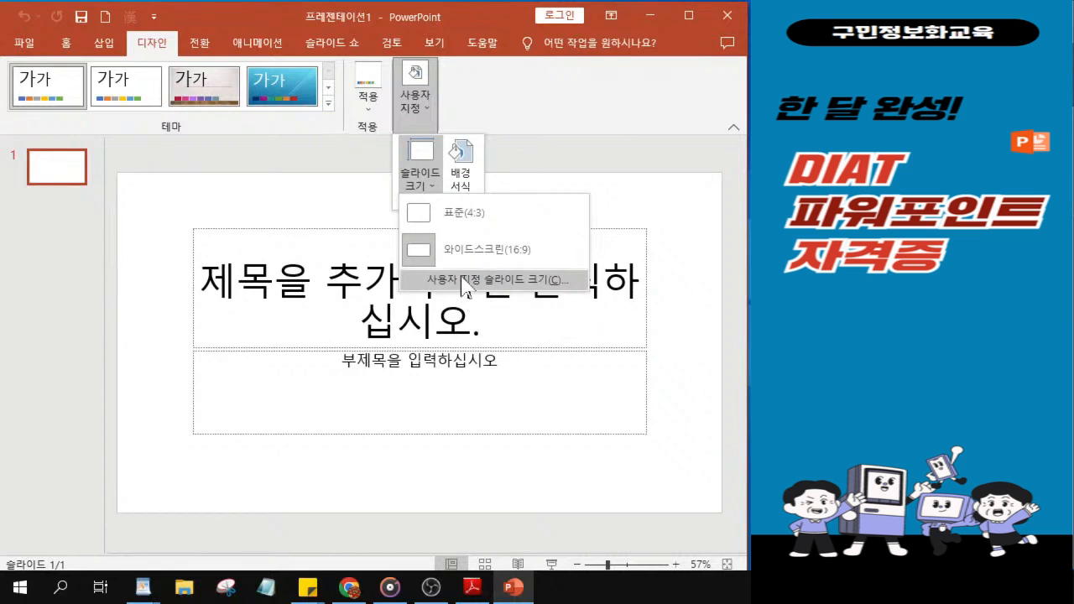
# Step: Set a custom slide size of A4 paper (210x297mm) with the slide orientation kept as landscape
pyautogui.click(464, 280)
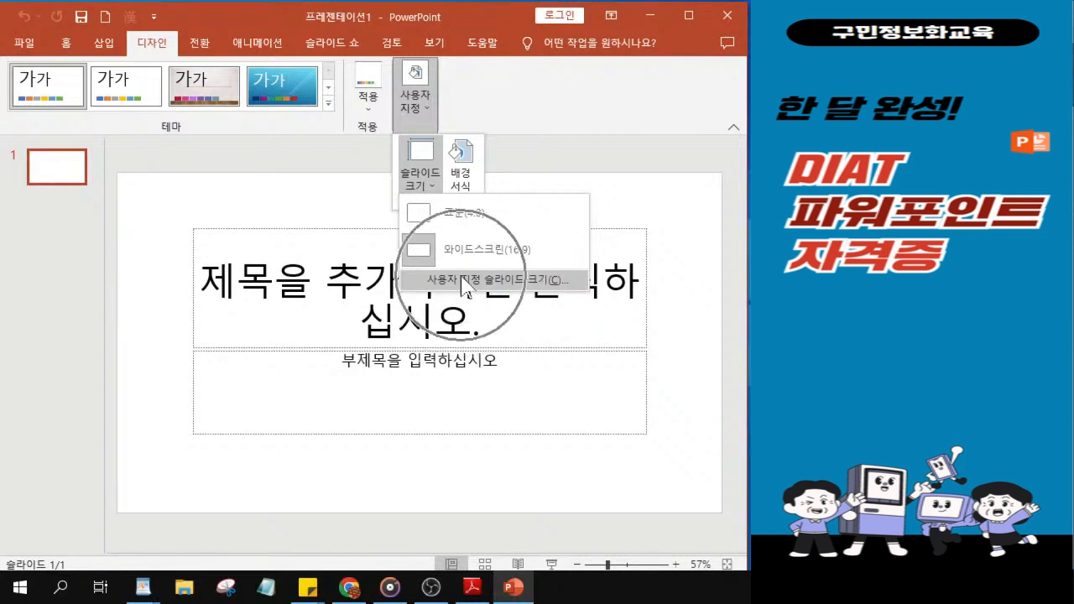
pyautogui.click(465, 281)
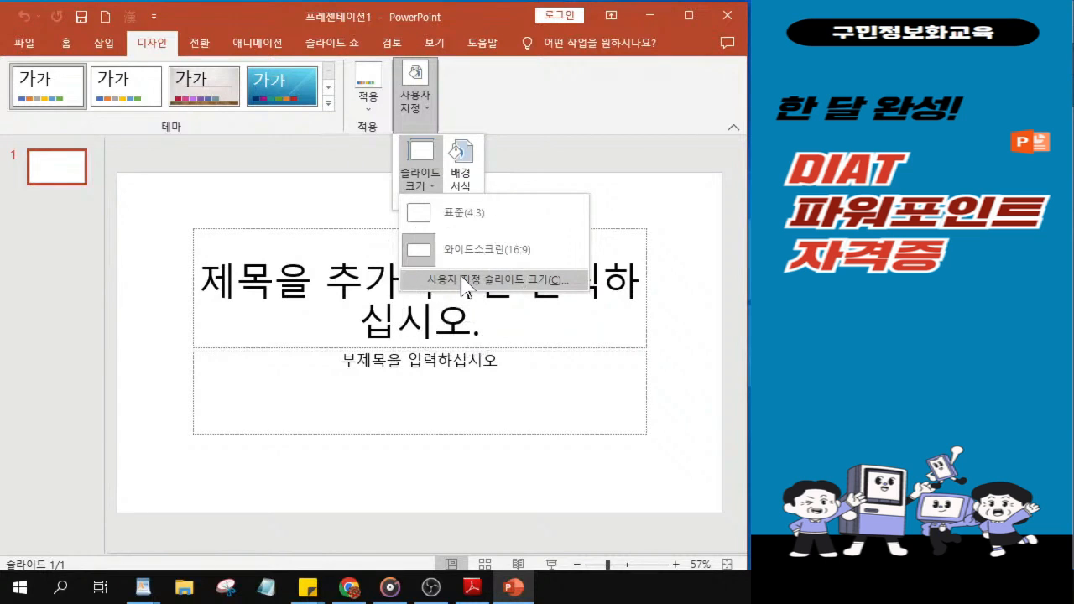
pyautogui.click(464, 280)
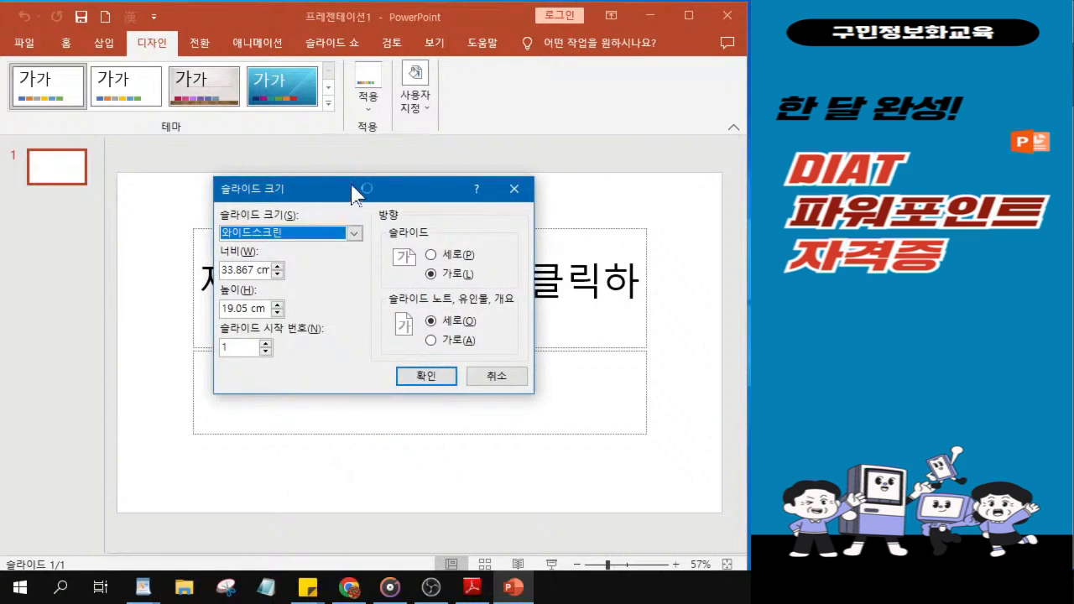
pyautogui.moveTo(353, 191); pyautogui.dragTo(364, 133)
pyautogui.click(365, 176)
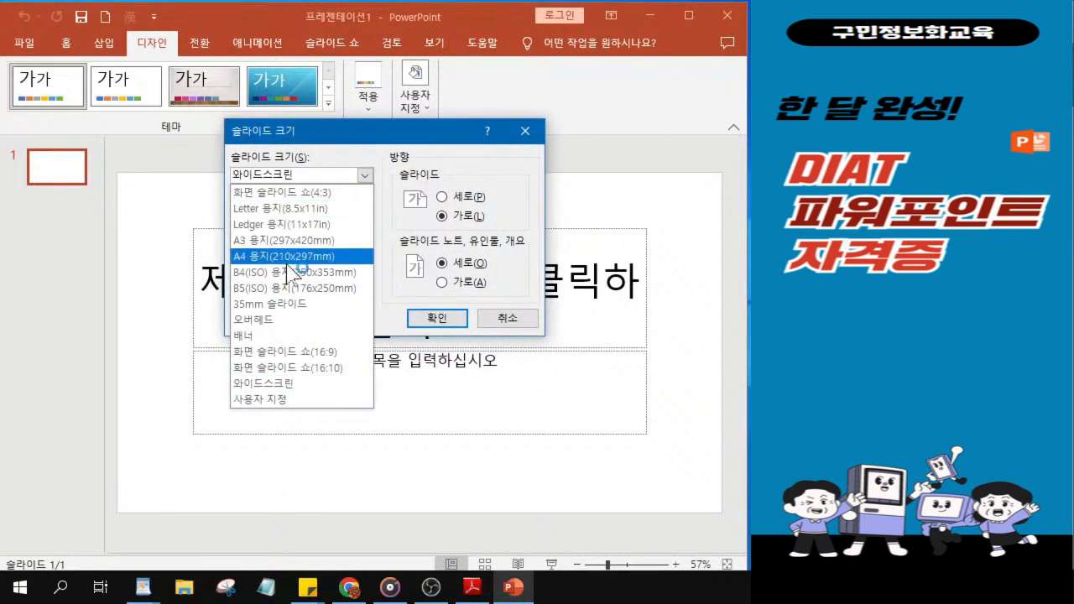
pyautogui.click(289, 265)
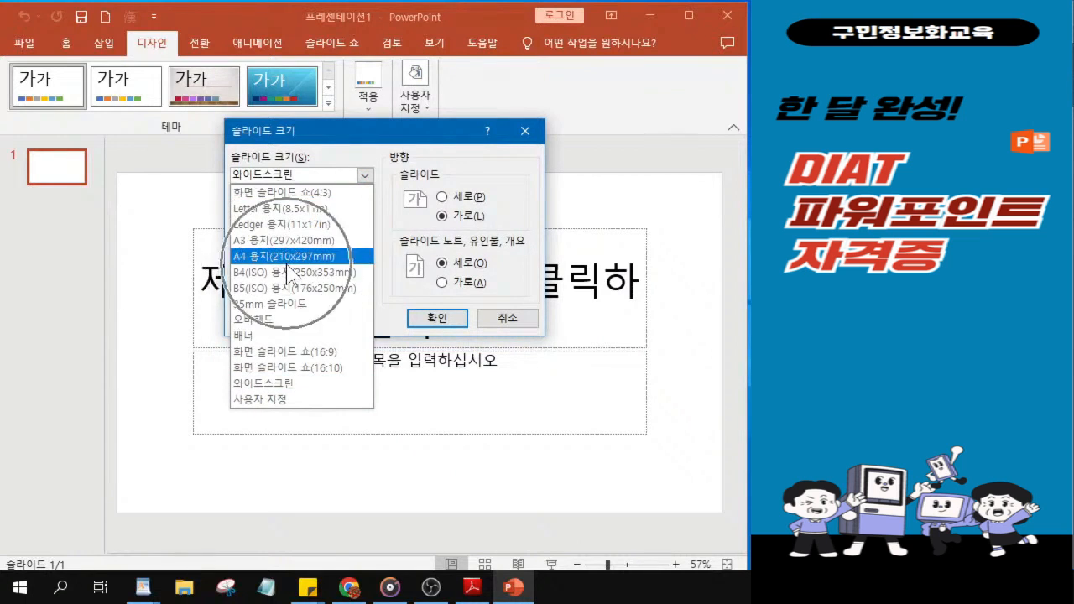
pyautogui.click(288, 266)
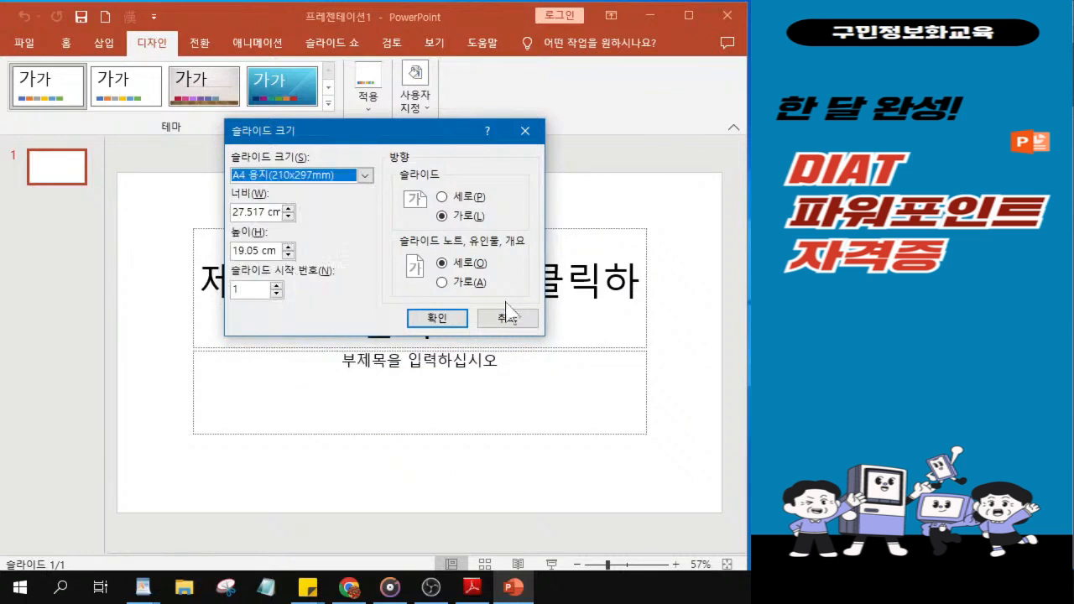
pyautogui.click(459, 223)
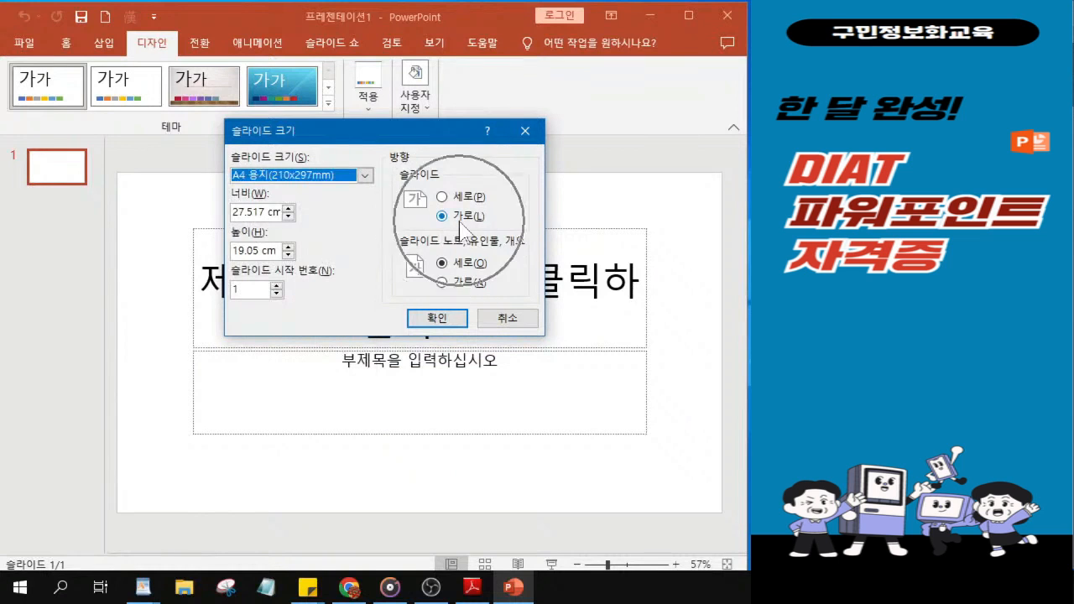
pyautogui.press('ctrl')
pyautogui.press('ctrl')
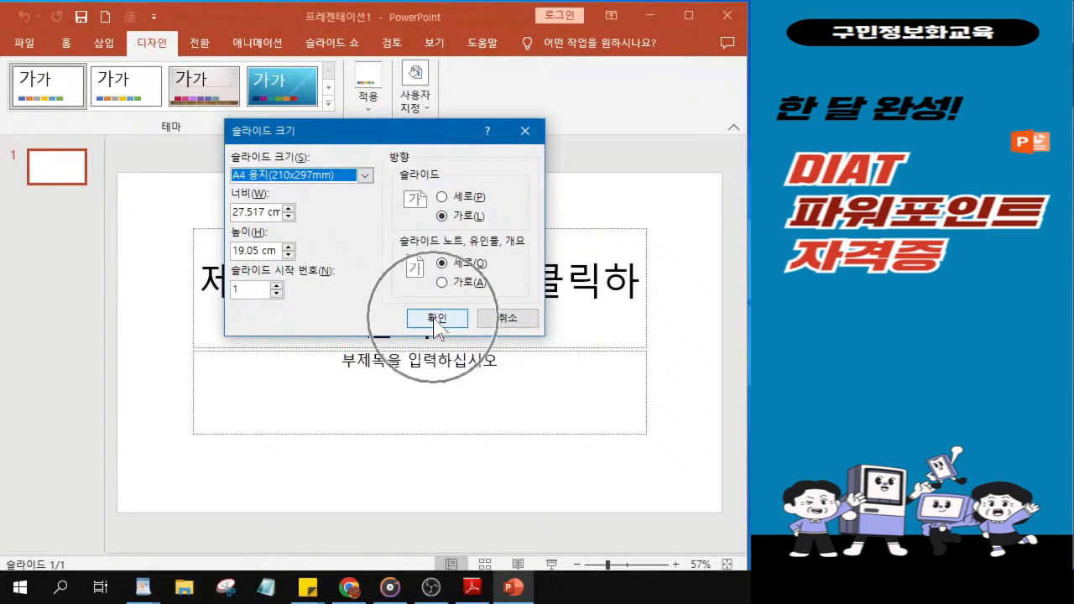
# Step: Apply the A4 slide size, scaling the content with the Ensure Fit (맞춤 확인) option
pyautogui.click(436, 322)
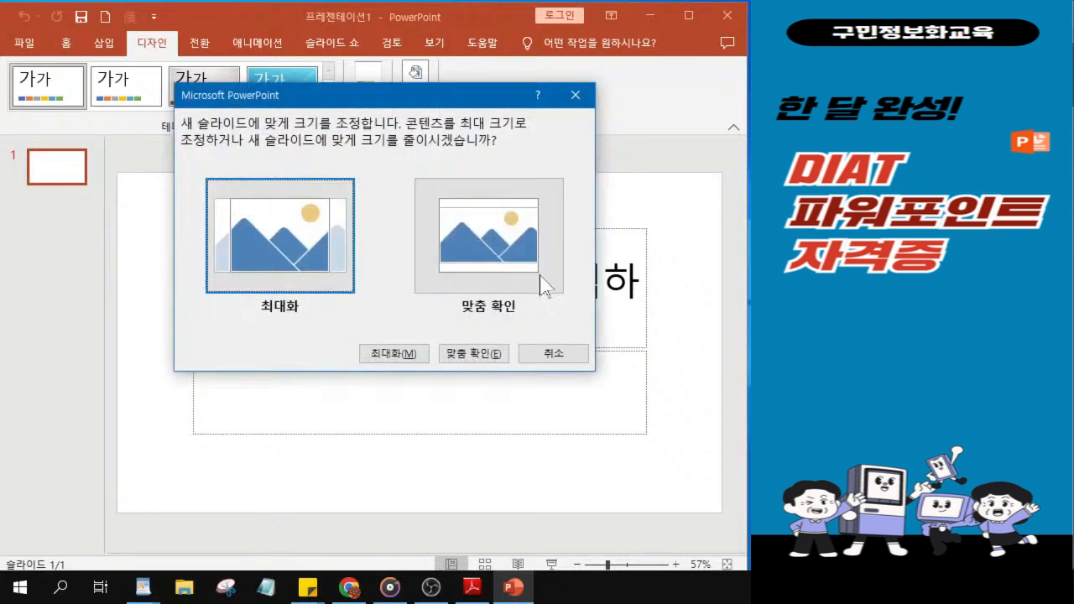
pyautogui.click(489, 243)
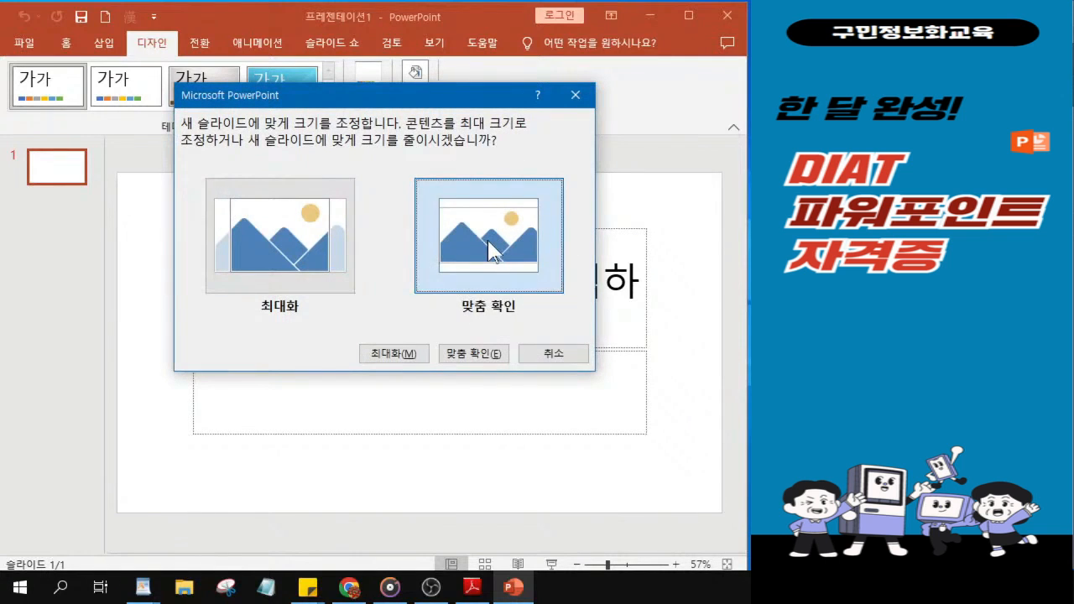
pyautogui.click(488, 243)
pyautogui.press('ctrl')
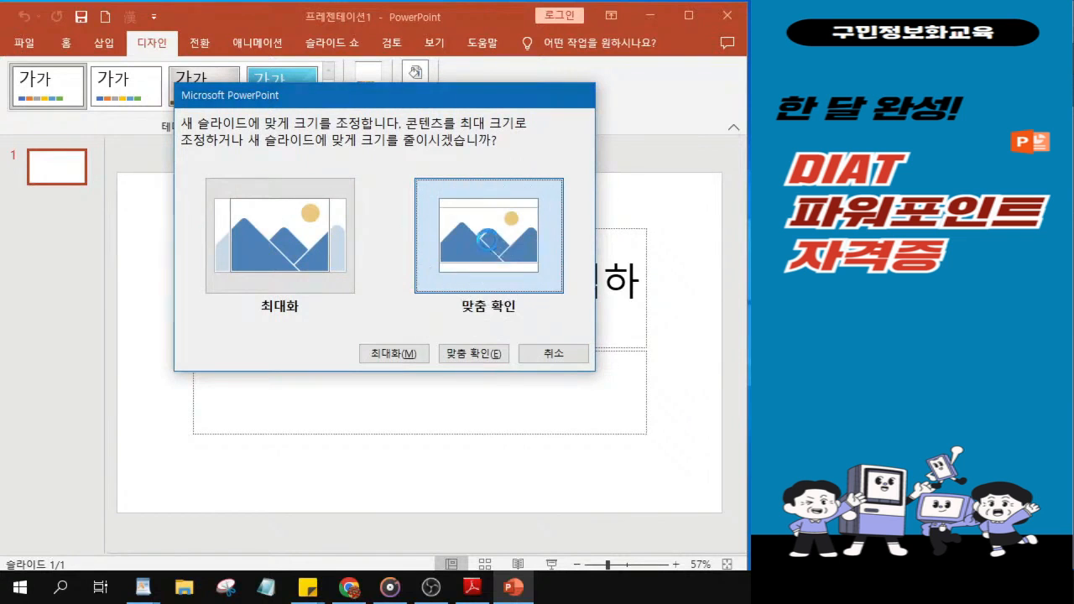
pyautogui.click(489, 245)
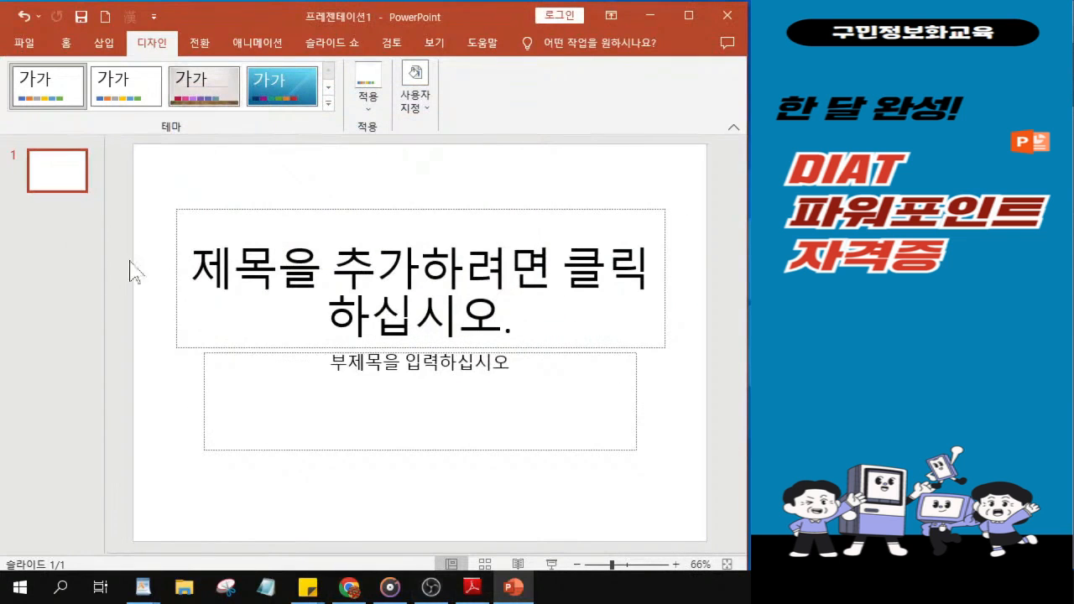
# Step: Apply the second theme in the theme gallery, the plain white one, to the presentation
pyautogui.click(122, 100)
pyautogui.press('ctrl')
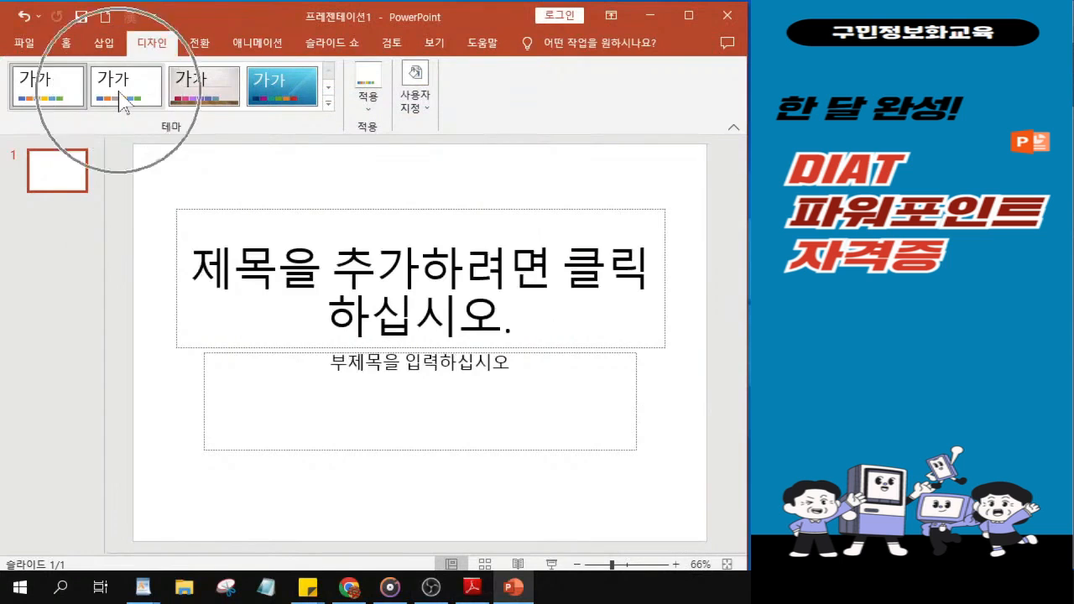
pyautogui.press('ctrl')
pyautogui.press('ctrl')
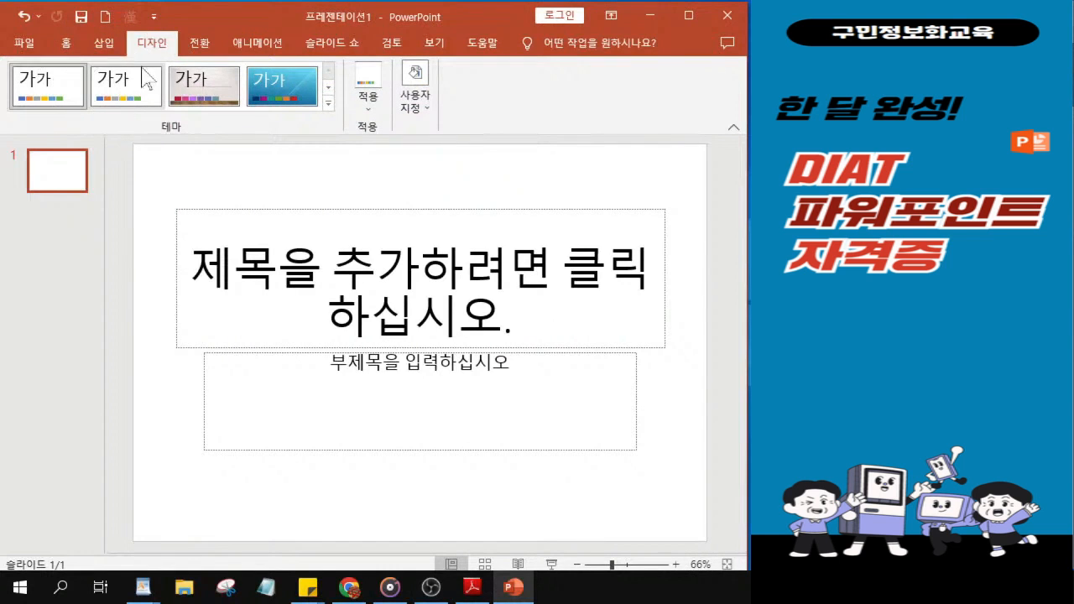
pyautogui.click(105, 83)
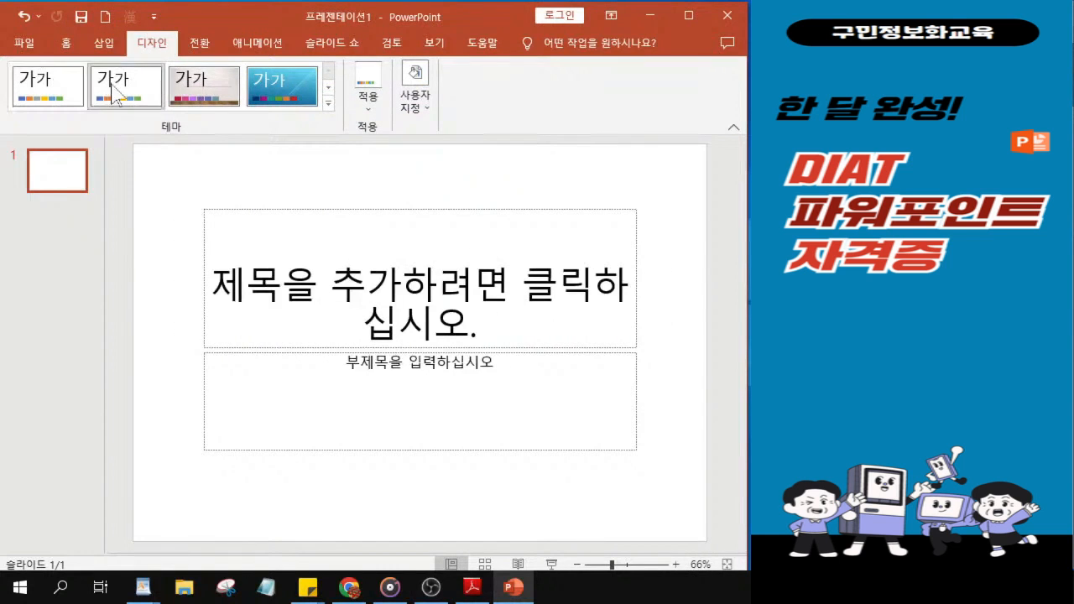
pyautogui.press('ctrl')
pyautogui.press('ctrl')
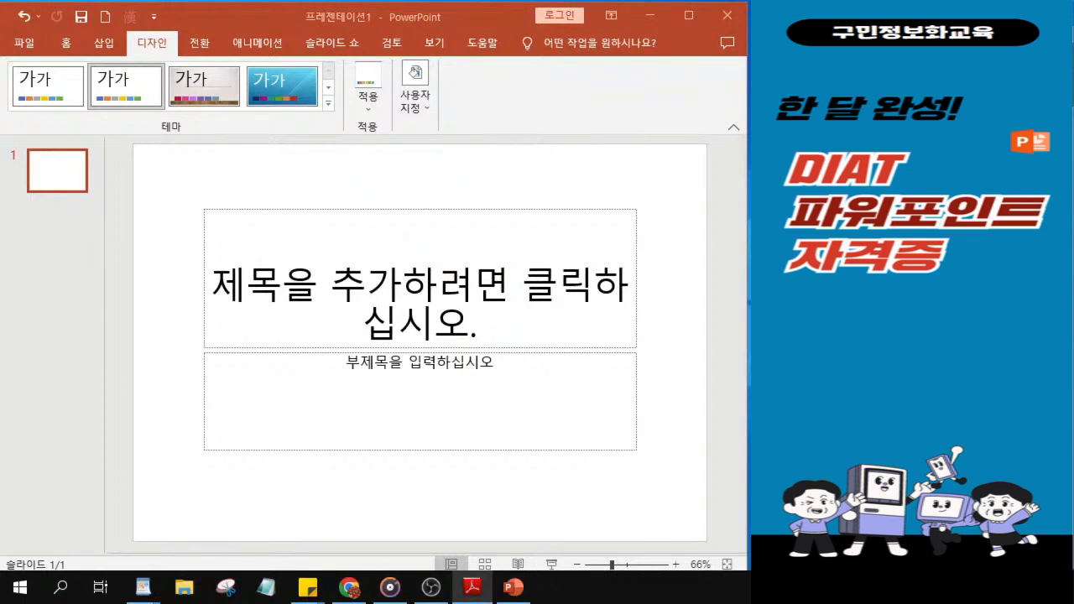
# Step: Switch to Adobe Reader and examine the sample slide and its creation conditions on page 2 of the exam PDF
pyautogui.click(473, 587)
pyautogui.scroll(-4, 507, 330)
pyautogui.scroll(-4, 507, 330)
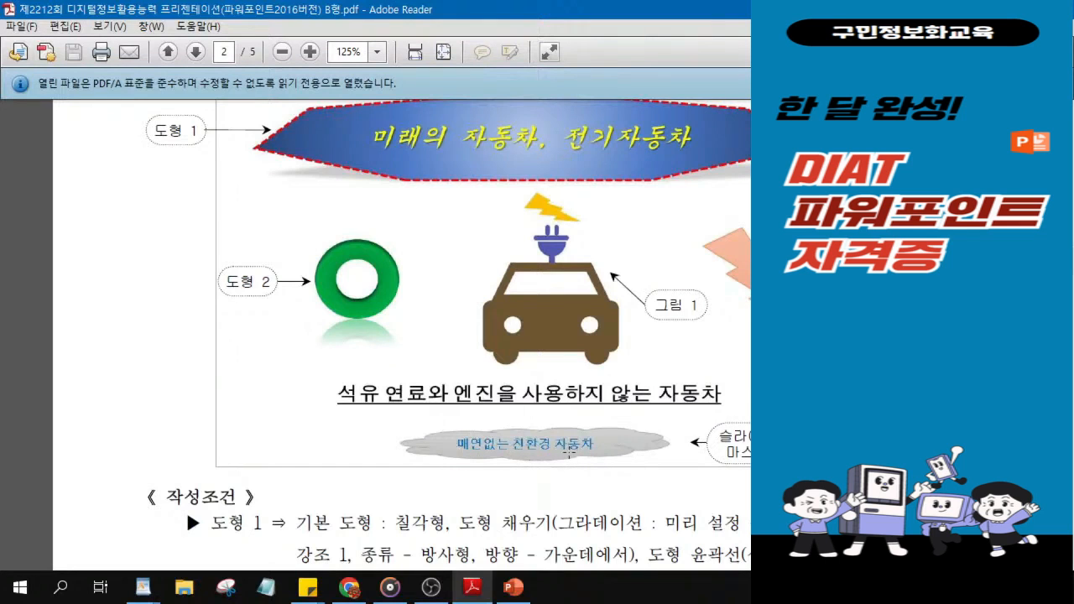
pyautogui.moveTo(701, 10); pyautogui.dragTo(915, 39)
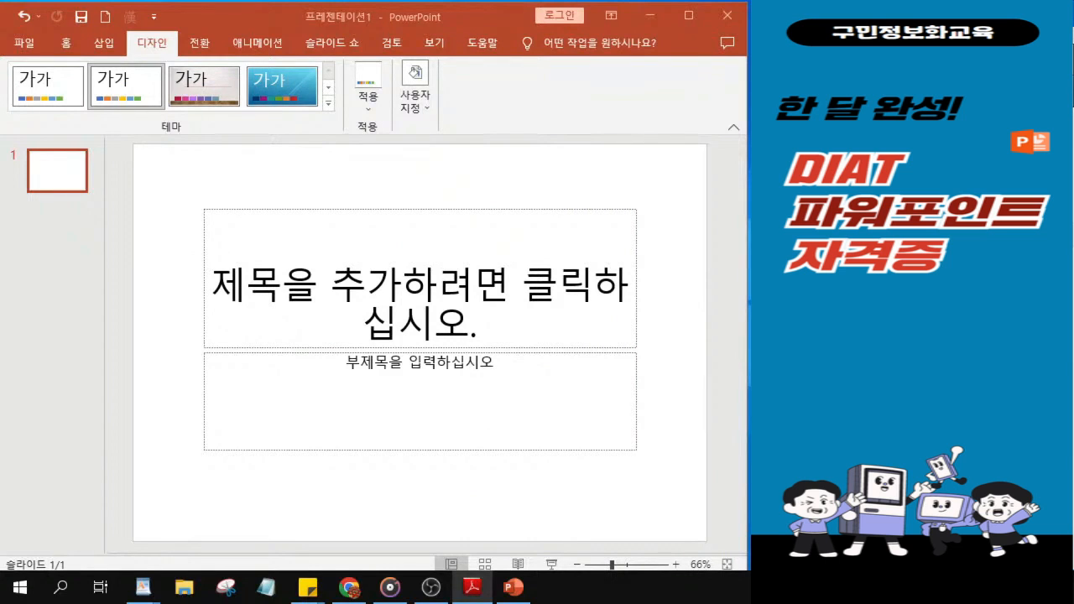
# Step: Return to PowerPoint and switch the presentation to Slide Master view
pyautogui.click(435, 43)
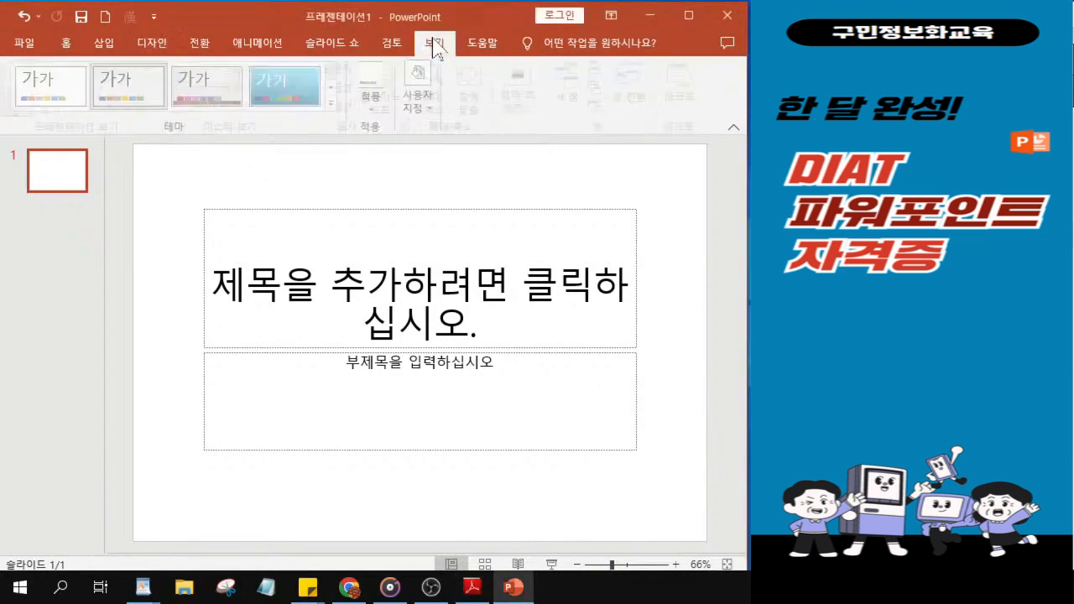
pyautogui.press('ctrl')
pyautogui.press('ctrl')
pyautogui.press('ctrl')
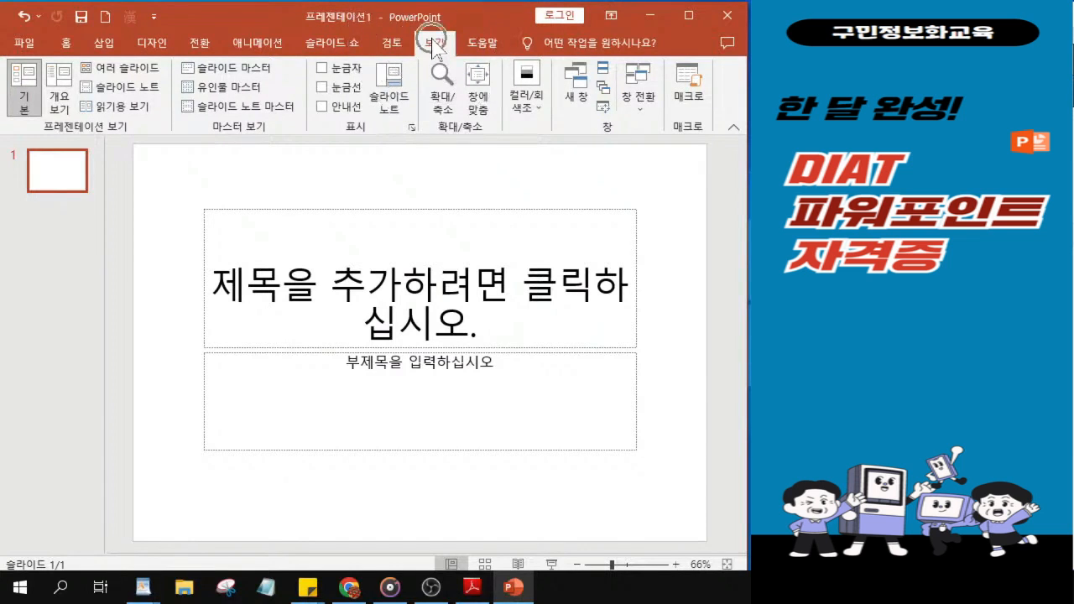
pyautogui.press('ctrl')
pyautogui.press('ctrl')
pyautogui.press('ctrl')
pyautogui.press('ctrl')
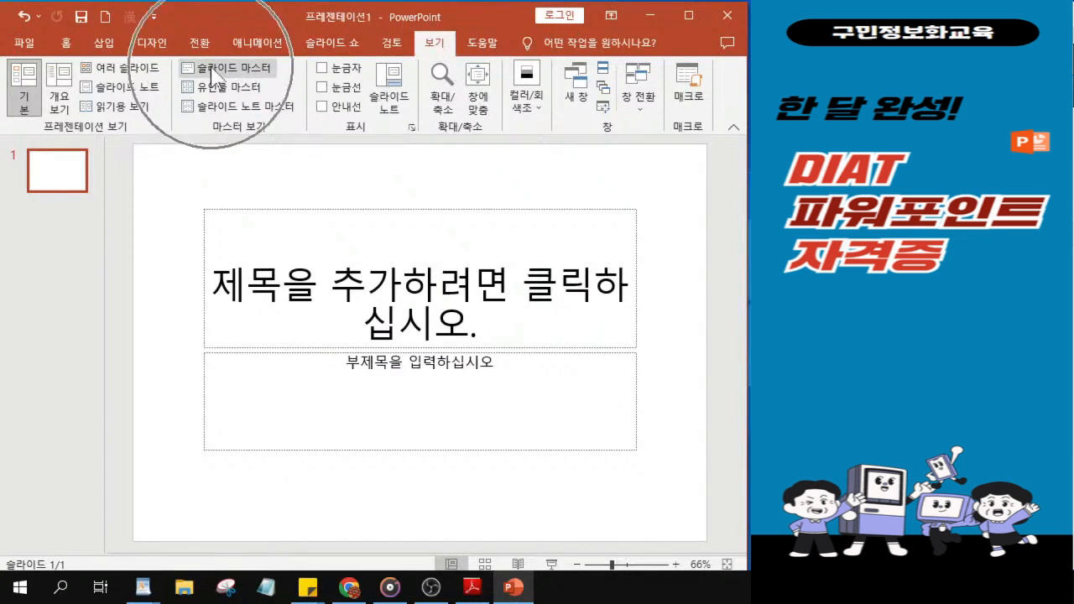
pyautogui.press('ctrl')
pyautogui.press('ctrl')
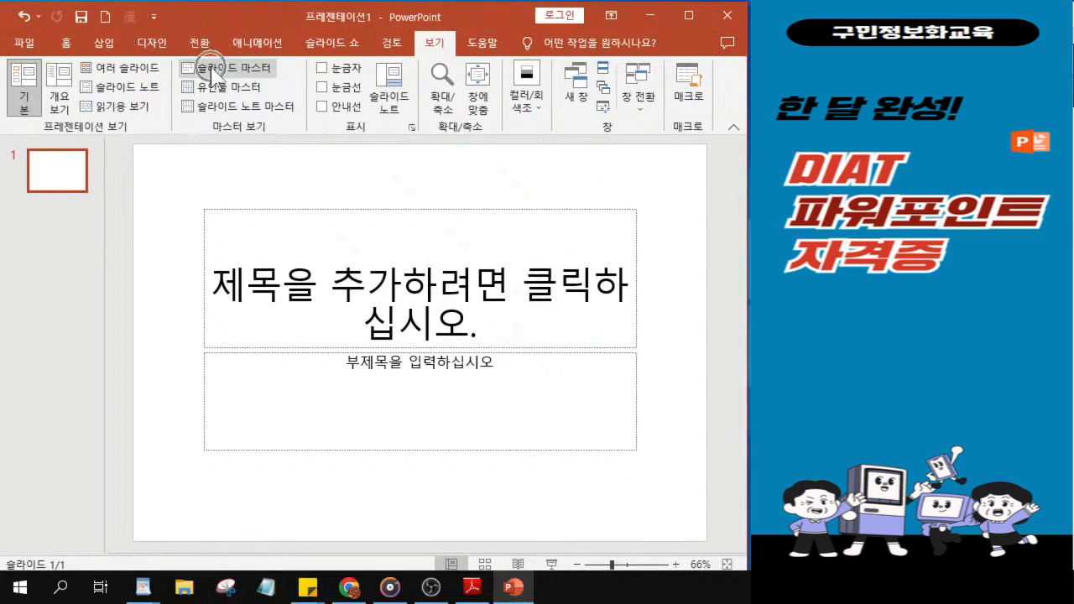
pyautogui.click(212, 72)
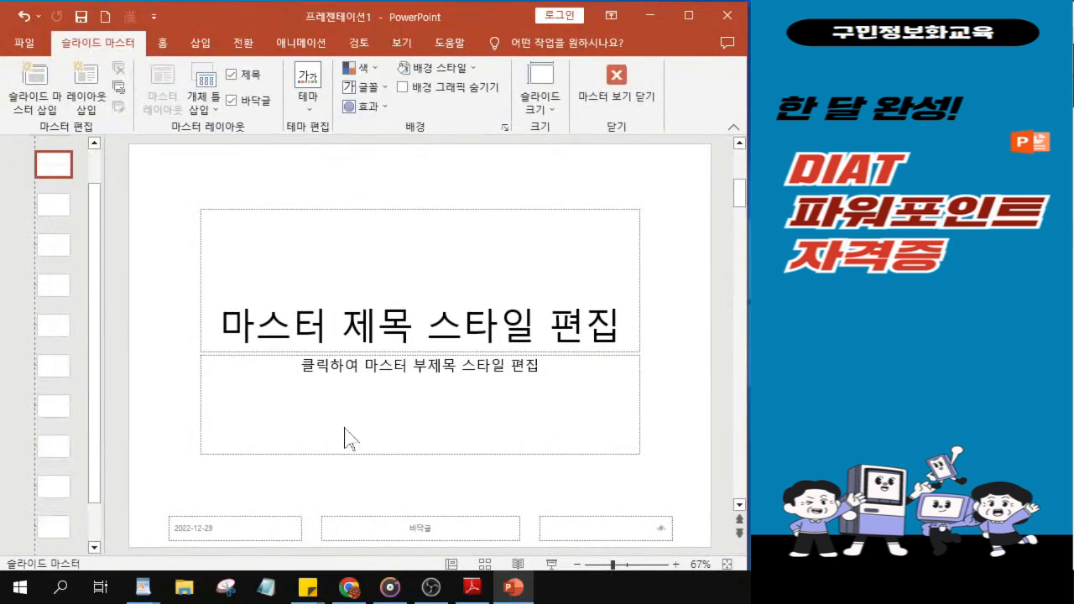
# Step: Select the topmost slide master above all the layouts, adjusting the thumbnail pane width to identify it
pyautogui.moveTo(96, 288); pyautogui.dragTo(97, 214)
pyautogui.moveTo(101, 285); pyautogui.dragTo(180, 300)
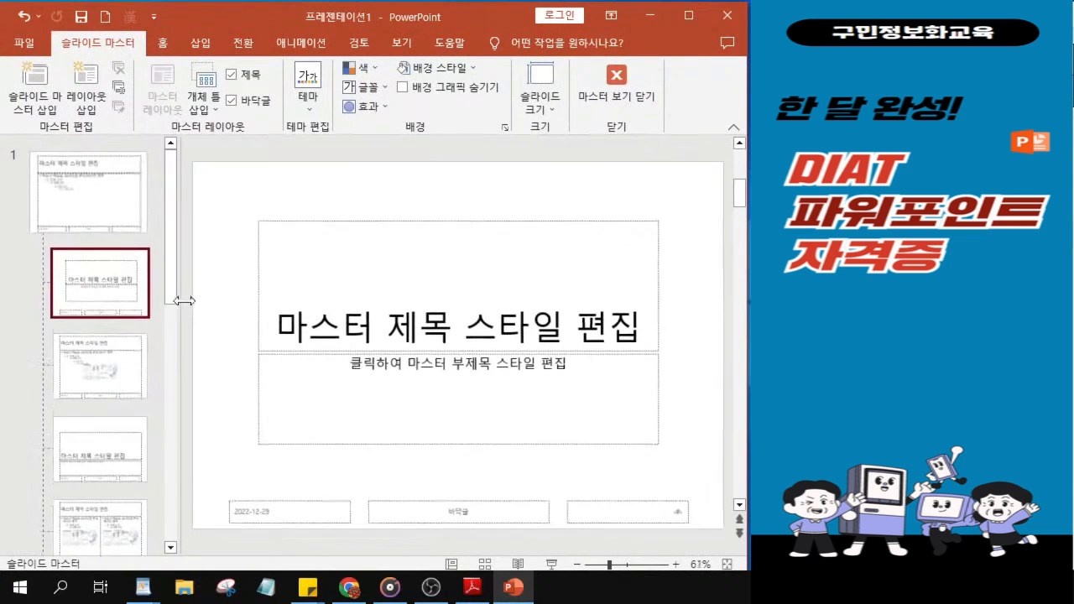
pyautogui.click(79, 196)
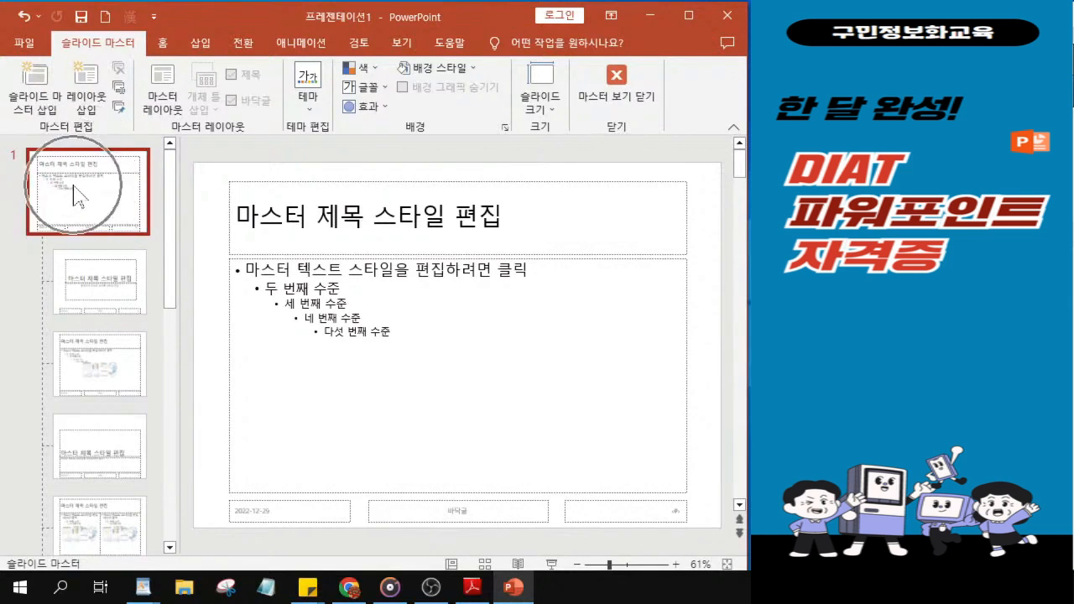
pyautogui.moveTo(178, 352); pyautogui.dragTo(123, 352)
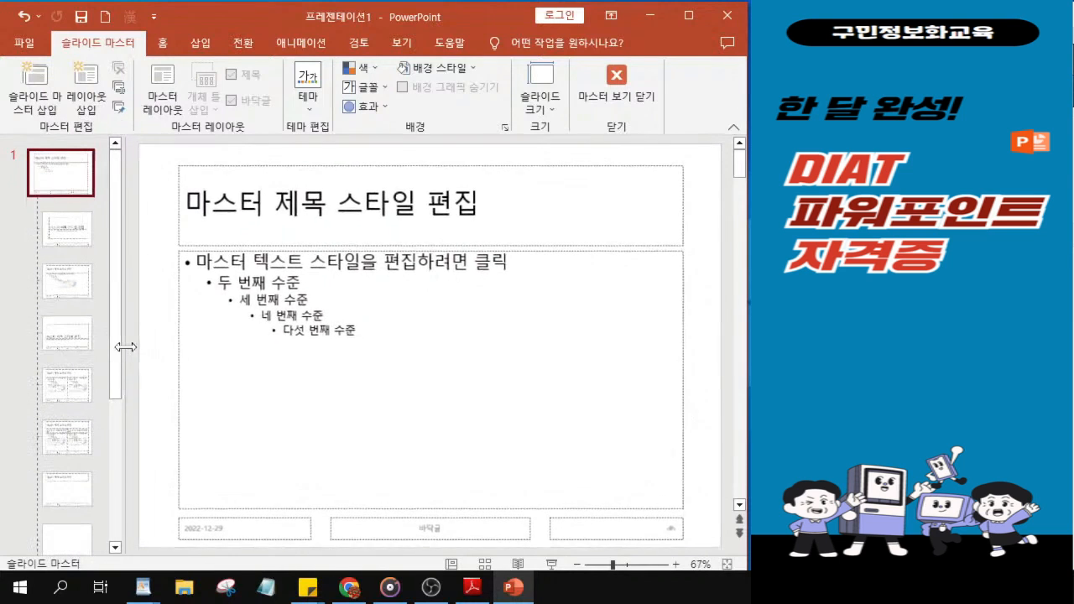
# Step: Draw a wide, flat cloud shape over the footer placeholder of the slide master and adjust its width and position
pyautogui.click(164, 44)
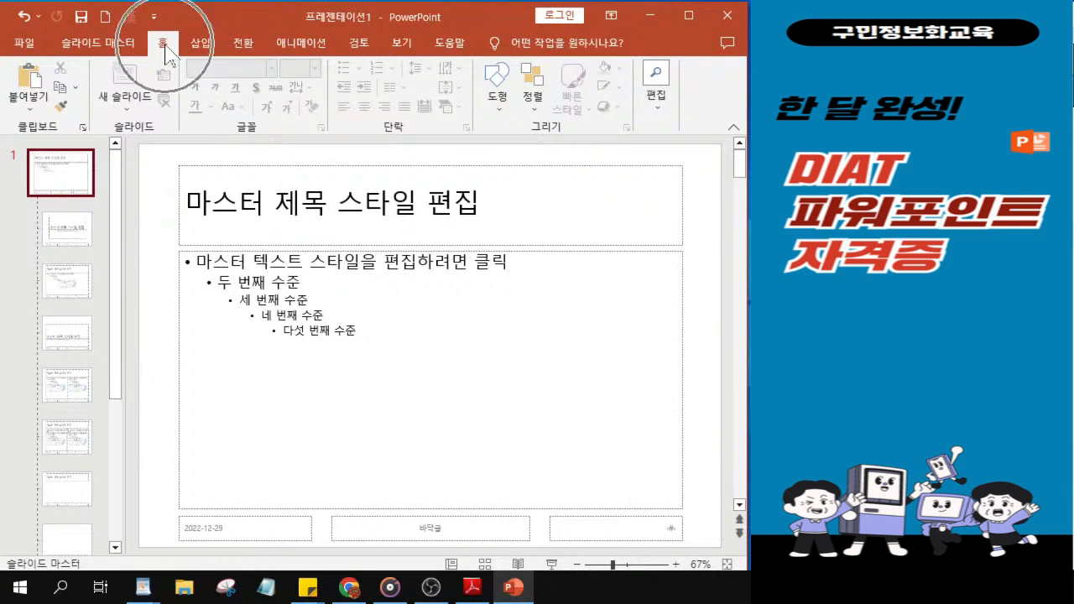
pyautogui.click(497, 99)
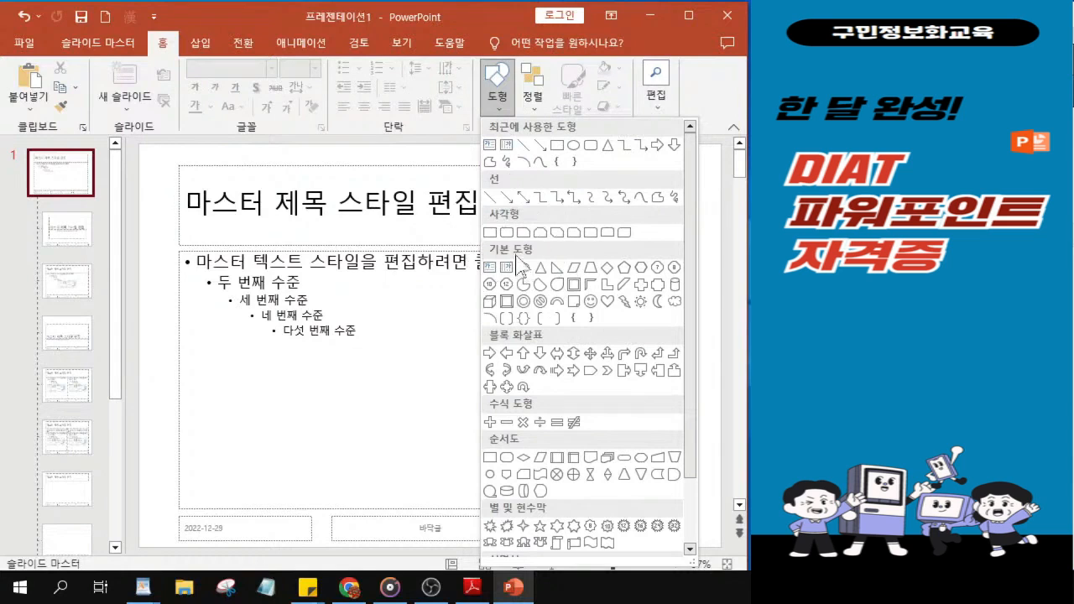
pyautogui.click(676, 302)
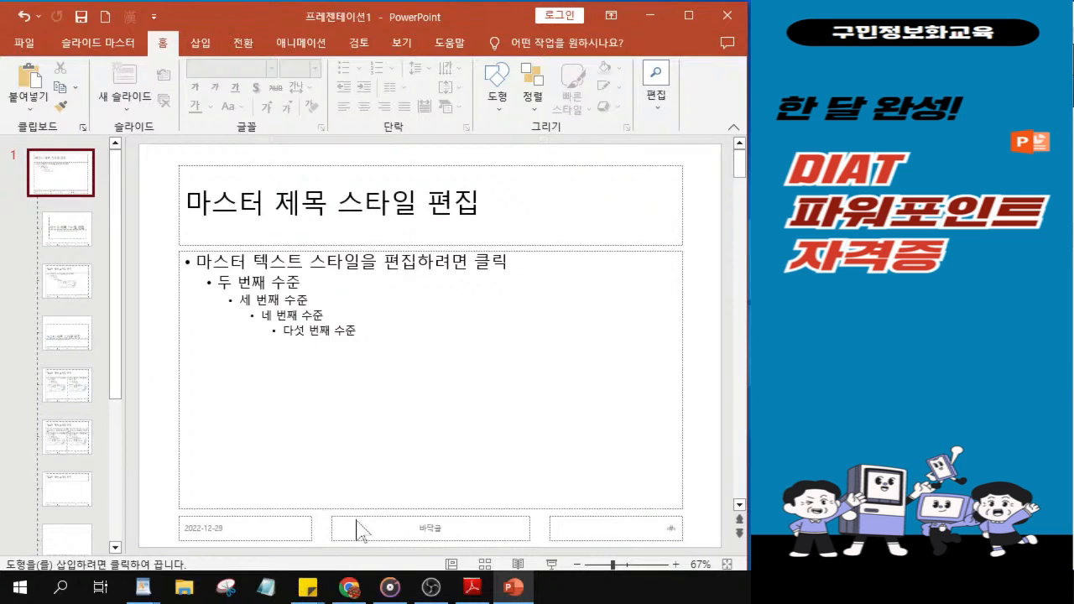
pyautogui.moveTo(339, 517); pyautogui.dragTo(537, 548)
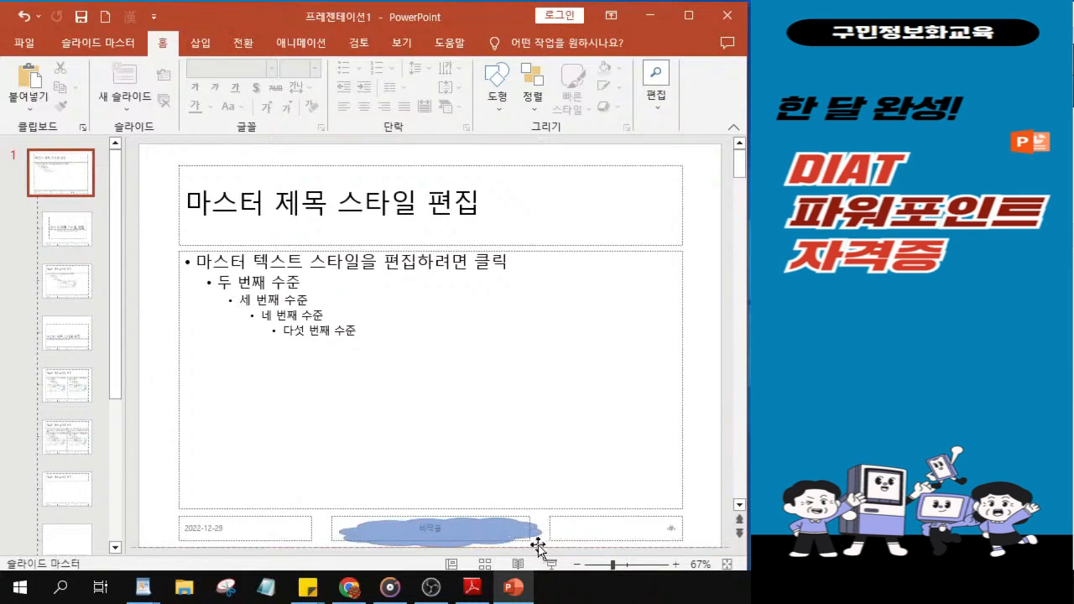
pyautogui.moveTo(449, 533); pyautogui.dragTo(442, 527)
pyautogui.moveTo(533, 527); pyautogui.dragTo(520, 529)
pyautogui.moveTo(439, 529); pyautogui.dragTo(448, 530)
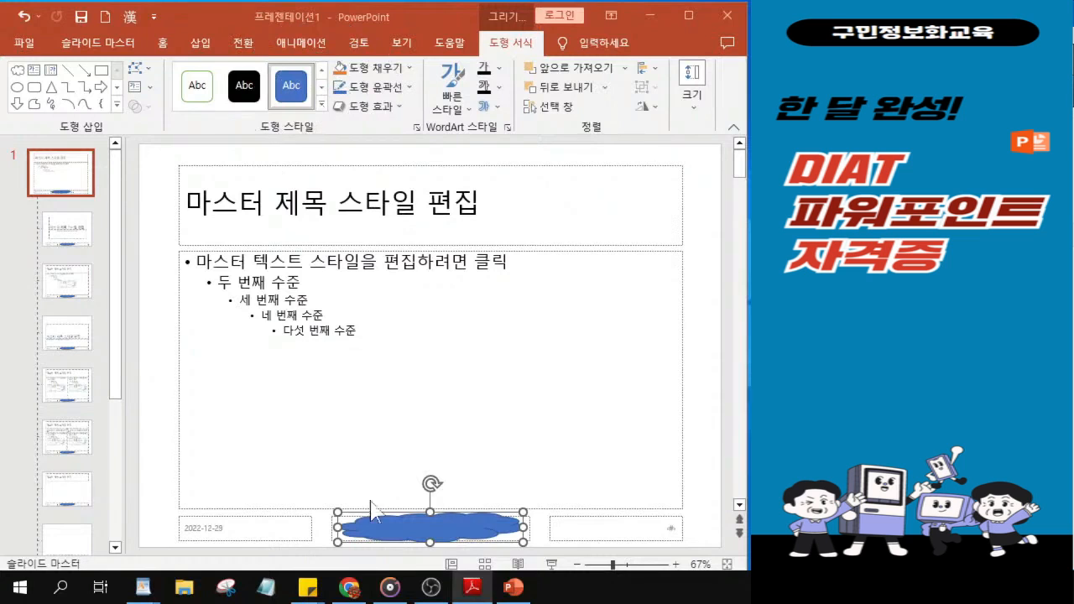
# Step: Apply the light gray Accent 3 theme style with the soft gradient to the footer cloud and widen it slightly at both ends
pyautogui.click(320, 102)
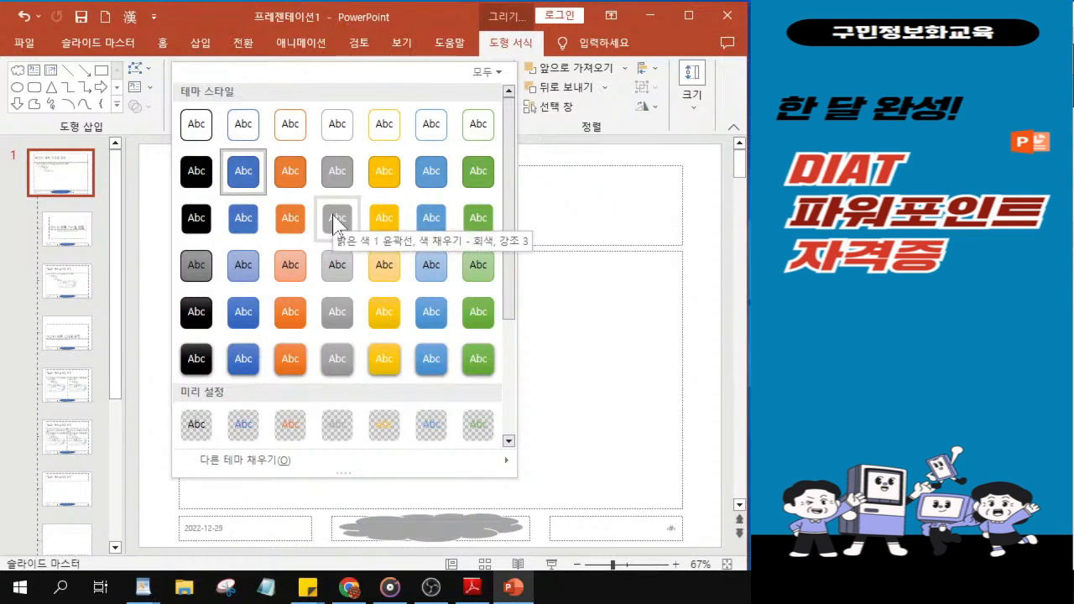
pyautogui.scroll(-3, 339, 376)
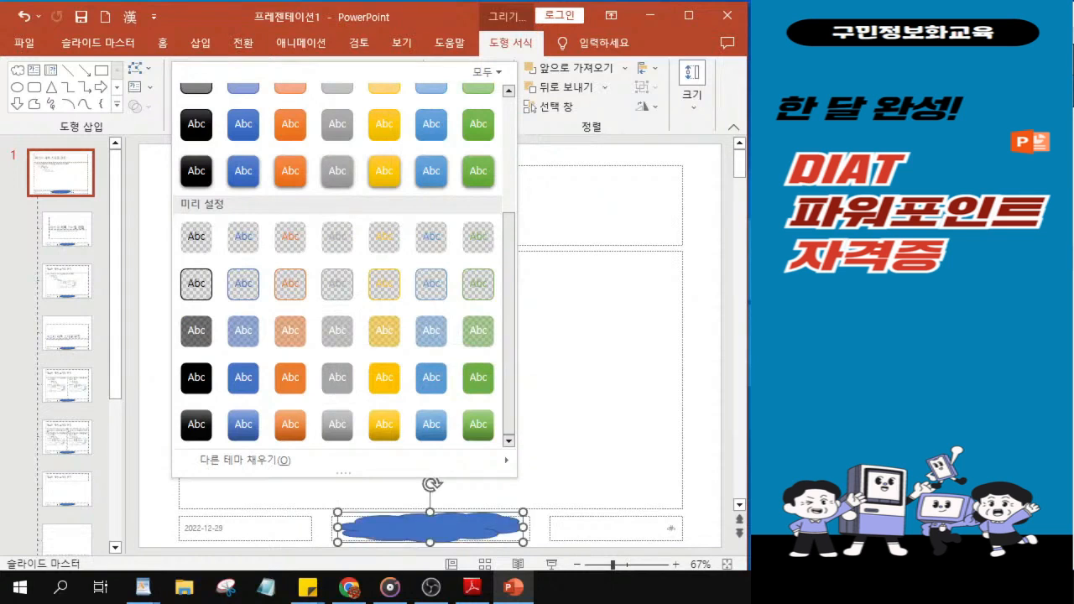
pyautogui.click(912, 302)
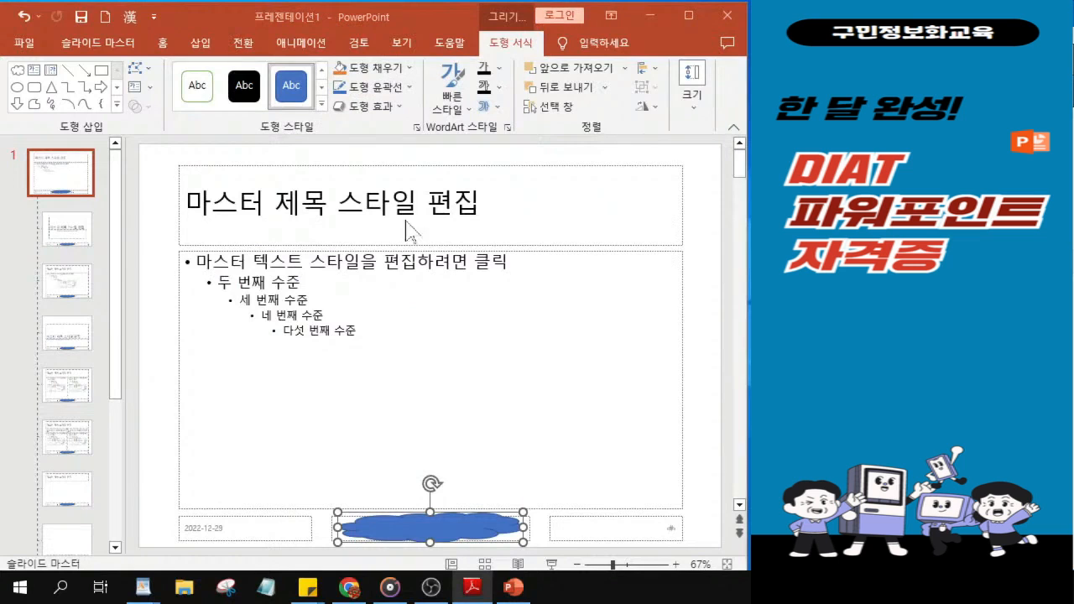
pyautogui.click(322, 106)
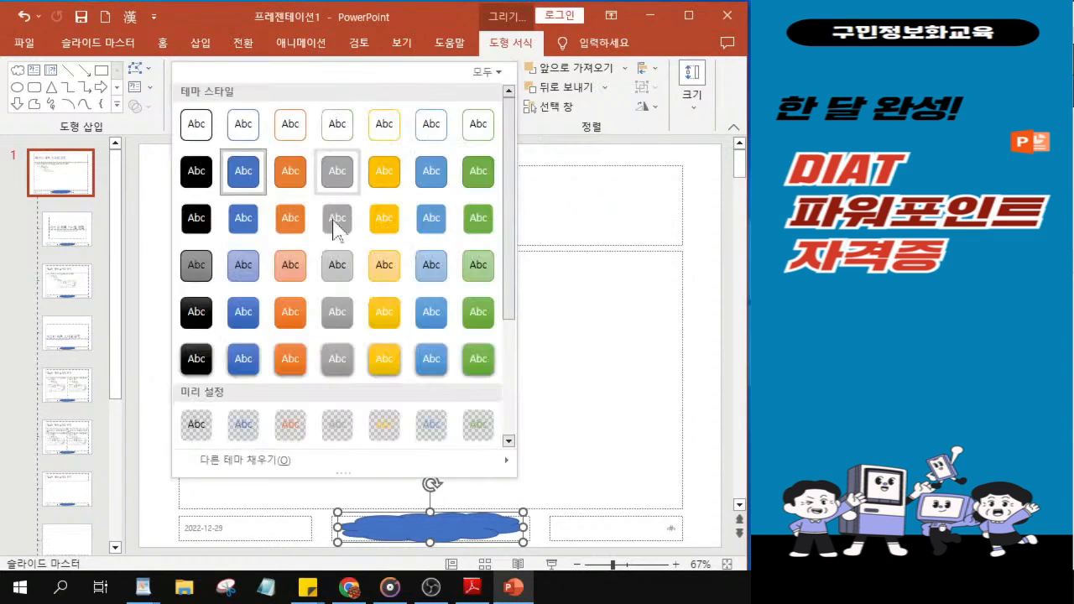
pyautogui.click(338, 265)
pyautogui.moveTo(529, 528); pyautogui.dragTo(542, 529)
pyautogui.moveTo(339, 530); pyautogui.dragTo(331, 531)
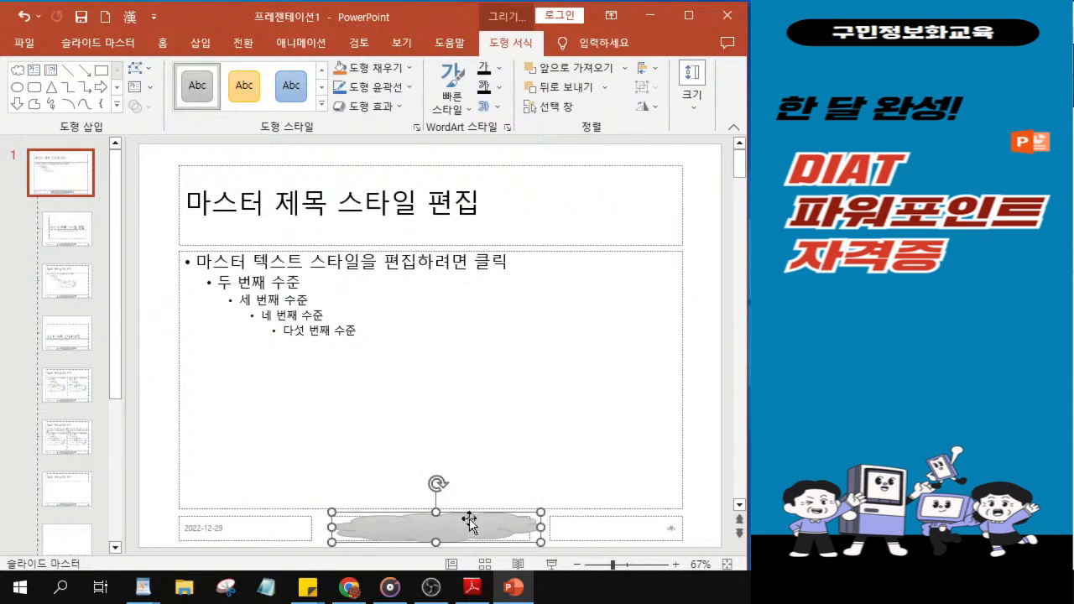
# Step: Enter the text "매연없는 친환경 자동차" inside the cloud shape
pyautogui.scroll(5, 471, 522)
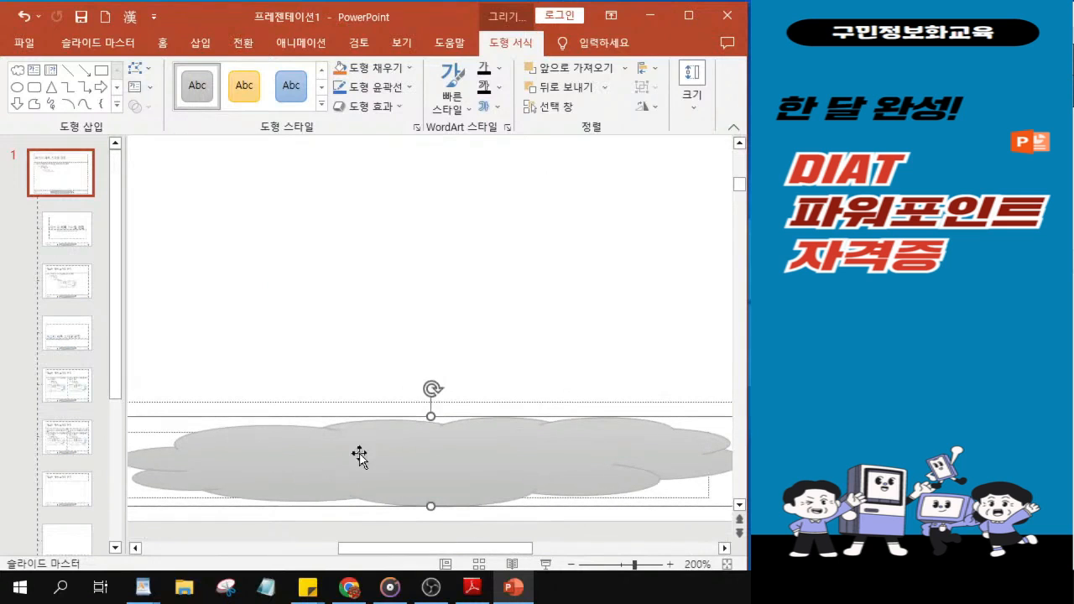
pyautogui.write('매연ㅇ')
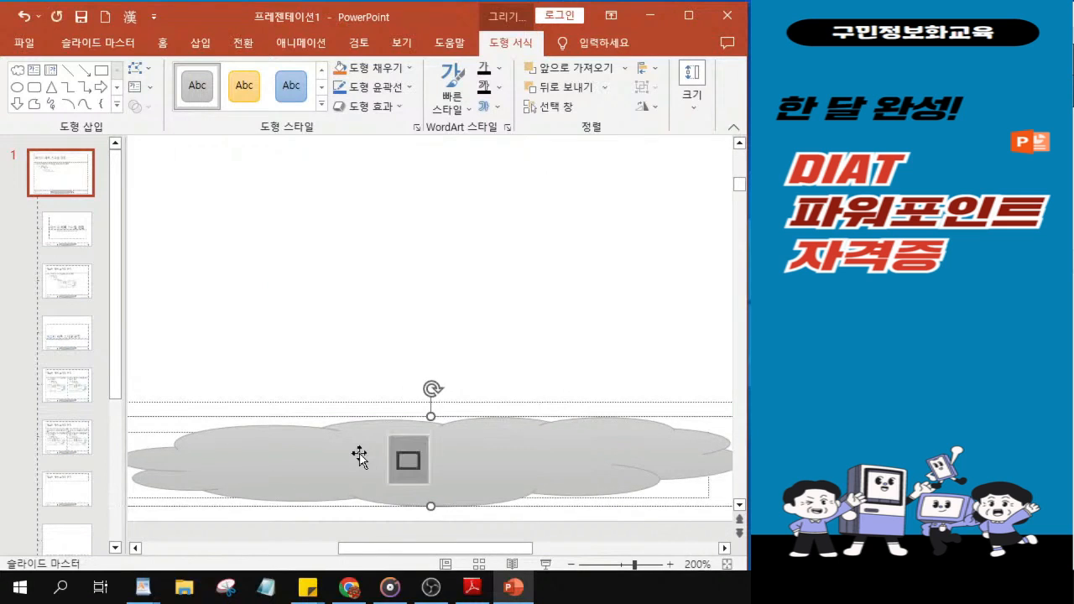
pyautogui.write('ㅓㅁ')
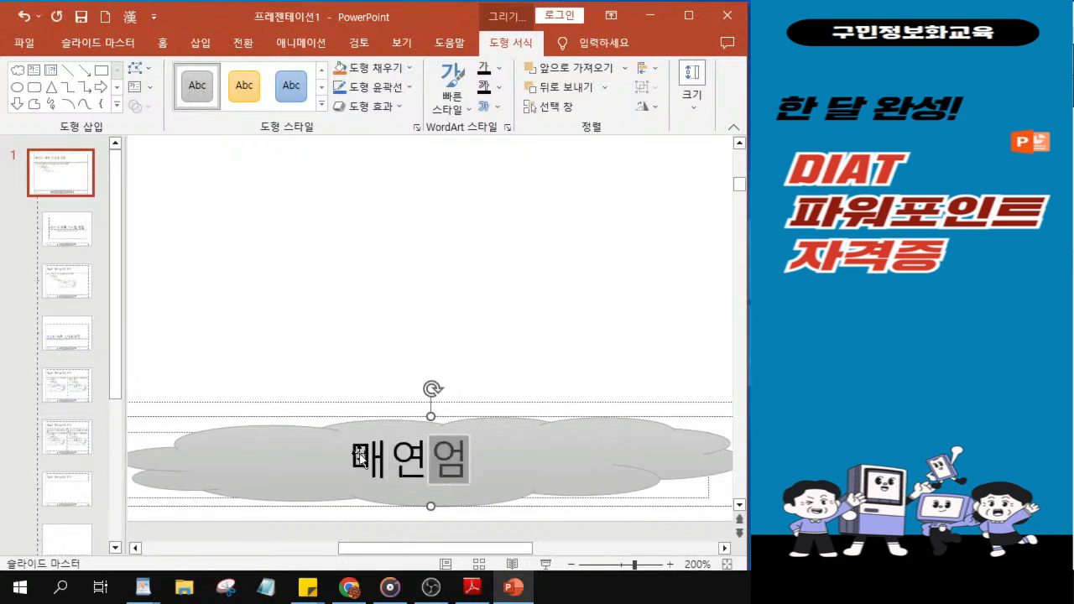
pyautogui.press('BackSpace')
pyautogui.write('ㅂㅅㄴㅡ')
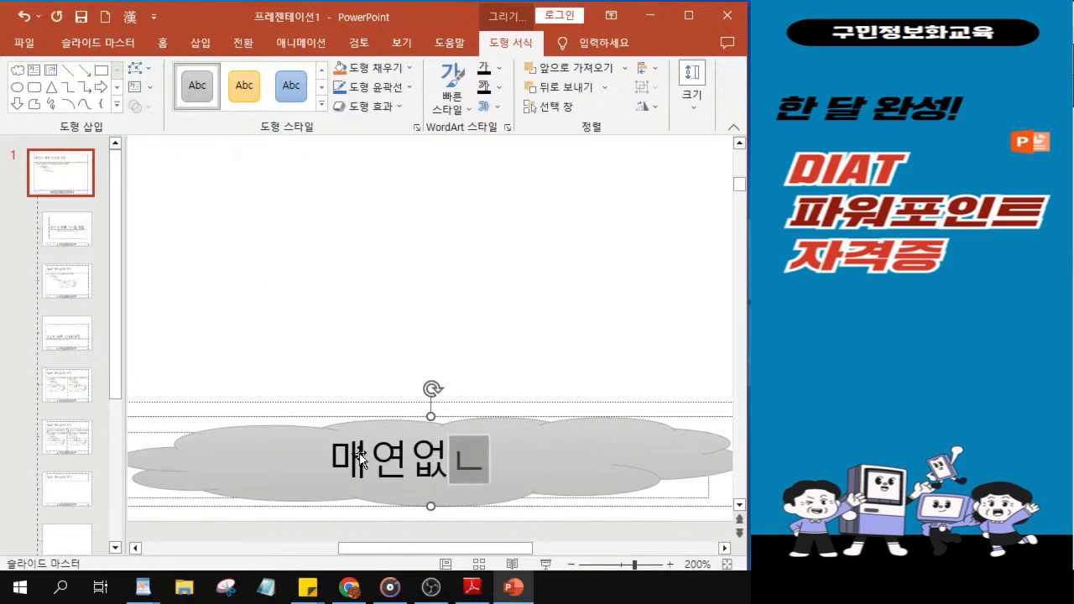
pyautogui.write(' ㅊㅣㄴㅎㅗㅏ')
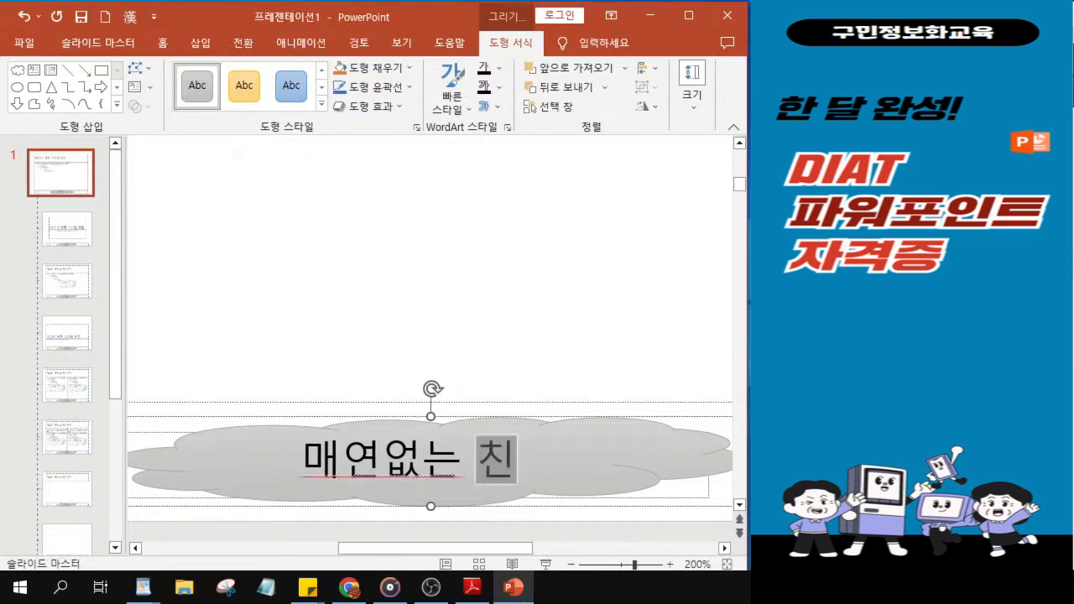
pyautogui.write('ㄴㄱㅕㅇ ㅈㅏㄴ')
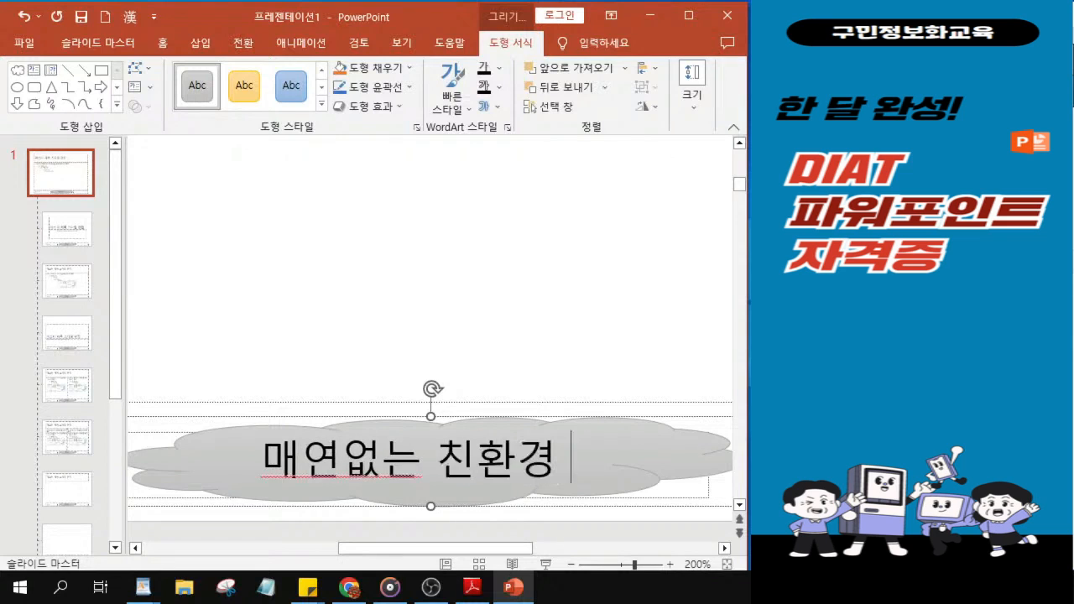
pyautogui.press('BackSpace')
pyautogui.write('ㄷㅗㅇㅊㅏ')
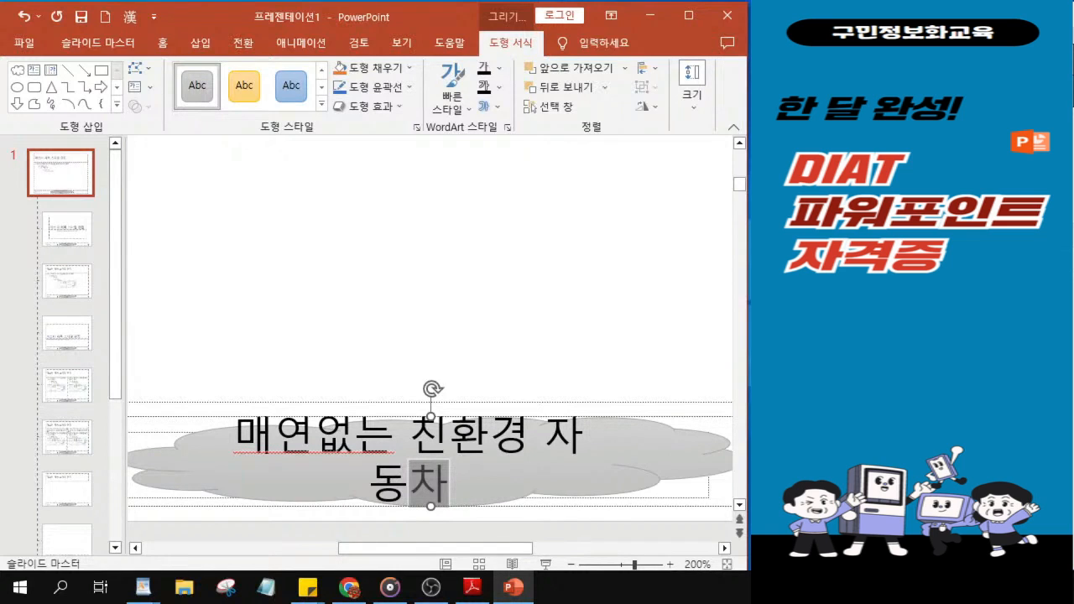
# Step: Narrow the slide thumbnail pane and select the cloud as a whole object by its outline instead of its text
pyautogui.hotkey('alt', 'Tab')
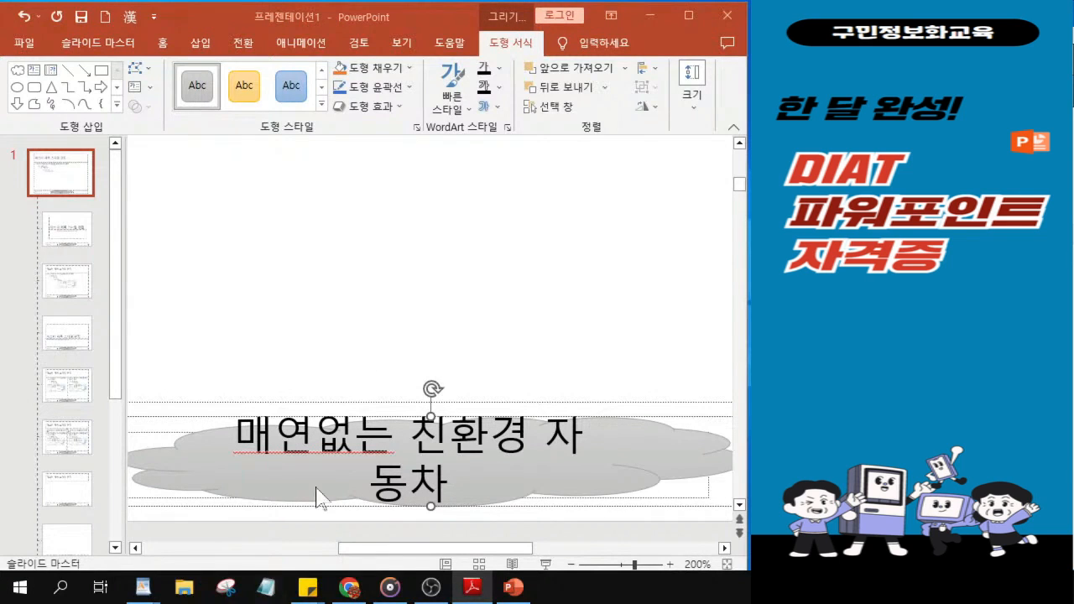
pyautogui.click(130, 369)
pyautogui.moveTo(125, 359); pyautogui.dragTo(100, 359)
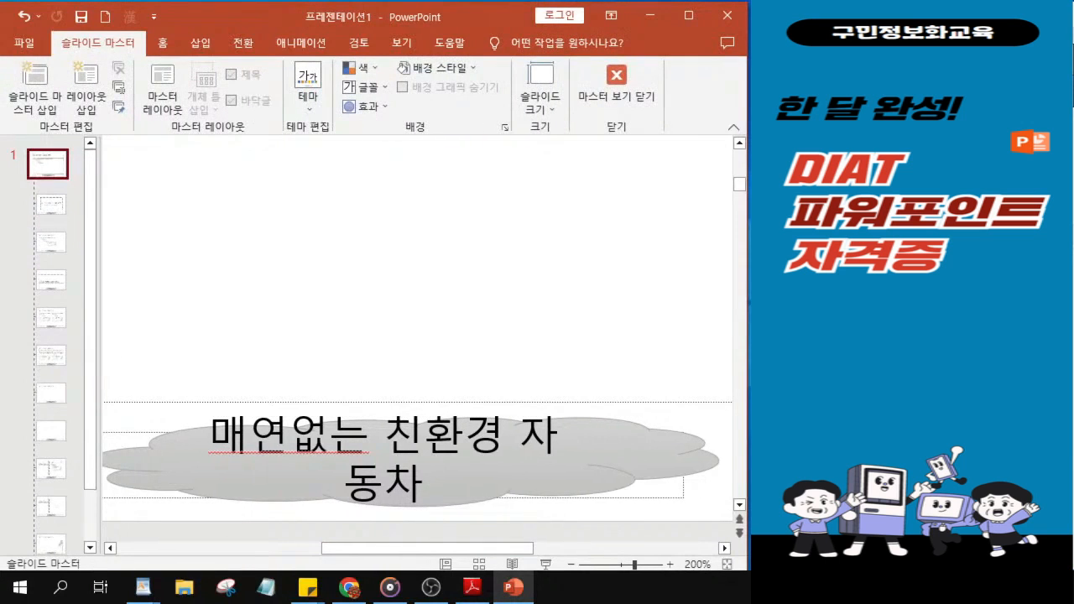
pyautogui.click(385, 485)
pyautogui.click(429, 485)
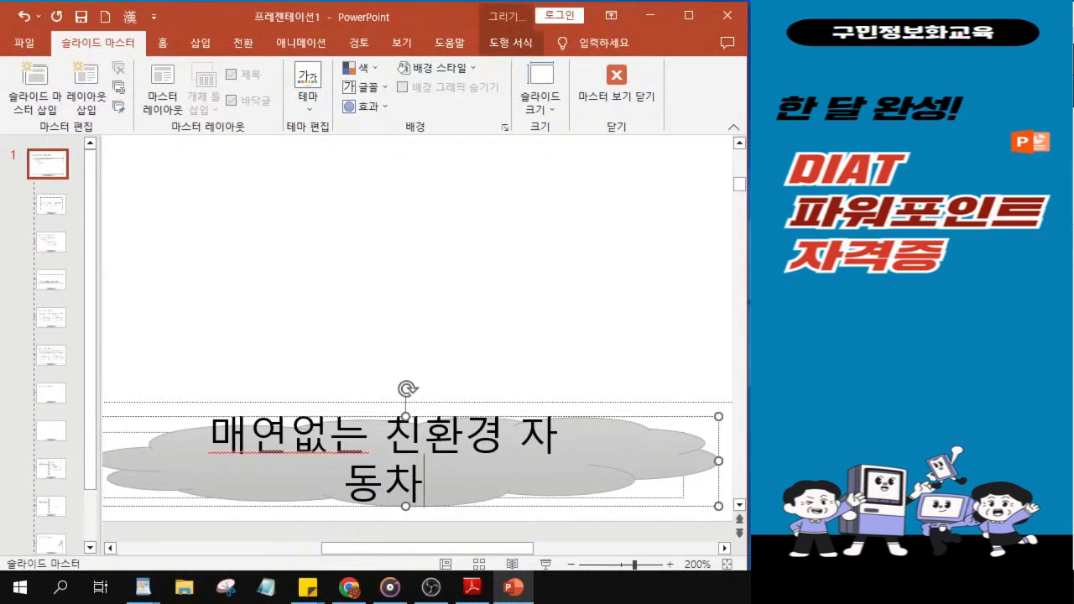
pyautogui.click(530, 501)
pyautogui.click(450, 503)
pyautogui.click(570, 416)
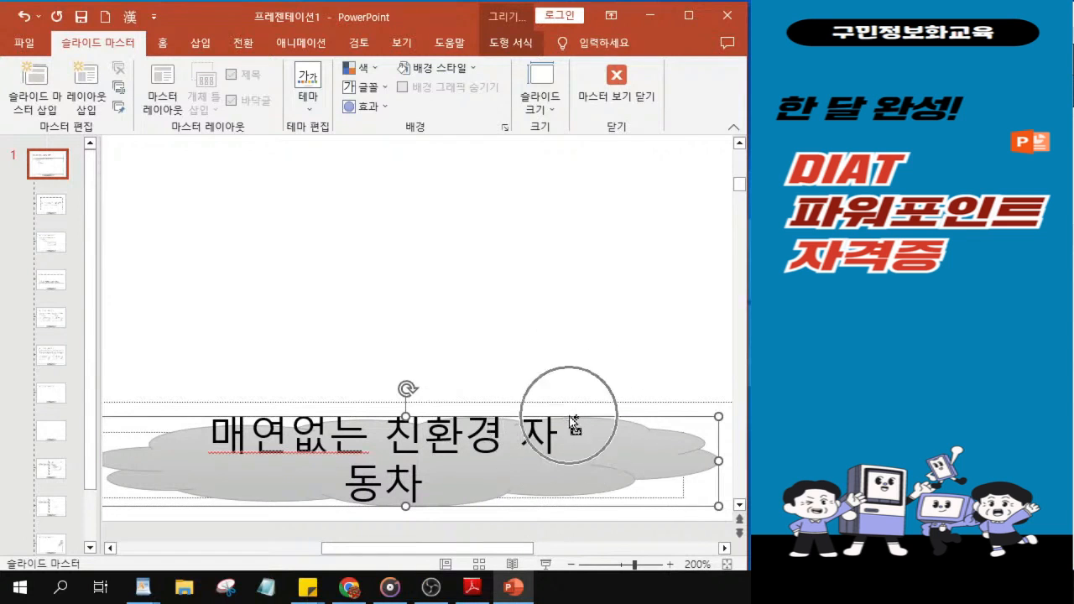
pyautogui.click(568, 417)
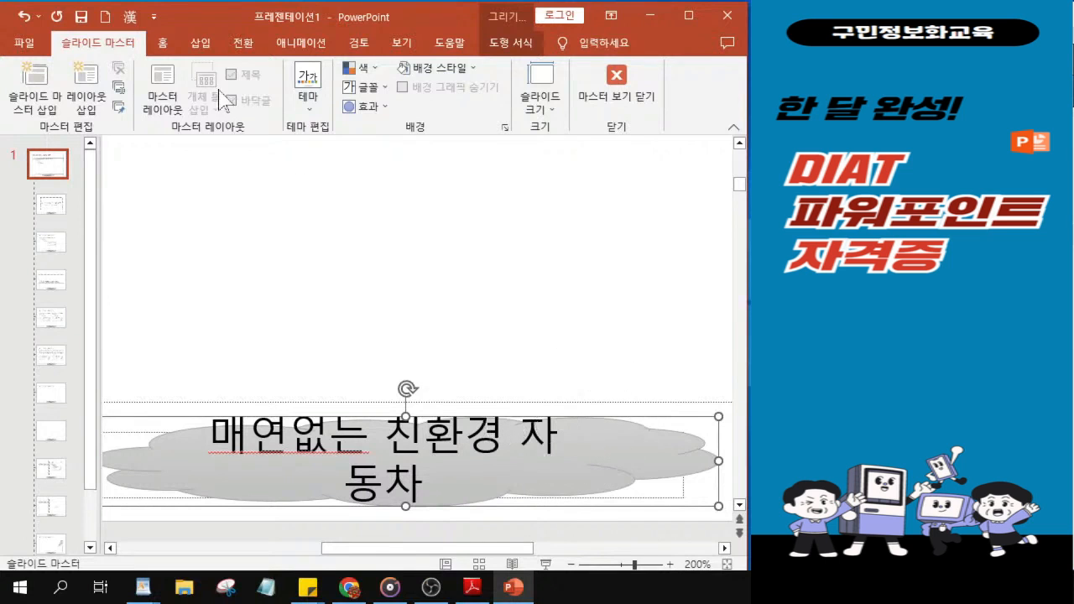
# Step: Set the font of the cloud's text to 돋움
pyautogui.click(162, 44)
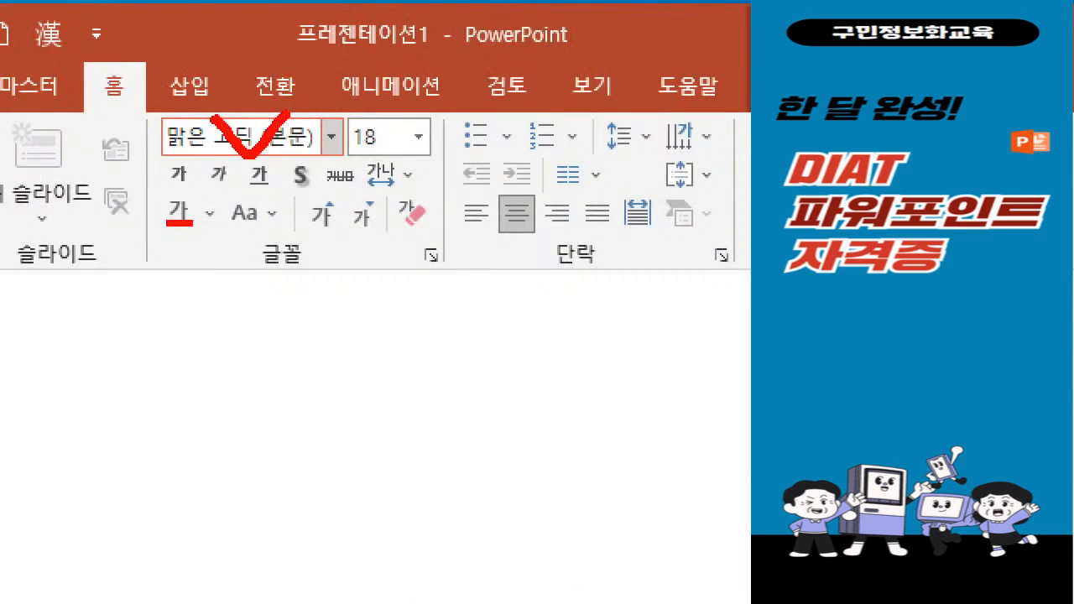
pyautogui.moveTo(96, 101); pyautogui.dragTo(130, 101)
pyautogui.press('Escape')
pyautogui.click(227, 69)
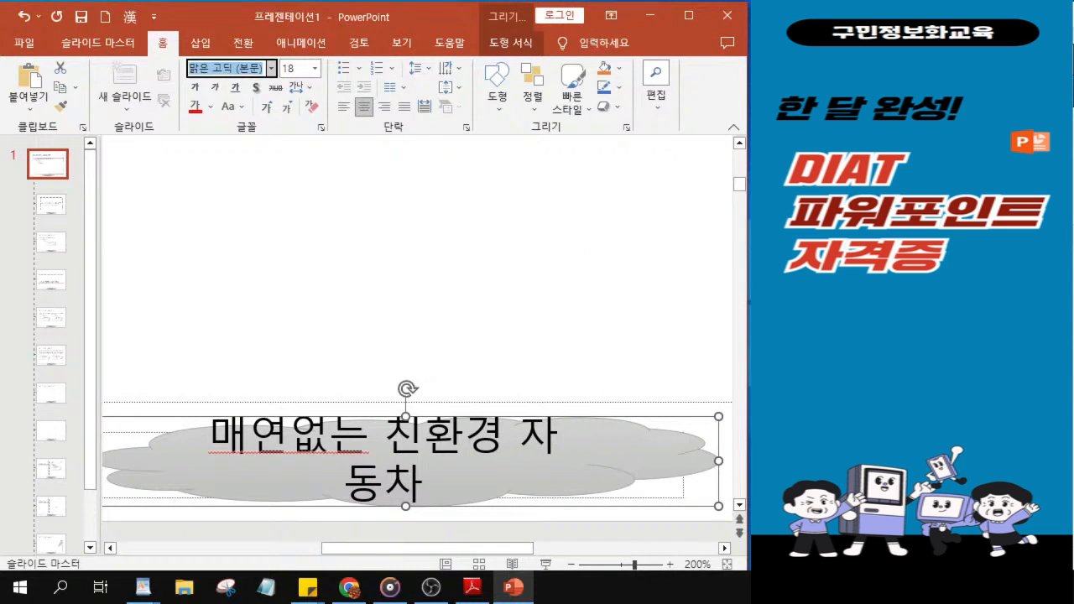
pyautogui.press('BackSpace')
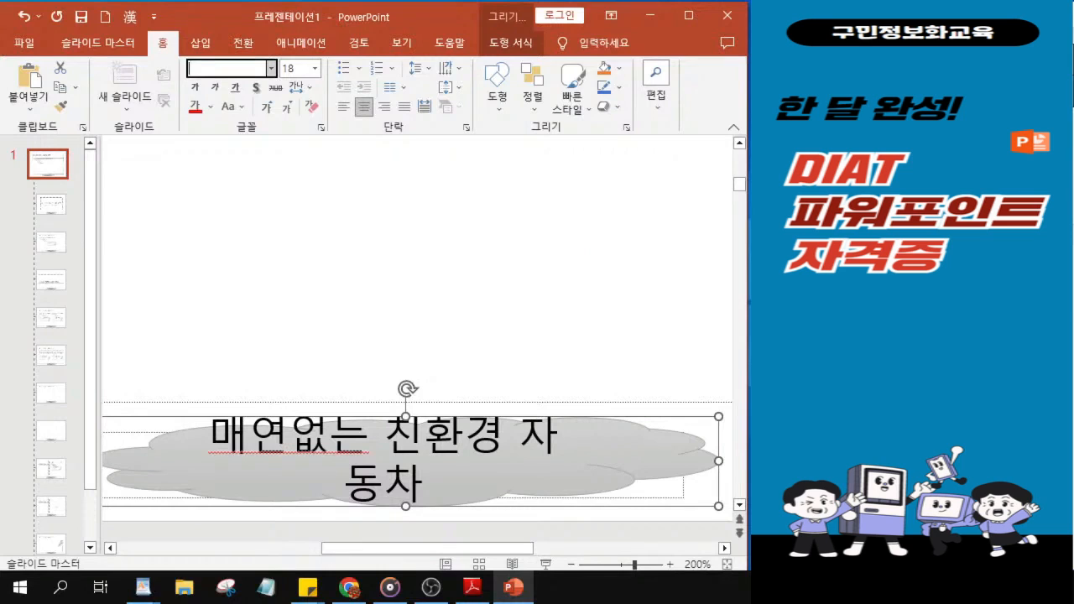
pyautogui.write('돋ㅇㅜㅁ')
pyautogui.press('Return')
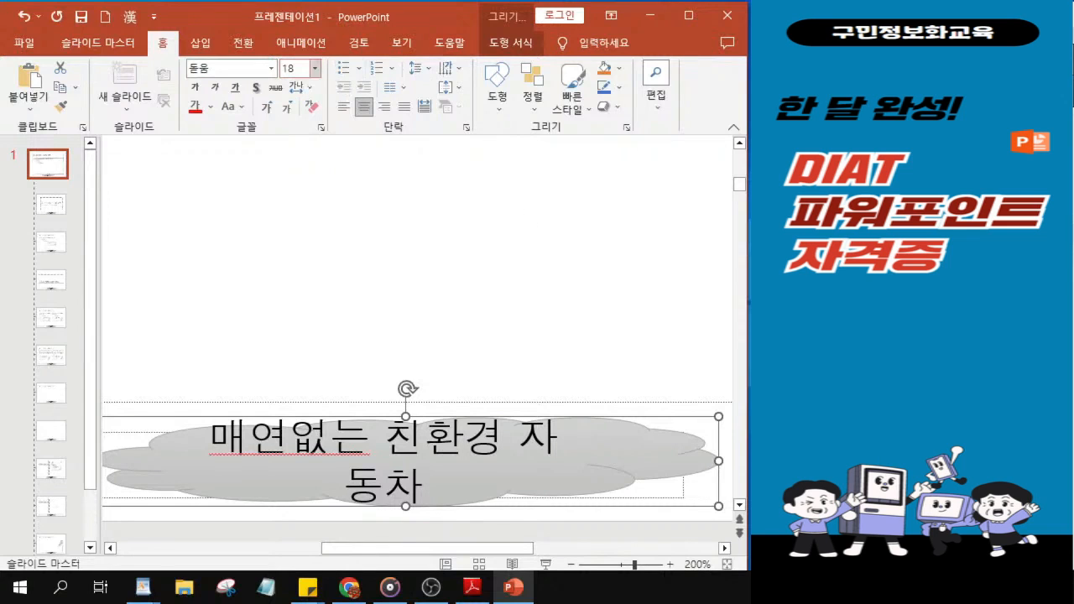
# Step: Set the cloud text's size to 16 and make it bold
pyautogui.click(296, 69)
pyautogui.write('16')
pyautogui.press('Return')
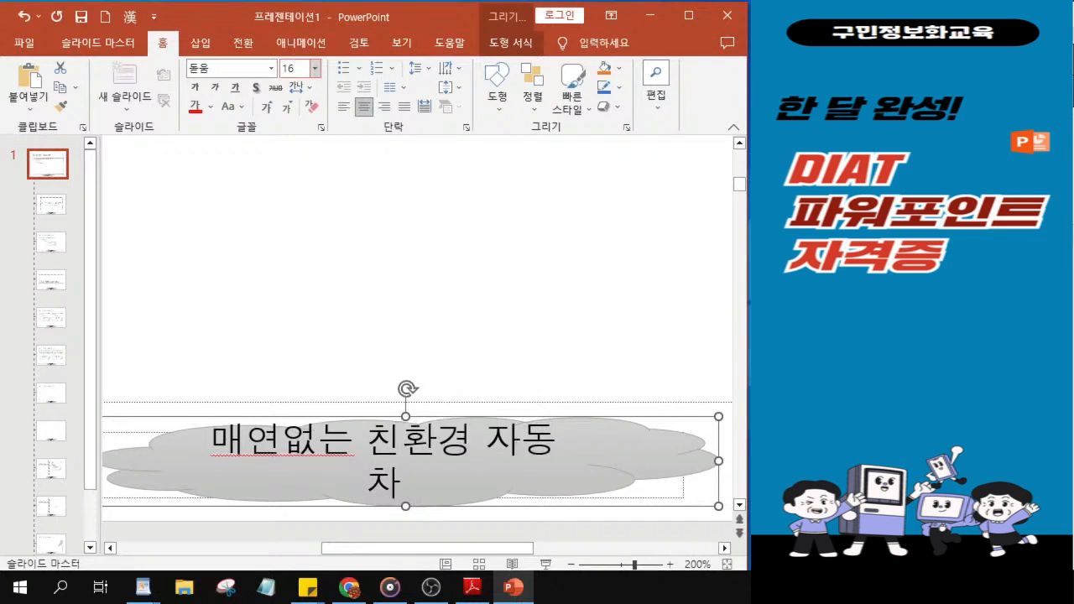
pyautogui.click(196, 88)
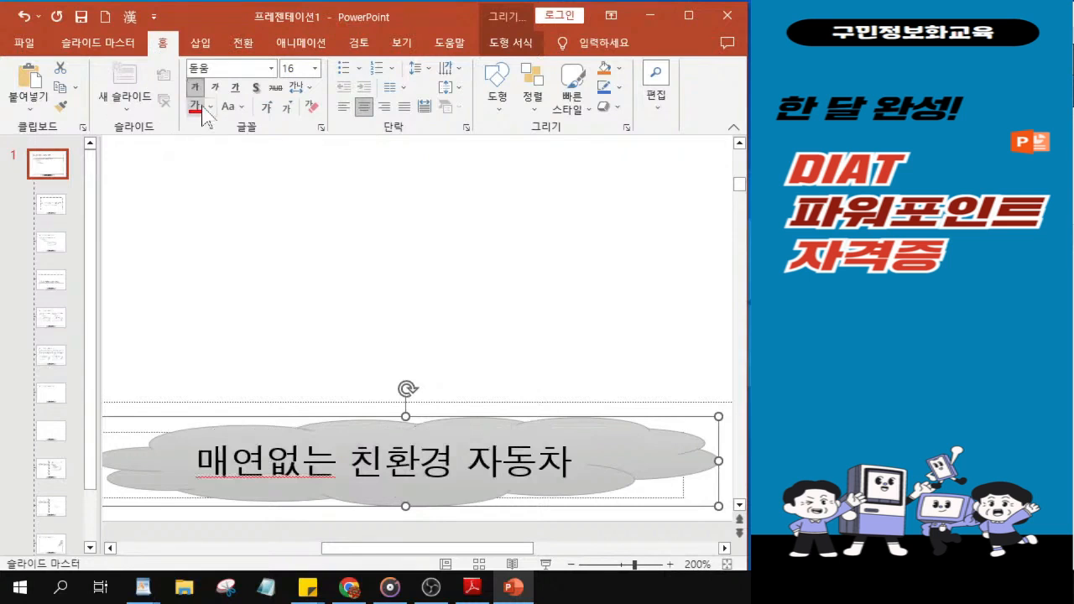
# Step: Change the cloud text's color to the standard blue
pyautogui.click(210, 107)
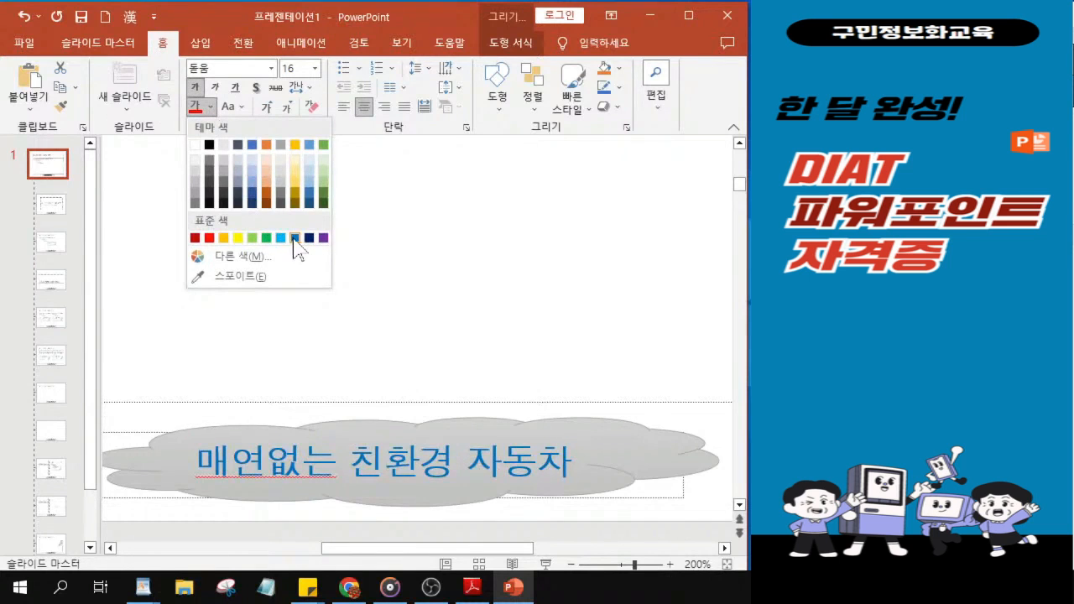
pyautogui.press('ctrl')
pyautogui.click(294, 239)
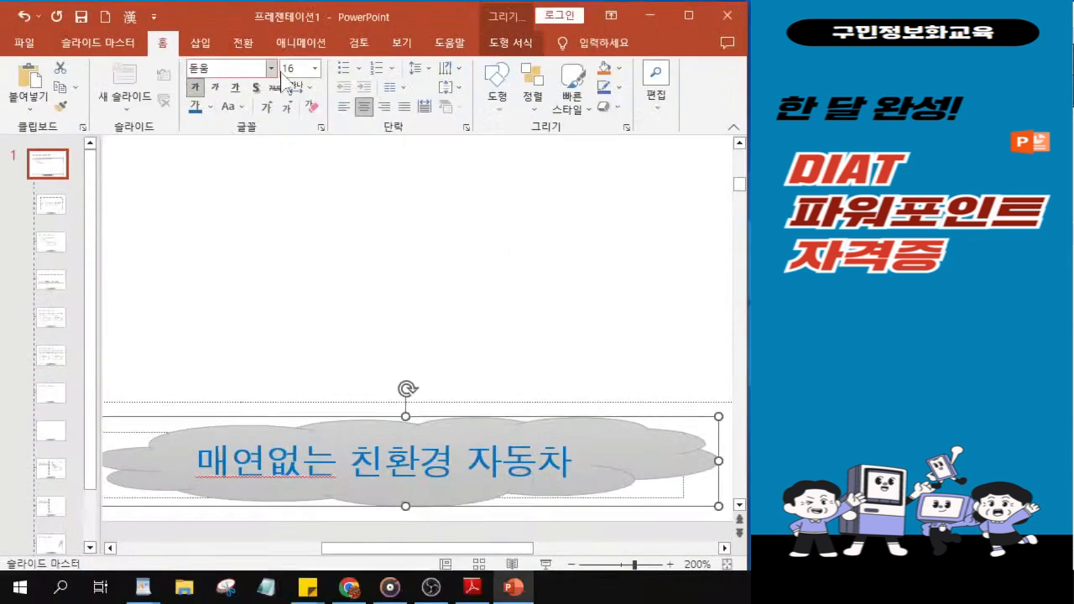
# Step: Fine-tune the cloud's width over the footer placeholder with the whole master slide in view
pyautogui.press('ctrl')
pyautogui.press('ctrl')
pyautogui.scroll(-6, 403, 322)
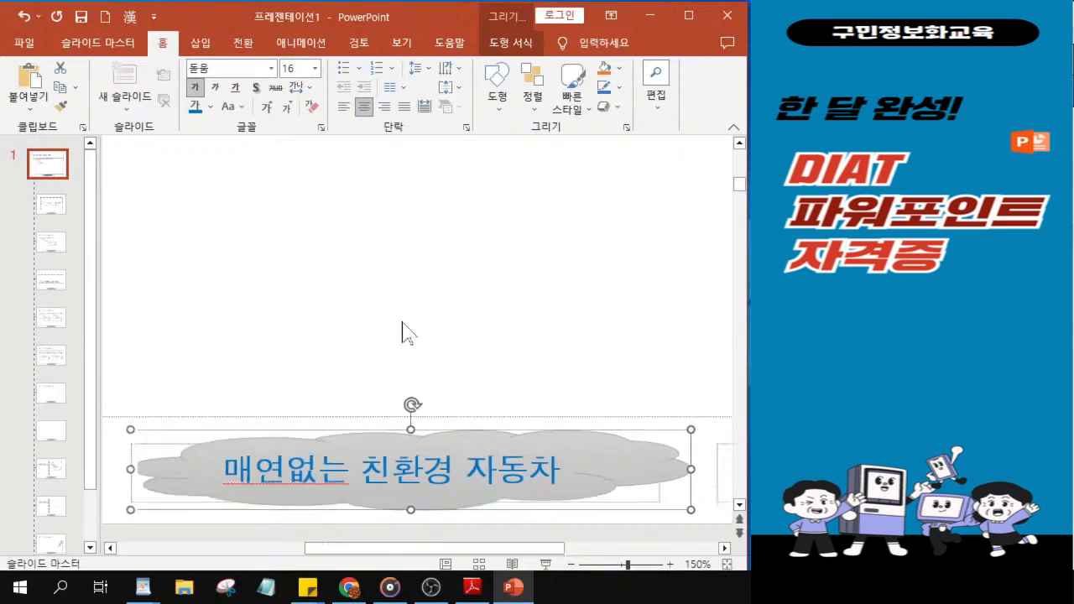
pyautogui.scroll(-1, 403, 333)
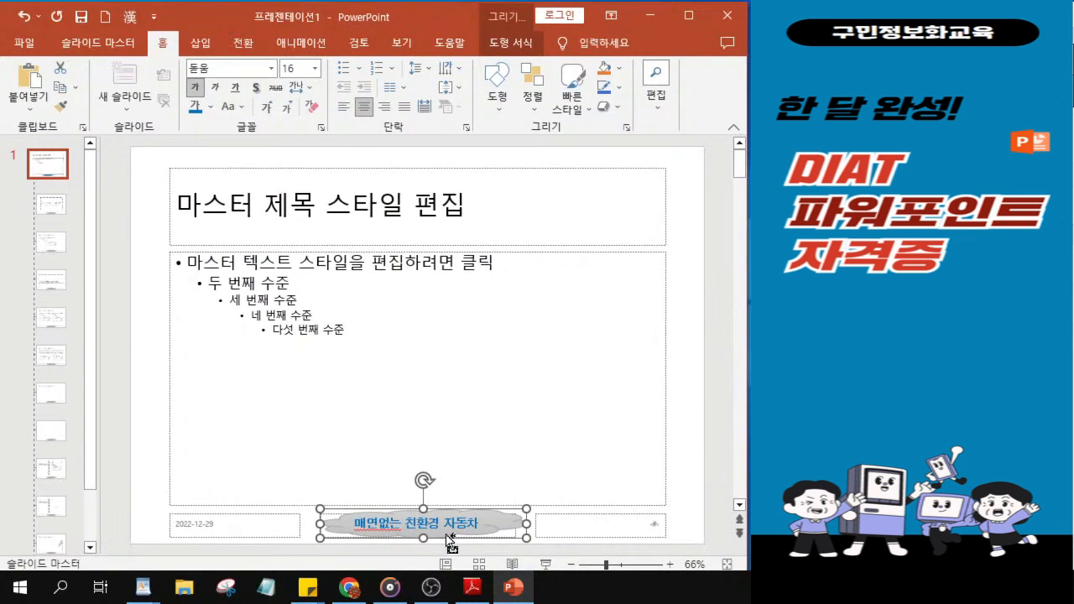
pyautogui.press('ctrl')
pyautogui.click(518, 524)
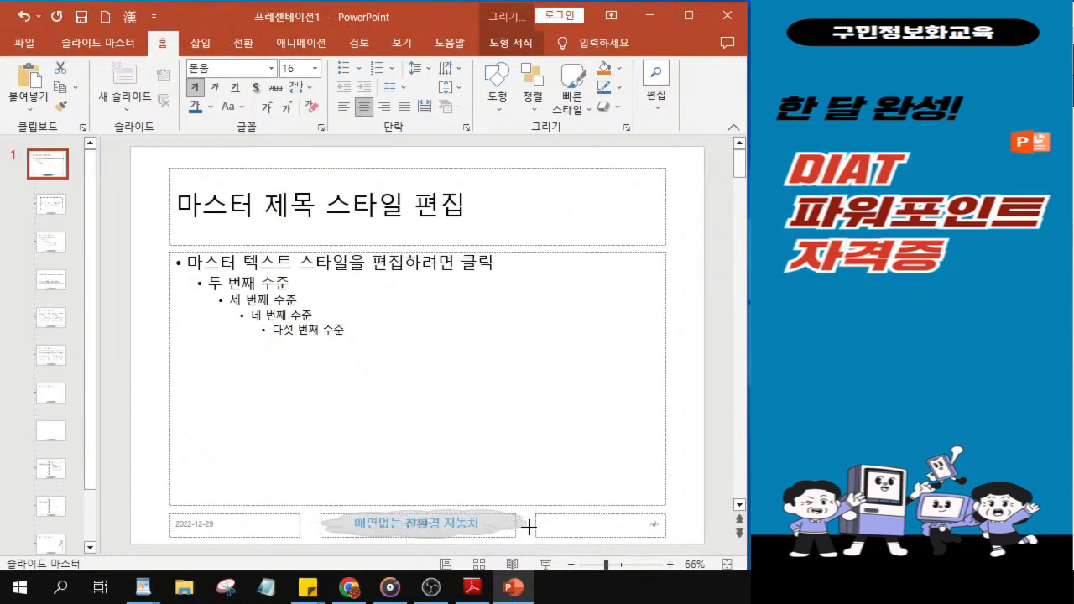
pyautogui.click(527, 524)
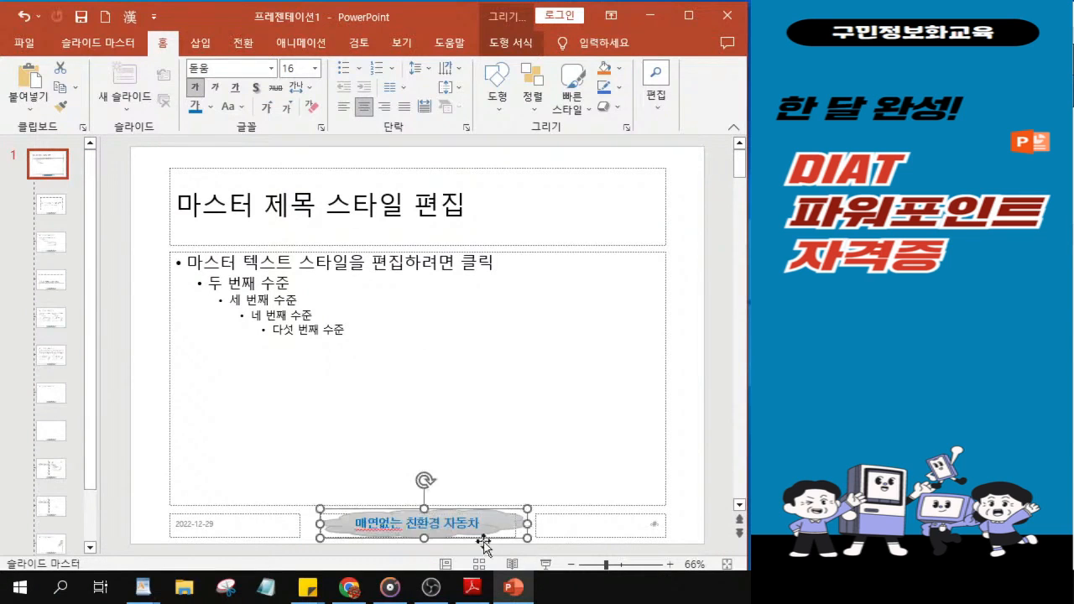
pyautogui.scroll(-1, 479, 515)
pyautogui.scroll(1, 450, 513)
pyautogui.press('ctrl')
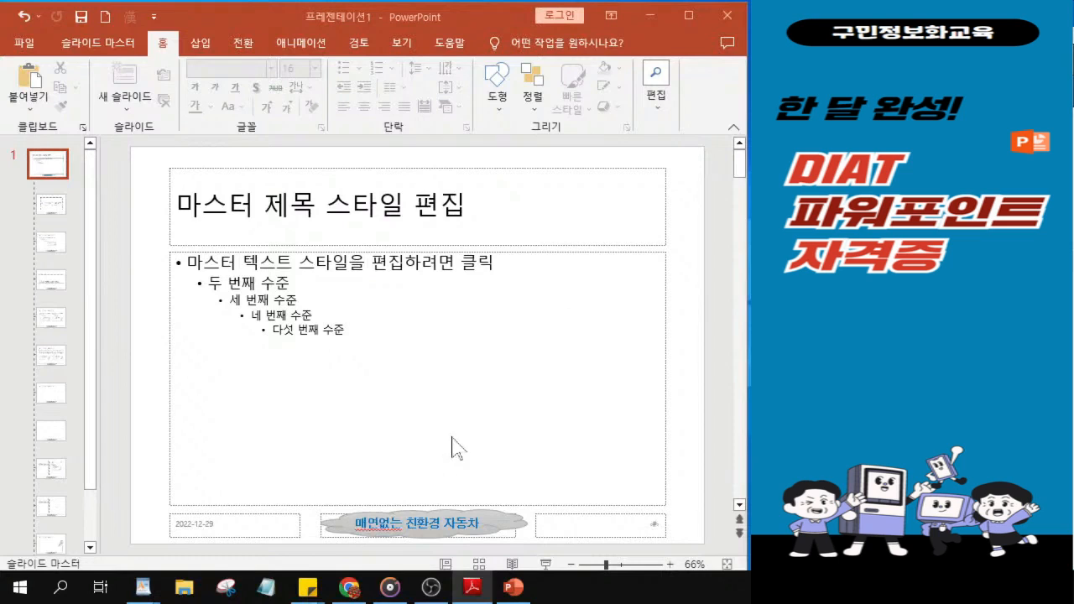
# Step: Close the slide master view and return to the normal slide
pyautogui.click(105, 44)
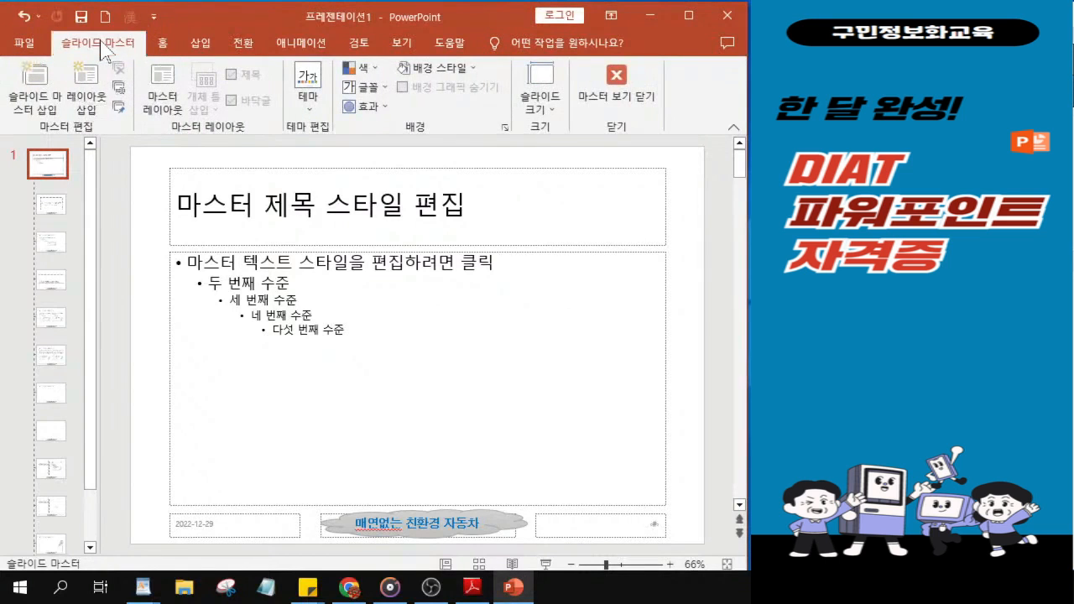
pyautogui.click(615, 92)
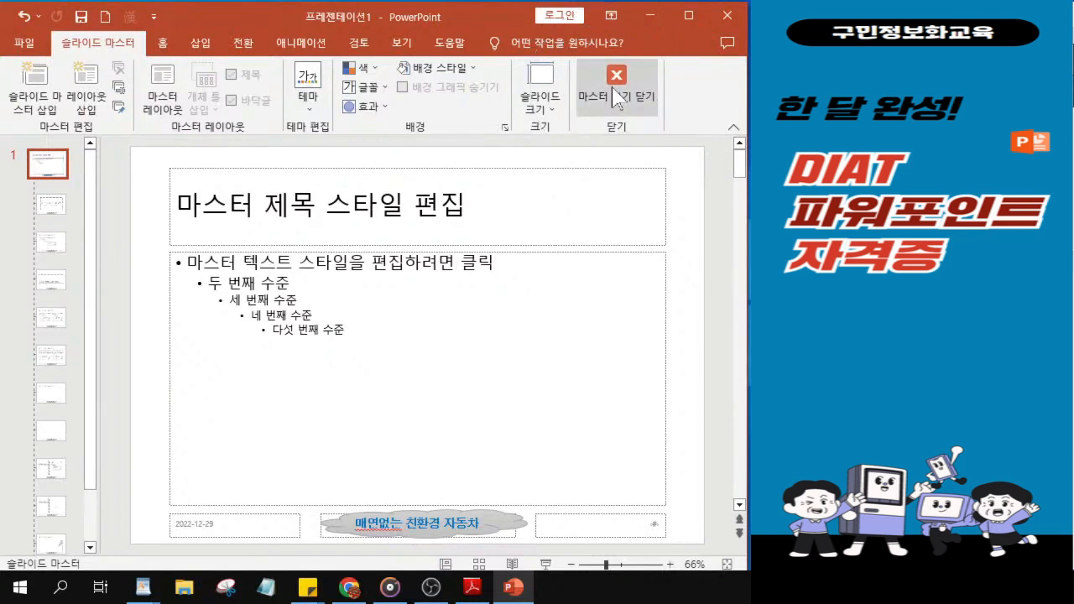
pyautogui.click(616, 93)
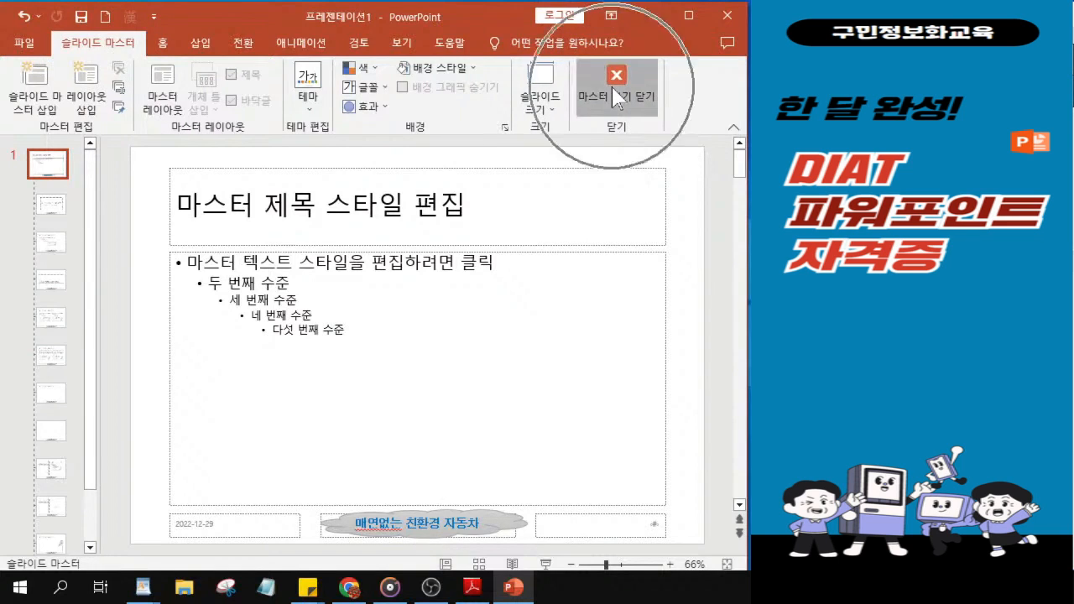
pyautogui.click(611, 87)
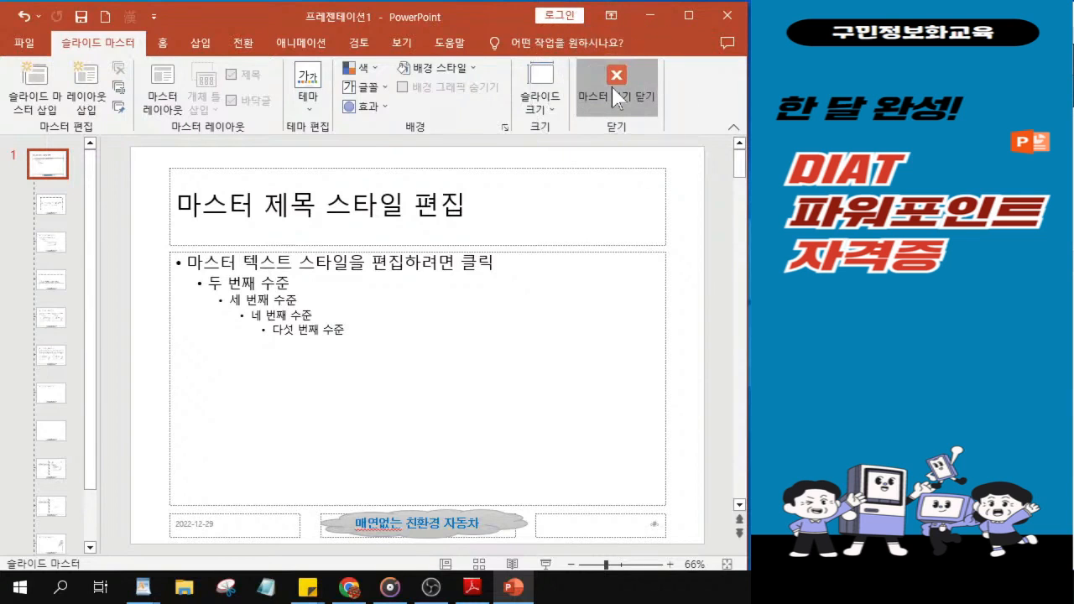
pyautogui.click(106, 58)
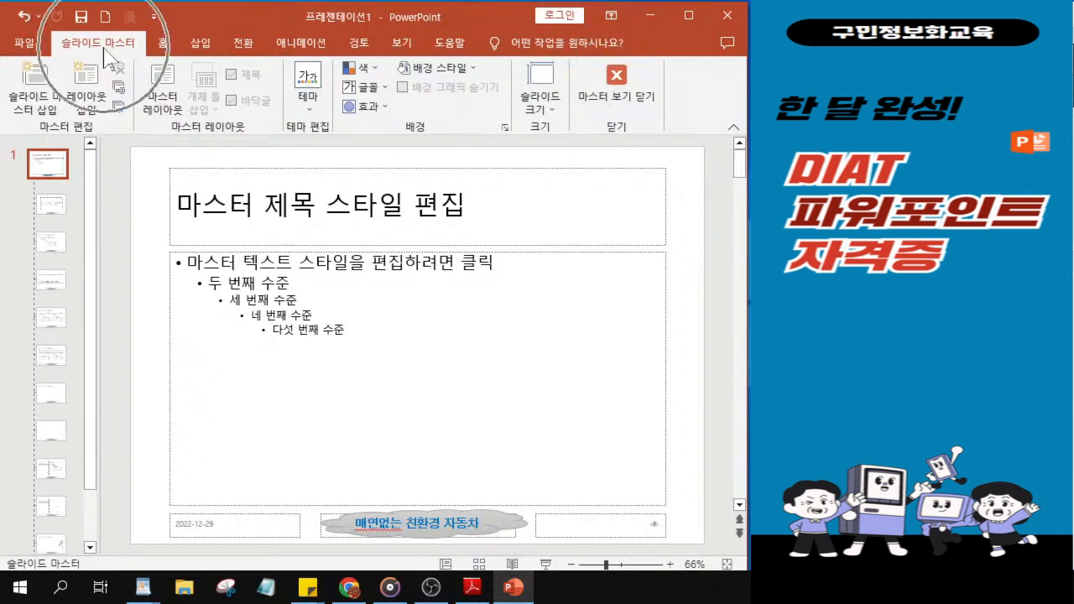
pyautogui.click(606, 102)
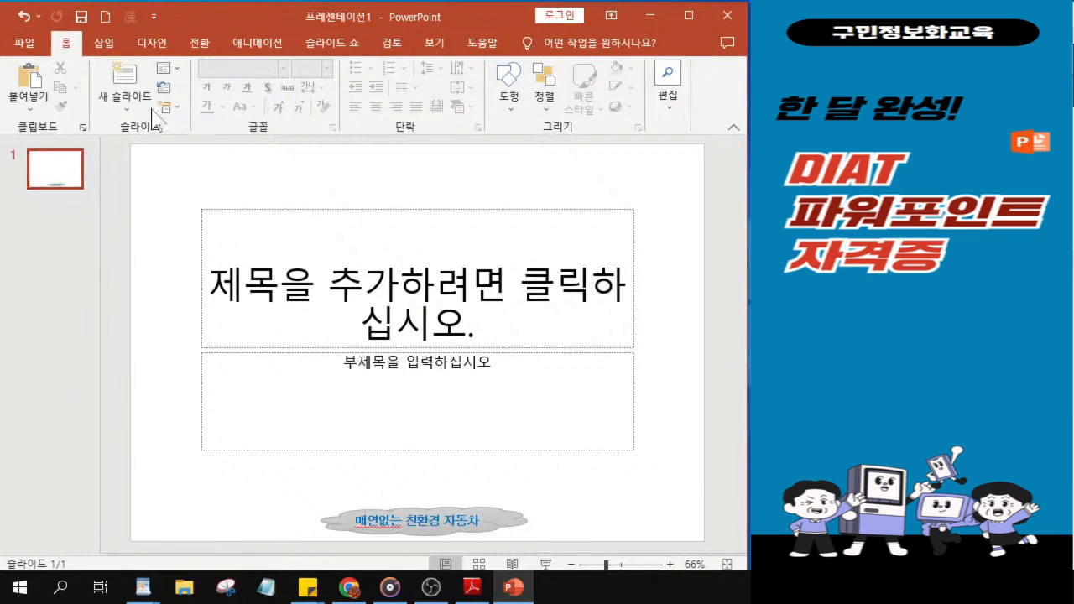
# Step: Change the title slide's layout to the blank layout (빈 화면)
pyautogui.click(167, 74)
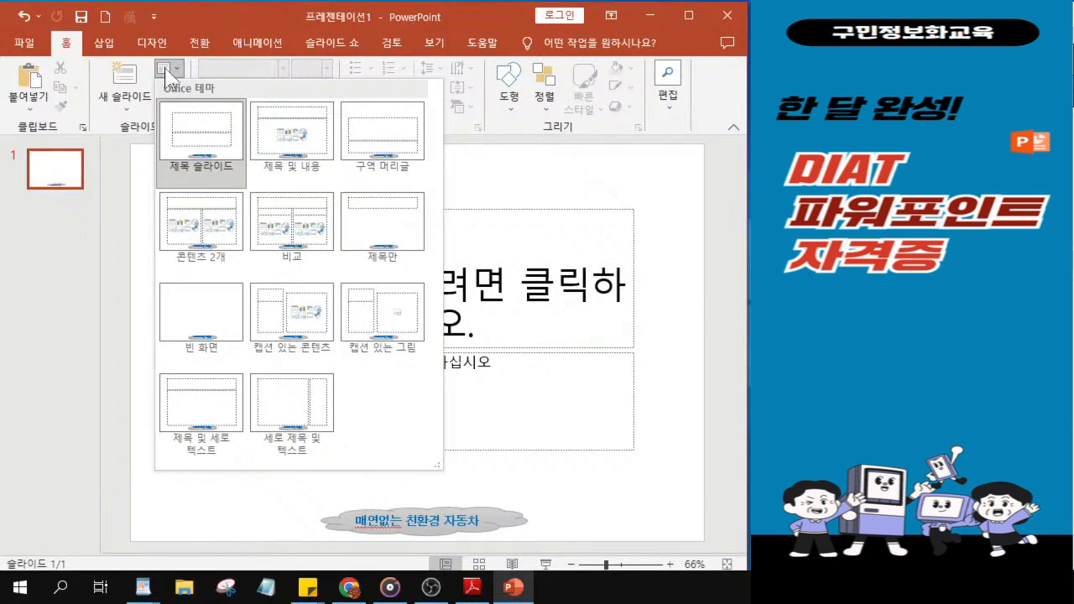
pyautogui.click(167, 74)
pyautogui.click(167, 74)
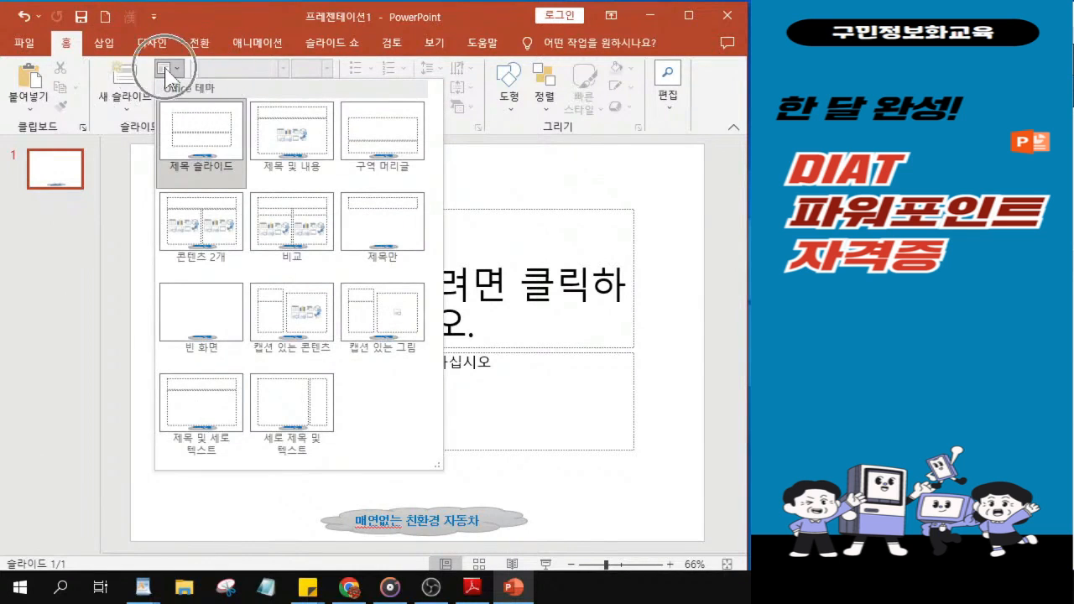
pyautogui.click(200, 323)
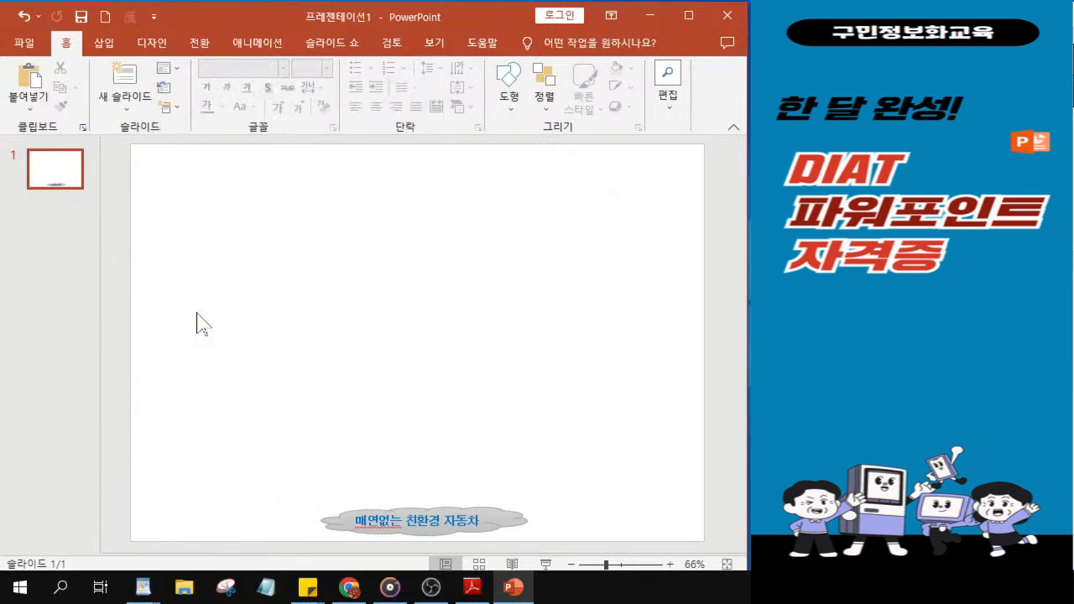
# Step: Duplicate the blank slide three times to make four slides
pyautogui.click(55, 185)
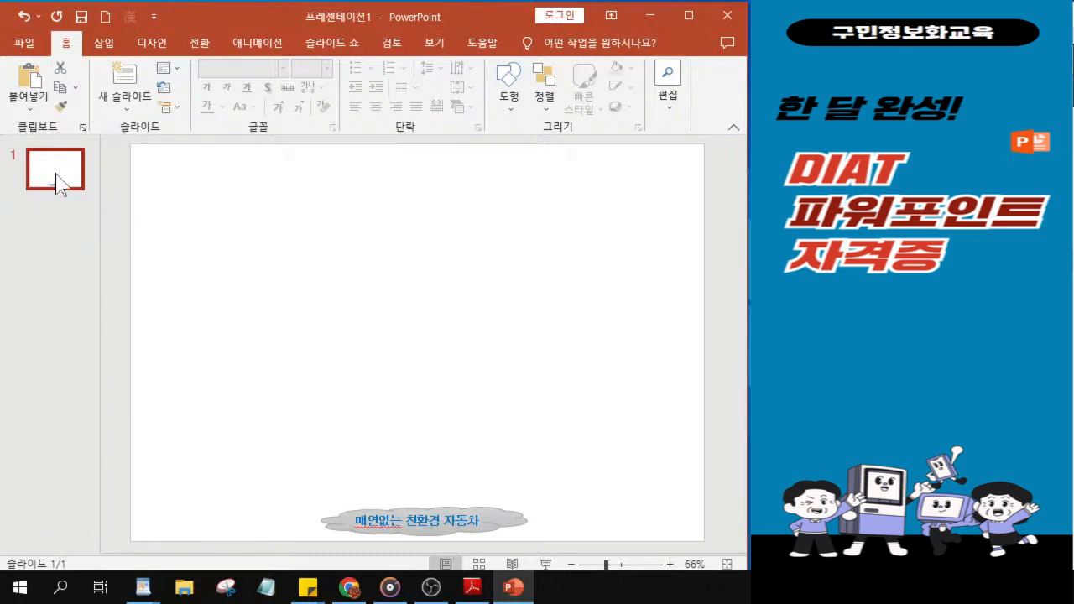
pyautogui.hotkey('ctrl', 'd')
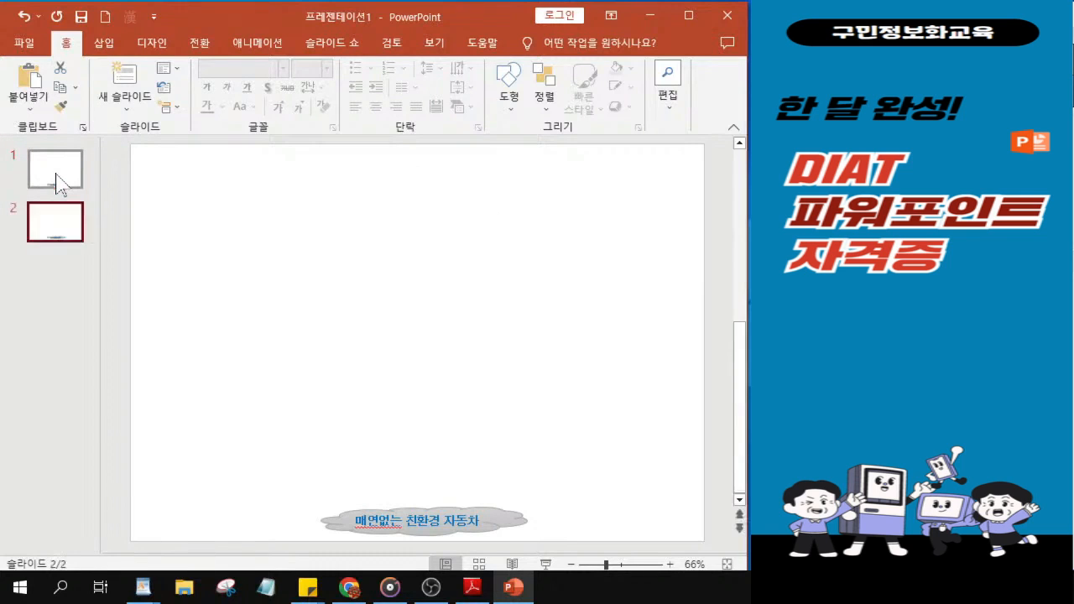
pyautogui.hotkey('ctrl', 'd')
pyautogui.hotkey('ctrl', 'd')
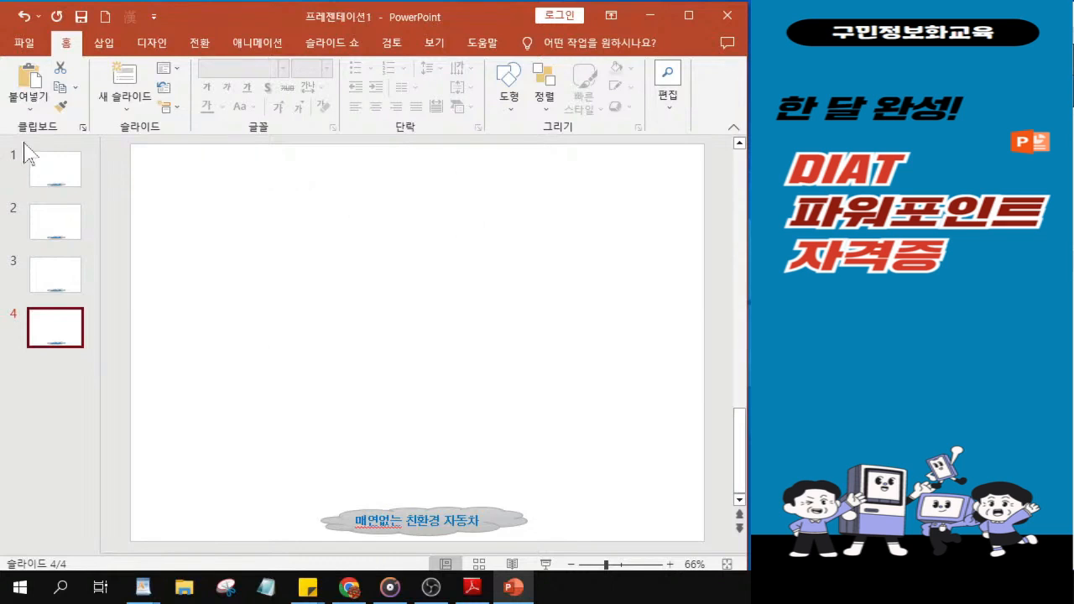
# Step: Start saving the presentation and browse to the KAIT folder on the desktop (바탕 화면) as the save location
pyautogui.click(86, 20)
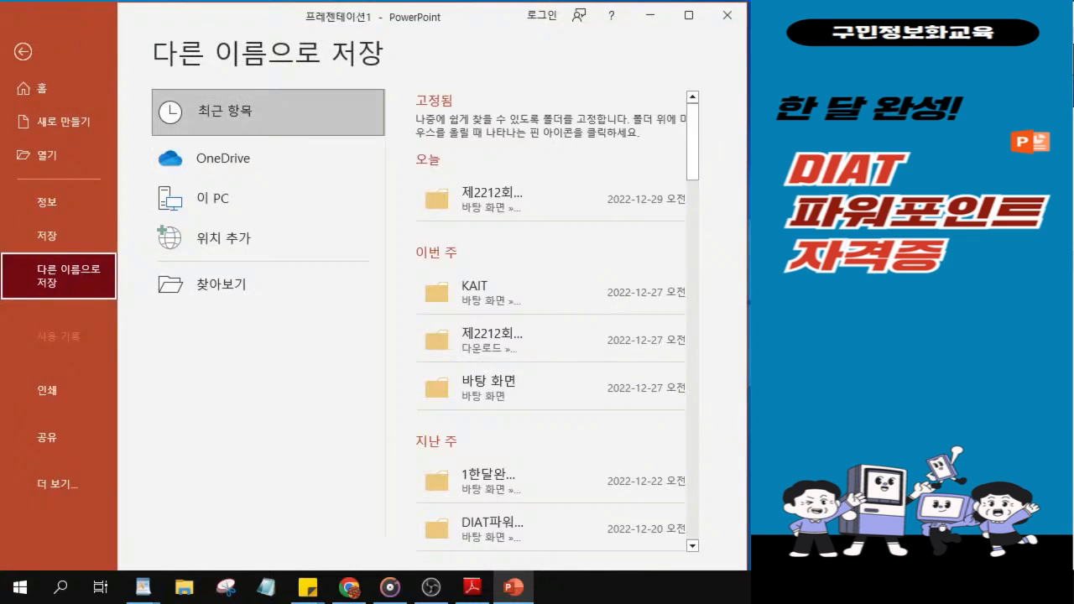
pyautogui.click(22, 52)
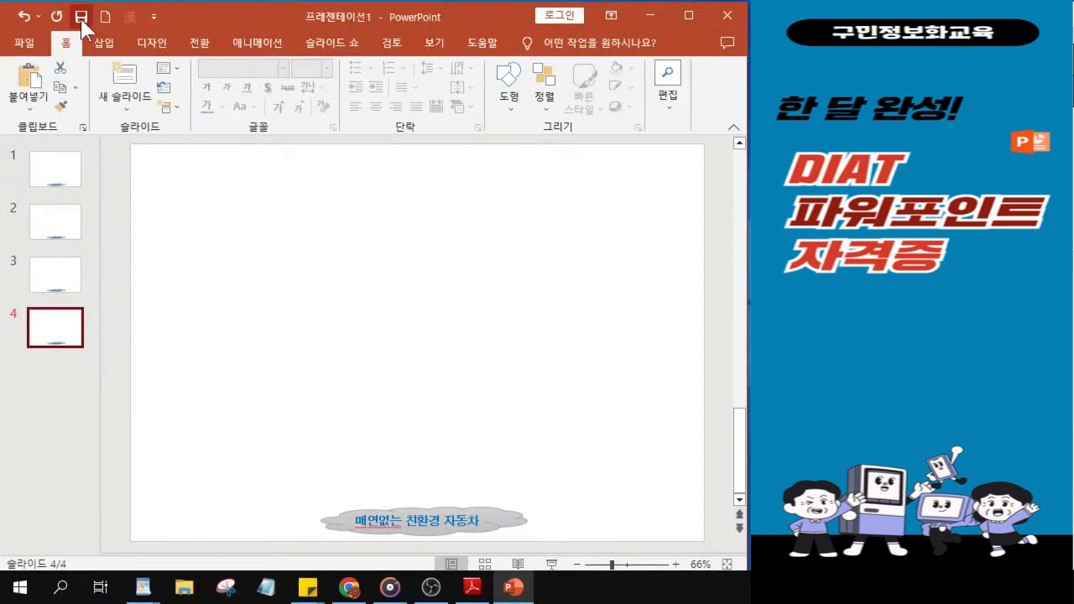
pyautogui.click(82, 18)
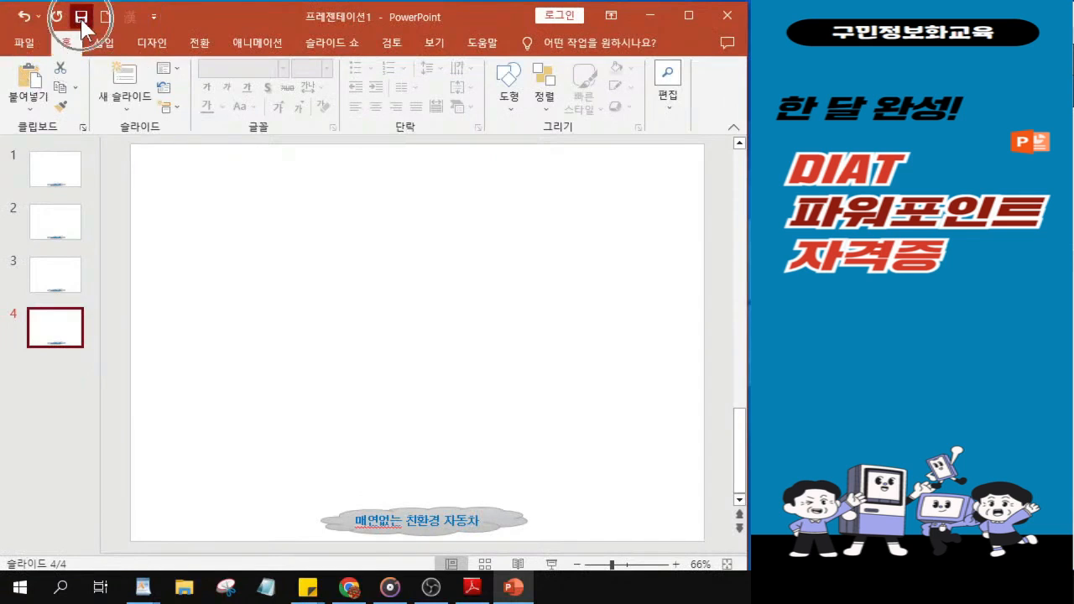
pyautogui.click(81, 19)
pyautogui.click(81, 18)
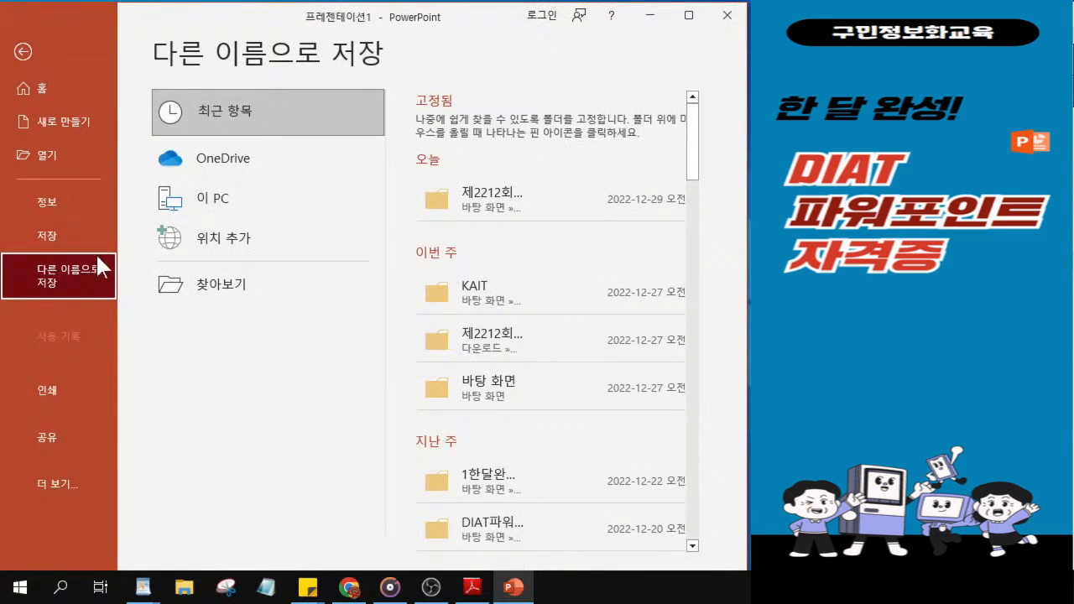
pyautogui.click(249, 294)
pyautogui.click(249, 294)
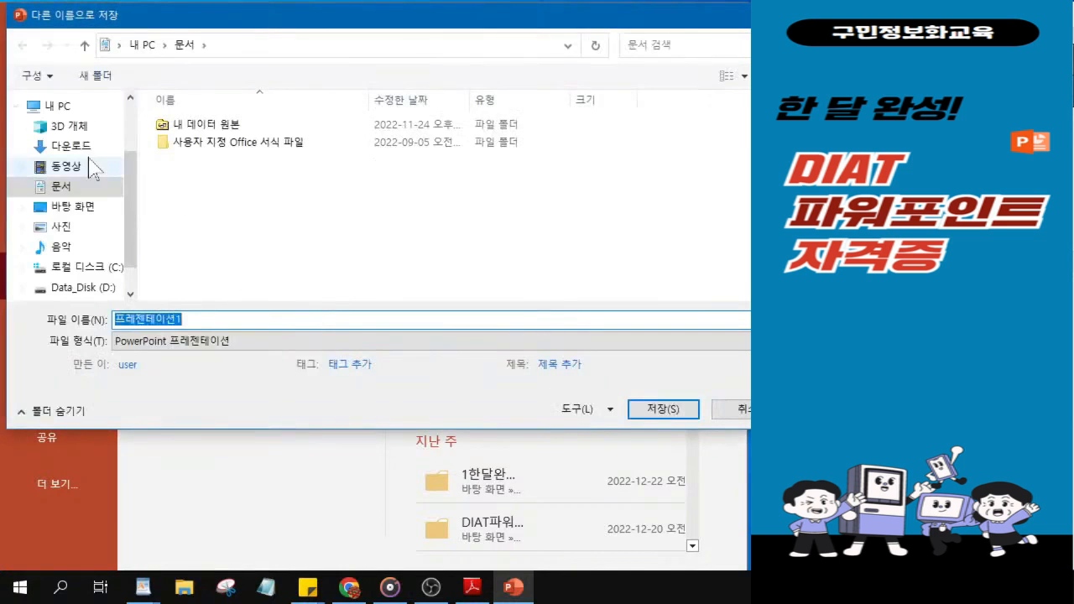
pyautogui.click(83, 210)
pyautogui.press('ctrl')
pyautogui.press('ctrl')
pyautogui.press('ctrl')
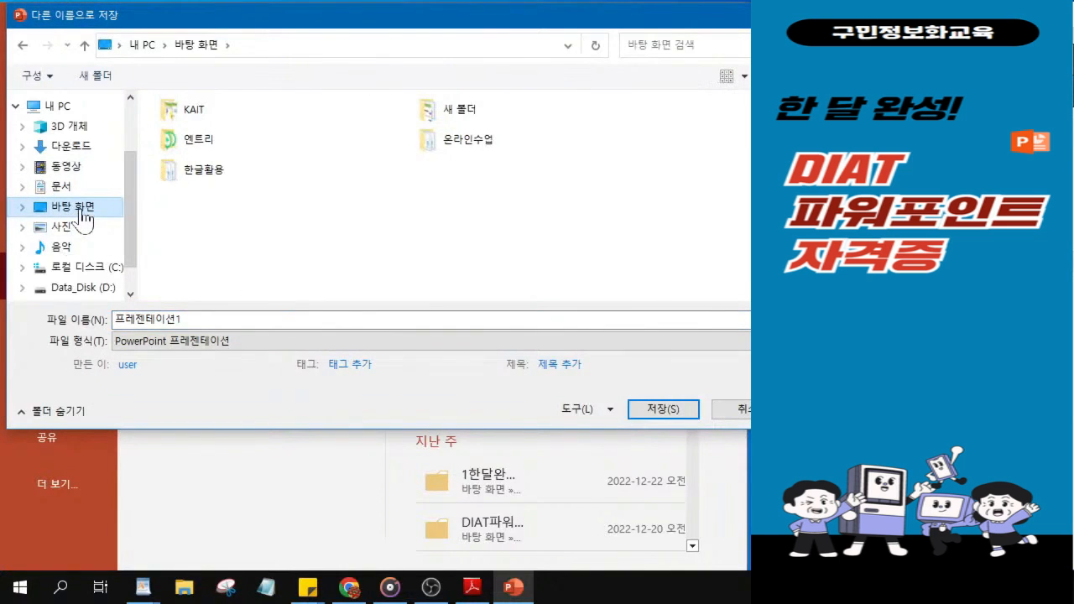
pyautogui.press('ctrl')
pyautogui.press('ctrl')
pyautogui.press('ctrl')
pyautogui.click(194, 115)
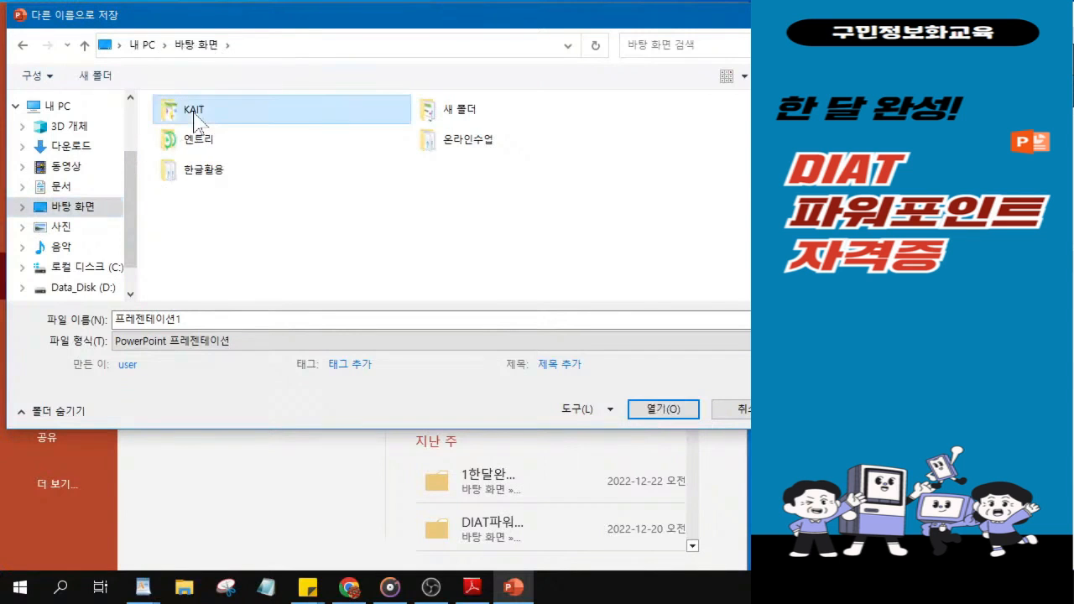
pyautogui.doubleClick(193, 114)
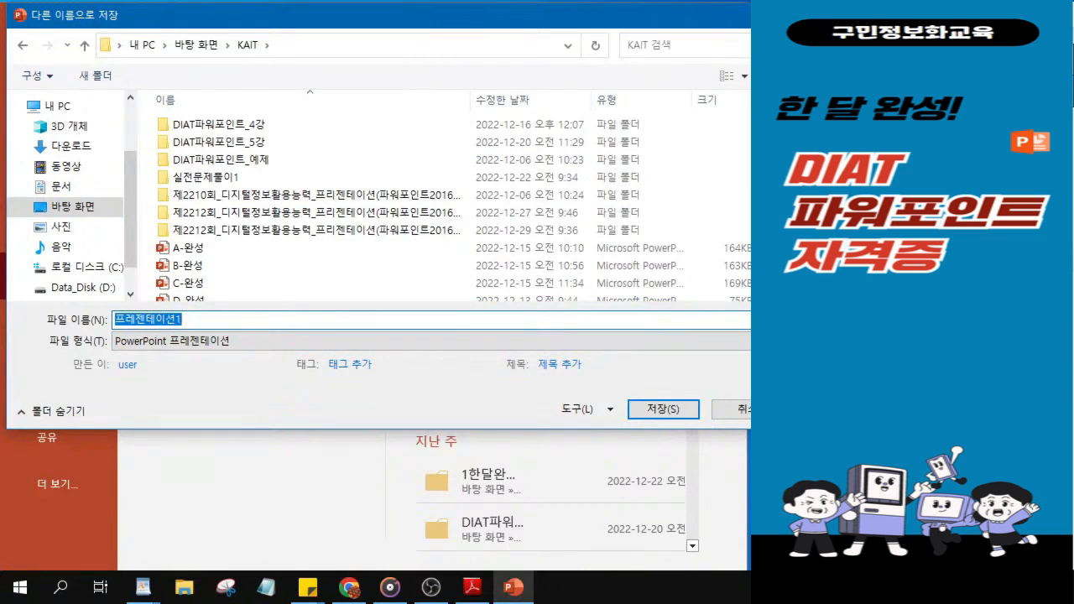
# Step: Name the presentation 최신기출문제-1229 and save it in the KAIT folder
pyautogui.write('ㅊ')
pyautogui.write('최시')
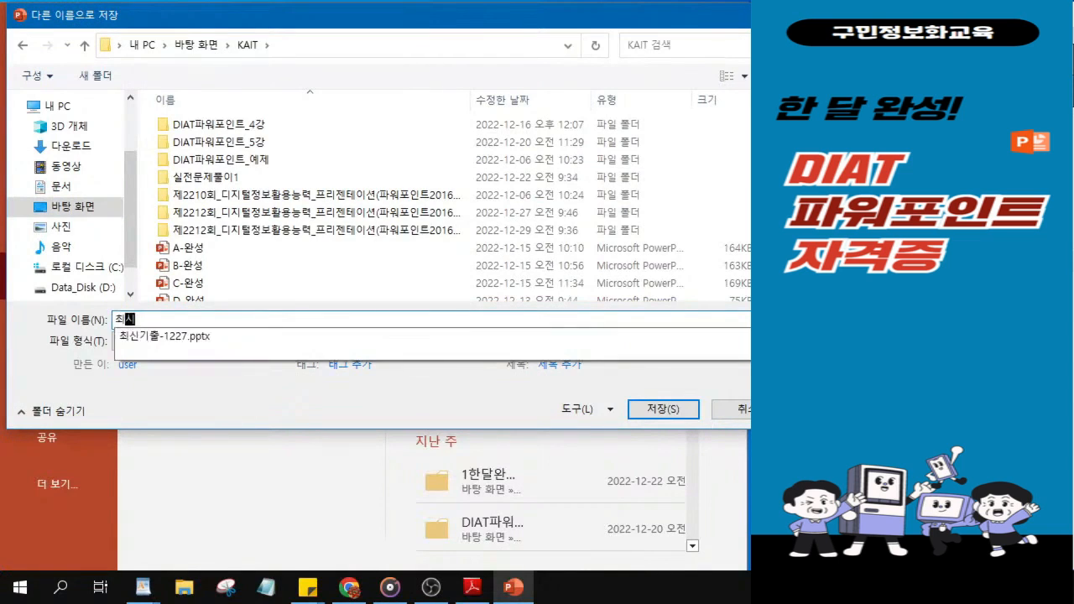
pyautogui.write('기출무')
pyautogui.write('제-')
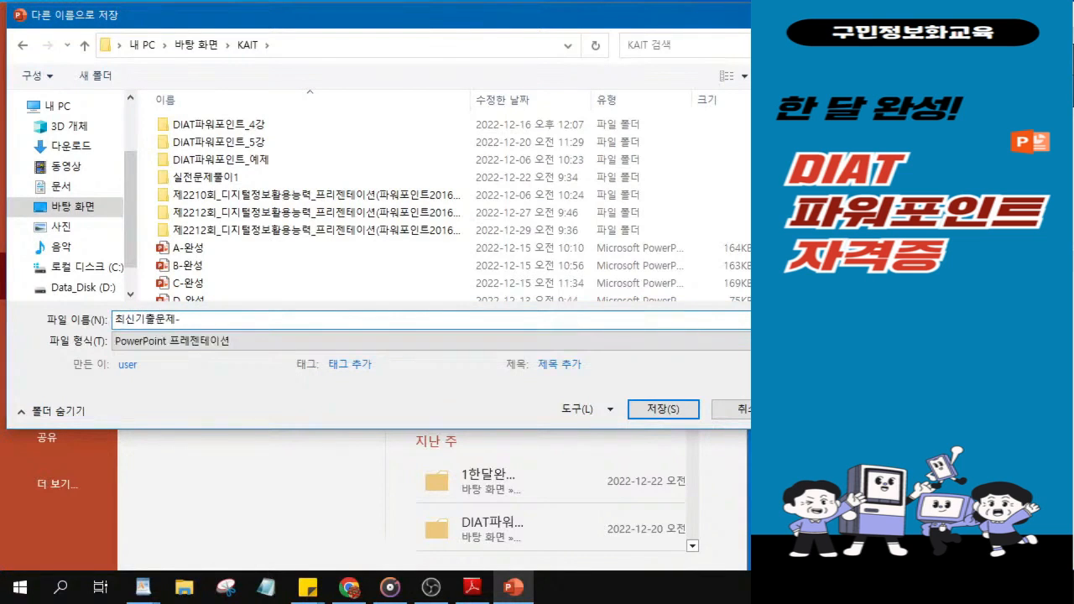
pyautogui.write('1229')
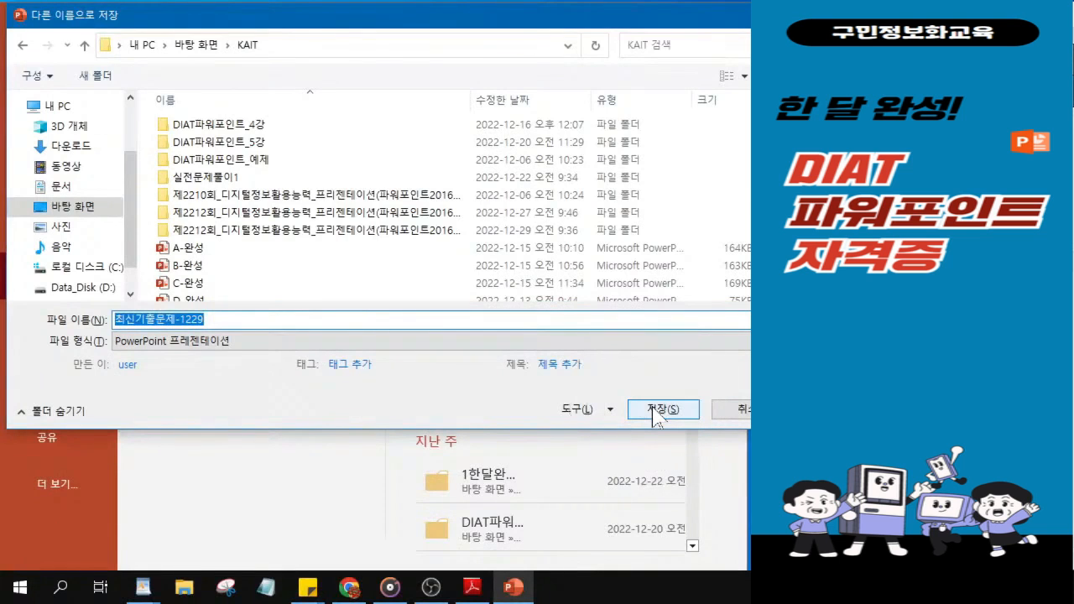
pyautogui.click(654, 413)
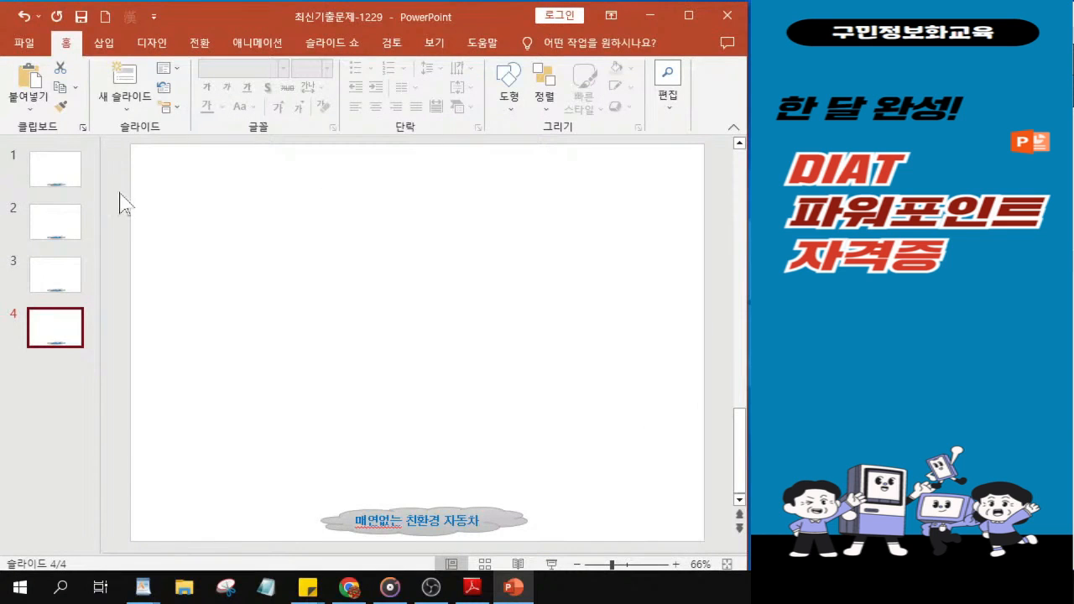
# Step: Switch to the exam PDF in Adobe Reader and examine the shapes, picture and text required for slide 1 on page 2
pyautogui.click(53, 188)
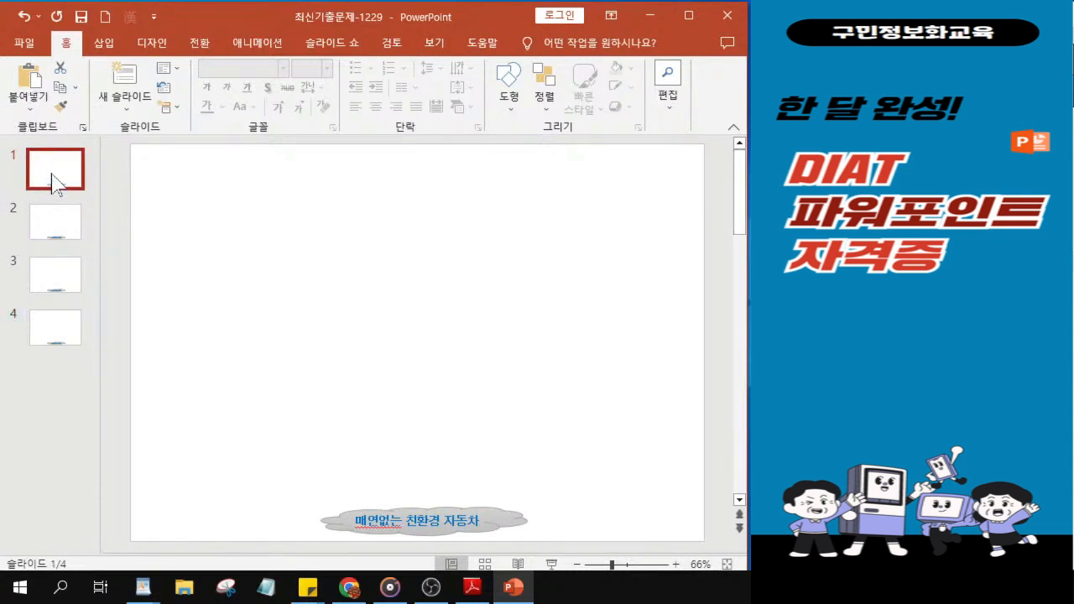
pyautogui.hotkey('alt', 'Tab')
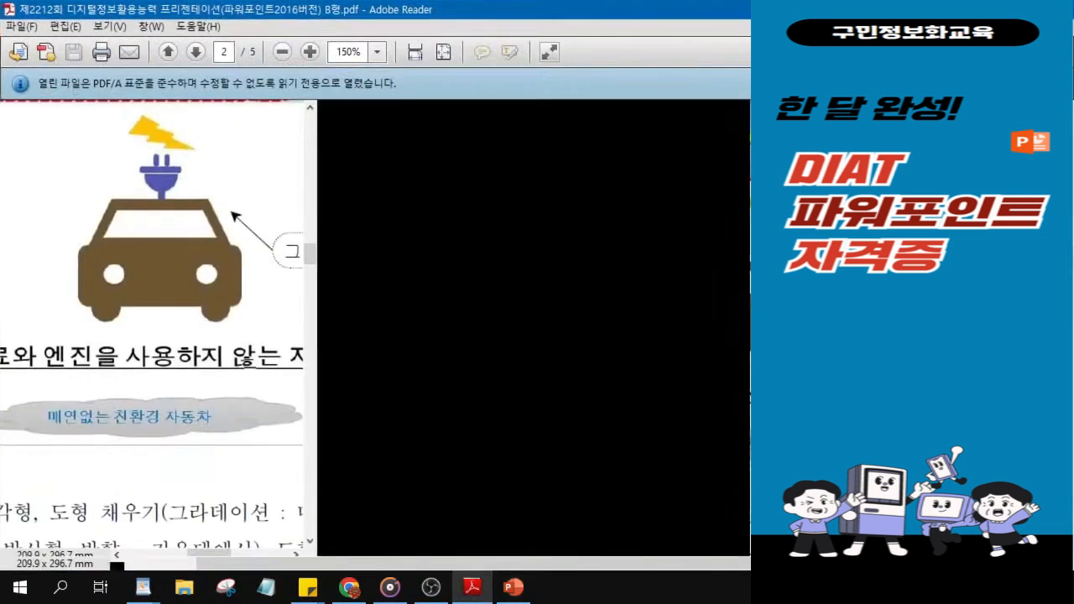
pyautogui.scroll(3, 436, 298)
pyautogui.scroll(1, 436, 298)
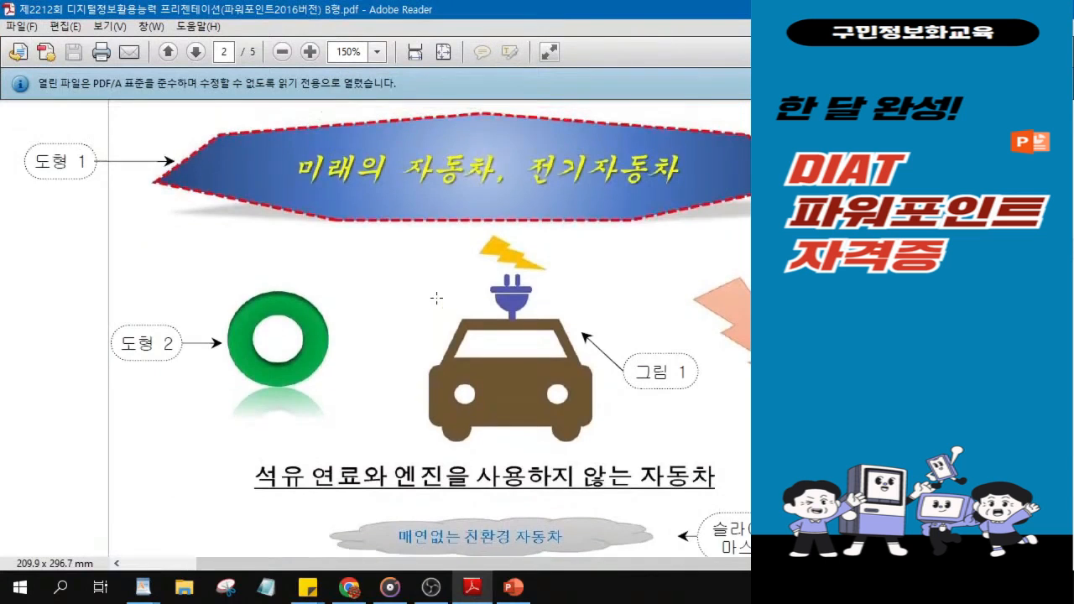
pyautogui.click(342, 156)
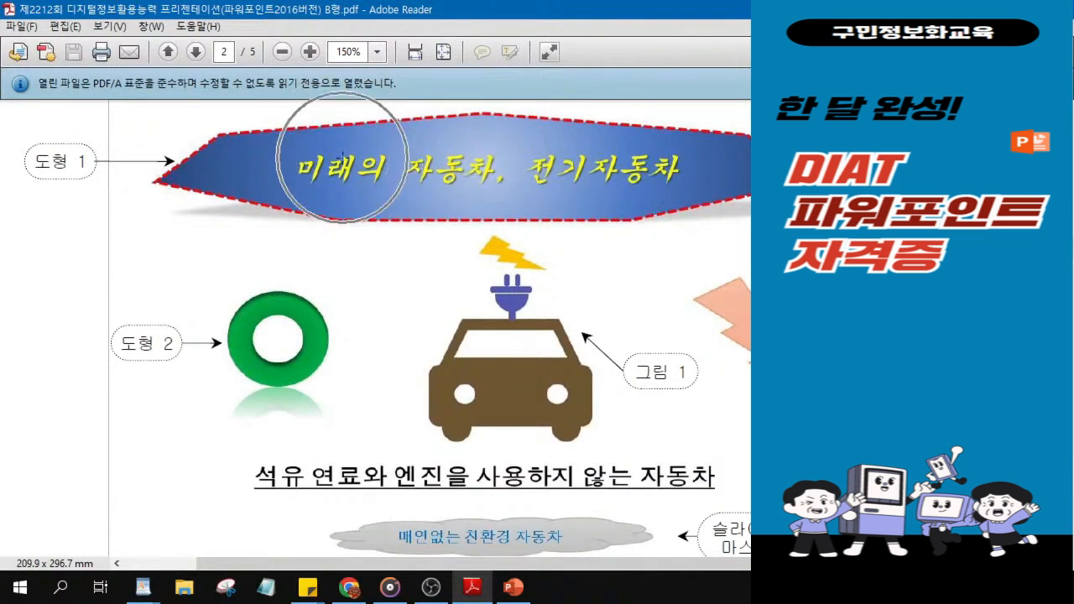
pyautogui.click(259, 346)
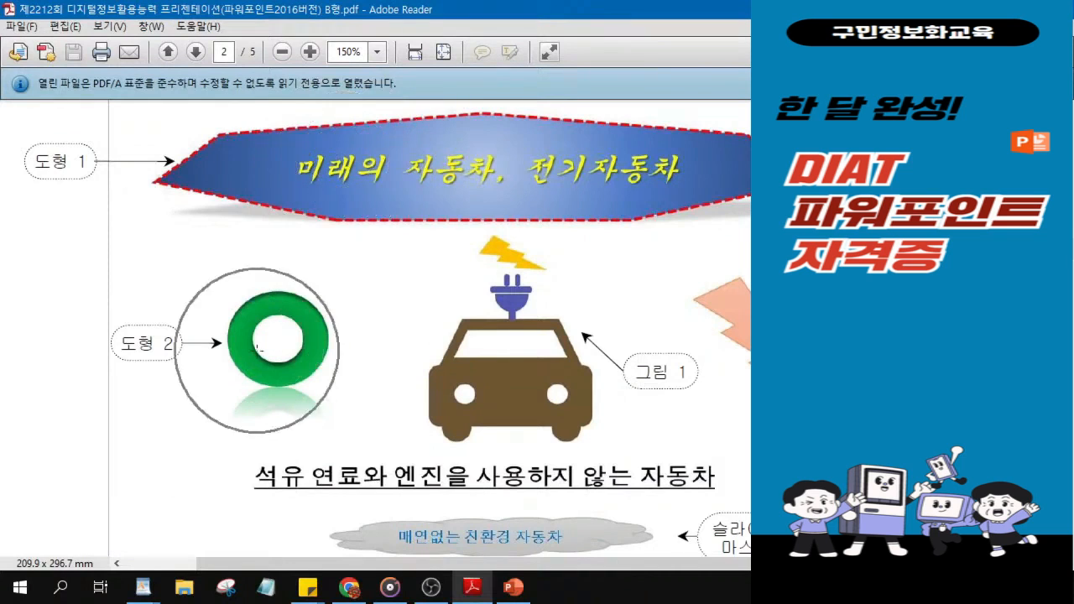
pyautogui.click(777, 362)
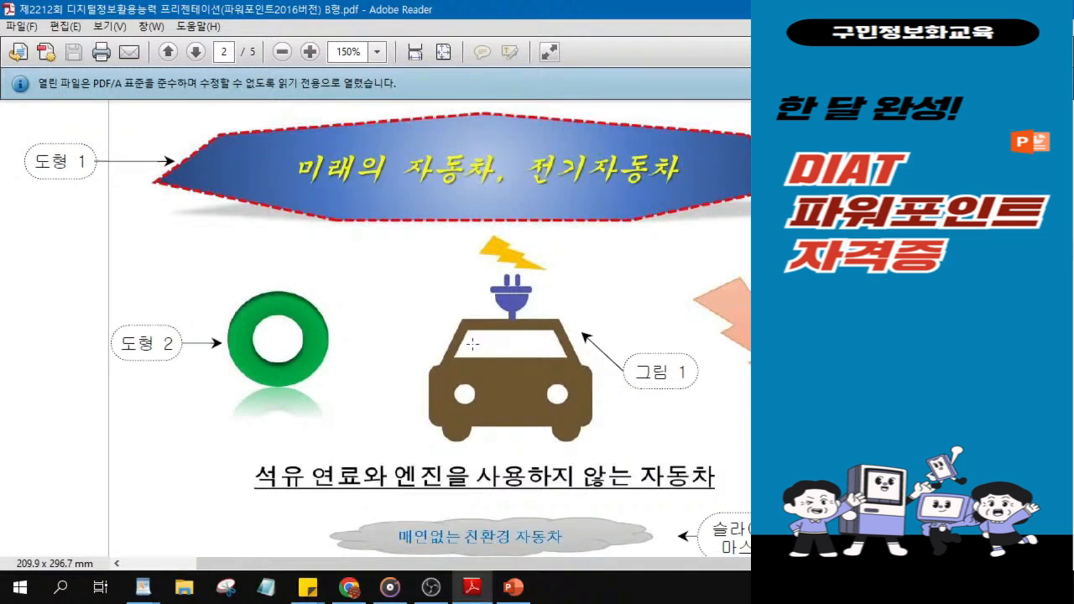
pyautogui.click(504, 383)
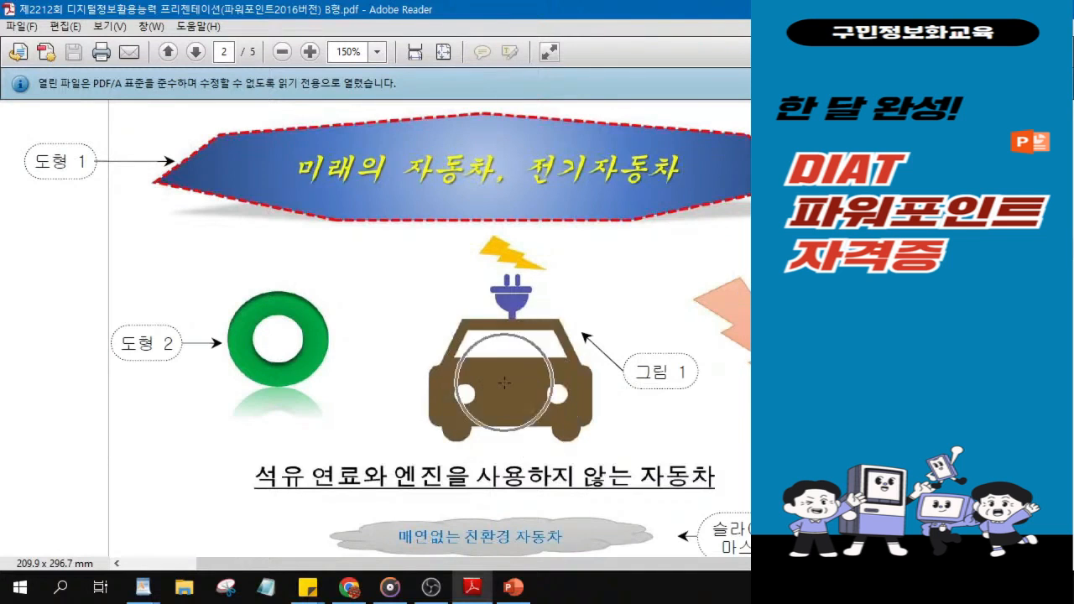
pyautogui.click(454, 494)
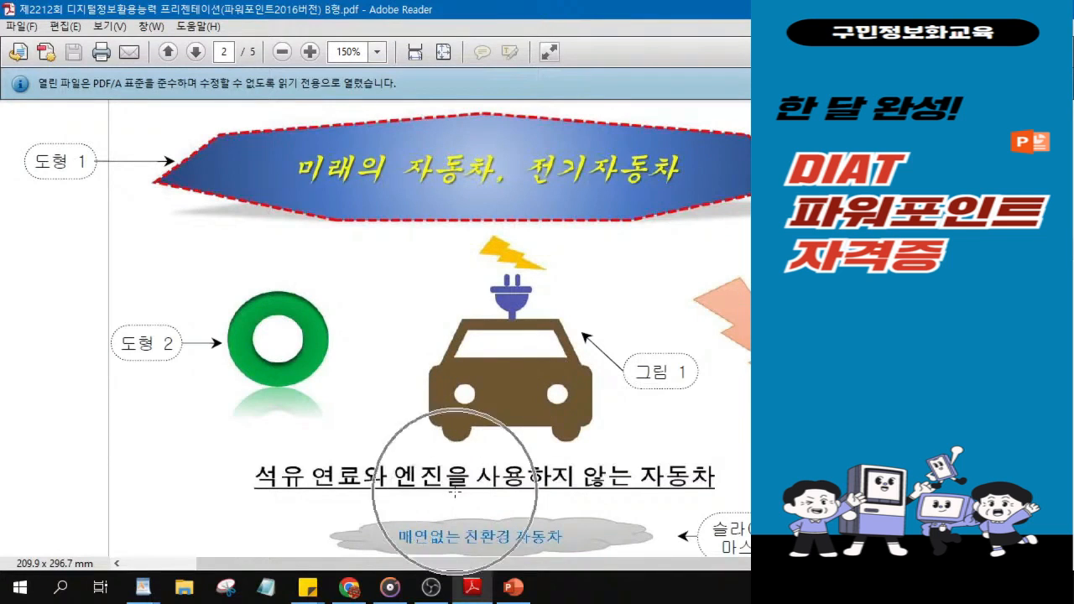
pyautogui.moveTo(747, 11); pyautogui.dragTo(1012, 33)
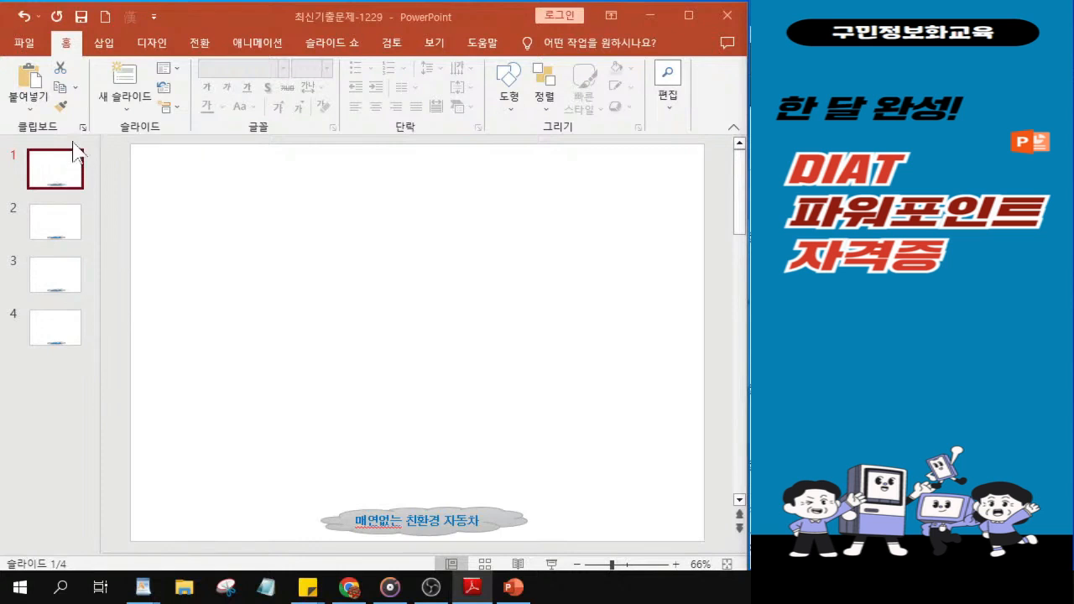
# Step: Draw a wide heptagon (칠각형) across the upper part of slide 1 and nudge it slightly upward
pyautogui.click(48, 183)
pyautogui.click(48, 183)
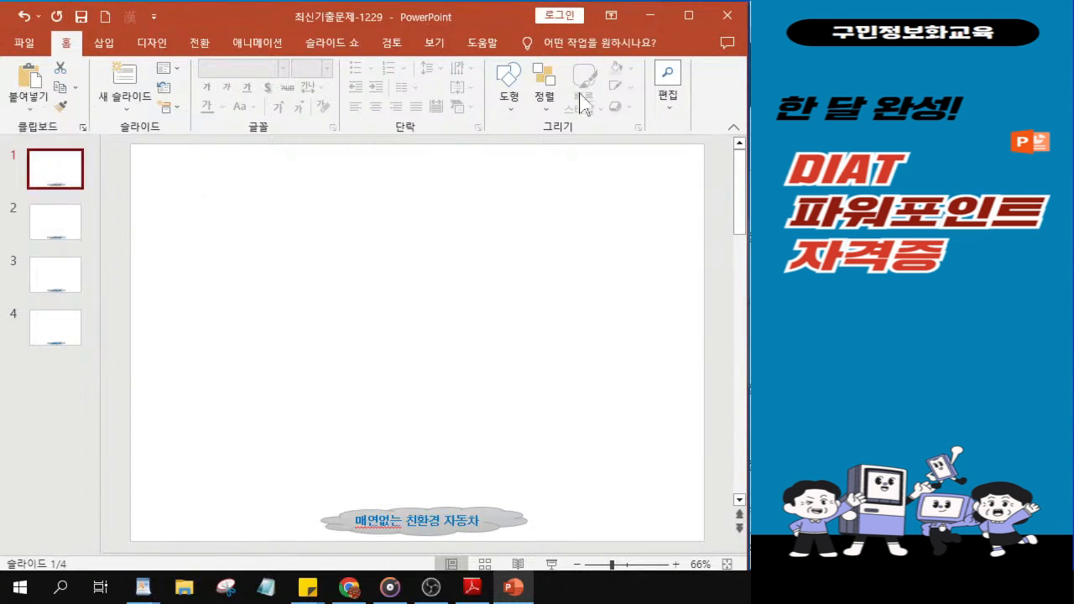
pyautogui.click(515, 109)
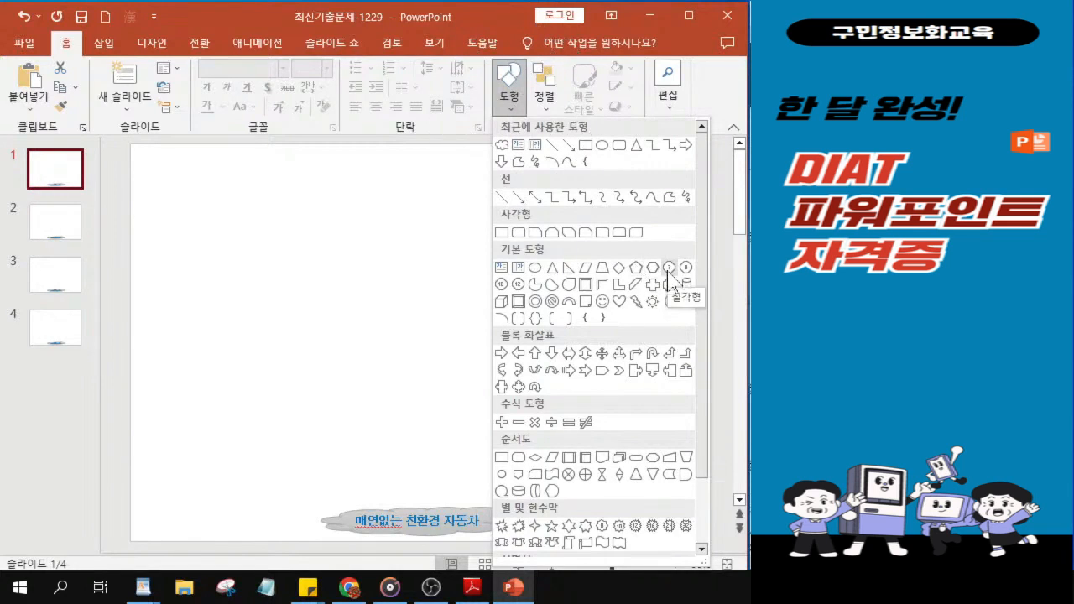
pyautogui.click(668, 270)
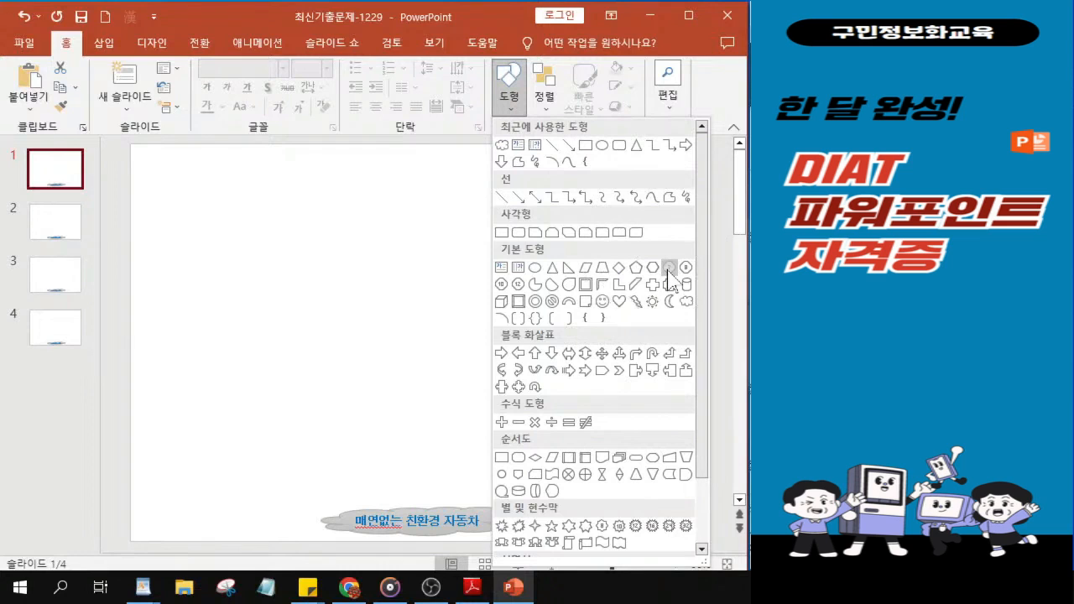
pyautogui.click(668, 271)
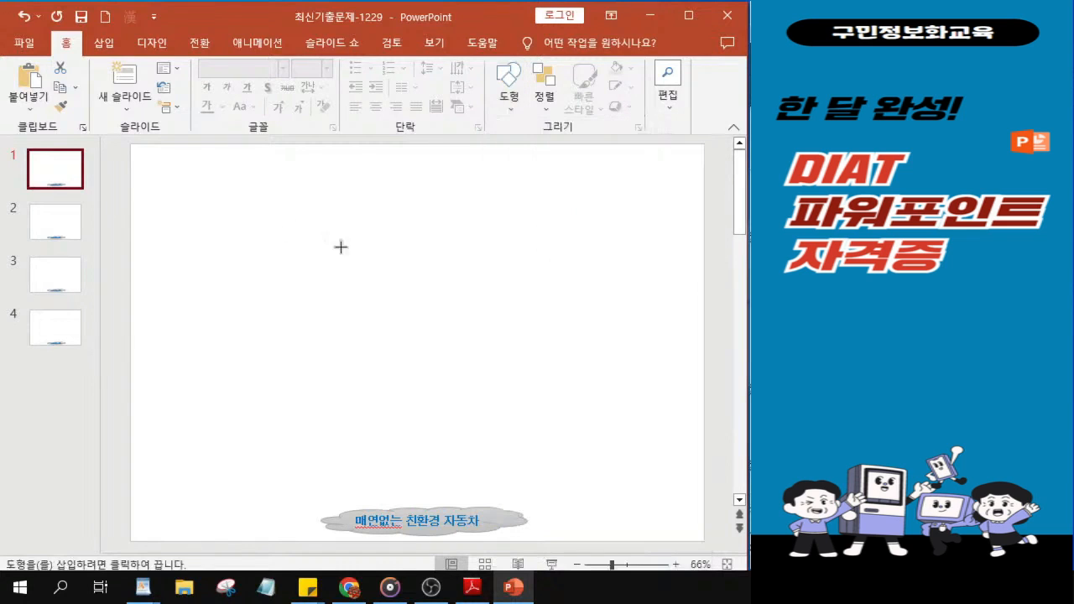
pyautogui.moveTo(190, 175)
pyautogui.mouseDown()
pyautogui.moveTo(447, 262)
pyautogui.moveTo(638, 263)
pyautogui.moveTo(331, 187)
pyautogui.moveTo(584, 227)
pyautogui.moveTo(661, 252)
pyautogui.mouseUp()
pyautogui.moveTo(482, 204); pyautogui.dragTo(481, 196)
pyautogui.moveTo(426, 243); pyautogui.dragTo(425, 244)
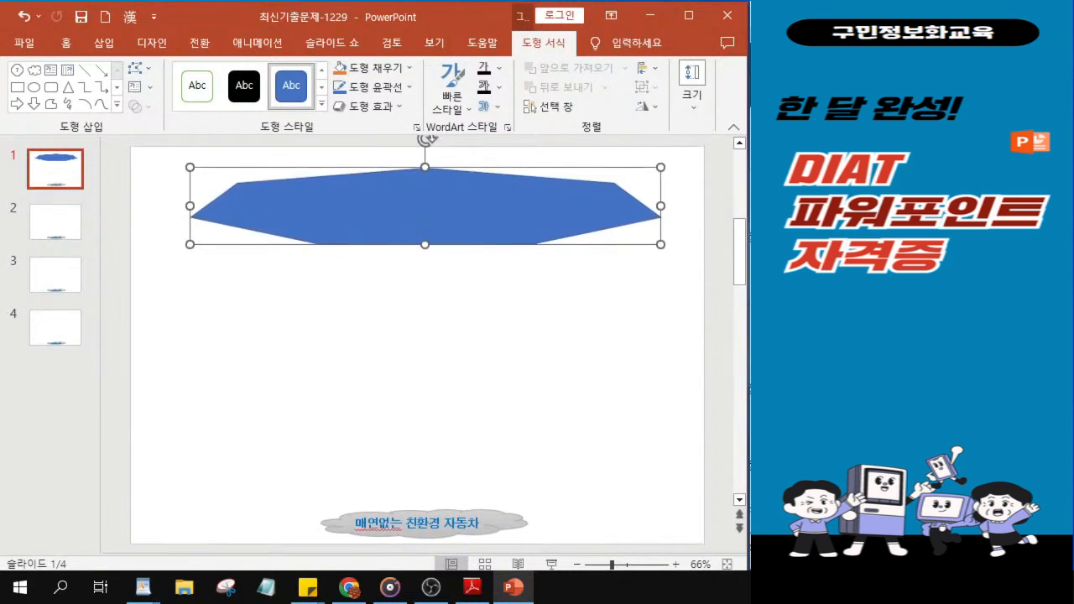
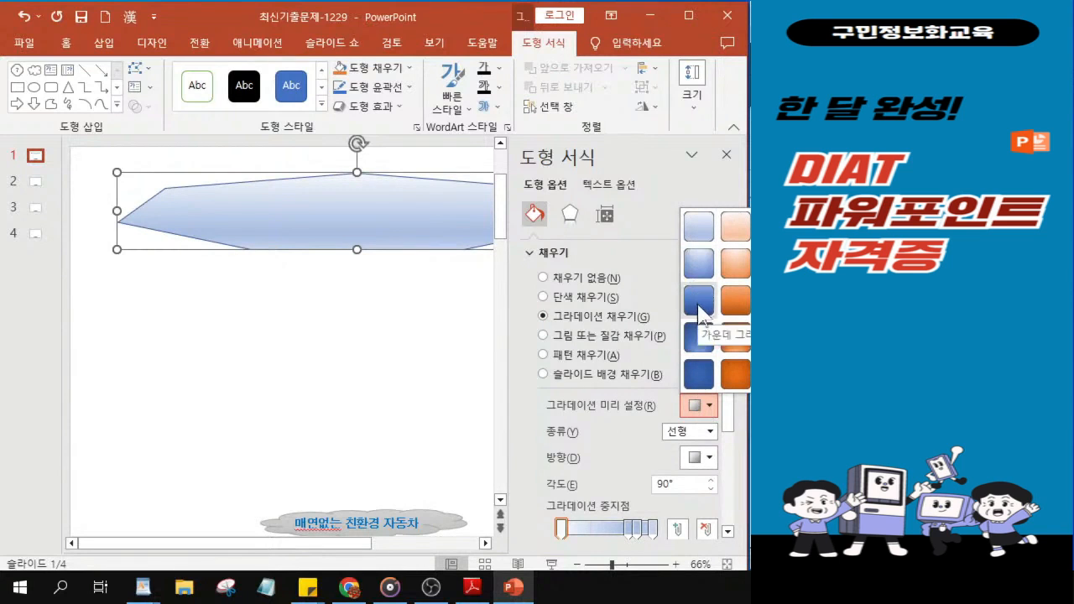
# Step: Apply the blue radial (방사형) preset gradient from the fourth preset row to the heptagon's fill
pyautogui.press('ctrl')
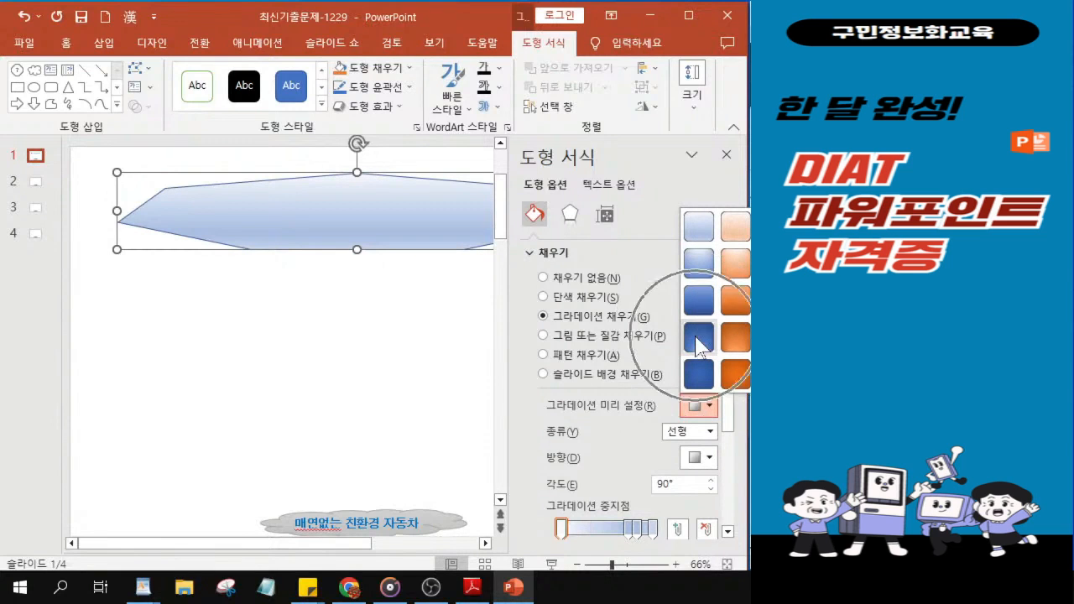
pyautogui.click(696, 337)
pyautogui.press('ctrl')
pyautogui.press('ctrl')
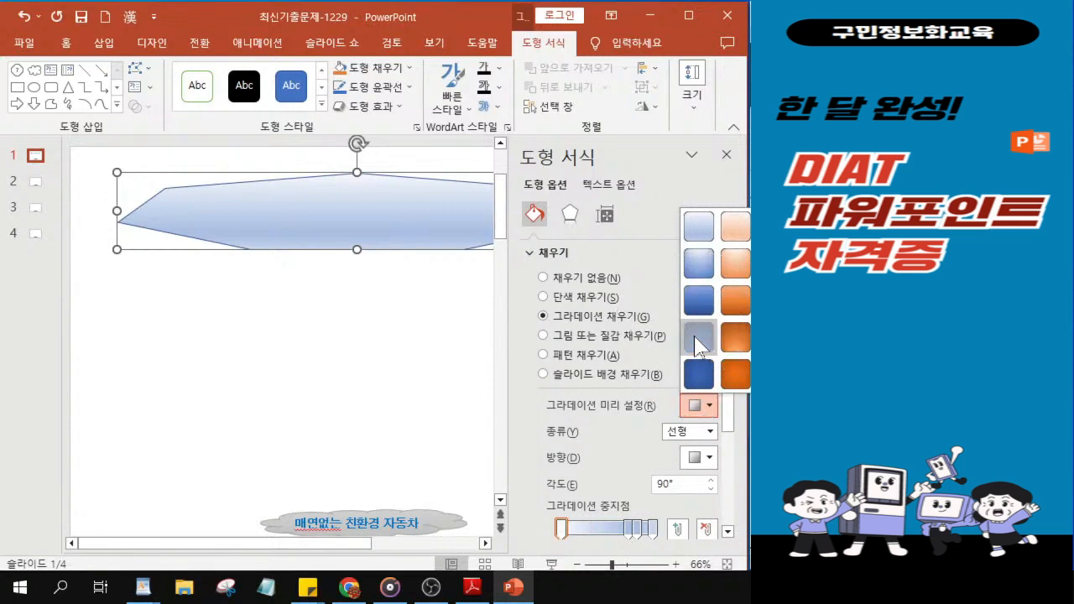
pyautogui.press('ctrl')
pyautogui.press('ctrl')
pyautogui.press('ctrl')
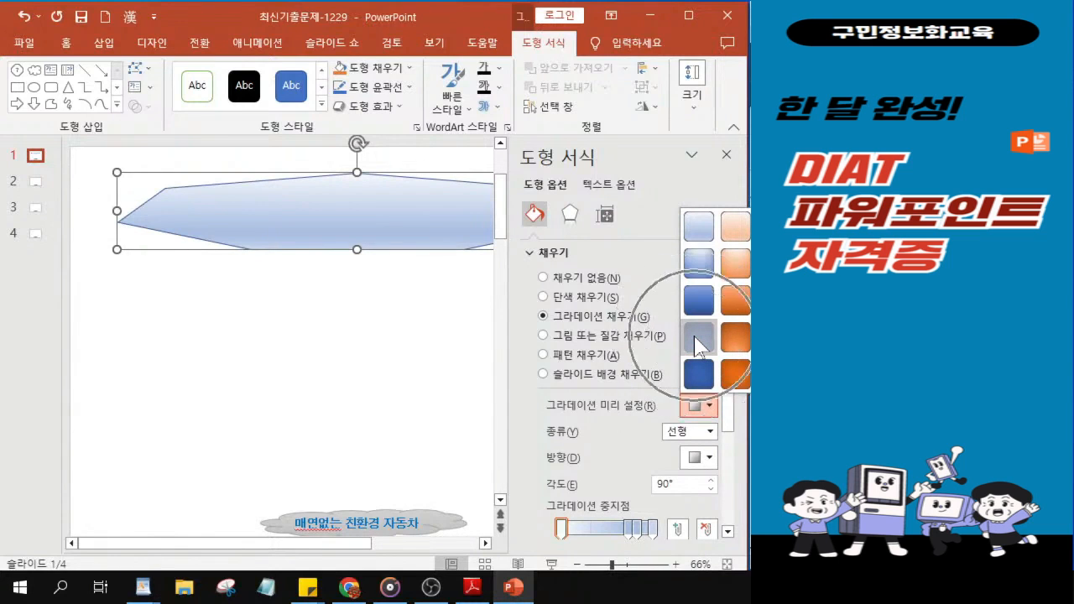
pyautogui.press('ctrl')
pyautogui.press('ctrl')
pyautogui.press('ctrl')
pyautogui.press('ctrl')
pyautogui.press('ctrl')
pyautogui.press('ctrl')
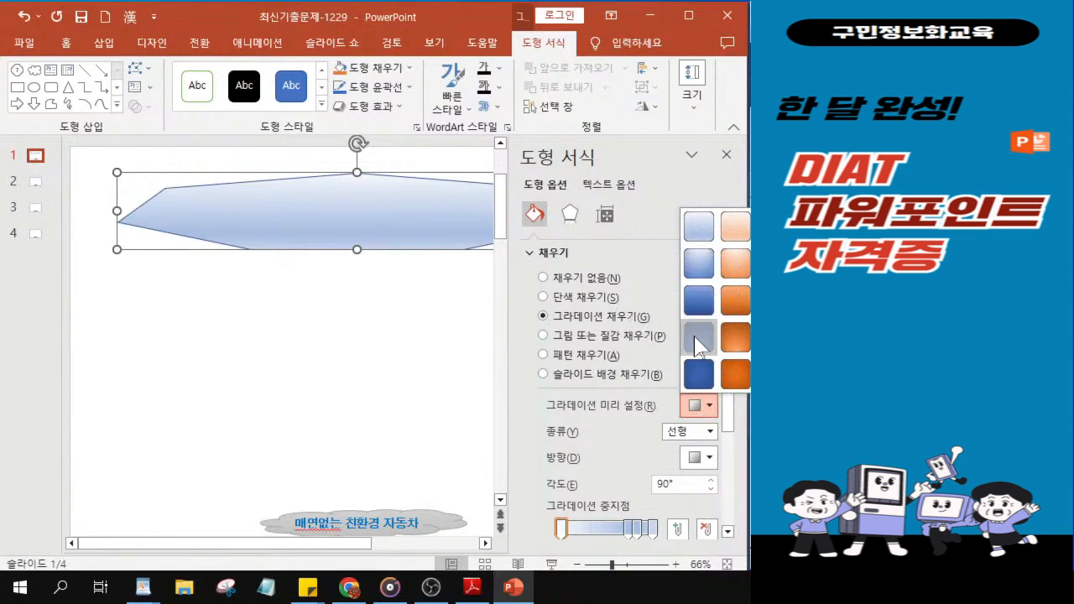
pyautogui.click(698, 339)
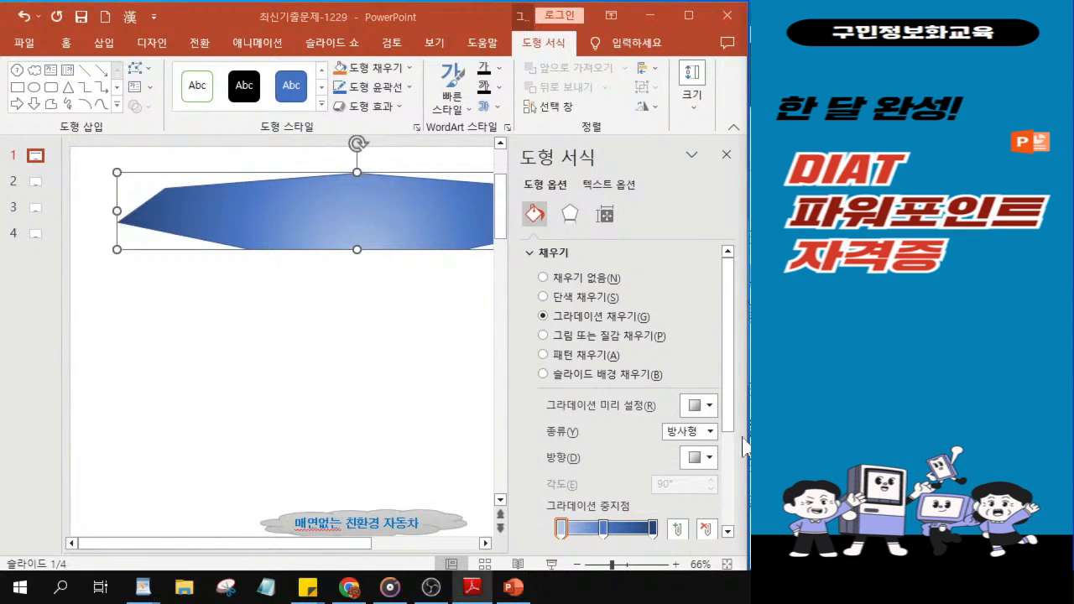
# Step: Set the direction of the heptagon's radial gradient to spread from the center
pyautogui.press('ctrl')
pyautogui.click(695, 469)
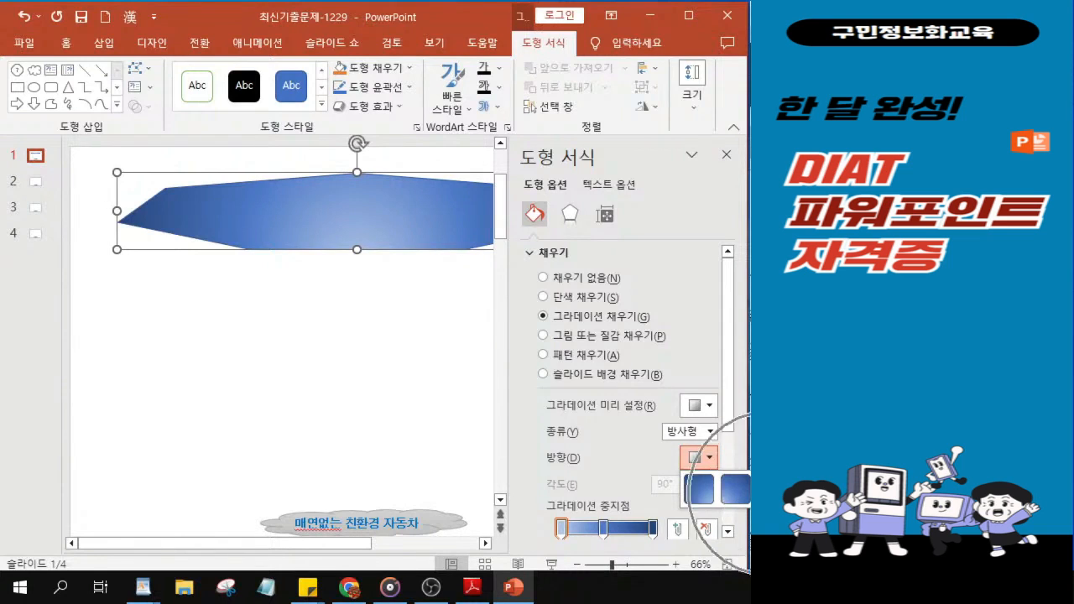
pyautogui.click(735, 489)
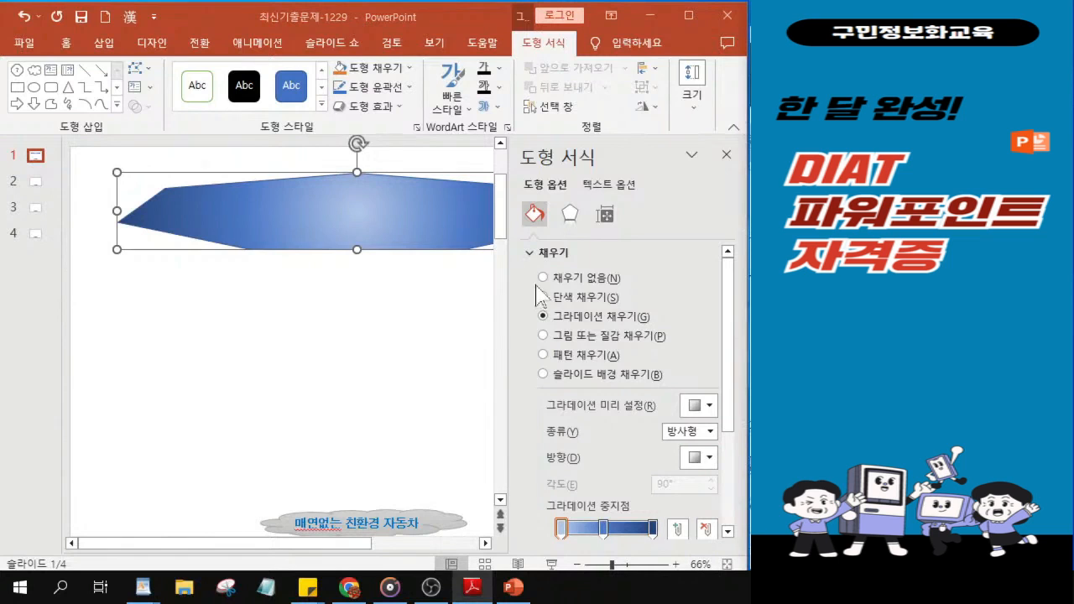
pyautogui.click(530, 254)
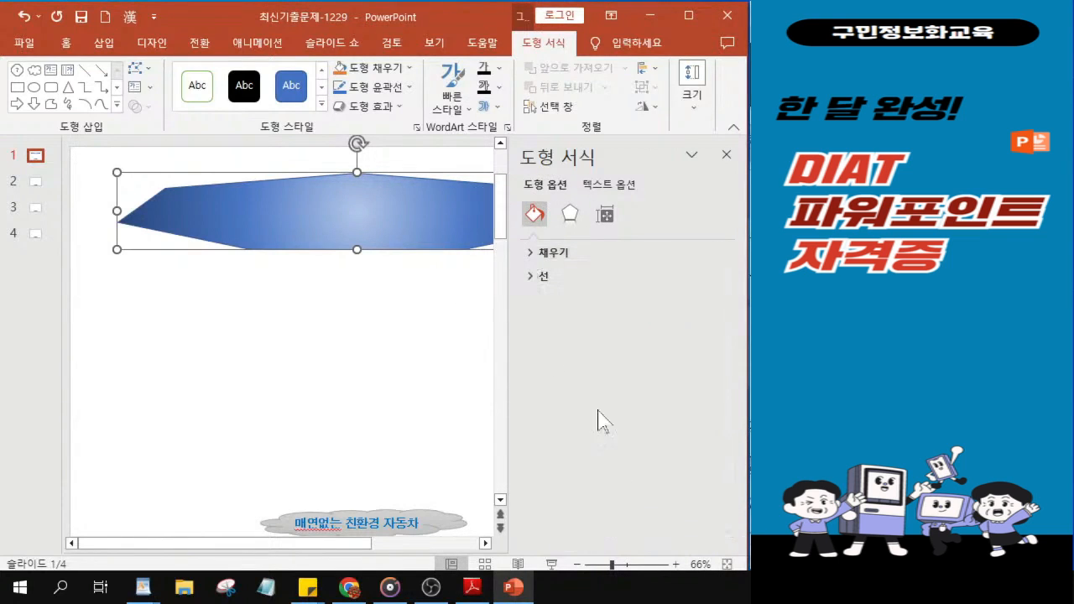
# Step: Format the heptagon's solid outline in standard red with a width of 3 pt
pyautogui.click(537, 282)
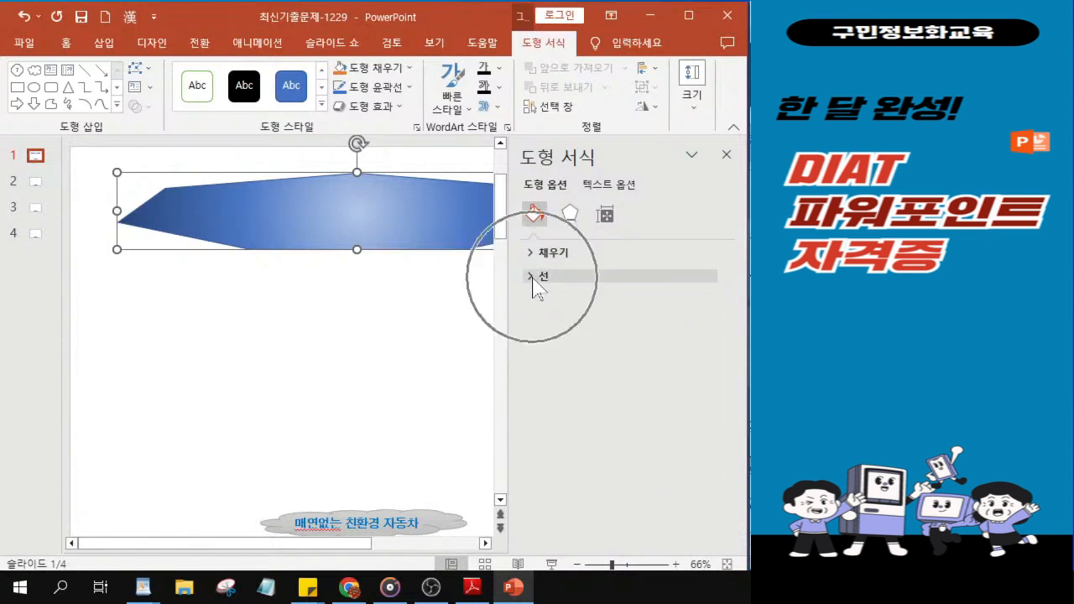
pyautogui.click(535, 282)
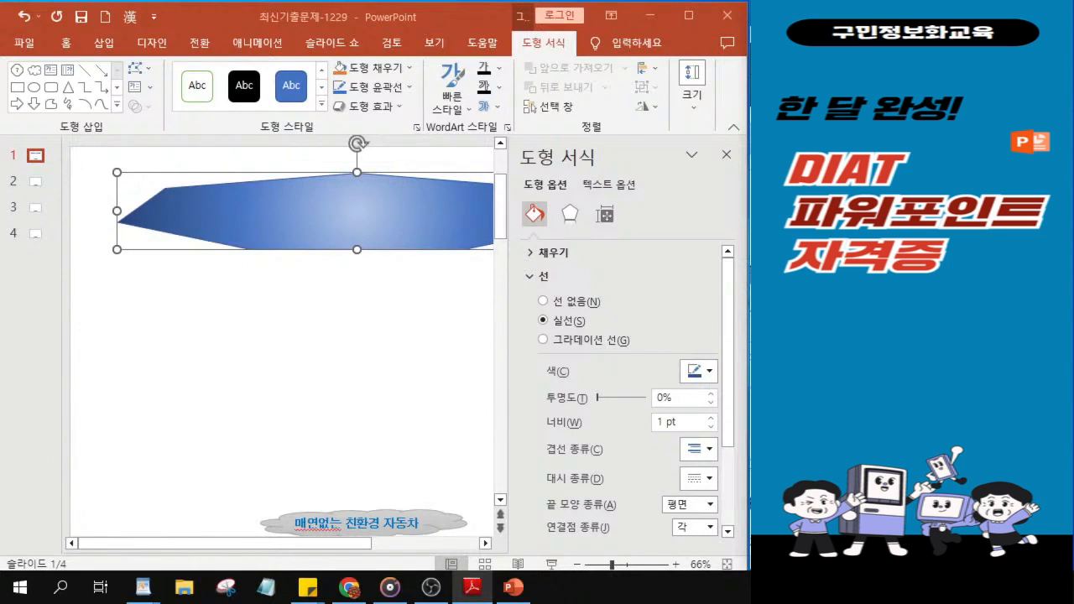
pyautogui.click(709, 373)
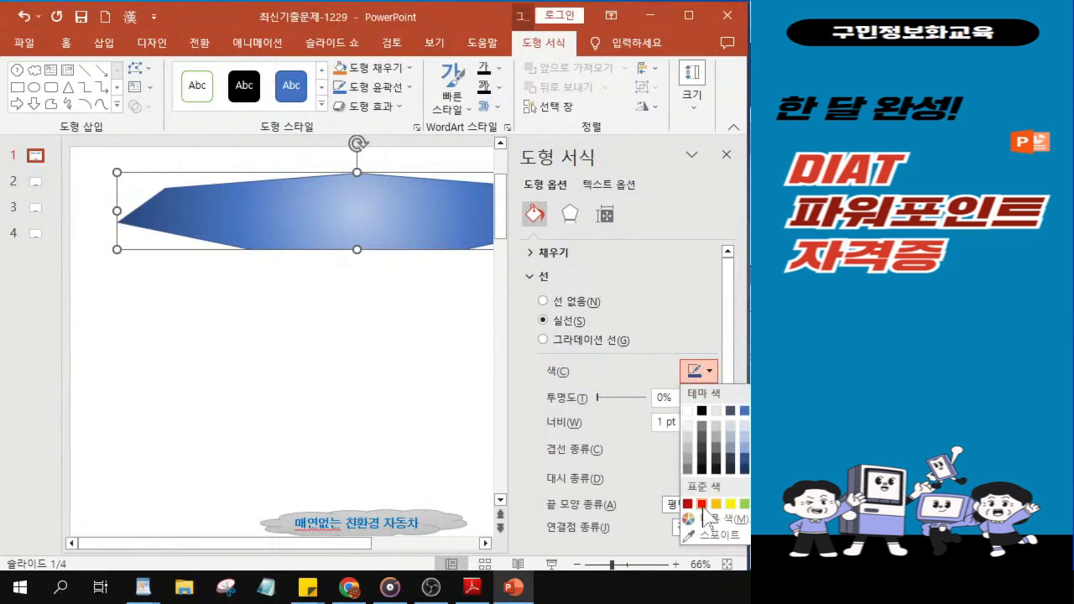
pyautogui.click(703, 506)
pyautogui.click(703, 505)
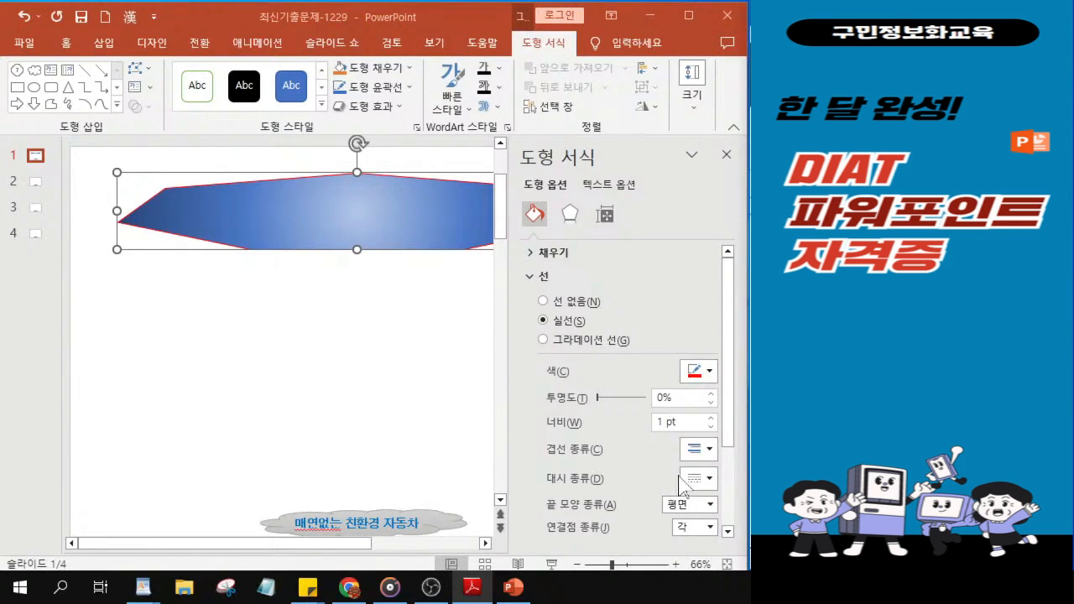
pyautogui.click(667, 424)
pyautogui.press('BackSpace')
pyautogui.write('3')
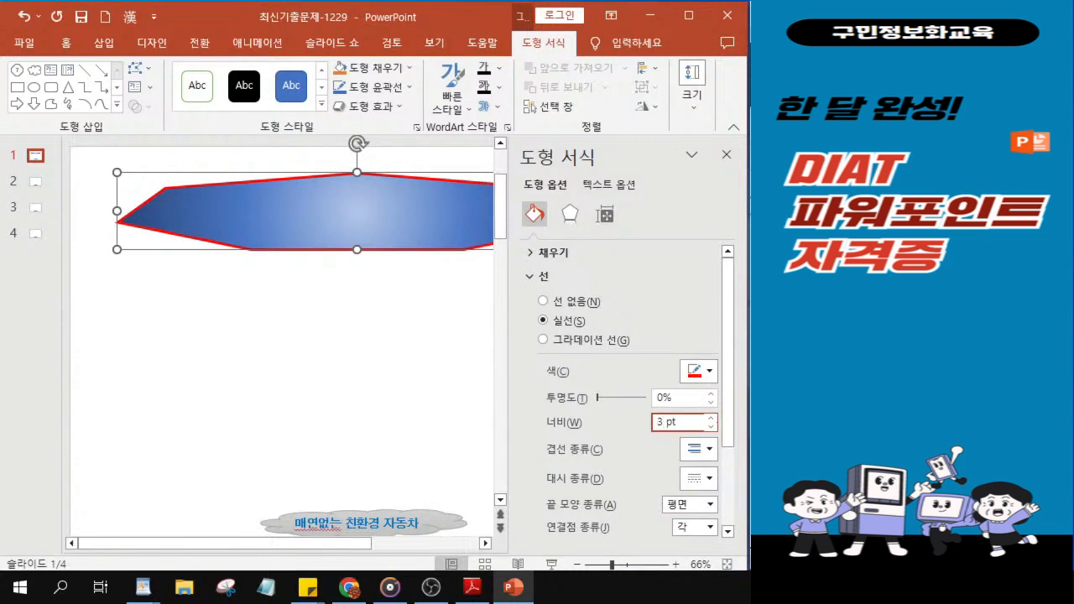
pyautogui.click(663, 423)
pyautogui.hotkey('alt', 'Tab')
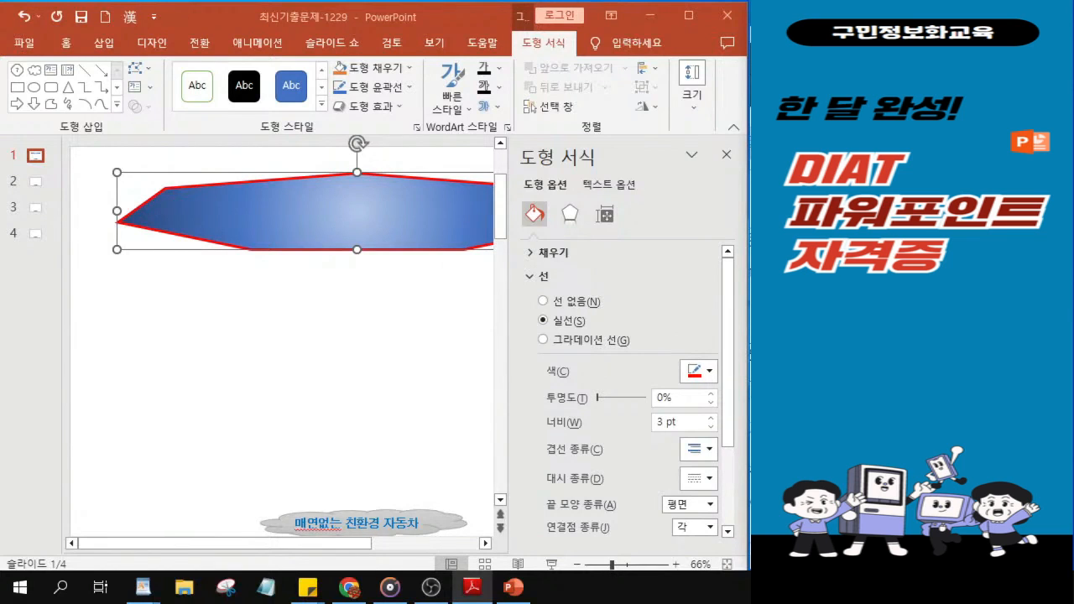
# Step: Change the dash type of the heptagon's outline to the square dotted style
pyautogui.click(700, 479)
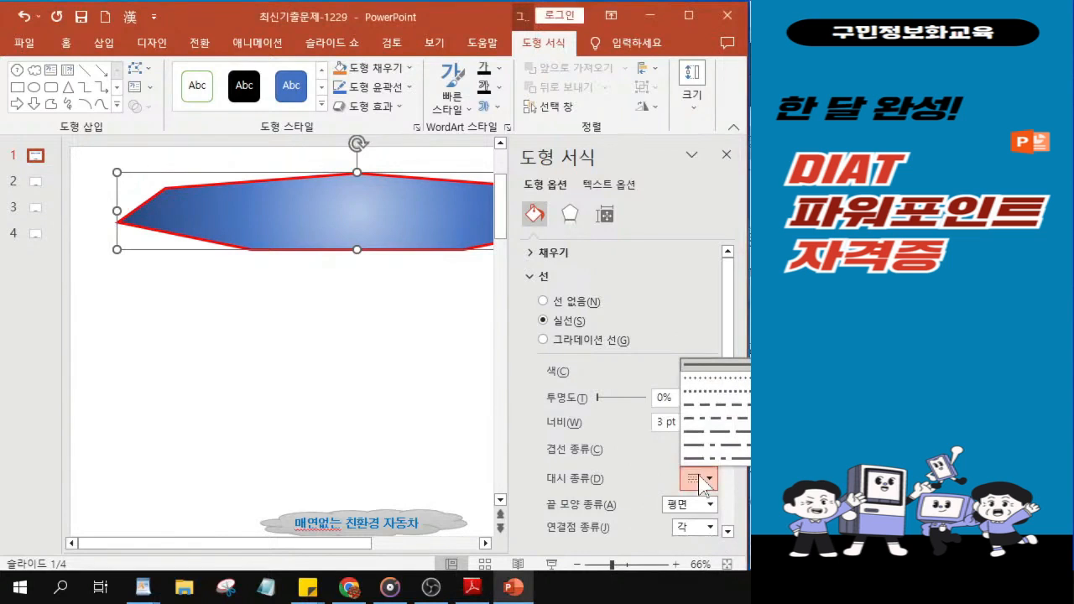
pyautogui.click(705, 392)
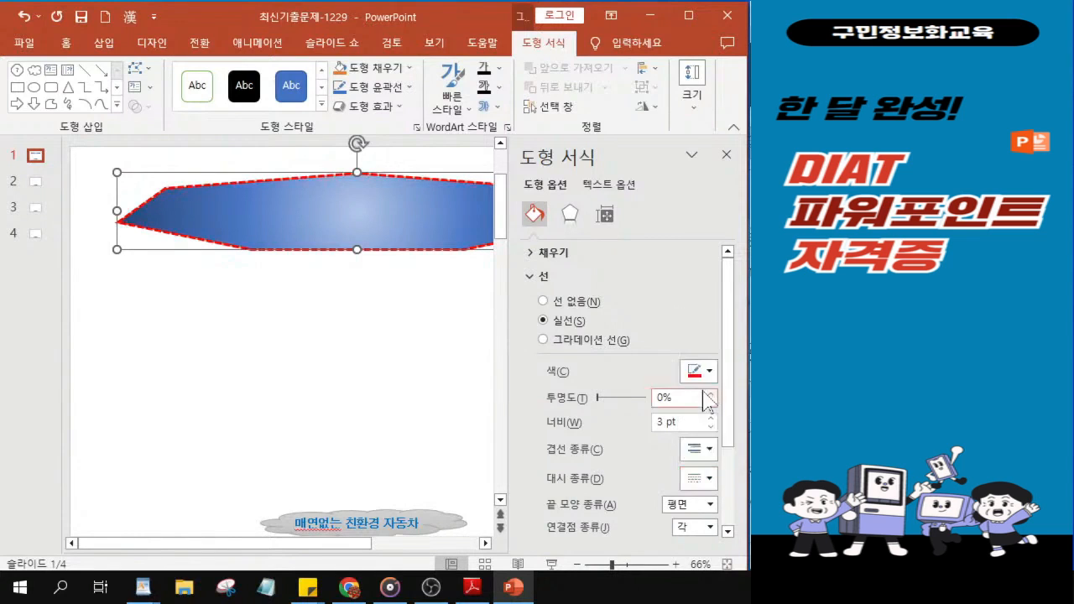
pyautogui.click(359, 249)
pyautogui.click(531, 281)
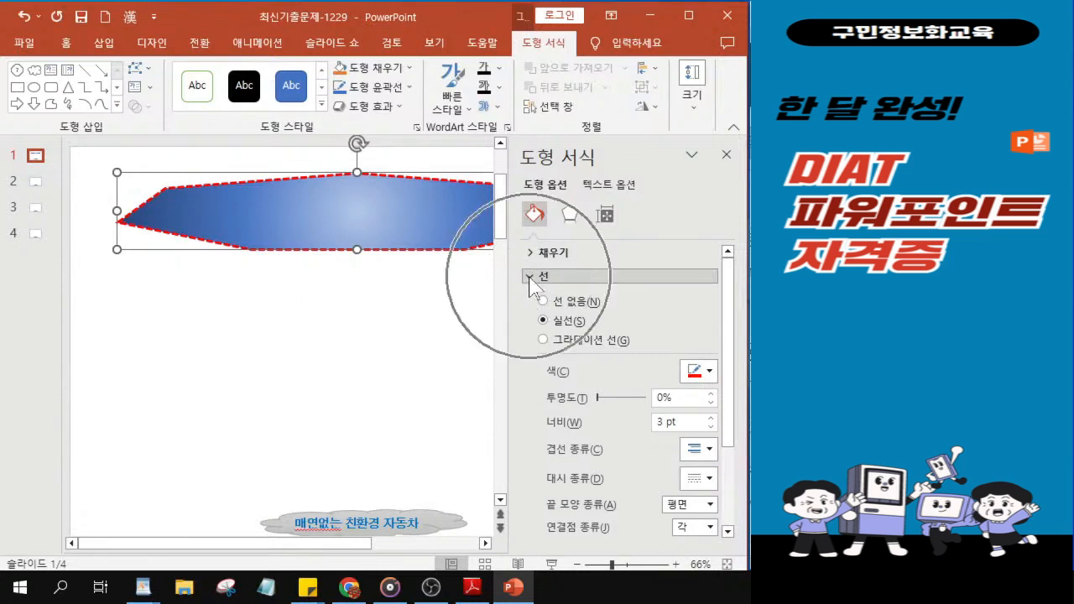
pyautogui.click(530, 280)
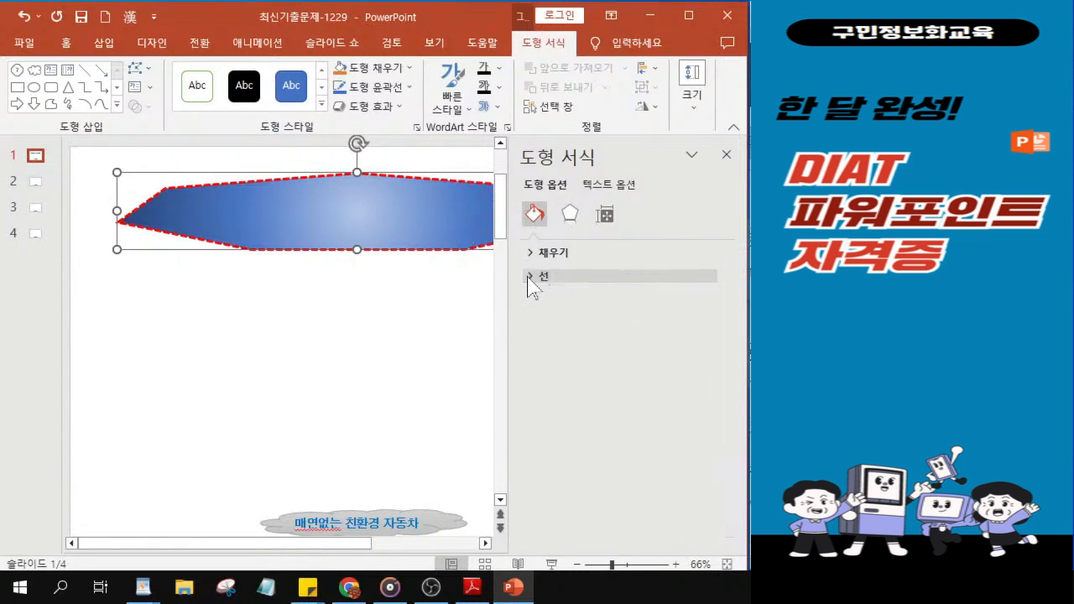
# Step: Add the upper-right perspective (원근감) preset shadow to the heptagon and close the shape formatting options
pyautogui.click(570, 219)
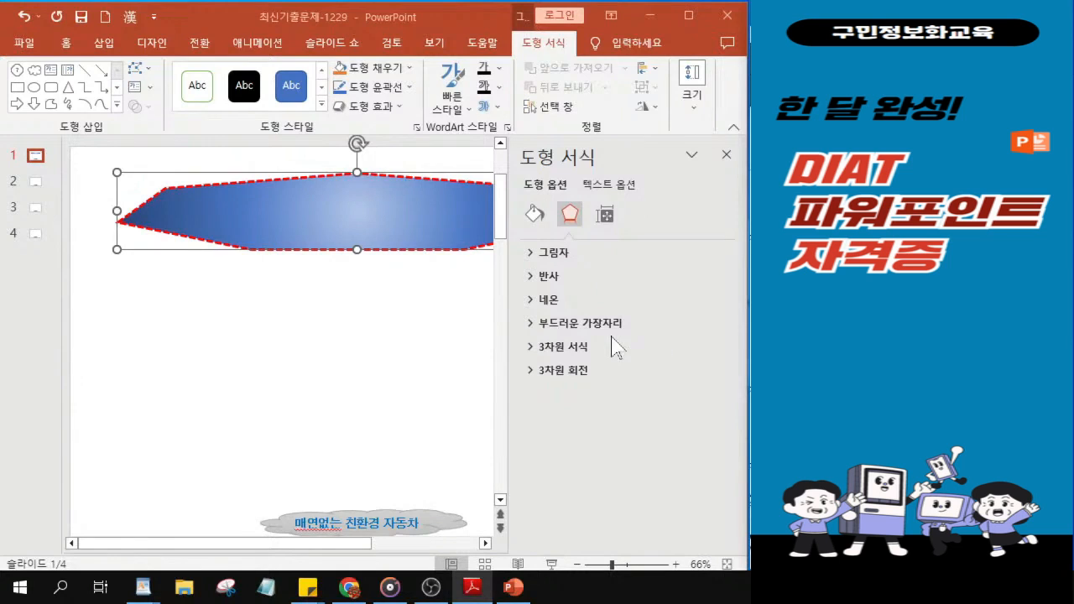
pyautogui.click(530, 253)
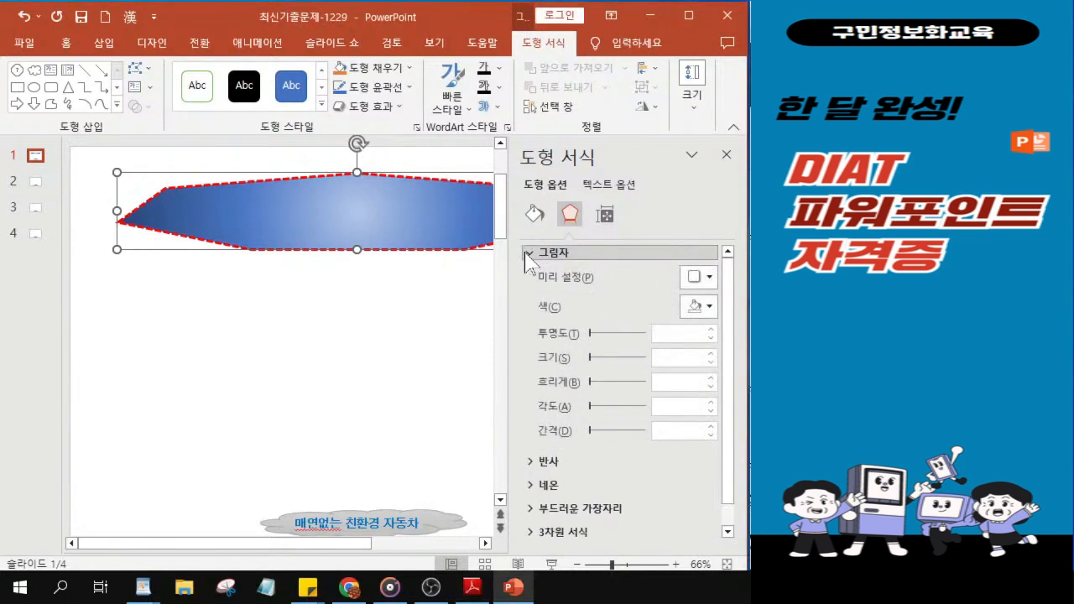
pyautogui.click(704, 278)
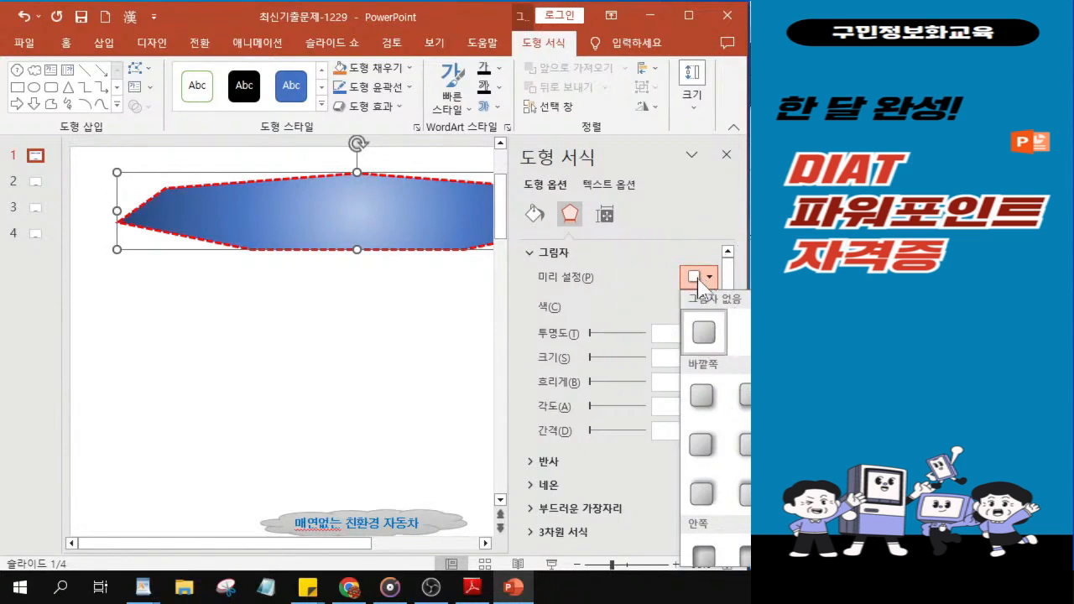
pyautogui.scroll(-4, 715, 428)
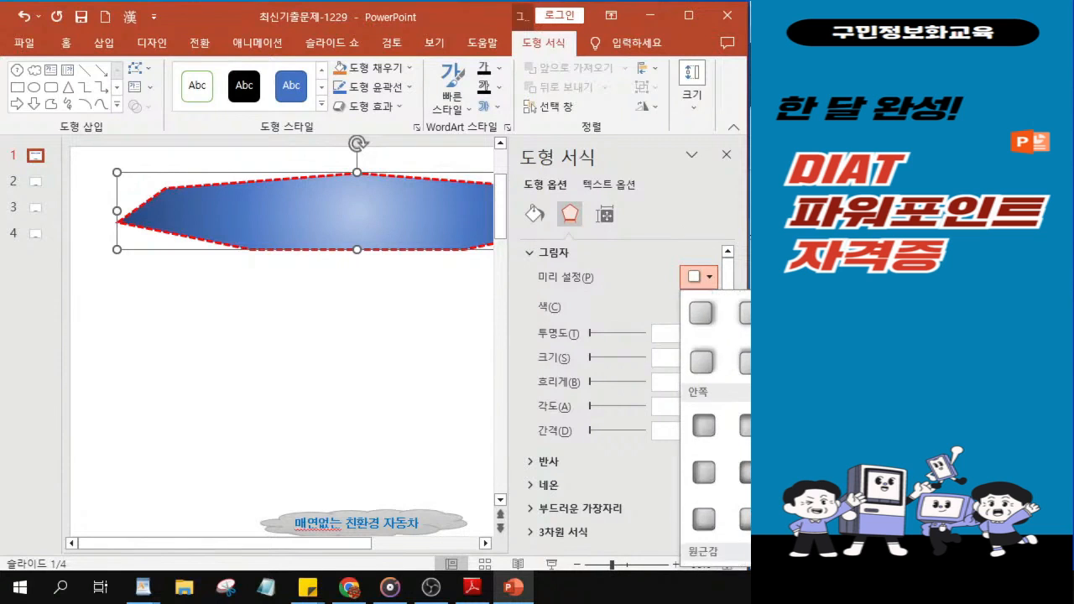
pyautogui.scroll(-1, 715, 428)
pyautogui.scroll(3, 715, 428)
pyautogui.scroll(-3, 715, 428)
pyautogui.scroll(3, 715, 428)
pyautogui.scroll(-3, 715, 428)
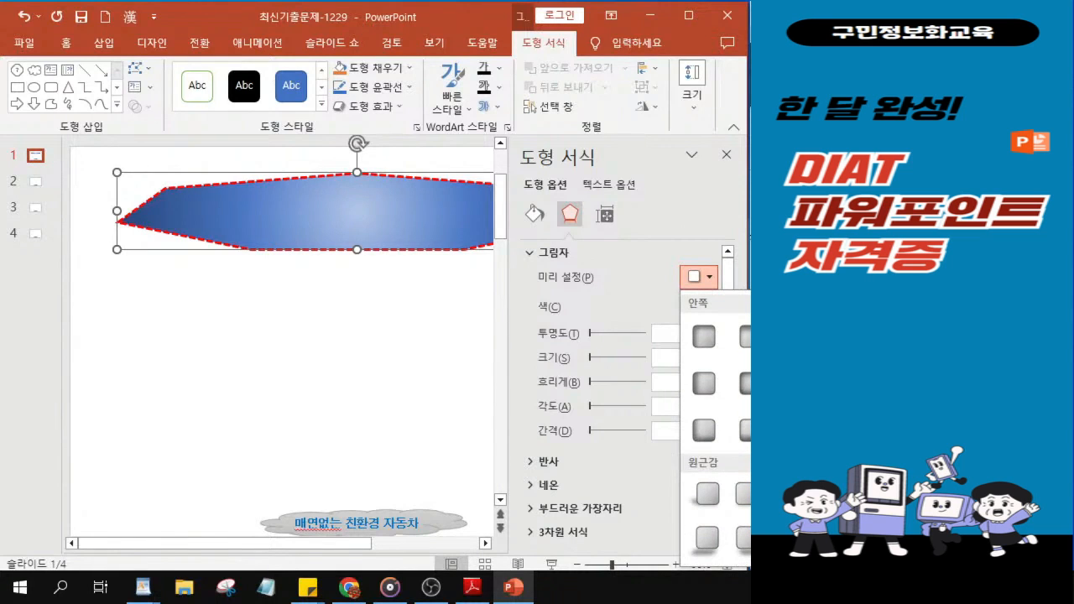
pyautogui.click(747, 500)
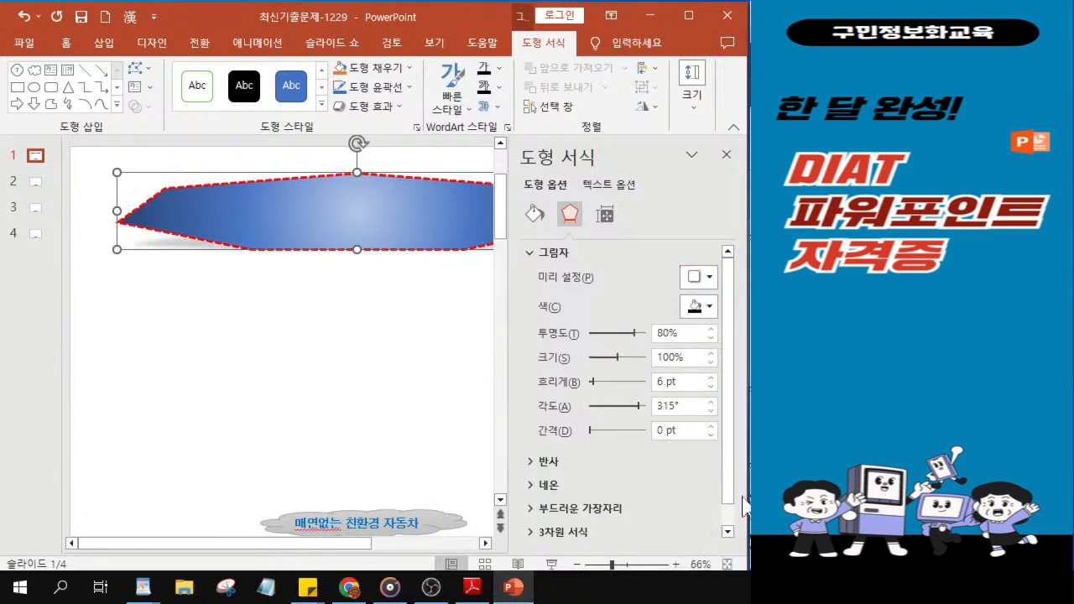
pyautogui.click(726, 158)
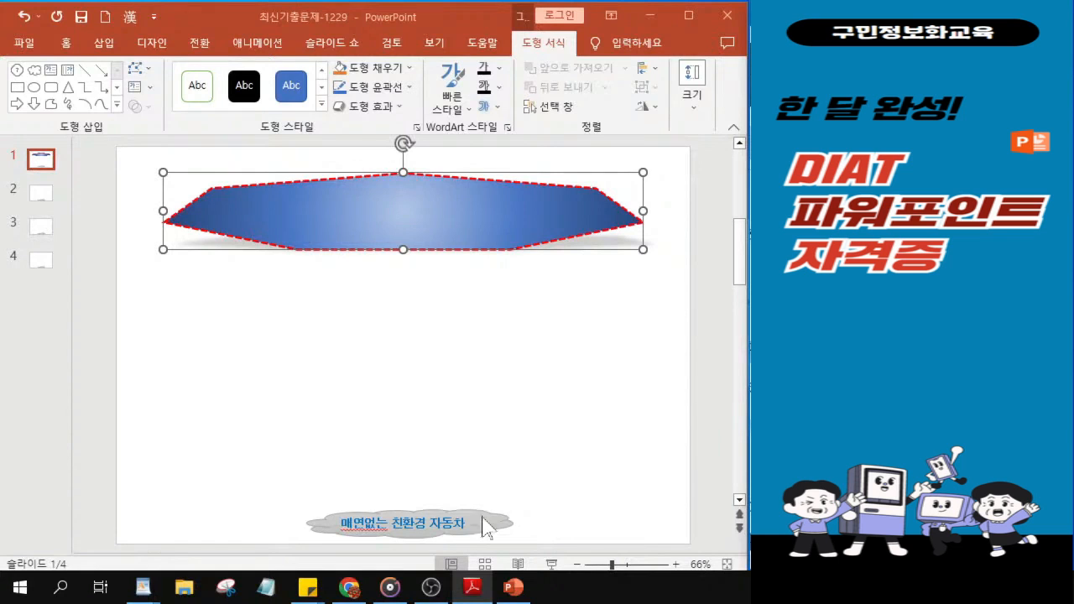
# Step: Open the font name of the selected heptagon for editing
pyautogui.click(65, 46)
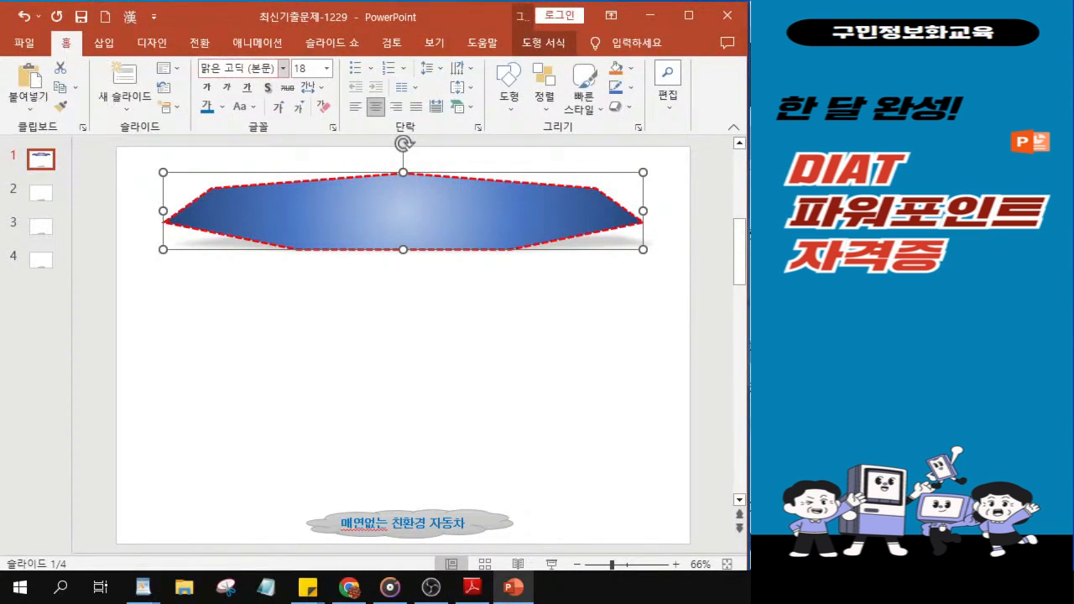
pyautogui.click(267, 68)
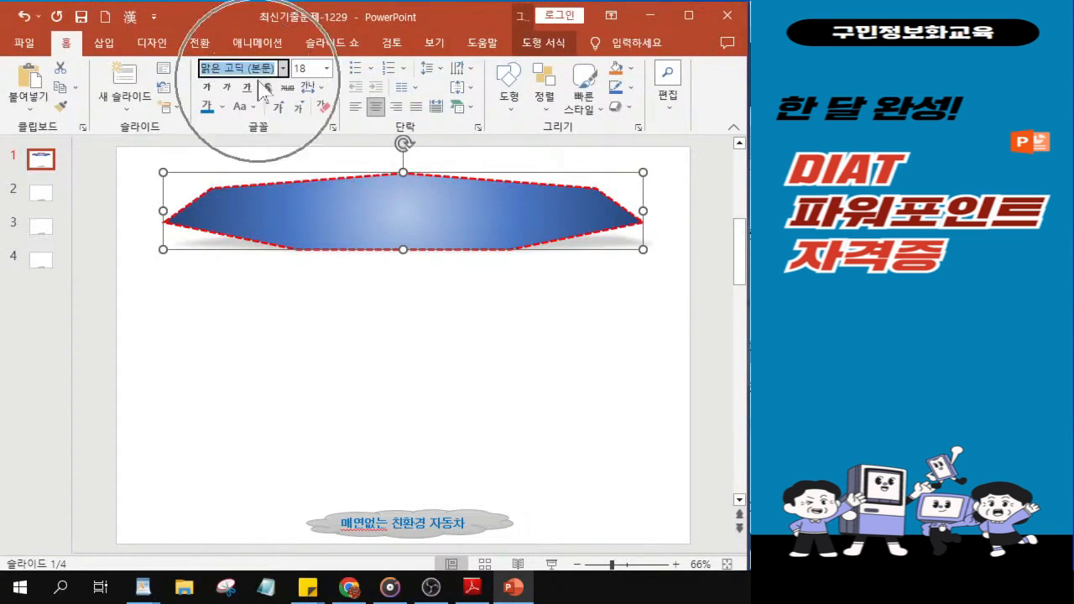
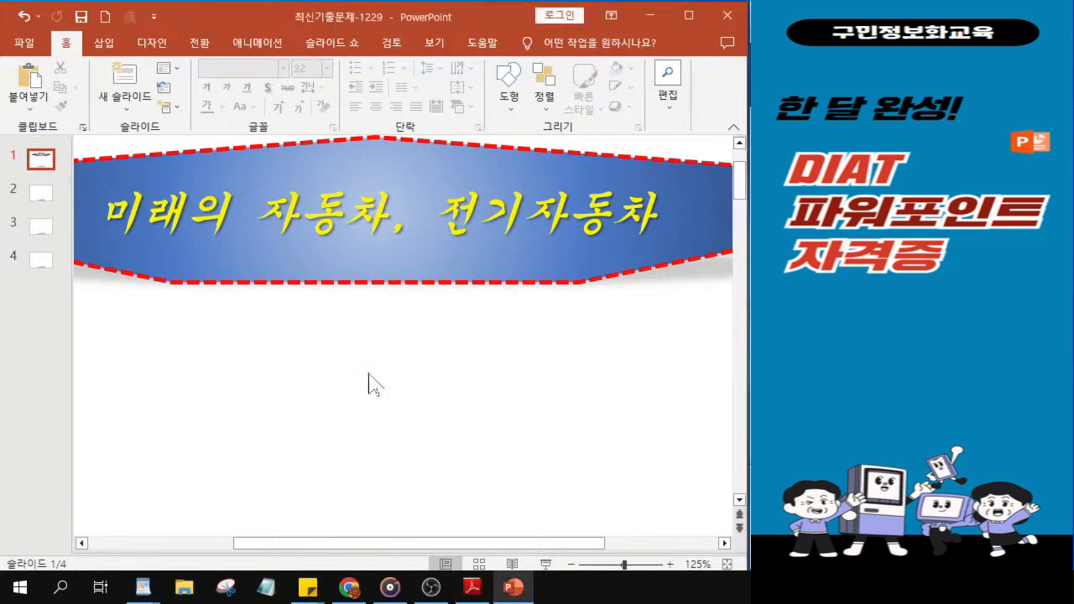
pyautogui.scroll(-8, 352, 352)
pyautogui.scroll(2, 348, 360)
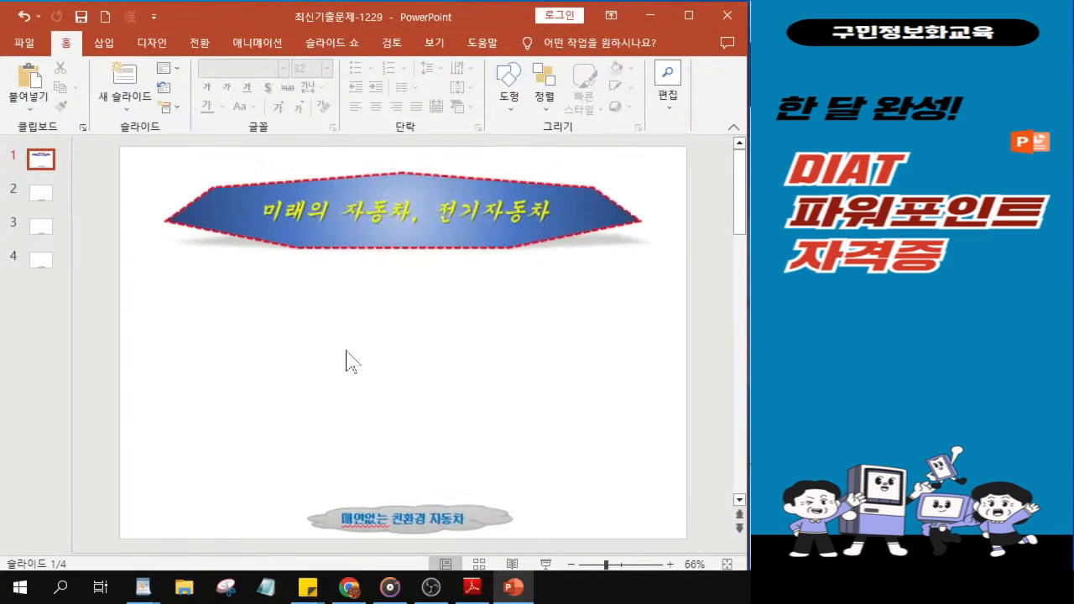
# Step: Draw a donut (도넛) basic shape on slide 1, below the heptagon's left part
pyautogui.click(241, 326)
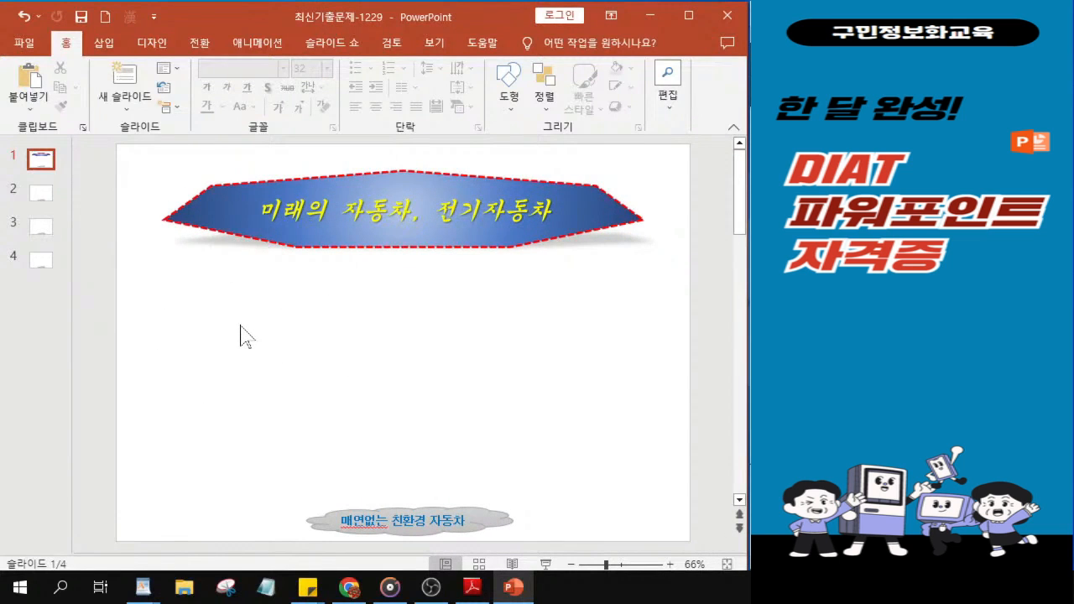
pyautogui.click(509, 107)
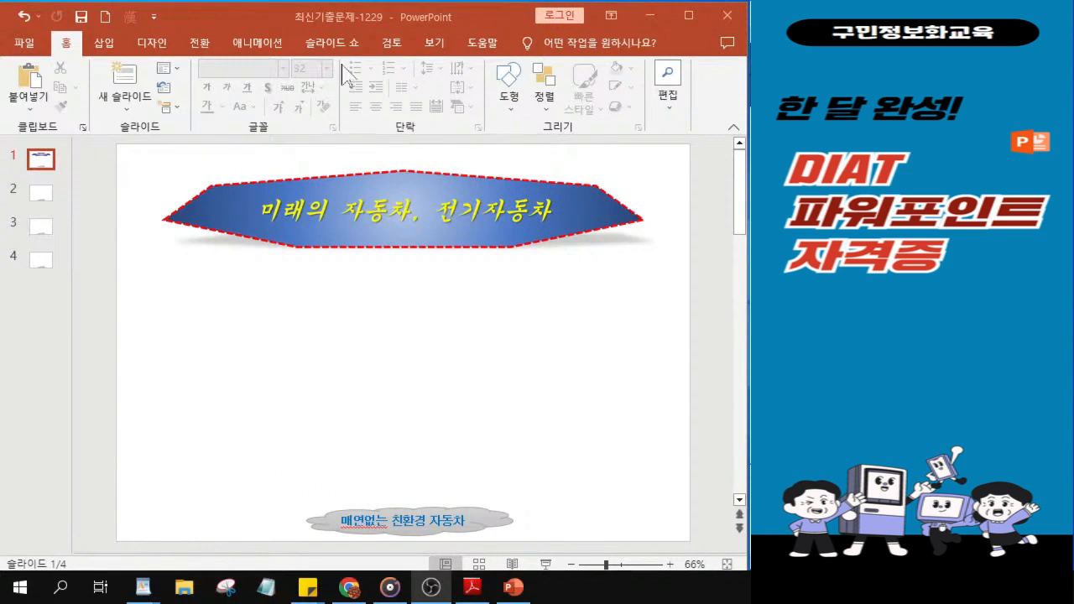
pyautogui.click(510, 91)
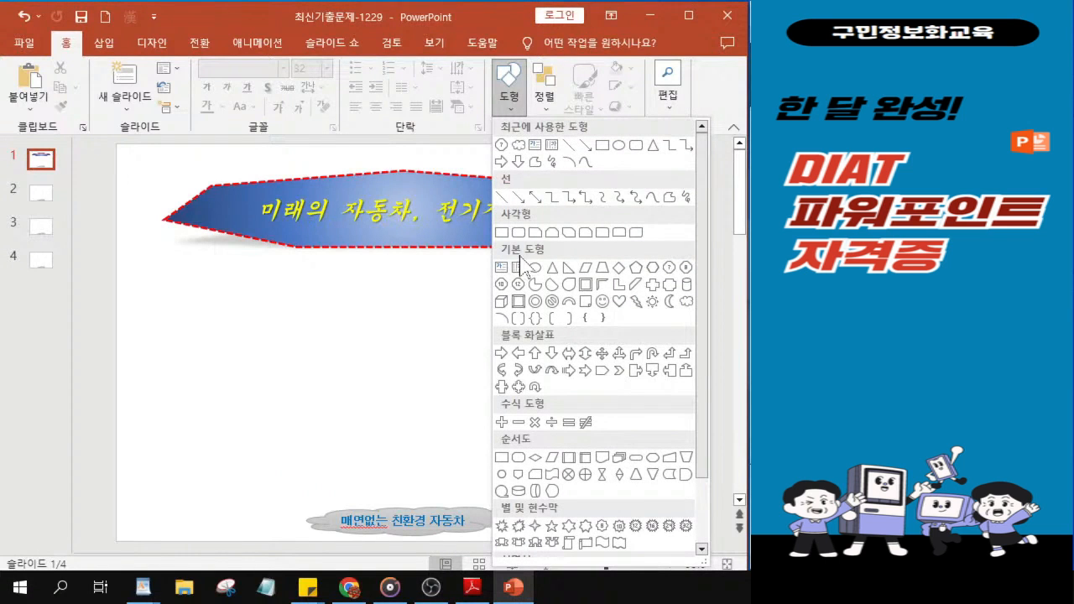
pyautogui.click(535, 308)
pyautogui.click(535, 307)
pyautogui.press('ctrl')
pyautogui.press('ctrl')
pyautogui.press('ctrl')
pyautogui.press('ctrl')
pyautogui.press('ctrl')
pyautogui.press('ctrl')
pyautogui.press('ctrl')
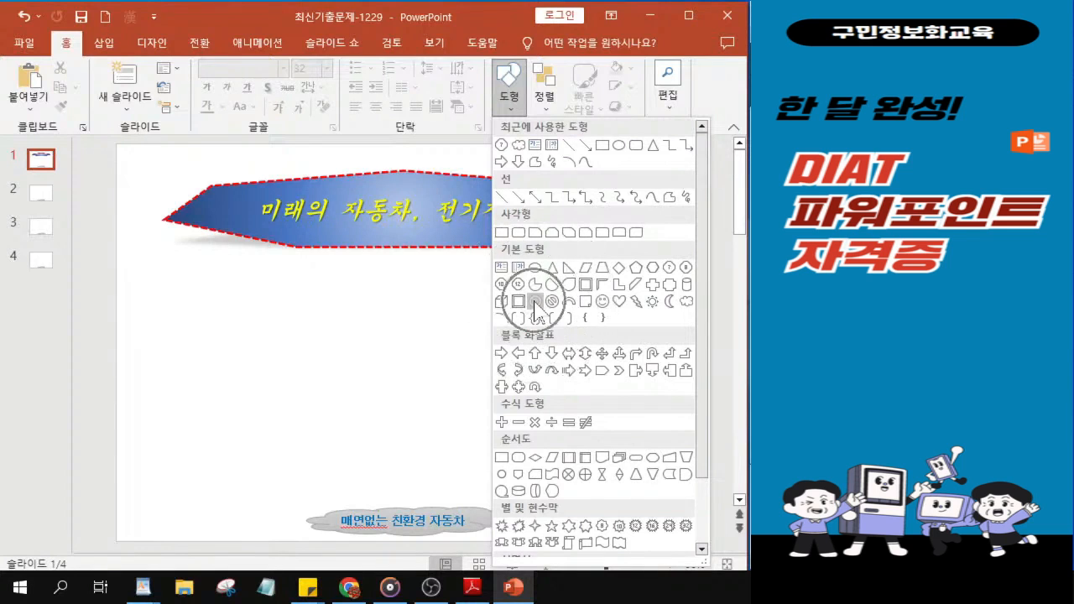
pyautogui.press('ctrl')
pyautogui.press('ctrl')
pyautogui.press('ctrl')
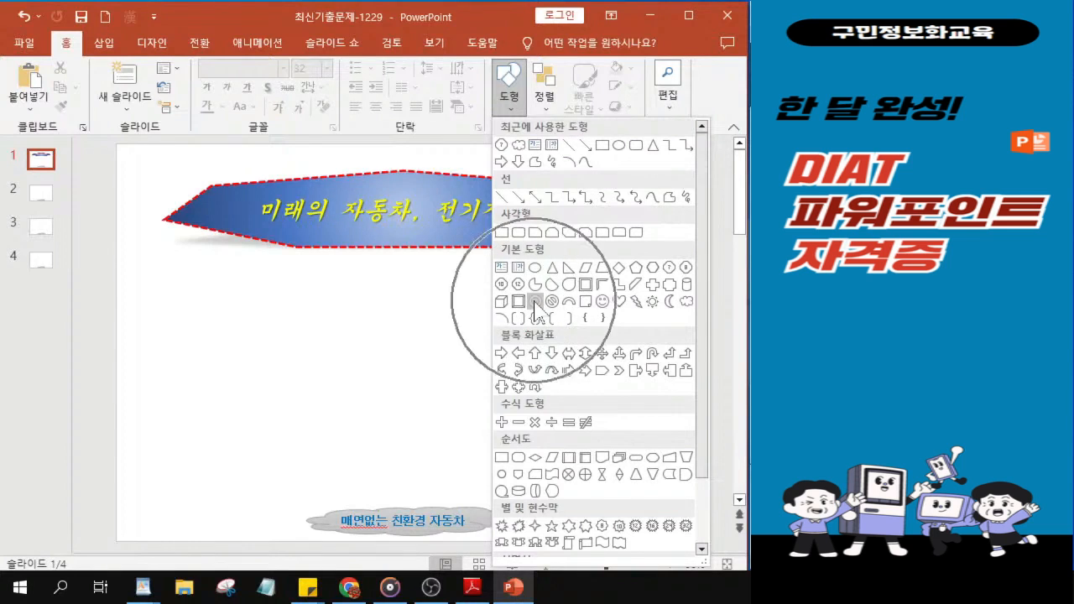
pyautogui.press('ctrl')
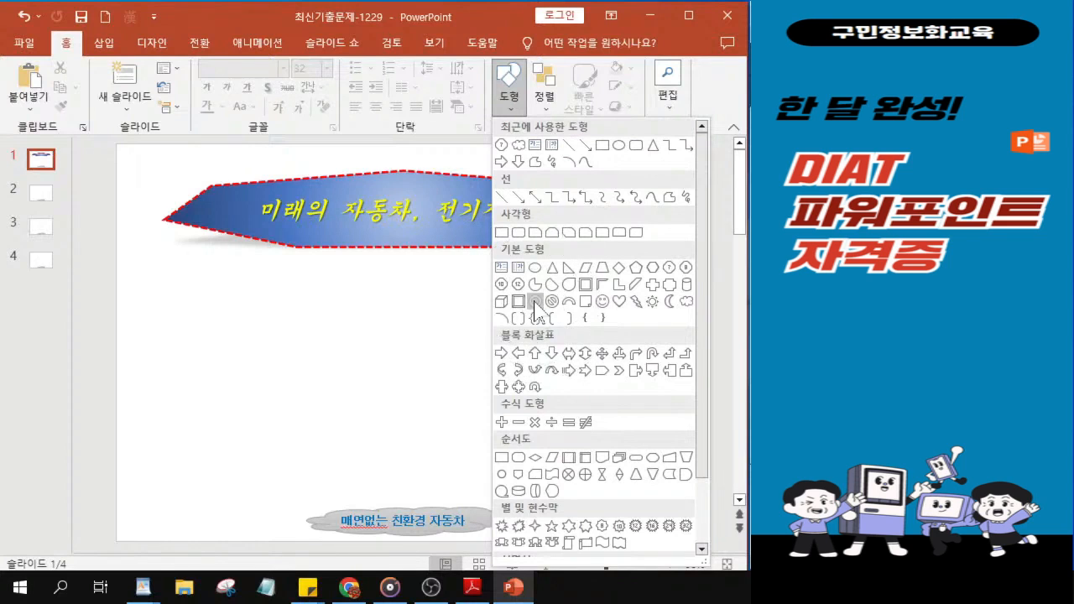
pyautogui.click(534, 301)
pyautogui.moveTo(222, 319); pyautogui.dragTo(249, 375)
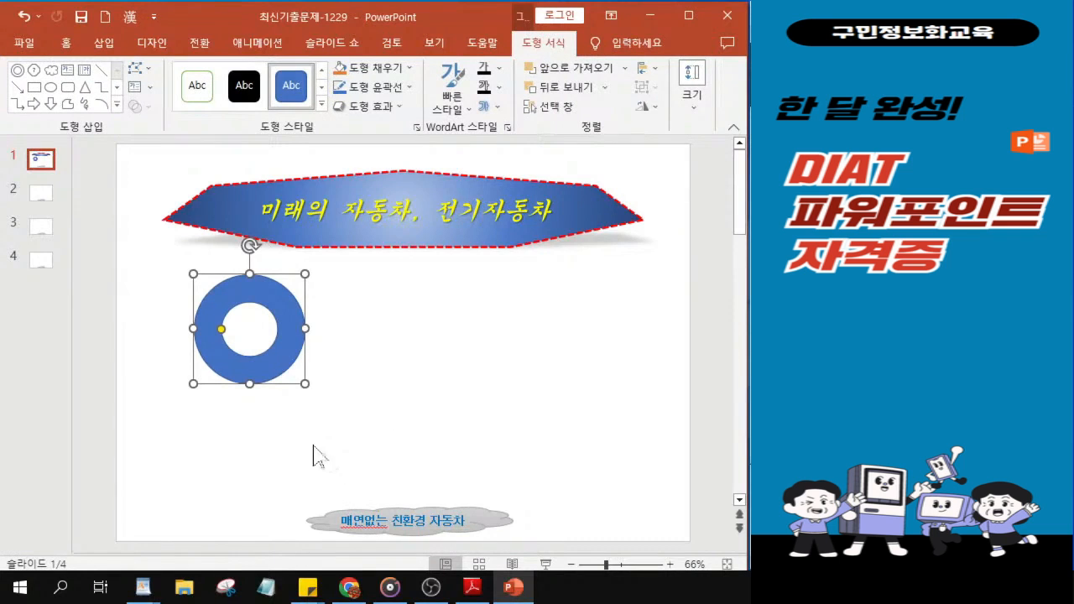
# Step: Check the donut's proportions against the sample slide in the exam PDF and shrink the donut on slide 1 in PowerPoint to match
pyautogui.hotkey('alt', 'Tab')
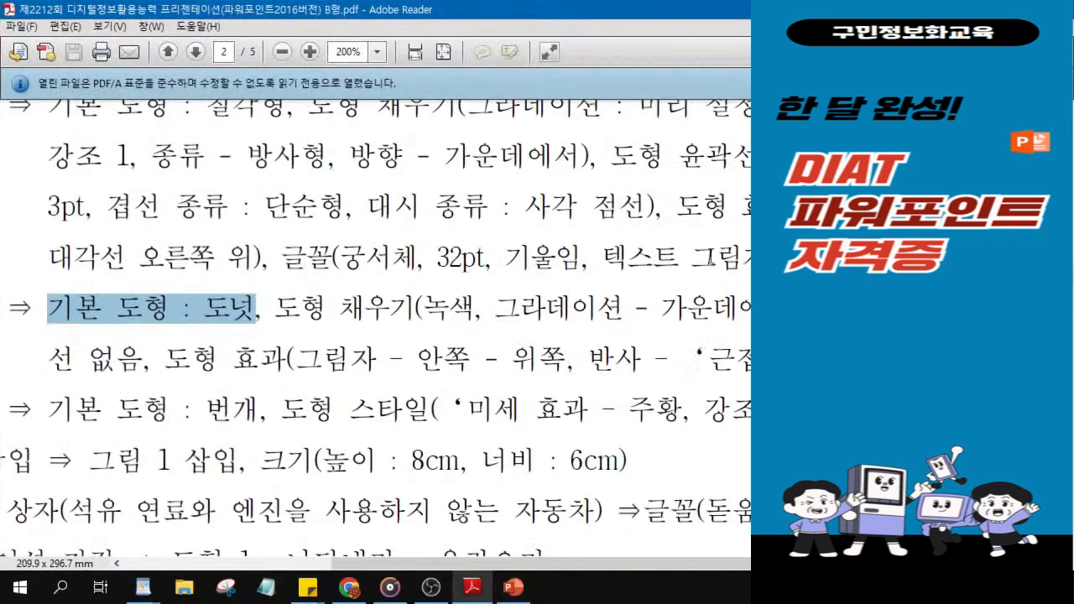
pyautogui.scroll(3, 663, 251)
pyautogui.scroll(6, 664, 250)
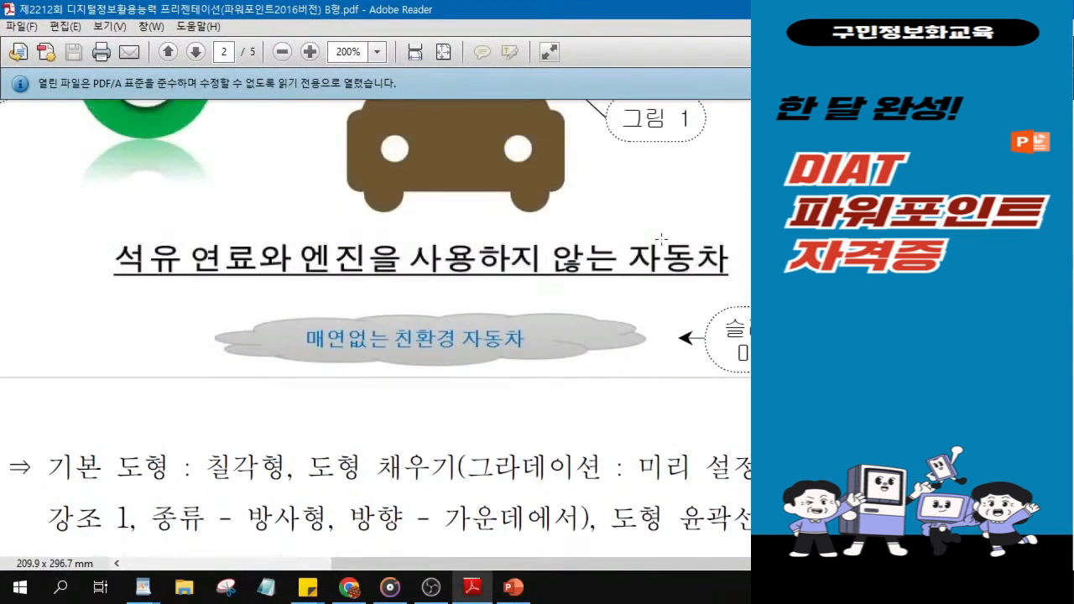
pyautogui.scroll(2, 661, 237)
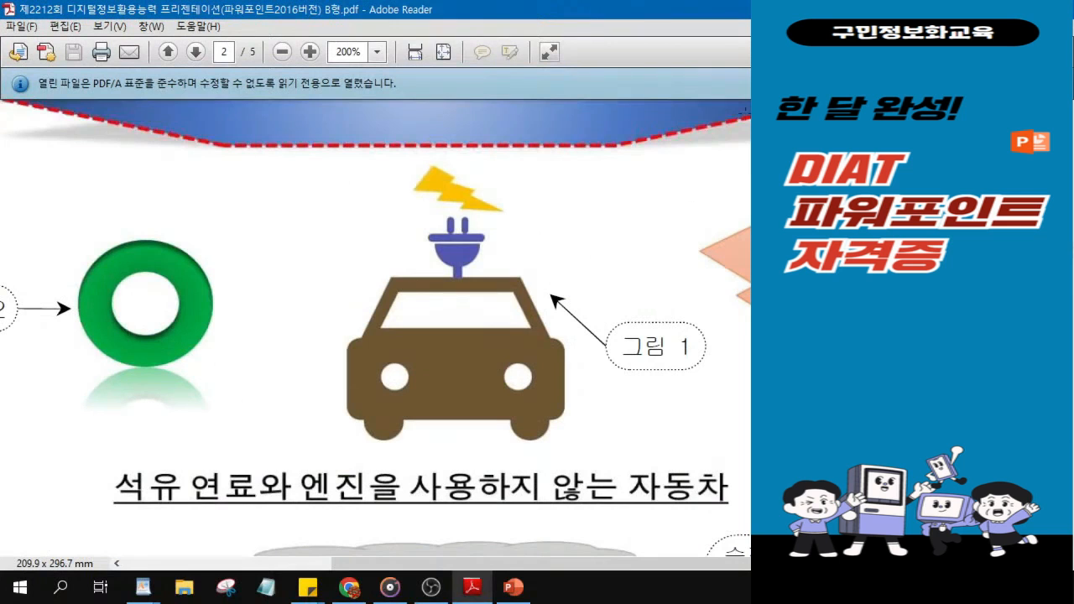
pyautogui.moveTo(693, 10); pyautogui.dragTo(958, 12)
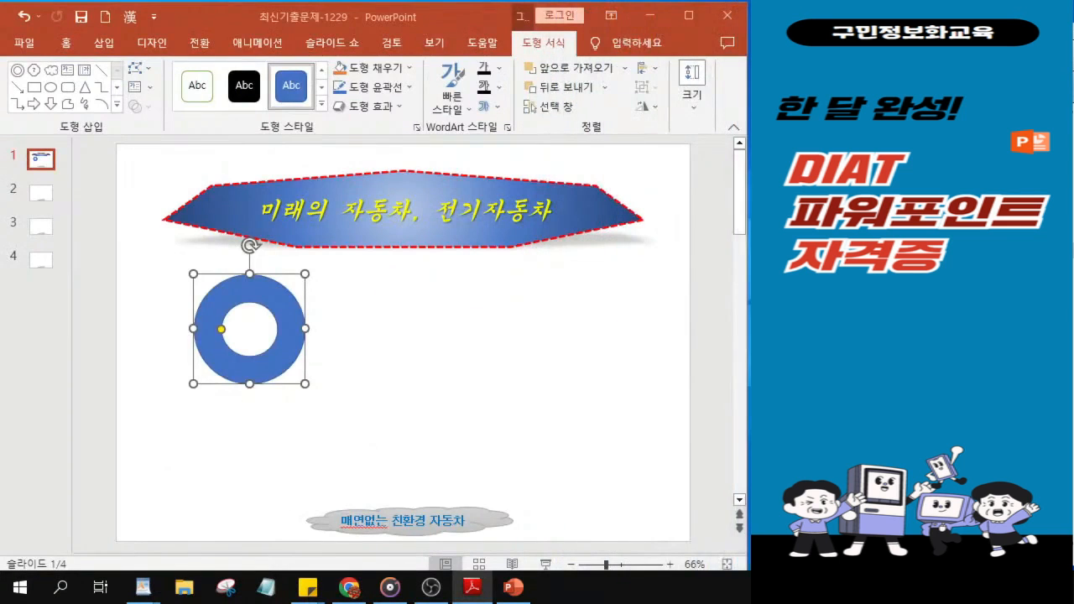
pyautogui.click(308, 393)
pyautogui.moveTo(304, 386); pyautogui.dragTo(263, 366)
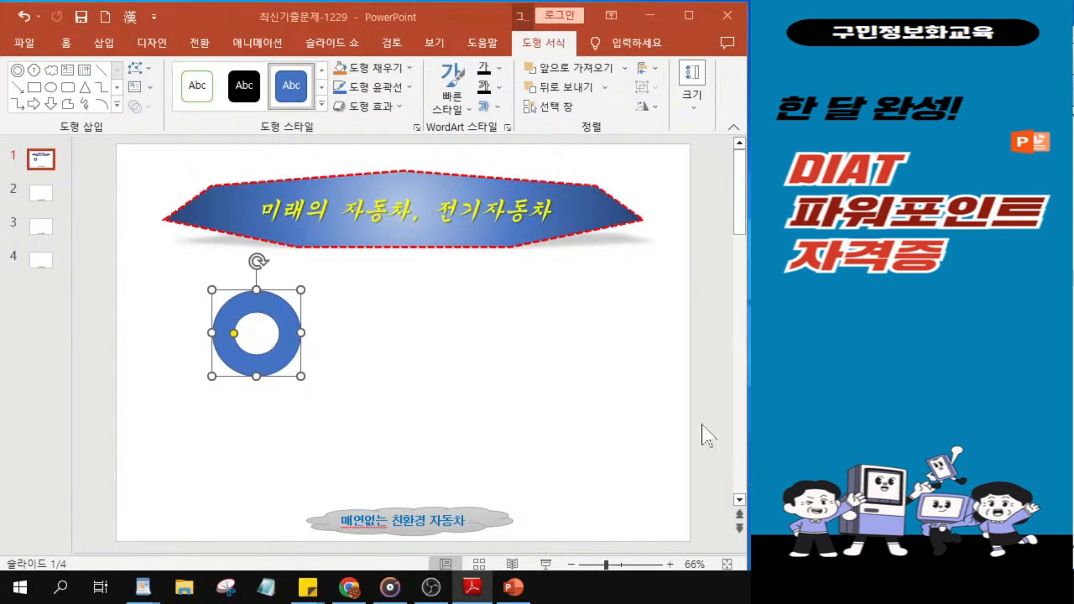
pyautogui.moveTo(746, 459); pyautogui.dragTo(752, 459)
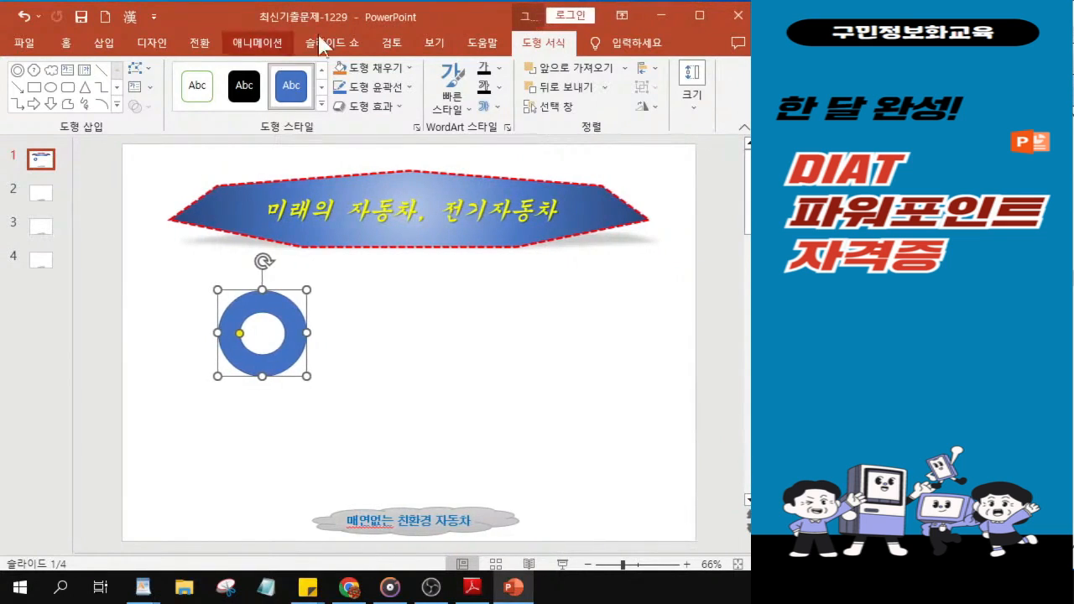
# Step: Fill the donut with standard green and apply the dark gradient variation that radiates from the center
pyautogui.click(401, 68)
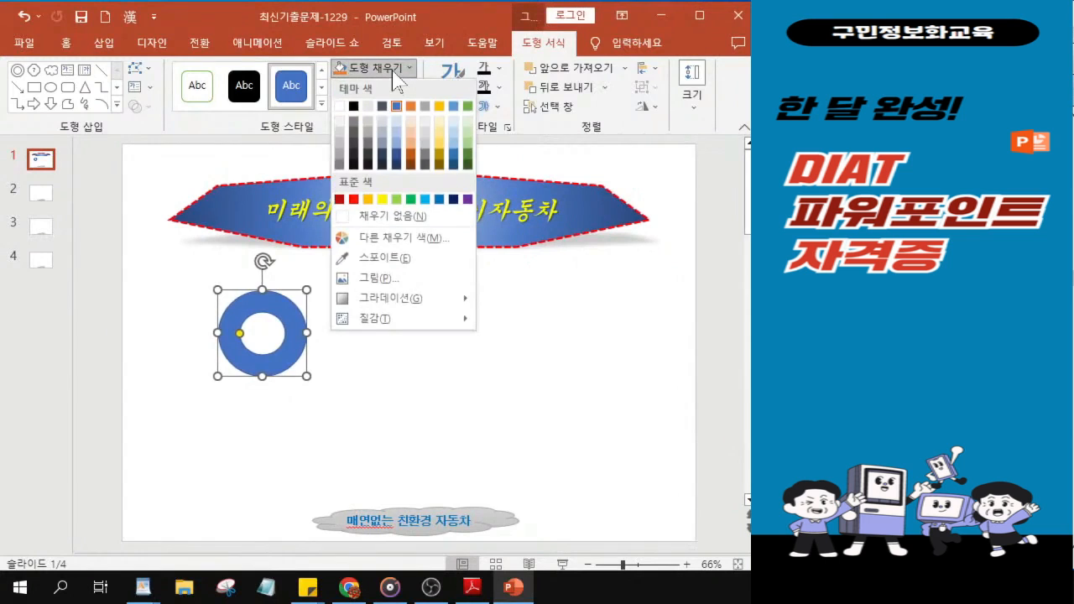
pyautogui.click(411, 199)
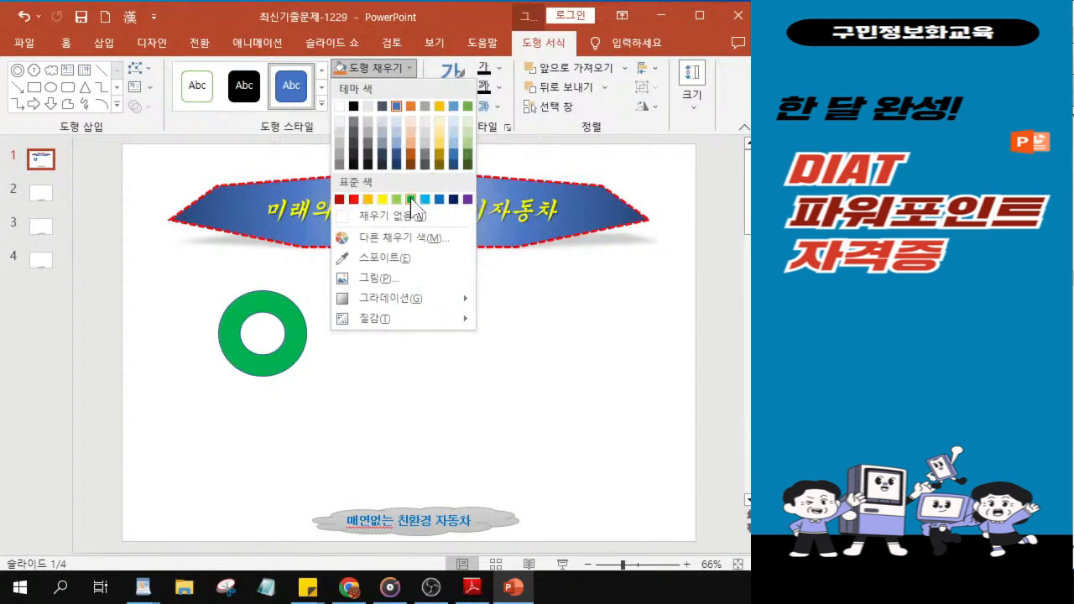
pyautogui.click(412, 200)
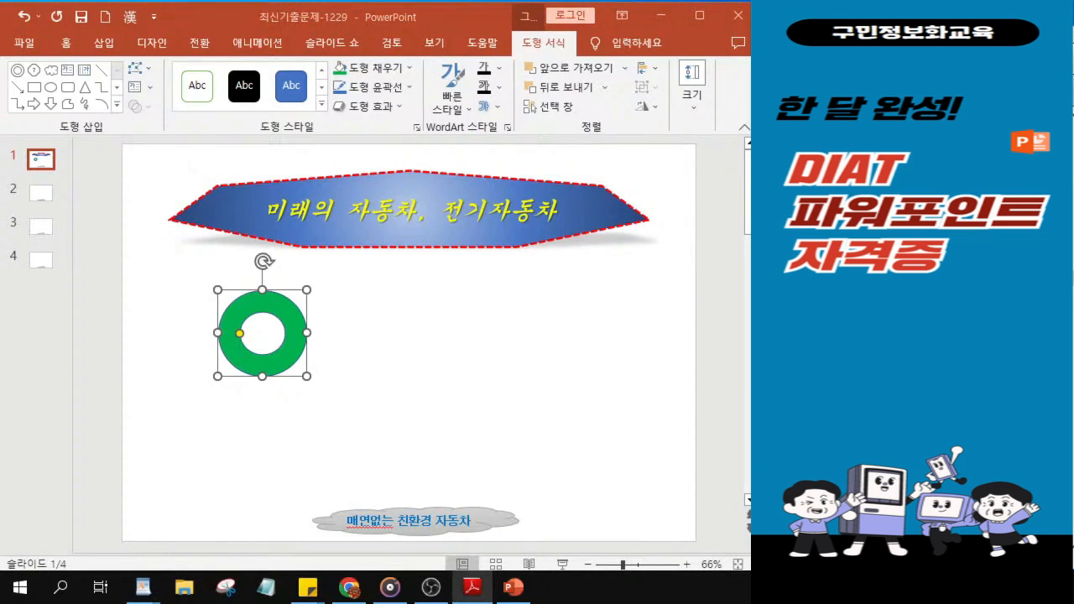
pyautogui.click(375, 68)
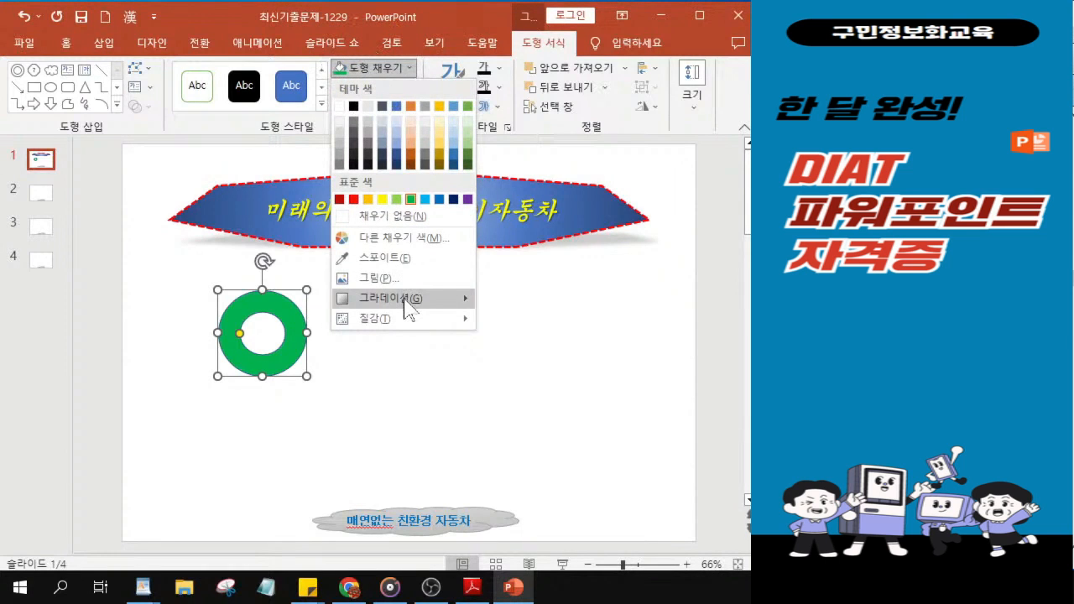
pyautogui.moveTo(406, 306)
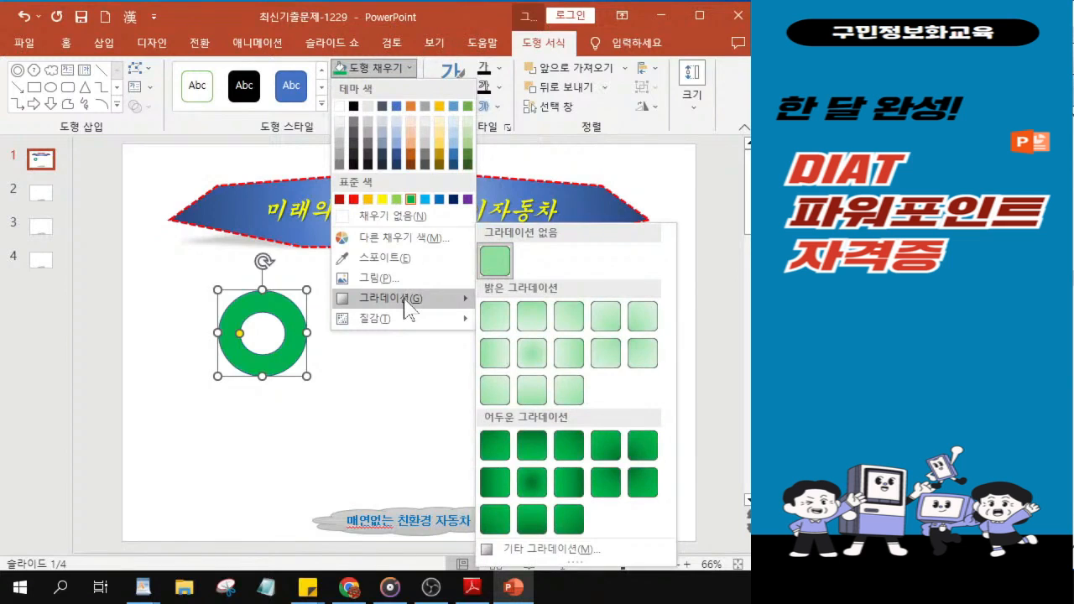
pyautogui.click(537, 486)
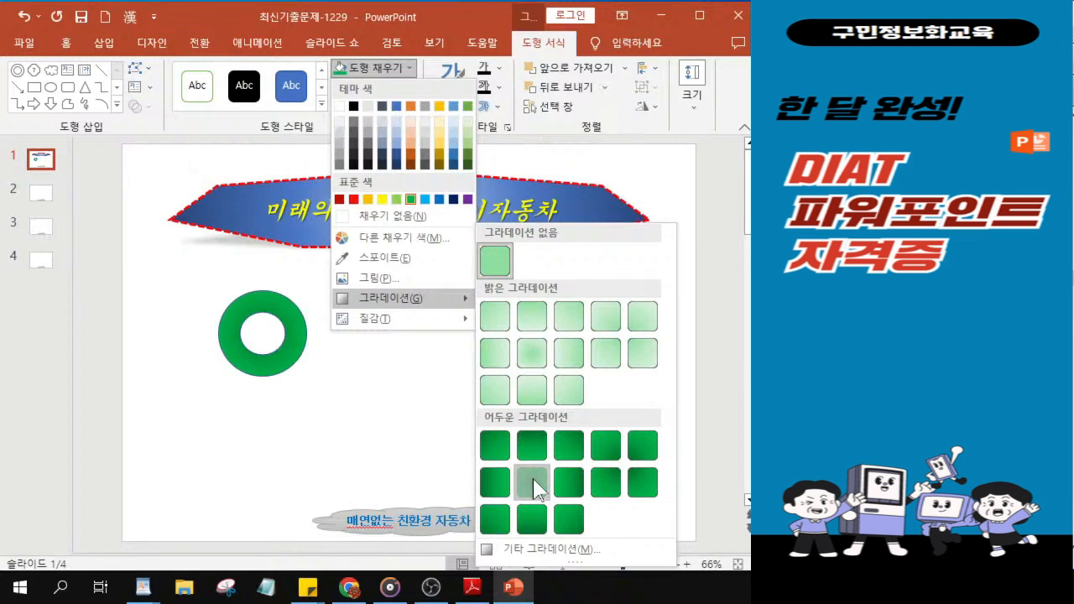
pyautogui.click(533, 479)
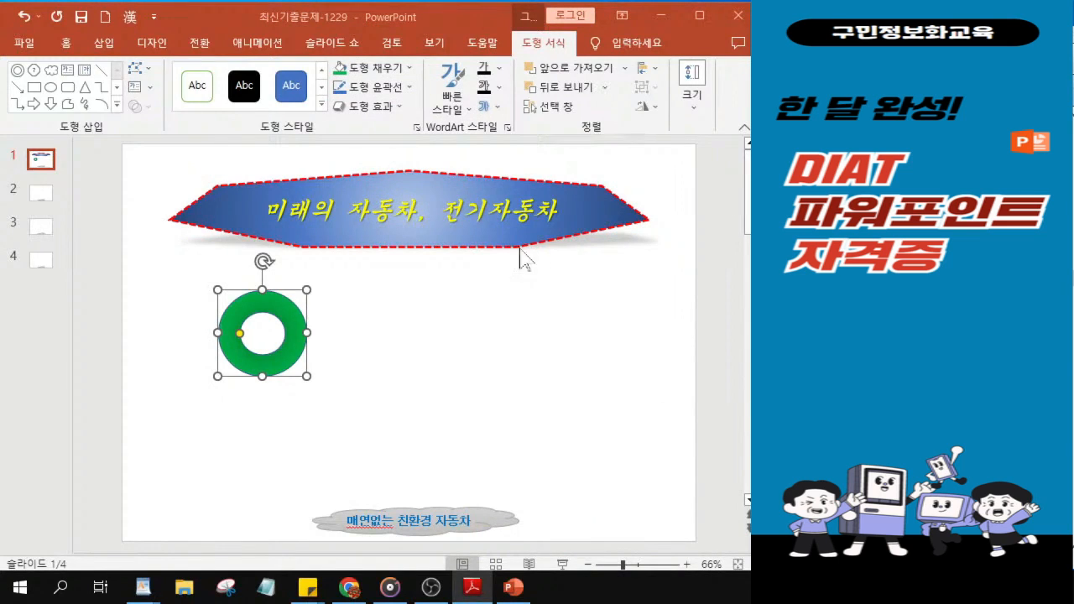
# Step: Remove the donut's outline
pyautogui.click(376, 87)
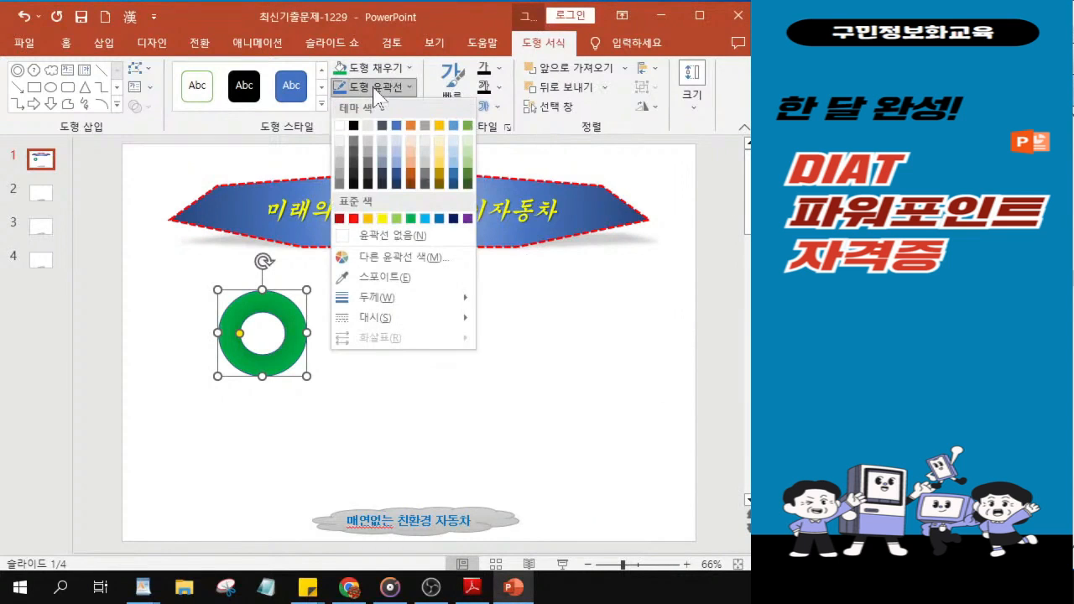
pyautogui.click(365, 238)
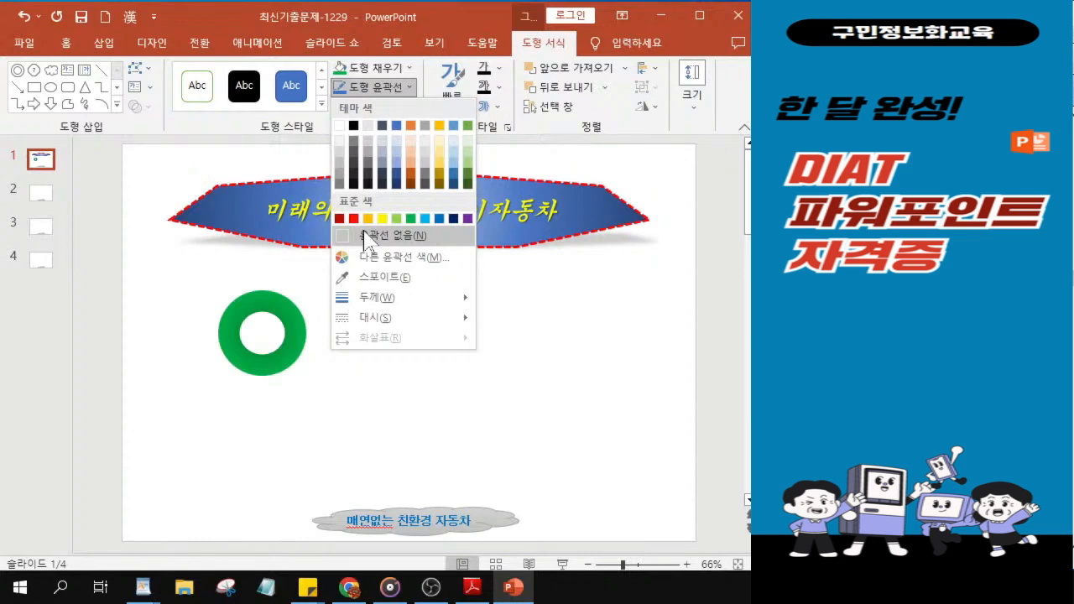
pyautogui.click(365, 238)
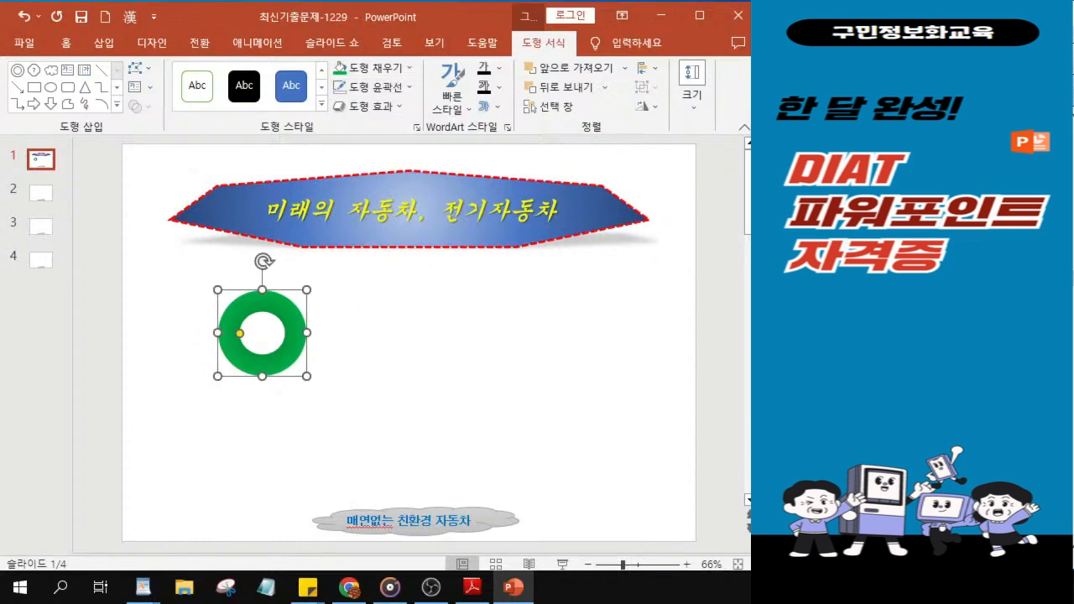
# Step: Apply the inner top (안쪽: 위쪽) preset shadow to the donut
pyautogui.hotkey('alt', 'Tab')
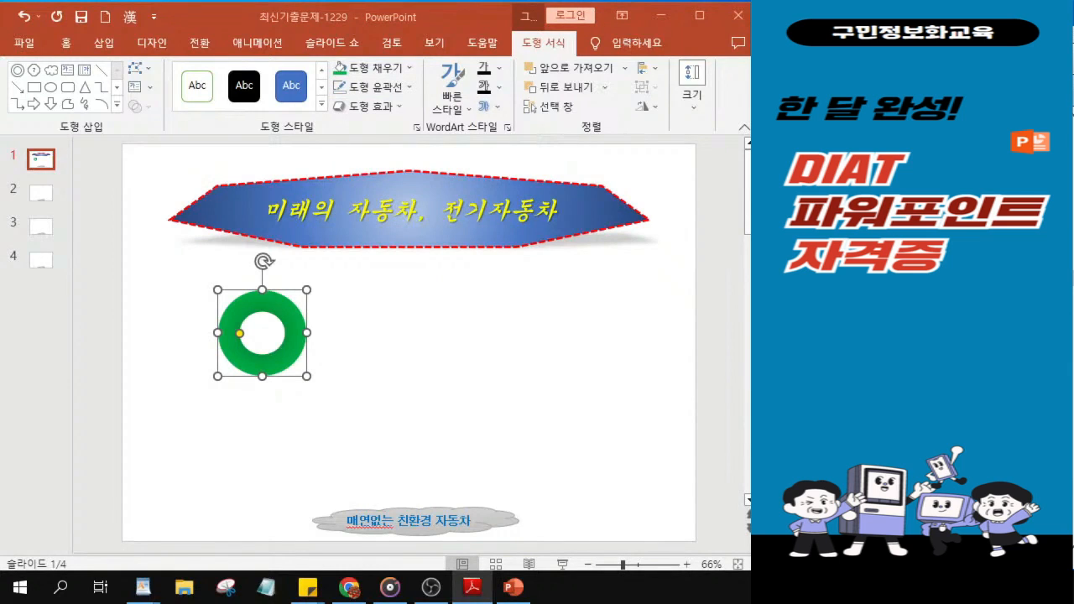
pyautogui.click(379, 109)
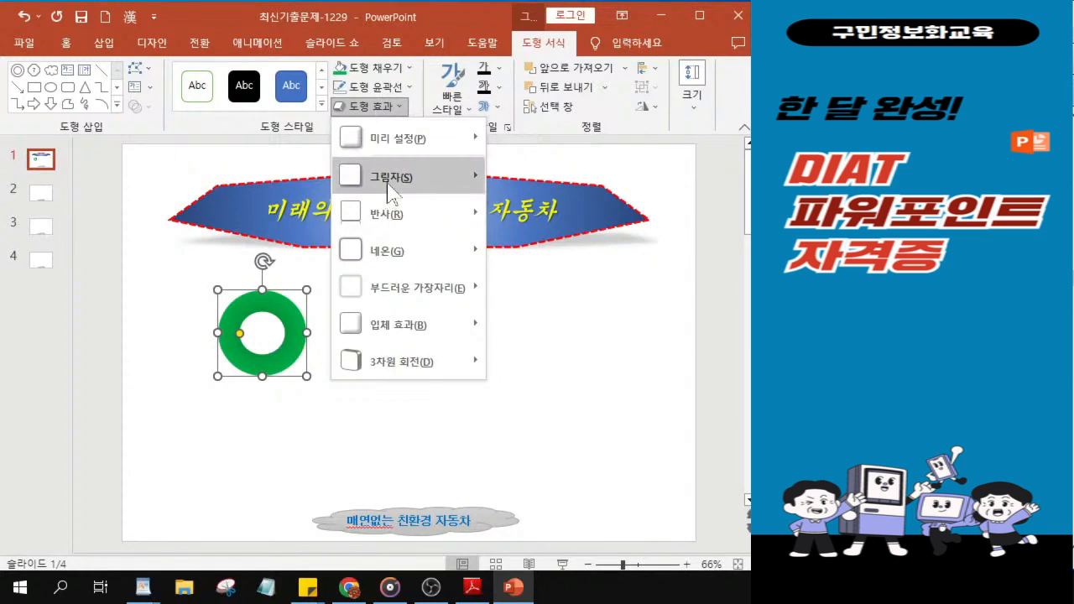
pyautogui.moveTo(390, 191)
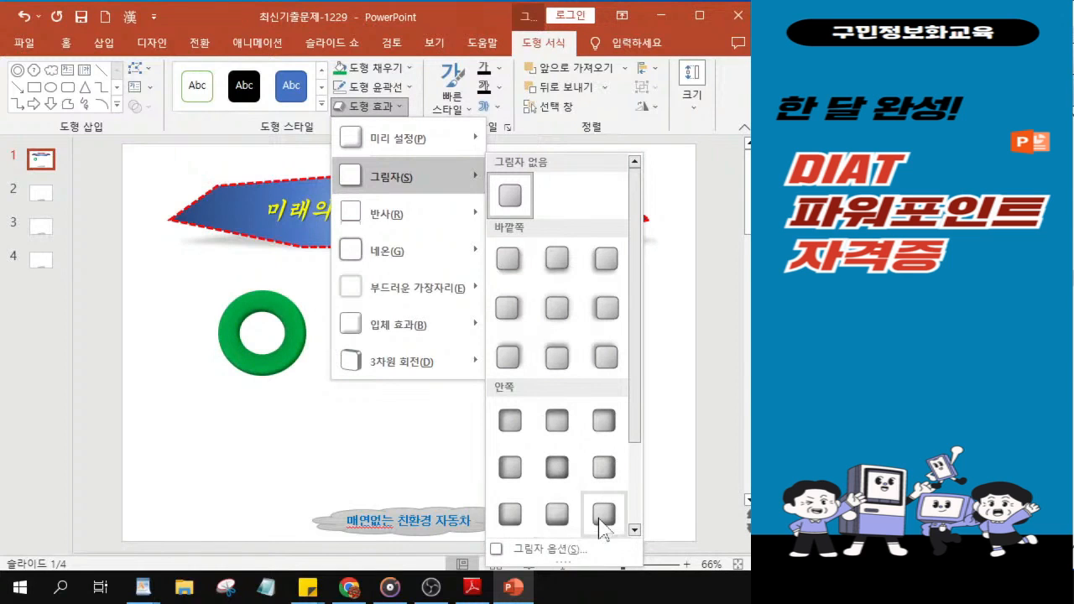
pyautogui.scroll(-2, 601, 524)
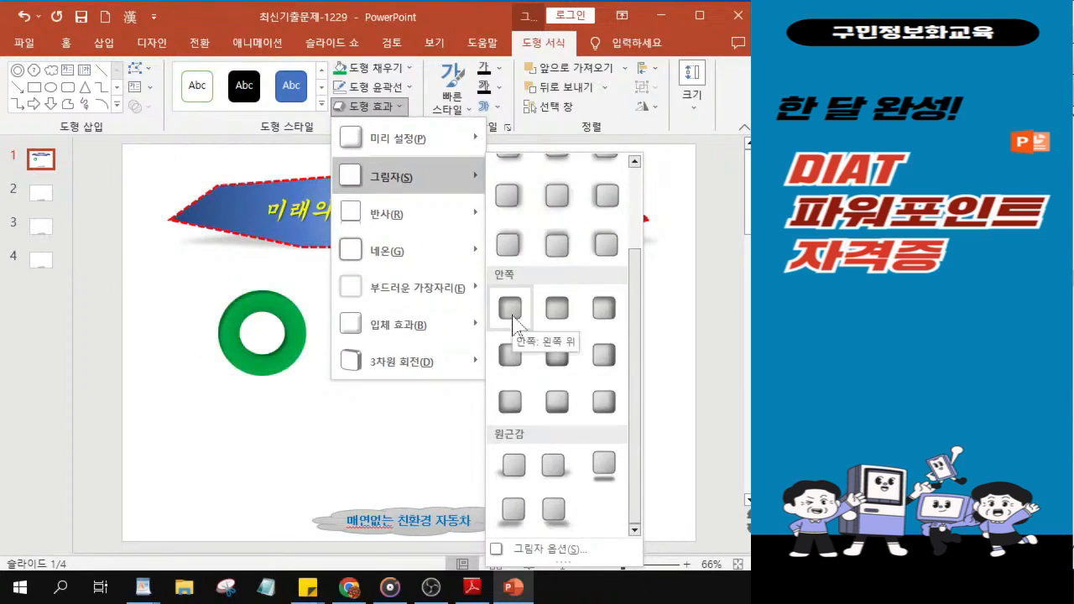
pyautogui.click(560, 319)
pyautogui.press('ctrl')
pyautogui.press('ctrl')
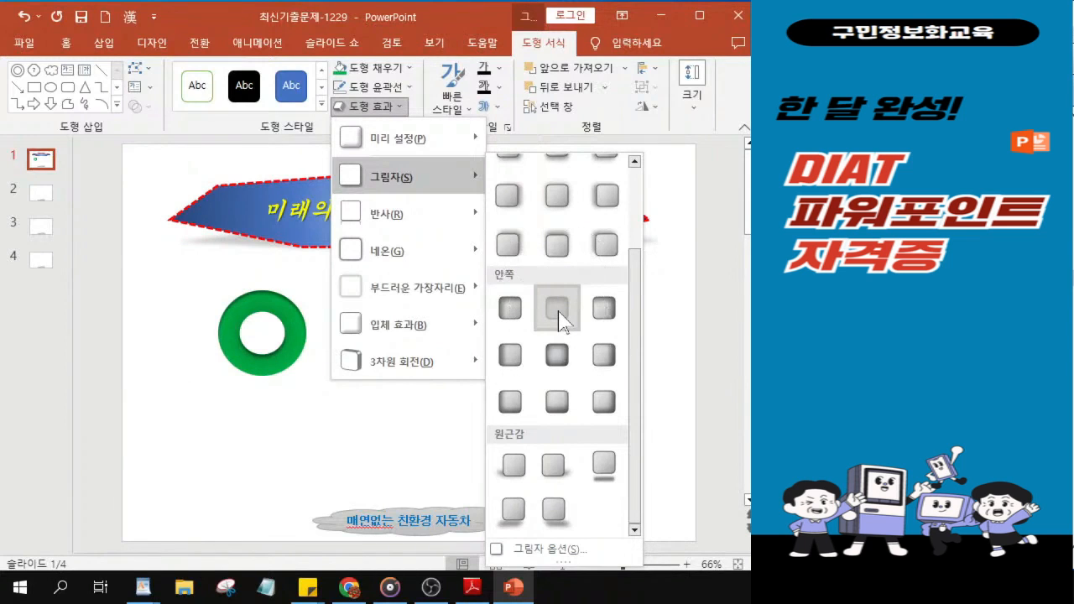
pyautogui.press('ctrl')
pyautogui.press('ctrl')
pyautogui.click(559, 319)
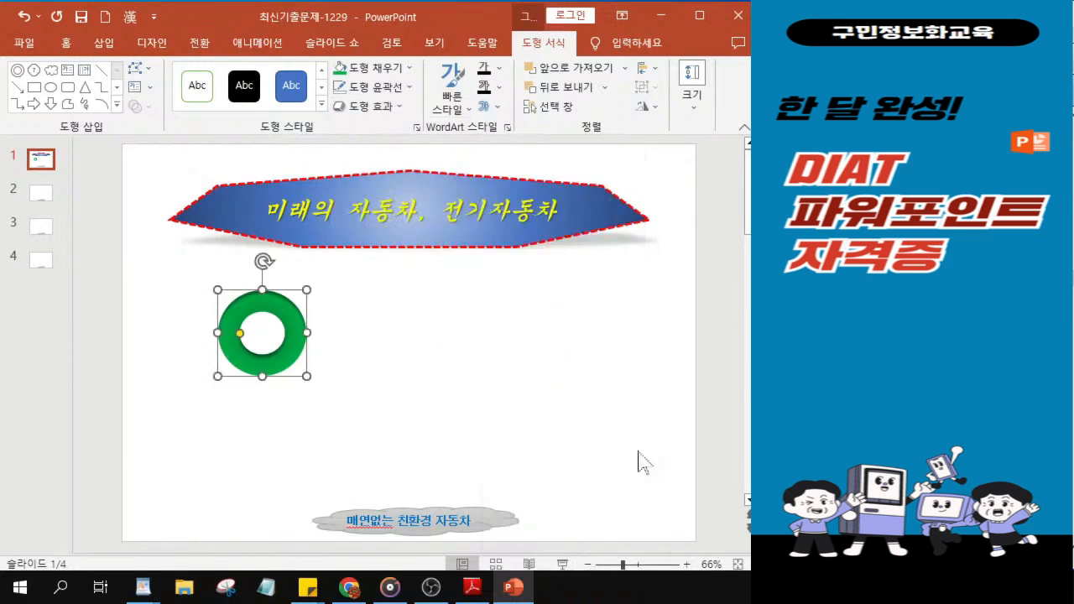
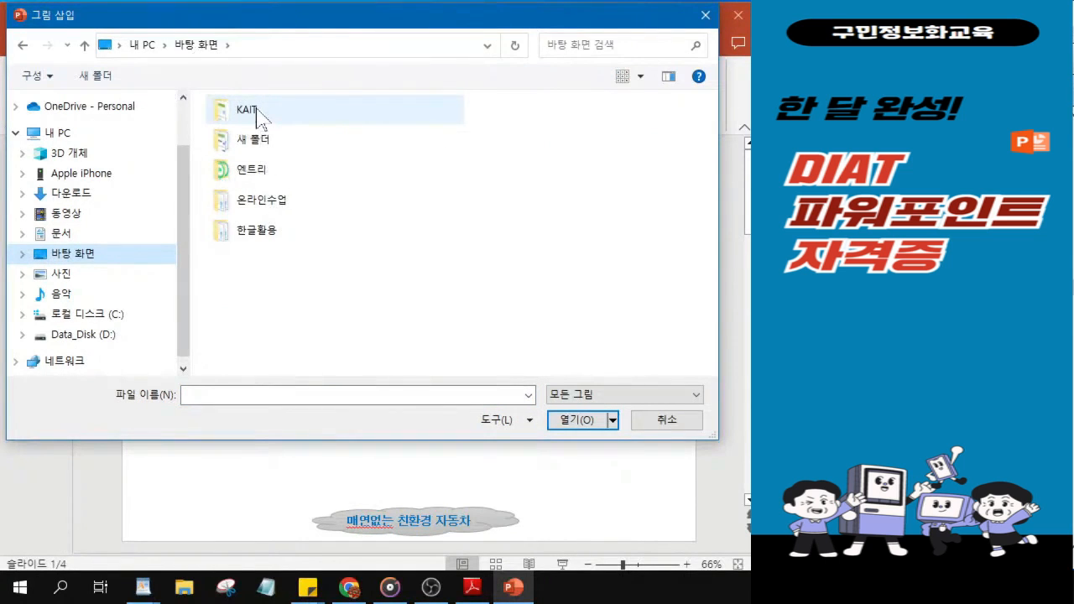
# Step: Open the 제2212회_디지털정보활용능력_프리젠테이션(파워포인트2016버전)_B형 folder inside the desktop's KAIT folder as the picture source
pyautogui.doubleClick(247, 110)
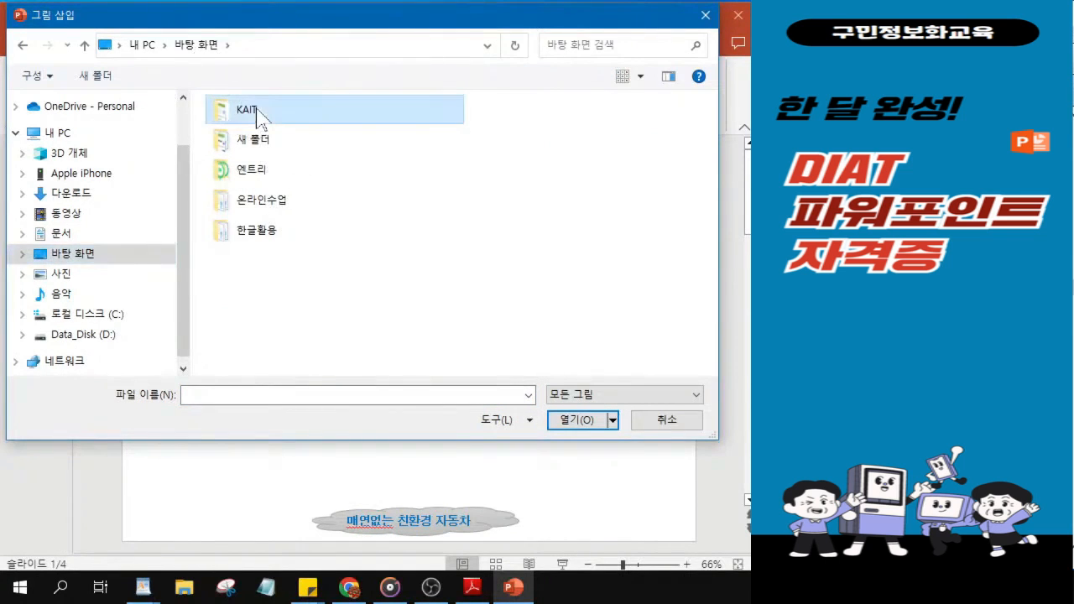
pyautogui.moveTo(521, 102); pyautogui.dragTo(567, 106)
pyautogui.click(514, 235)
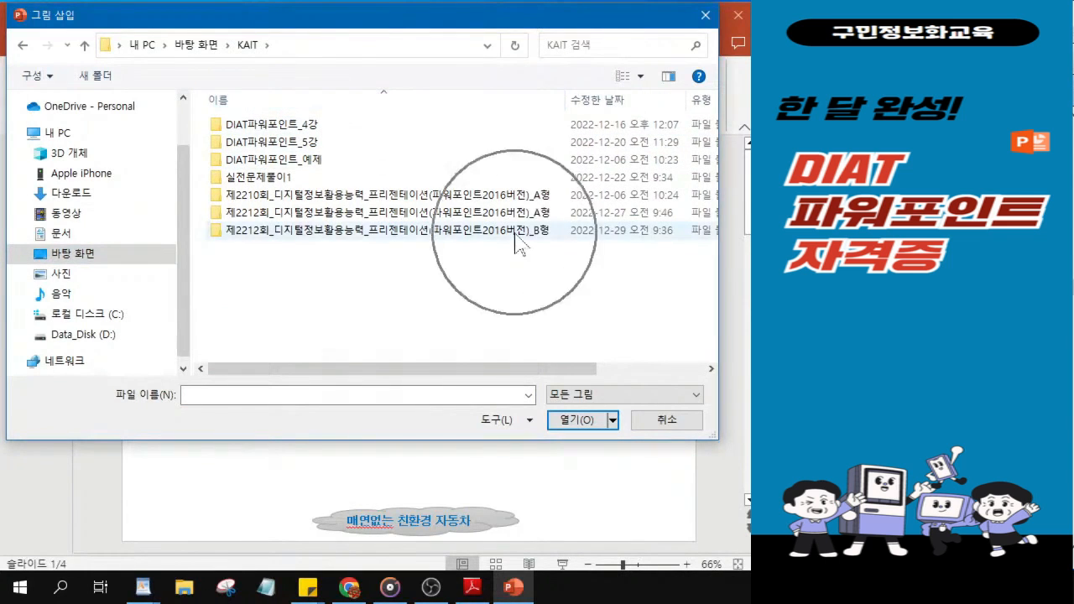
pyautogui.click(340, 238)
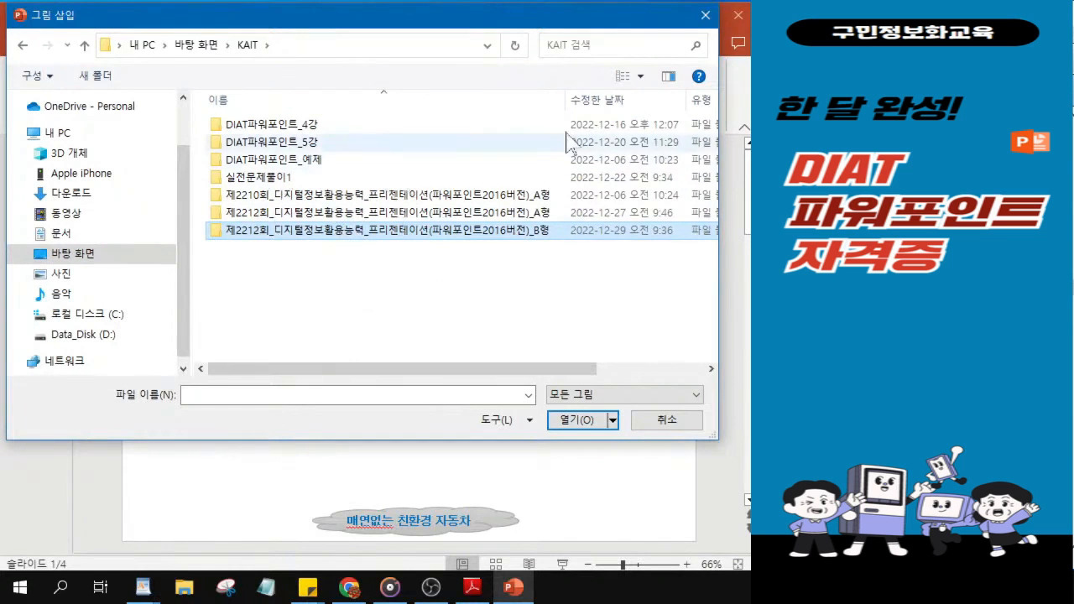
pyautogui.moveTo(566, 100); pyautogui.dragTo(502, 105)
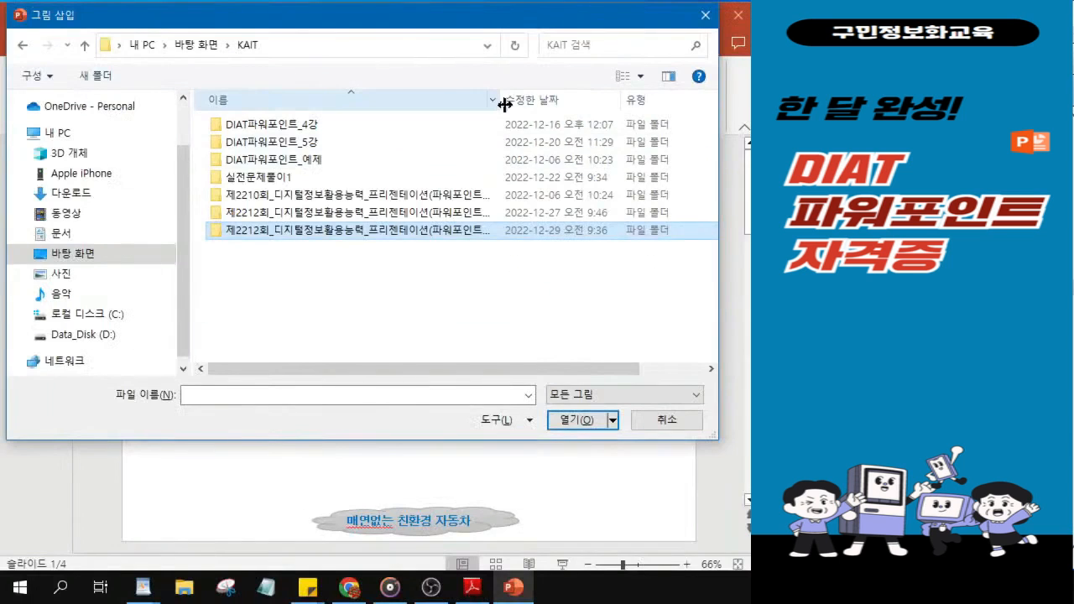
pyautogui.moveTo(507, 93); pyautogui.dragTo(675, 92)
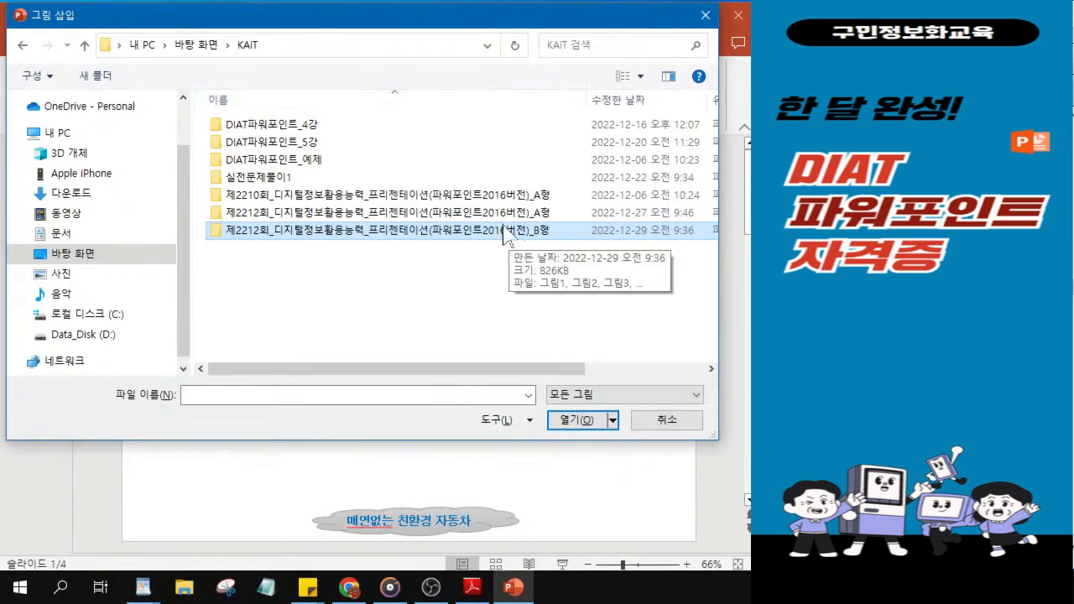
pyautogui.press('ctrl')
pyautogui.press('ctrl')
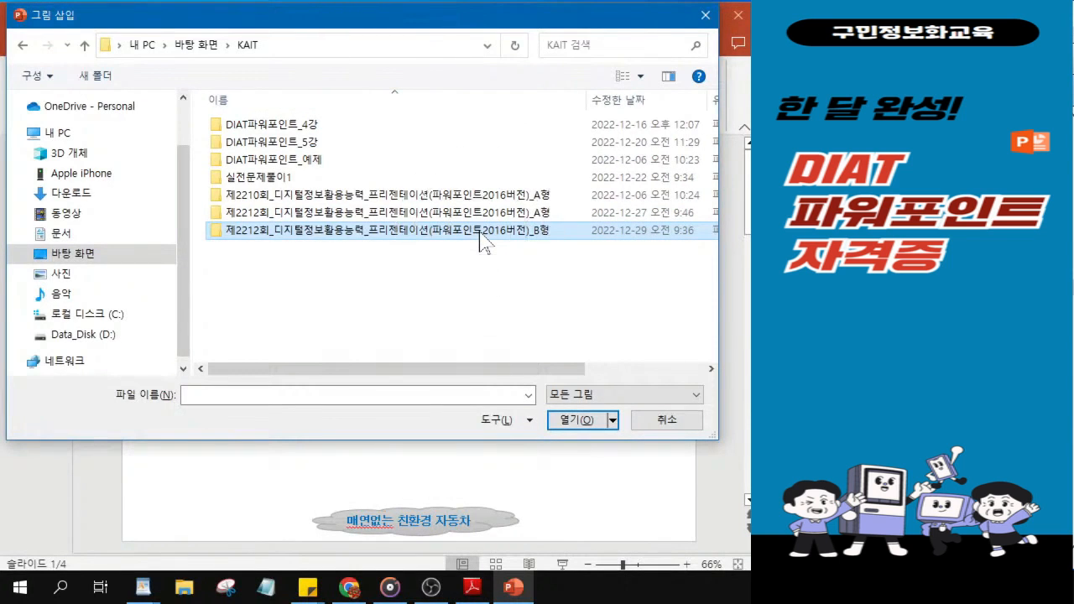
pyautogui.doubleClick(482, 237)
# Step: Insert the picture 그림1 from the exam folder onto slide 1
pyautogui.click(258, 161)
pyautogui.press('ctrl')
pyautogui.press('ctrl')
pyautogui.click(586, 421)
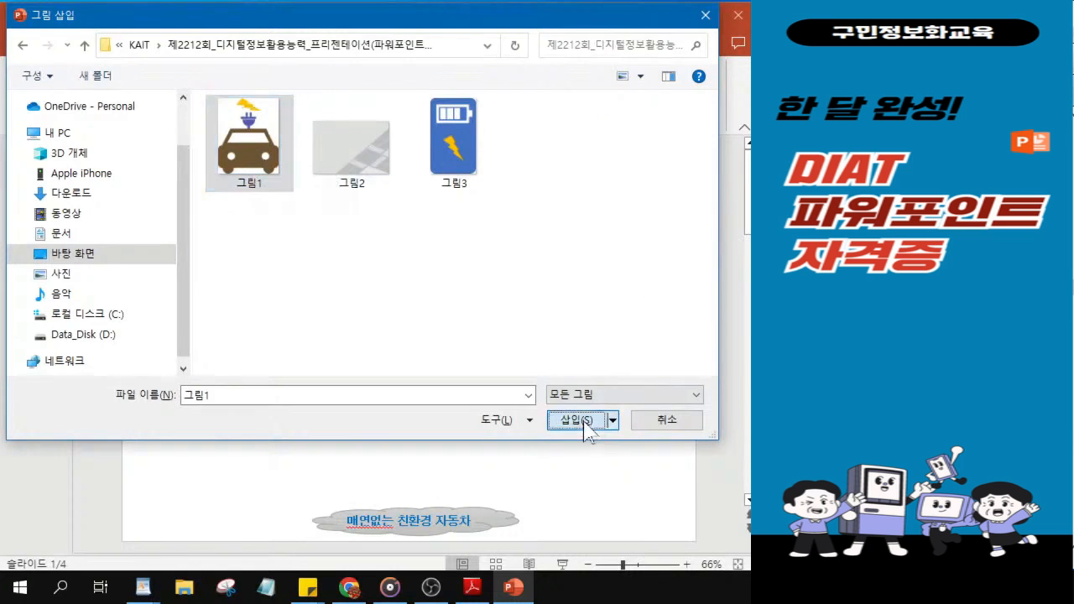
pyautogui.press('ctrl')
pyautogui.press('ctrl')
pyautogui.click(579, 421)
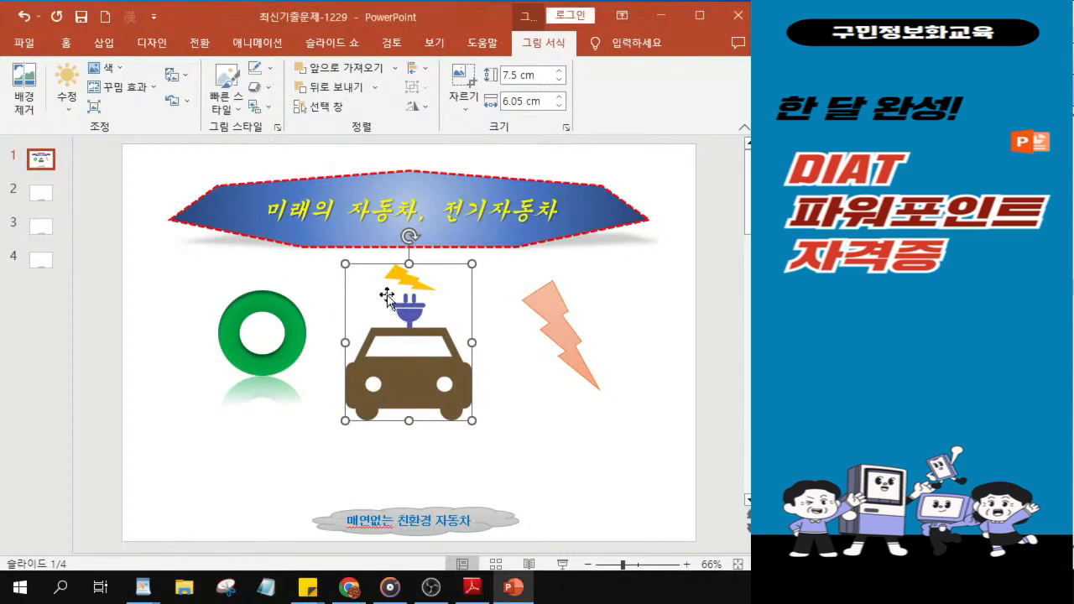
# Step: Open the picture formatting of the inserted car picture and turn off 가로 세로 비율 고정 in its size settings
pyautogui.rightClick(387, 294)
pyautogui.click(451, 534)
pyautogui.press('ctrl')
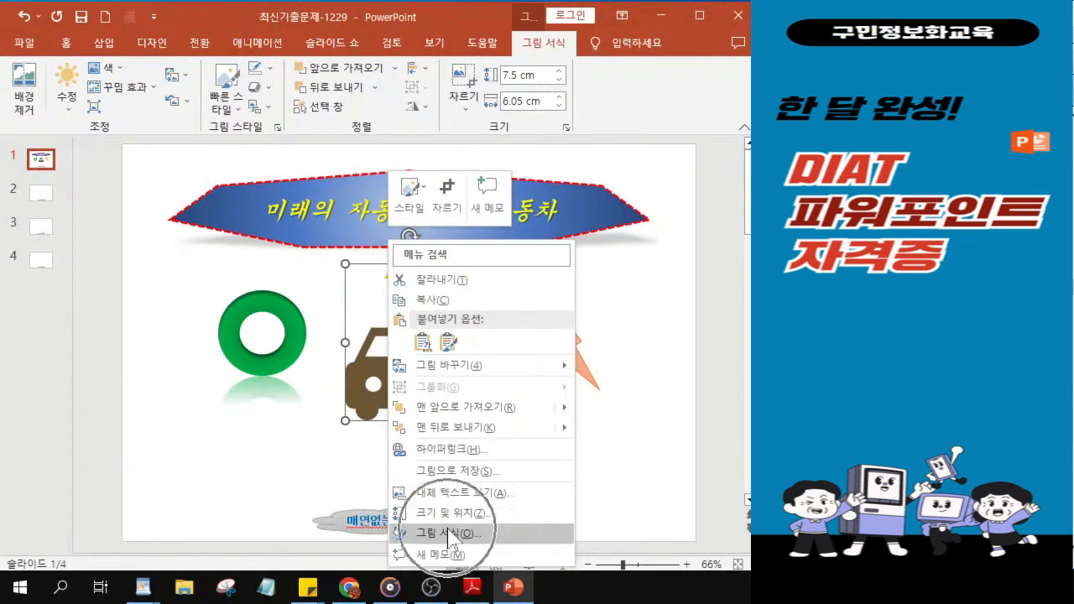
pyautogui.press('ctrl')
pyautogui.rightClick(366, 349)
pyautogui.press('ctrl')
pyautogui.press('ctrl')
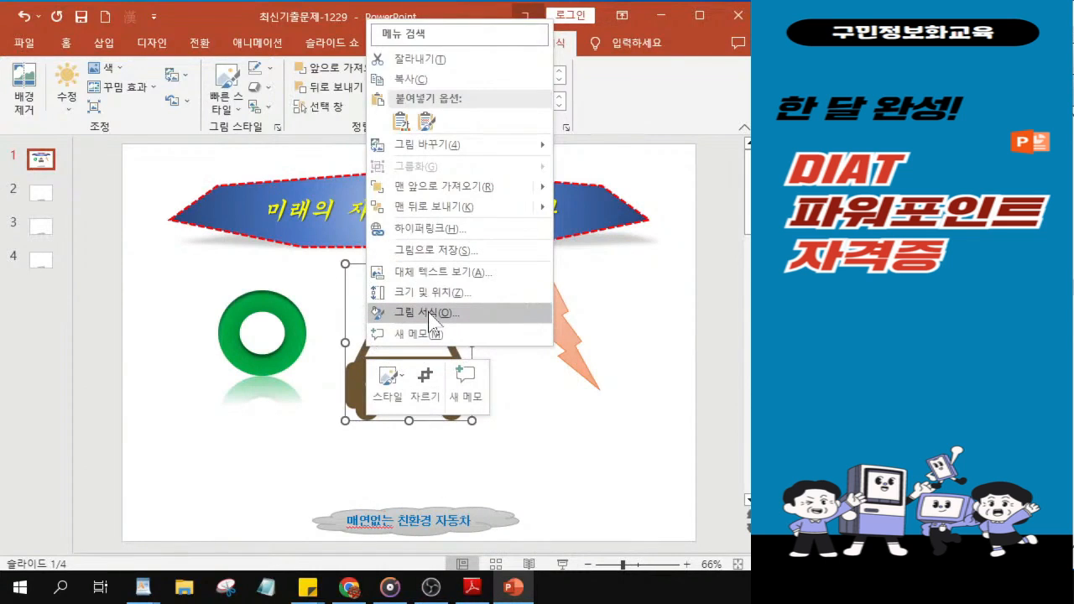
pyautogui.click(430, 314)
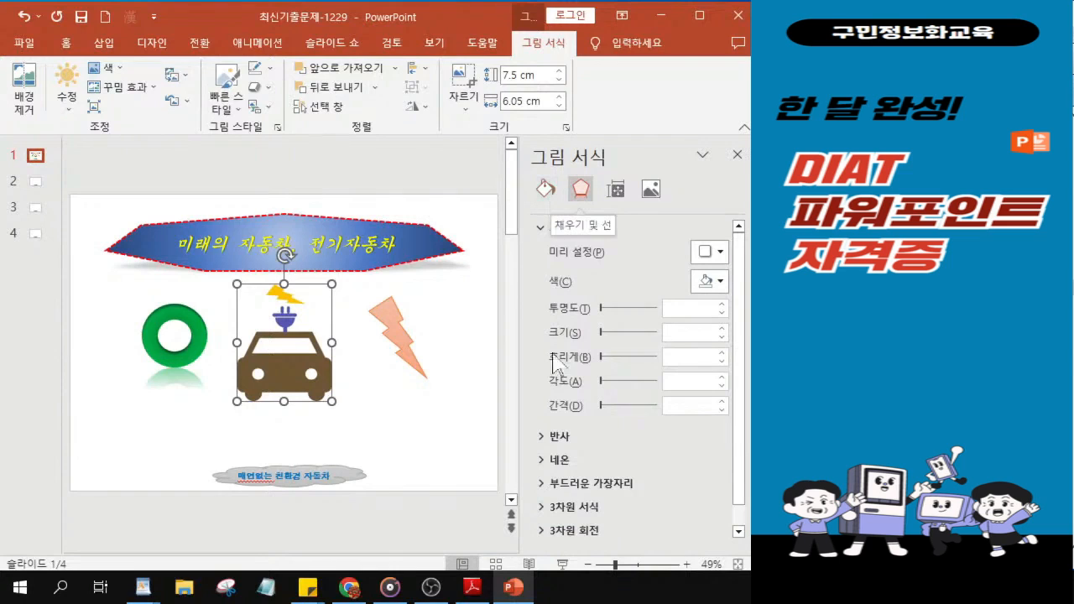
pyautogui.click(622, 198)
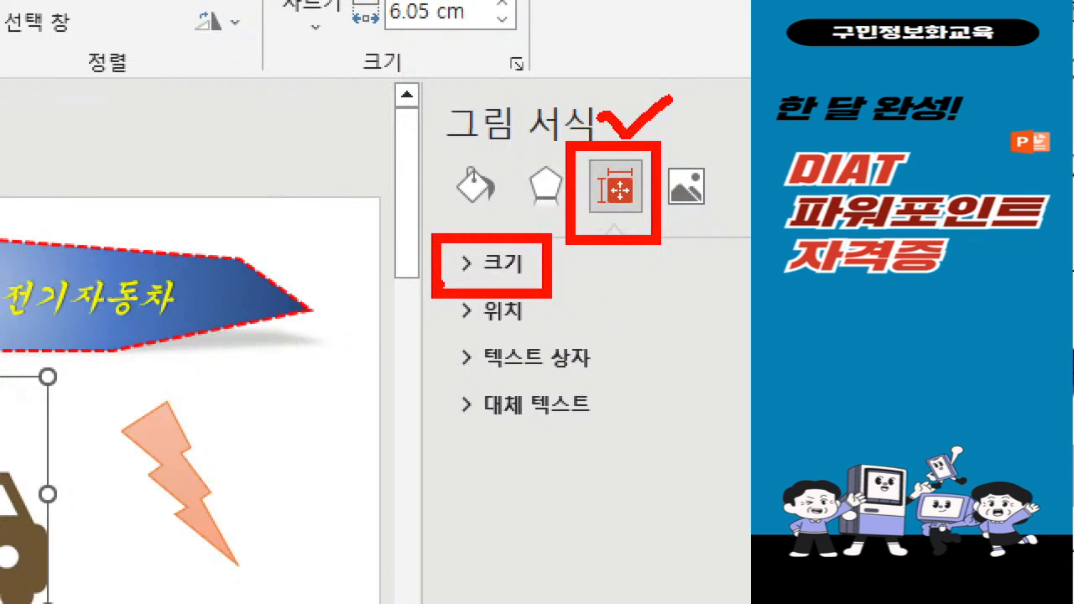
pyautogui.press('Escape')
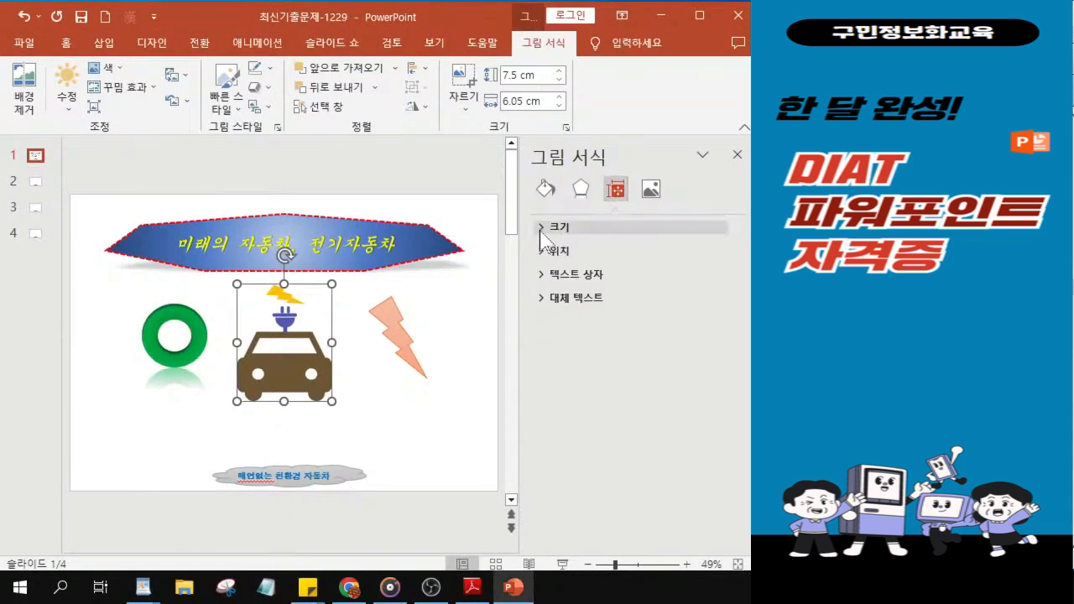
pyautogui.click(541, 231)
pyautogui.press('ctrl')
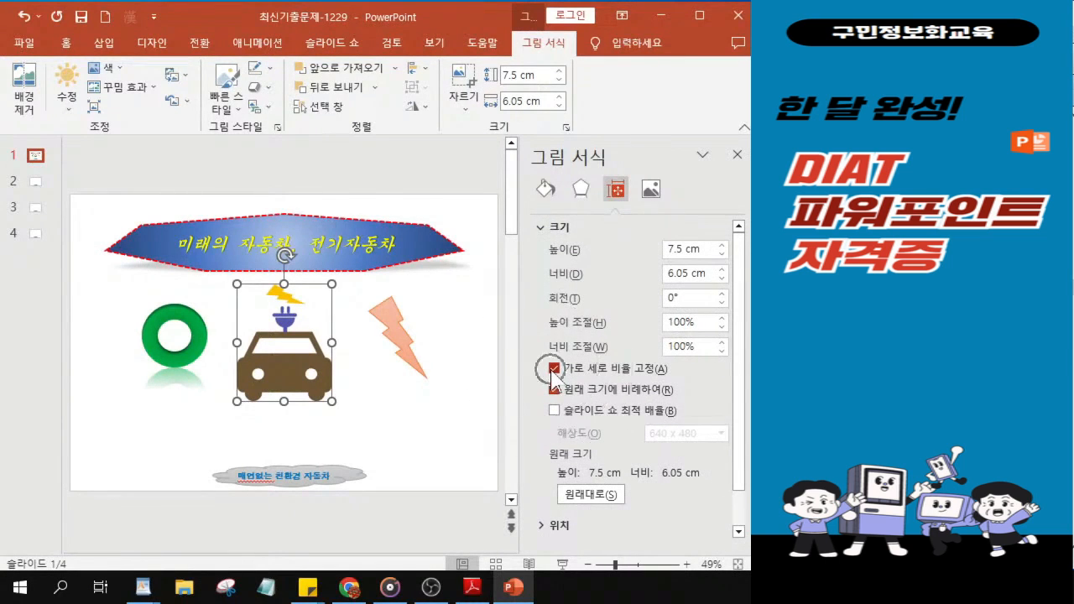
pyautogui.click(553, 369)
pyautogui.press('ctrl')
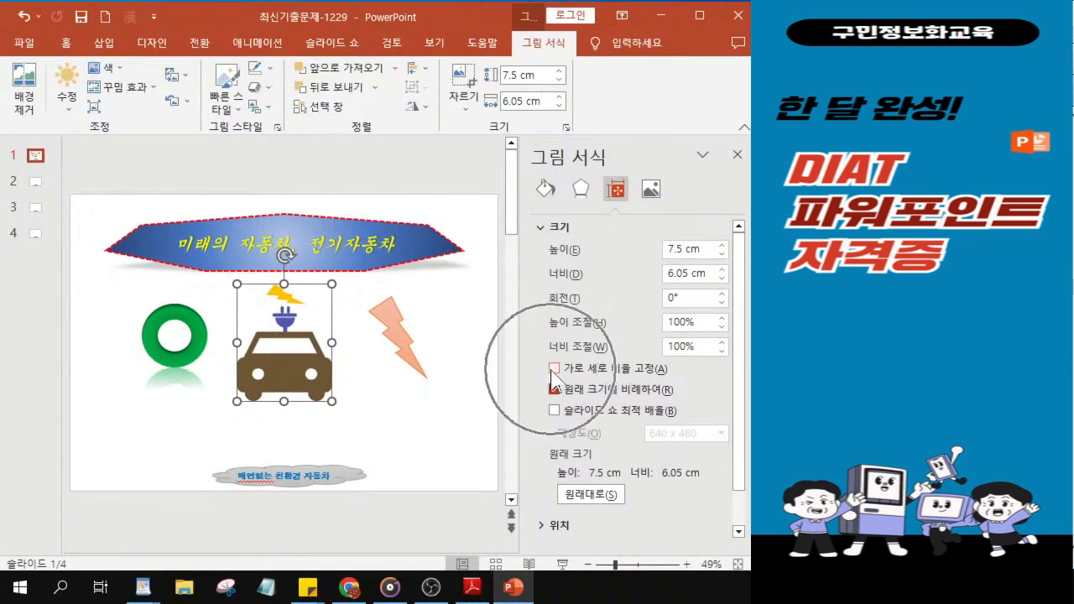
pyautogui.click(682, 249)
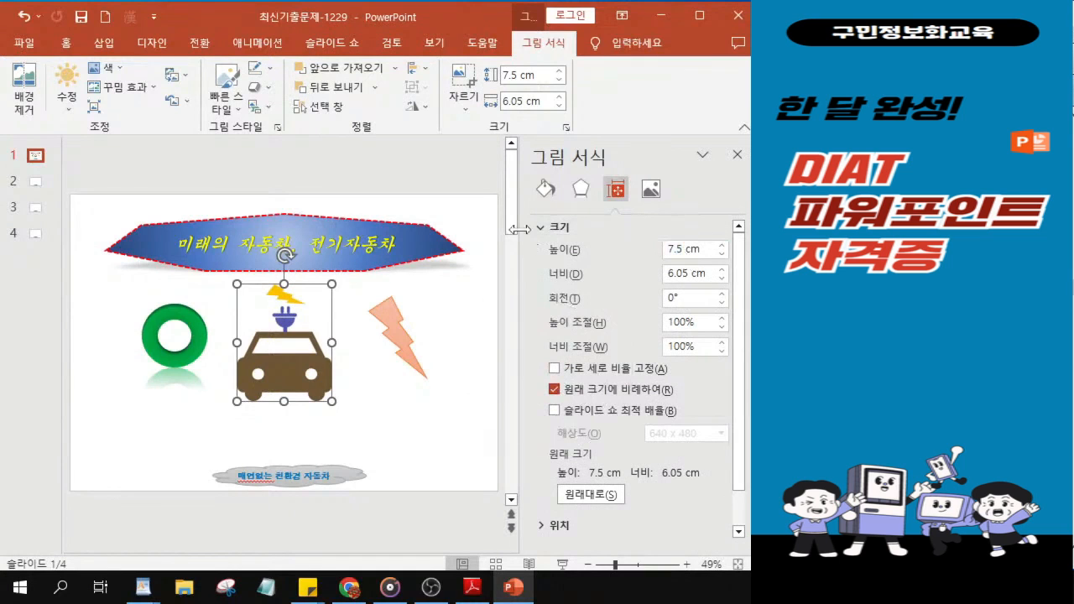
pyautogui.click(436, 239)
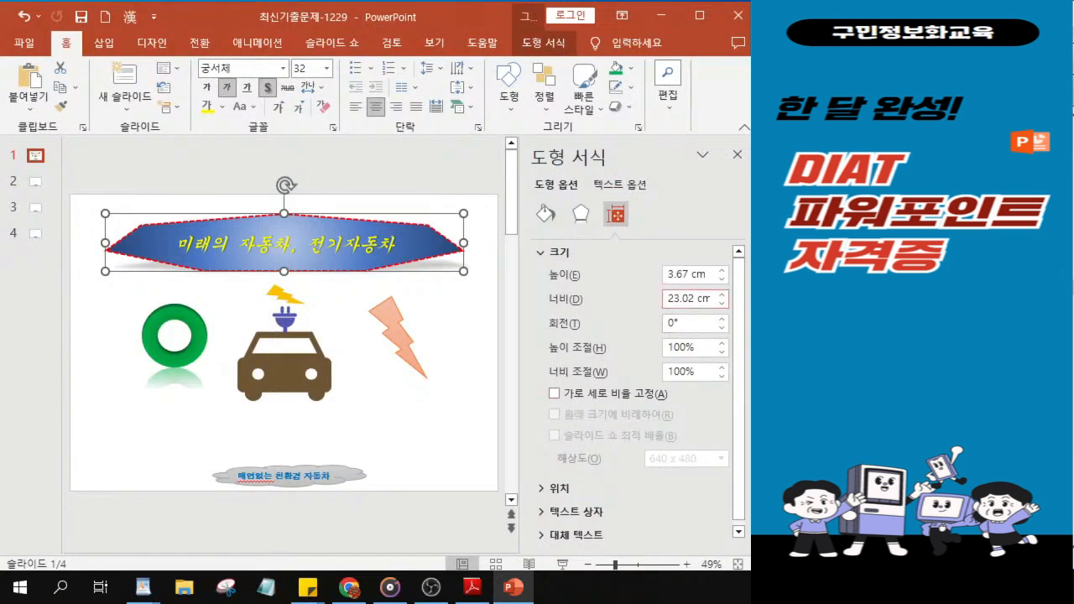
pyautogui.doubleClick(679, 275)
pyautogui.write('8')
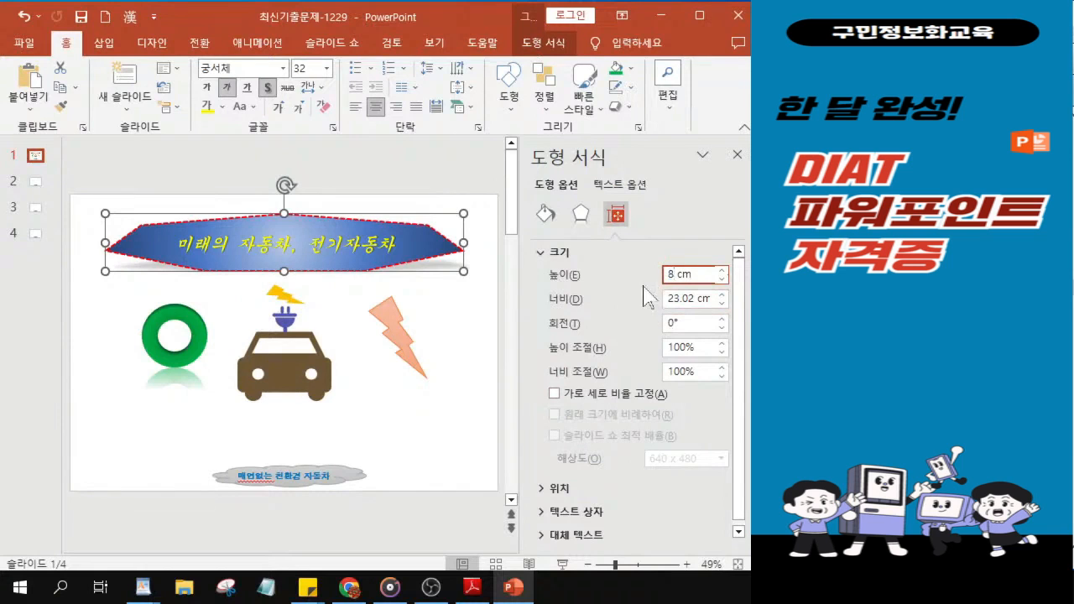
pyautogui.hotkey('ctrl', 'z')
# Step: Set the car picture to 8 cm high and 6 cm wide, and position it between the donut and the lightning bolt
pyautogui.click(277, 374)
pyautogui.doubleClick(675, 249)
pyautogui.write('8')
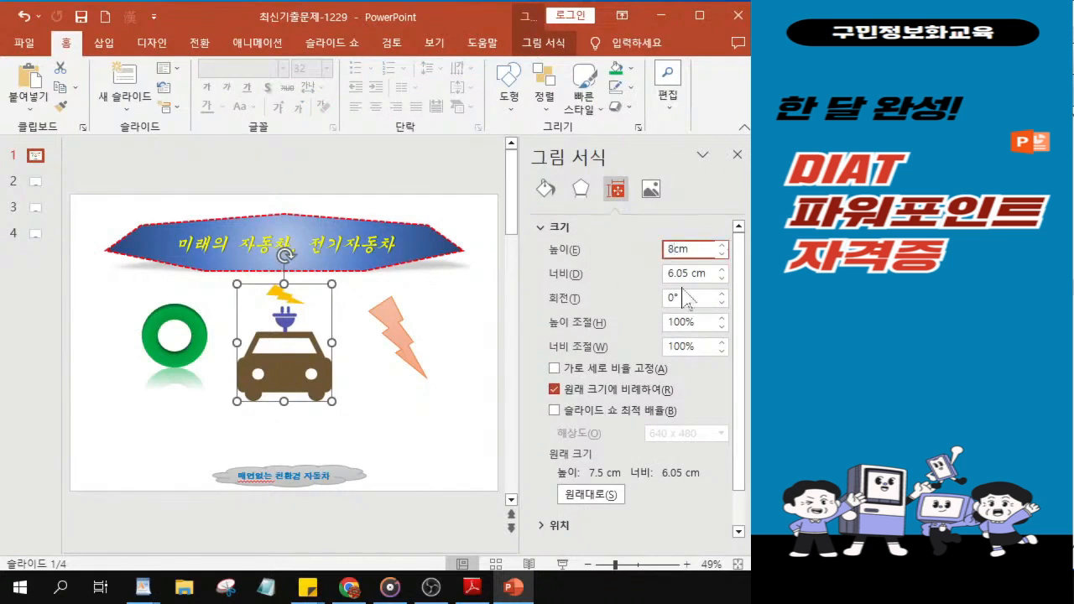
pyautogui.moveTo(688, 273); pyautogui.dragTo(569, 273)
pyautogui.write('6')
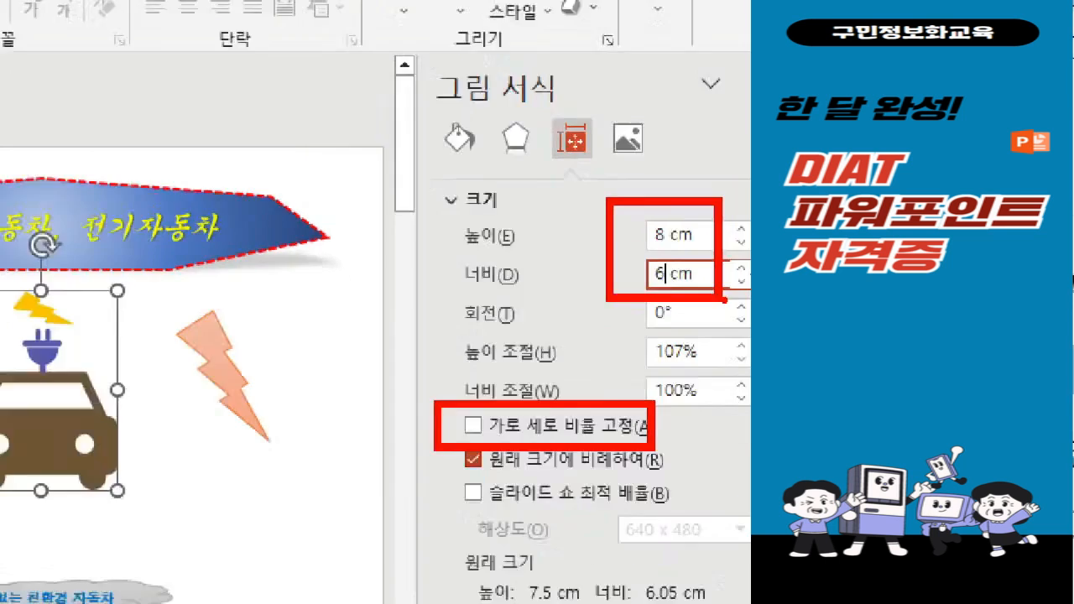
pyautogui.press('Return')
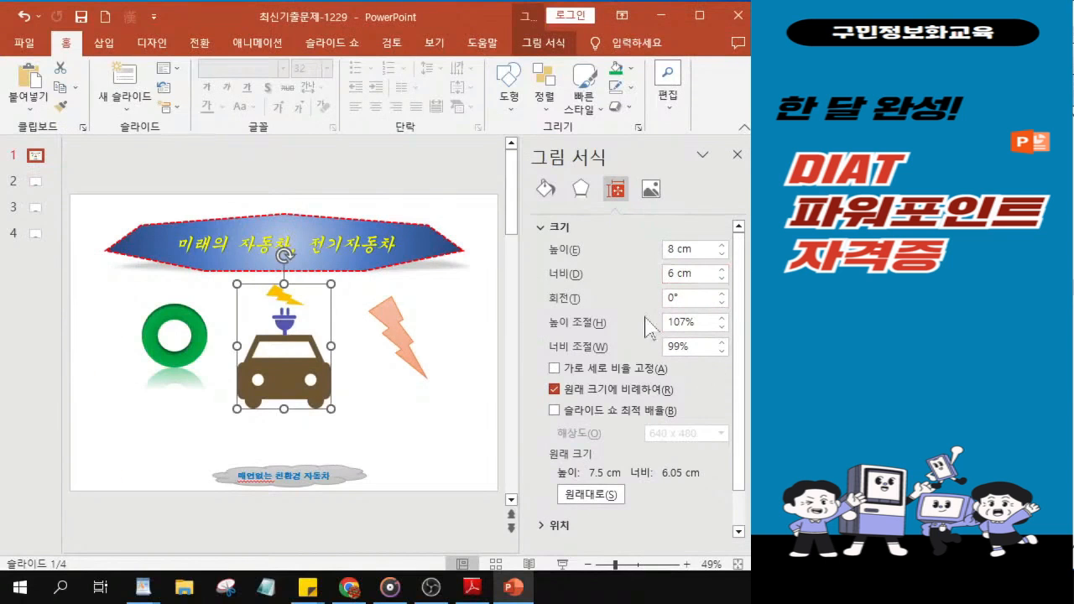
pyautogui.moveTo(300, 381); pyautogui.dragTo(299, 349)
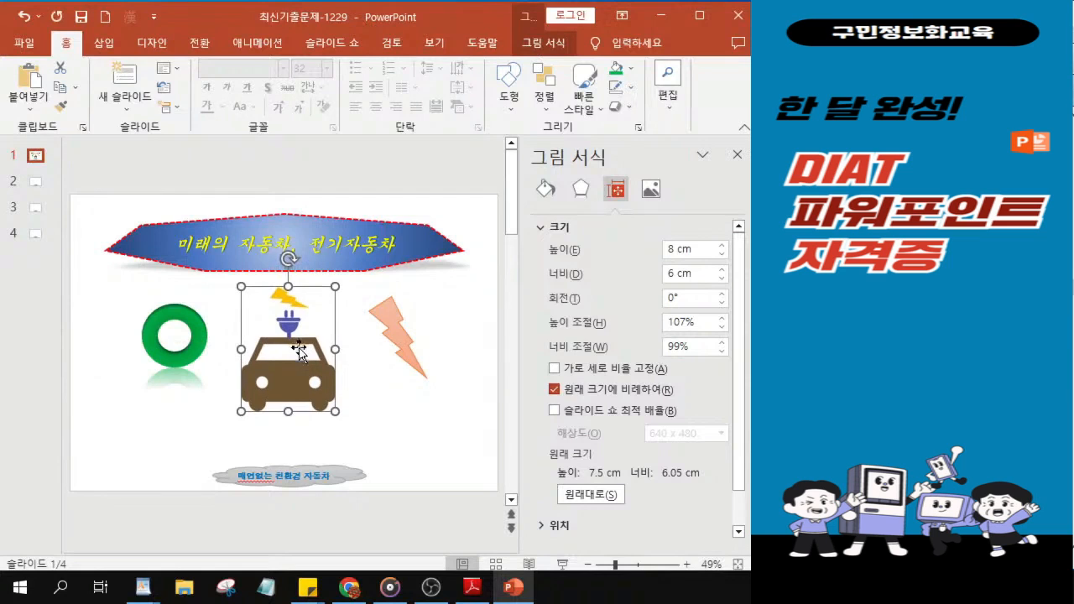
pyautogui.click(737, 155)
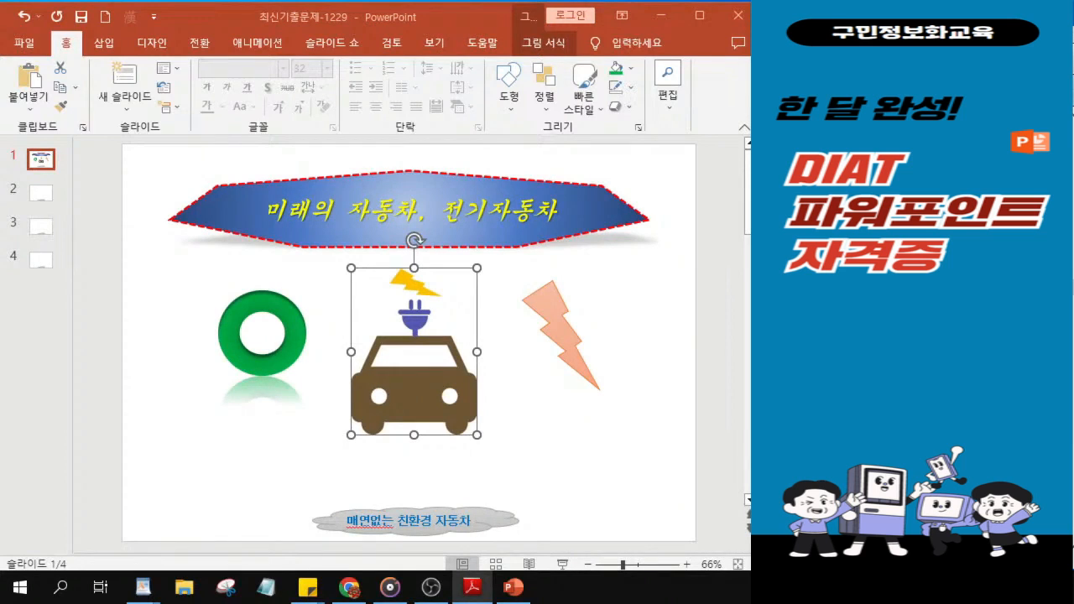
# Step: Draw a wide horizontal text box between the car picture and the gray cloud on slide 1
pyautogui.click(509, 108)
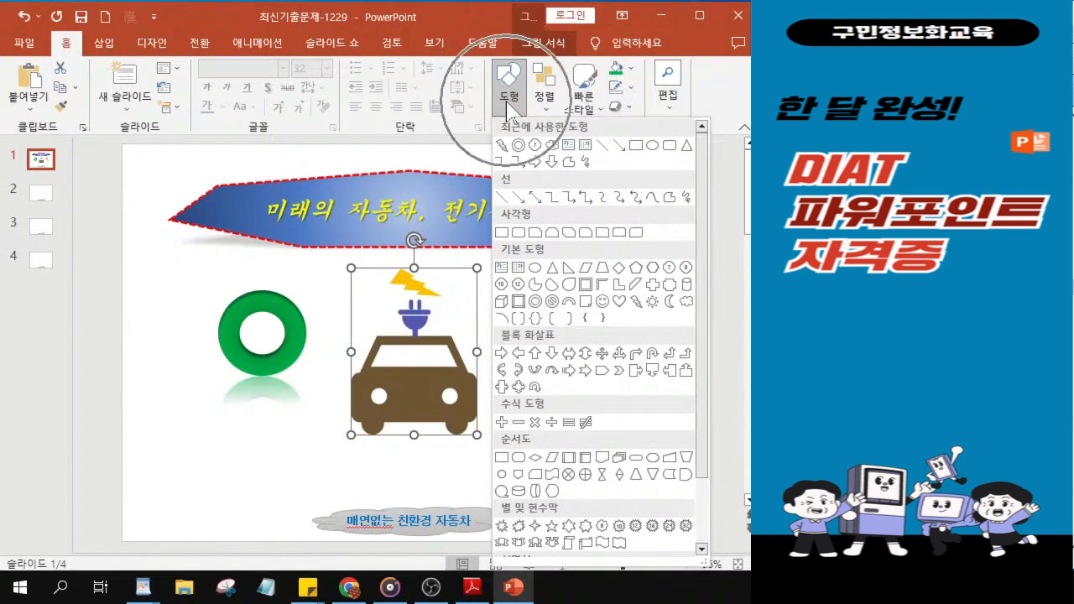
pyautogui.click(501, 269)
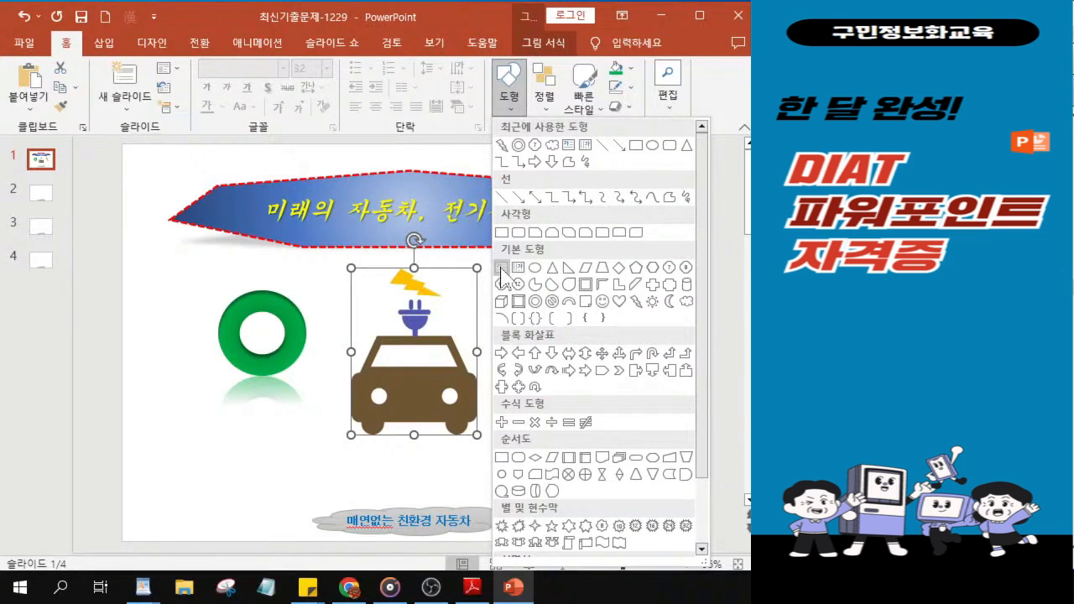
pyautogui.click(501, 269)
pyautogui.click(501, 270)
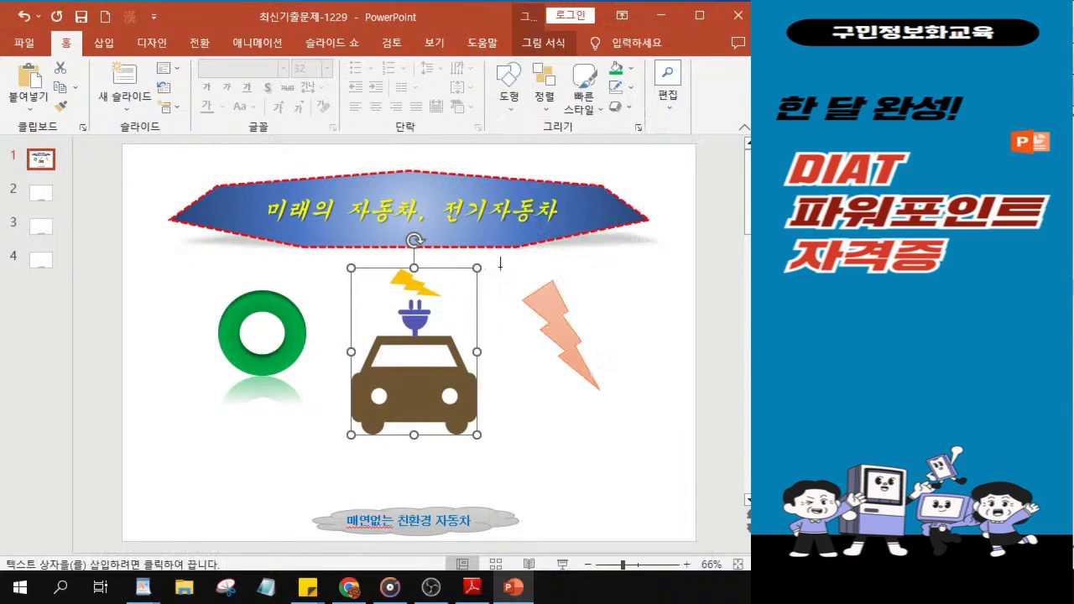
pyautogui.moveTo(249, 438); pyautogui.dragTo(600, 495)
# Step: Enter 석유 연료와 엔진을 as the start of the sentence in the new text box below the car picture
pyautogui.hotkey('alt', 'Tab')
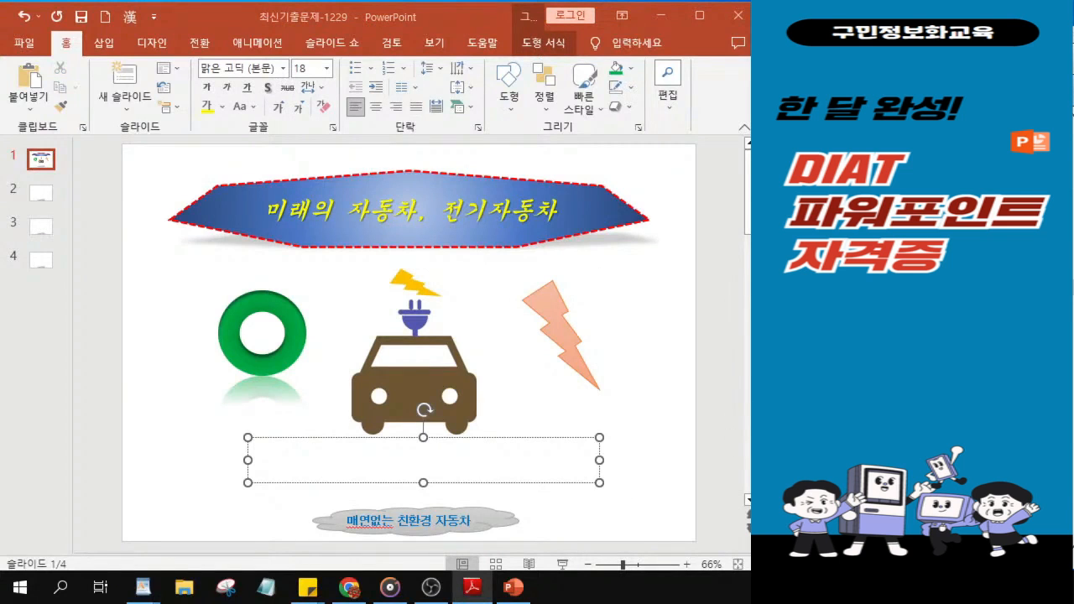
pyautogui.scroll(8, 378, 470)
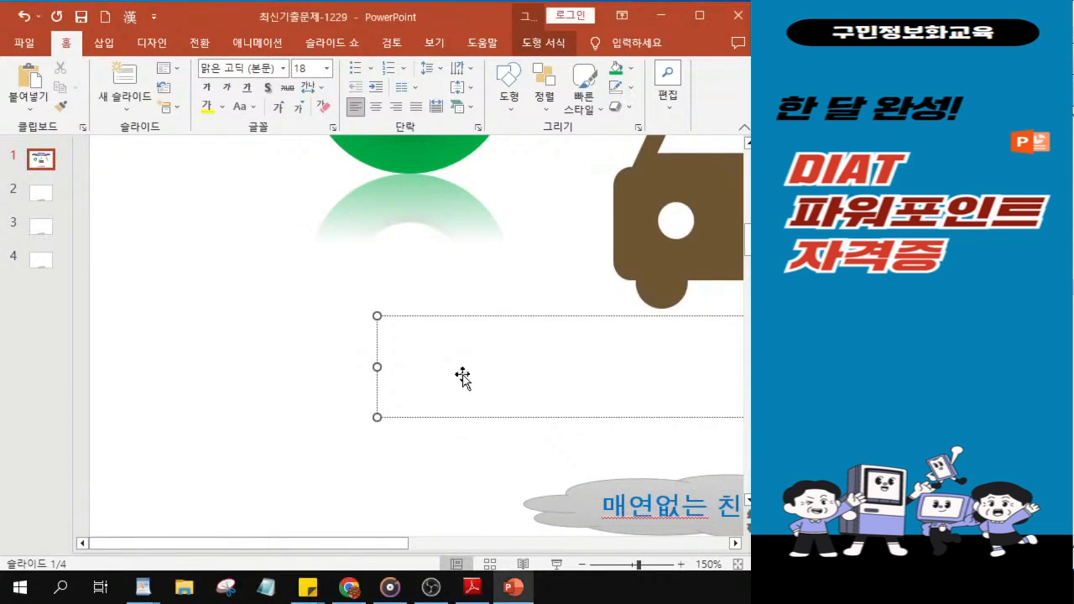
pyautogui.write('석')
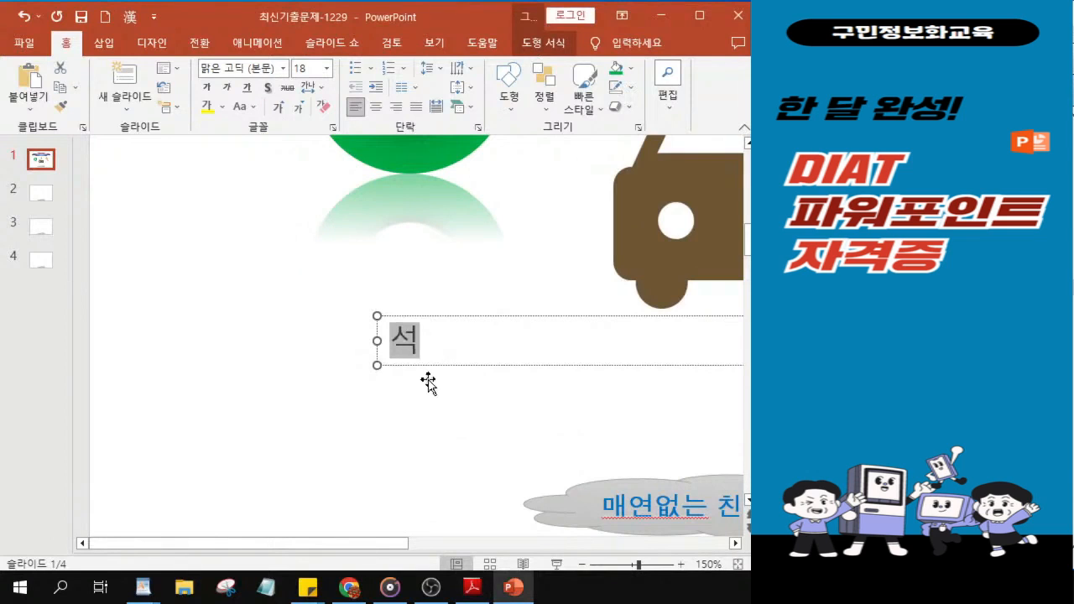
pyautogui.write('유 욘ㄹ')
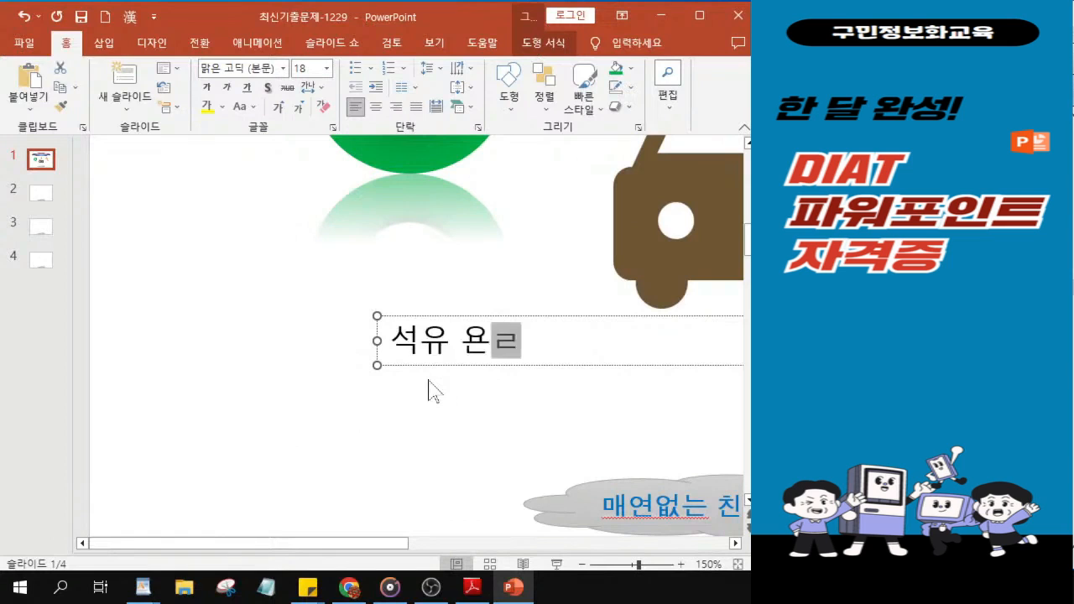
pyautogui.press('BackSpace')
pyautogui.press('BackSpace')
pyautogui.press('BackSpace')
pyautogui.write('연')
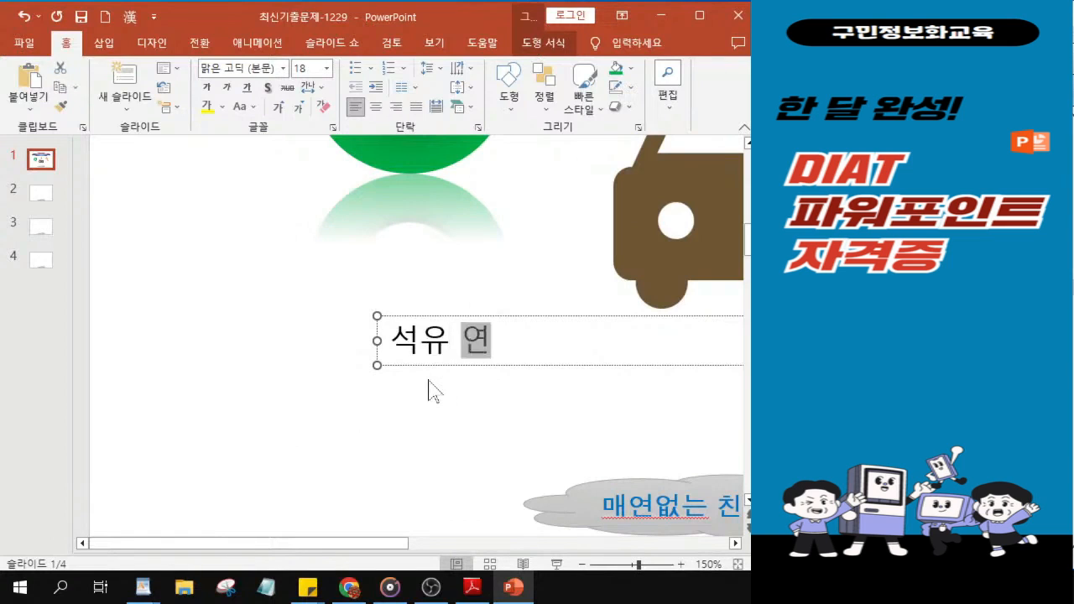
pyautogui.write('료와 엔진을')
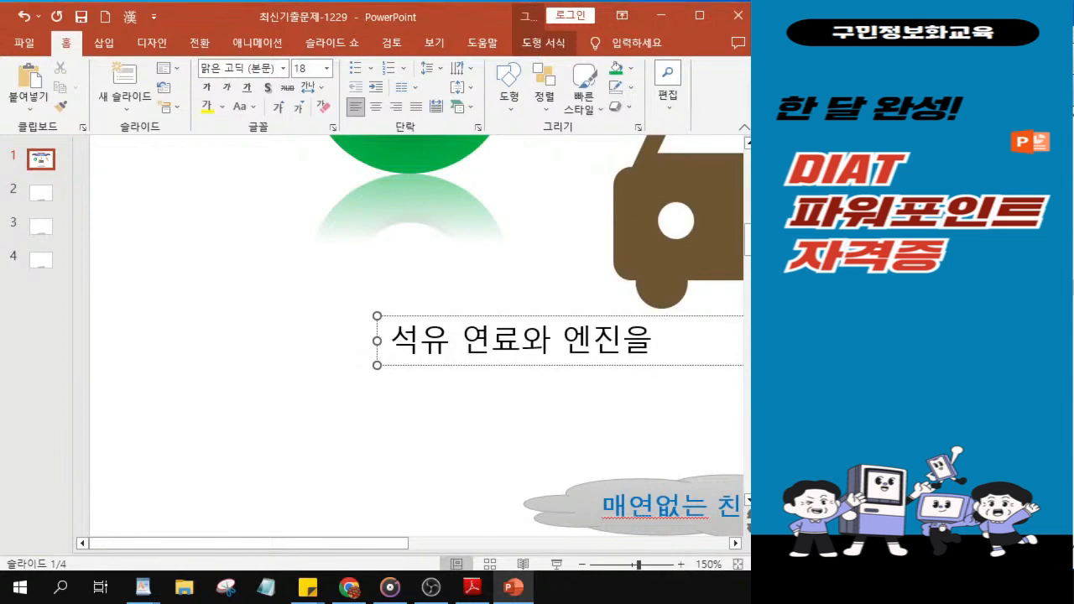
# Step: Complete the sentence in the text box with 사용하지 않는 자동차
pyautogui.hotkey('alt', 'Tab')
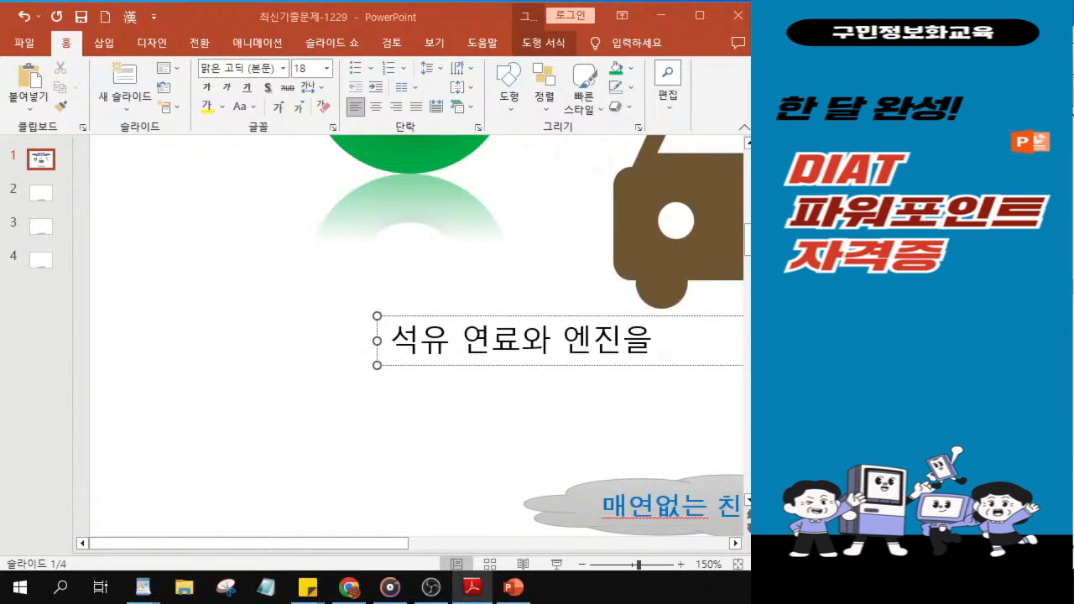
pyautogui.click(670, 343)
pyautogui.write('사용하지')
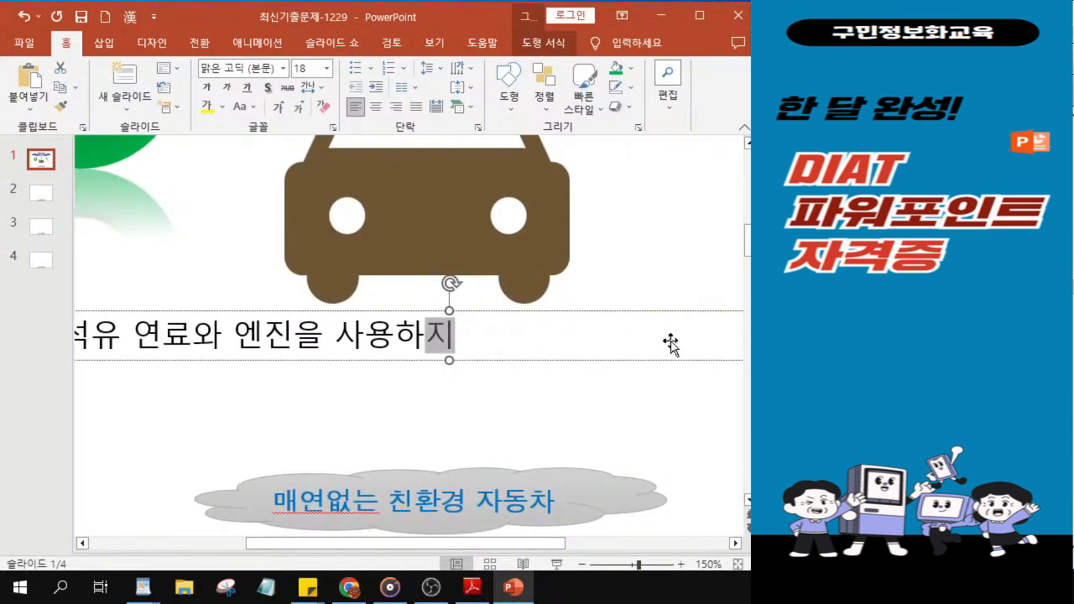
pyautogui.write(' 않')
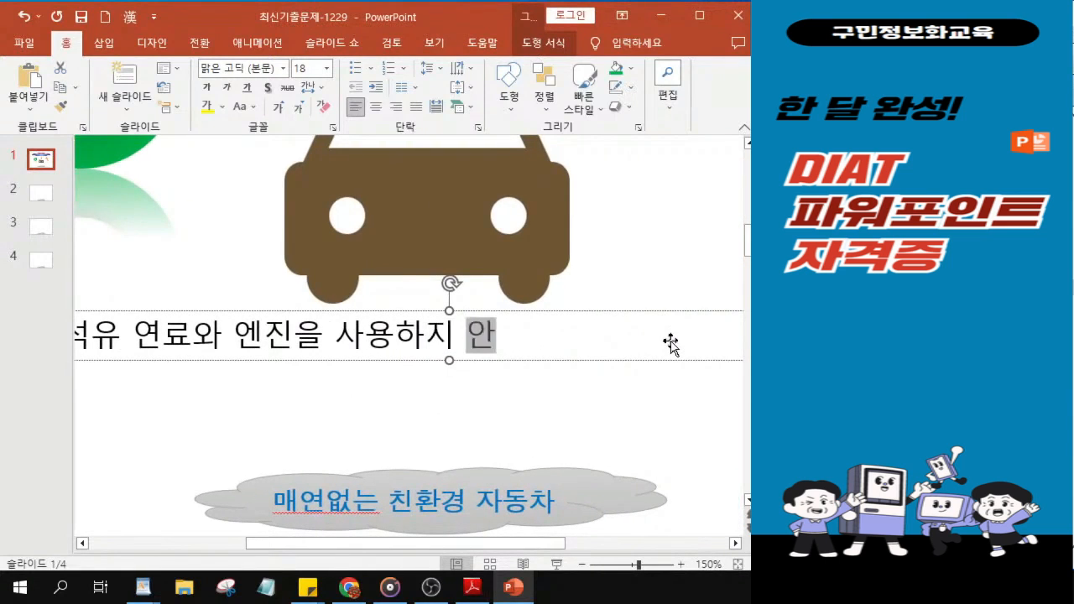
pyautogui.write('는 ')
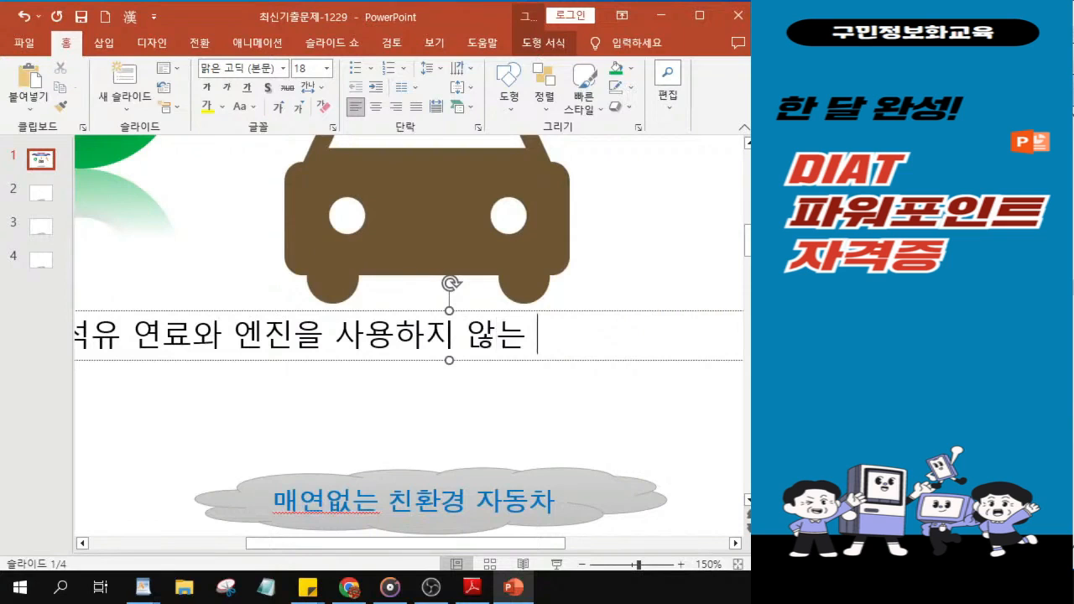
pyautogui.write('잔오차')
pyautogui.press('BackSpace')
pyautogui.press('BackSpace')
pyautogui.press('BackSpace')
pyautogui.press('BackSpace')
pyautogui.write('자동차')
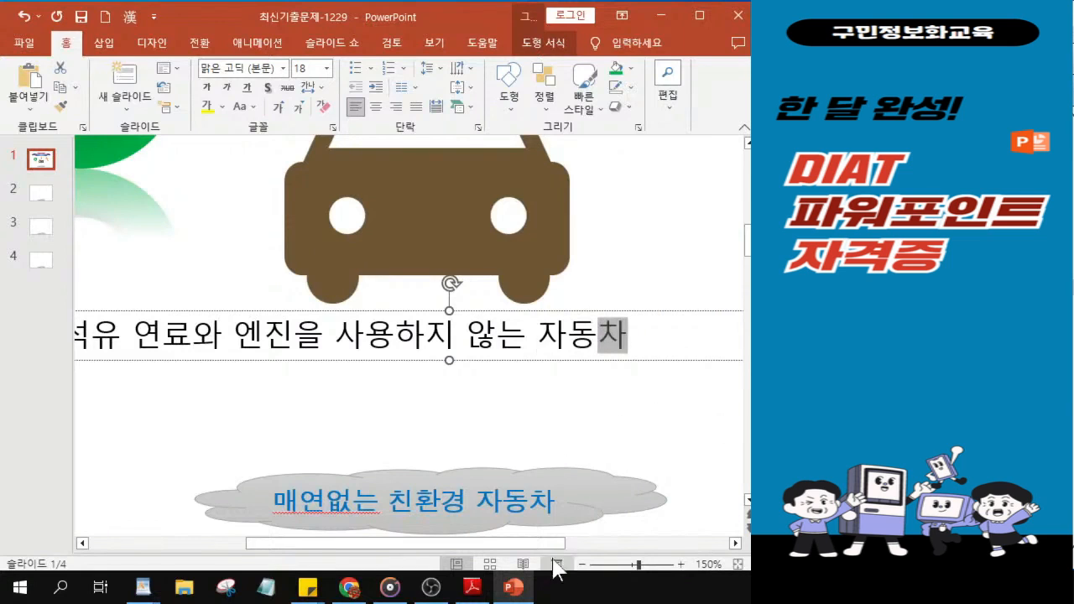
pyautogui.moveTo(526, 544); pyautogui.dragTo(507, 544)
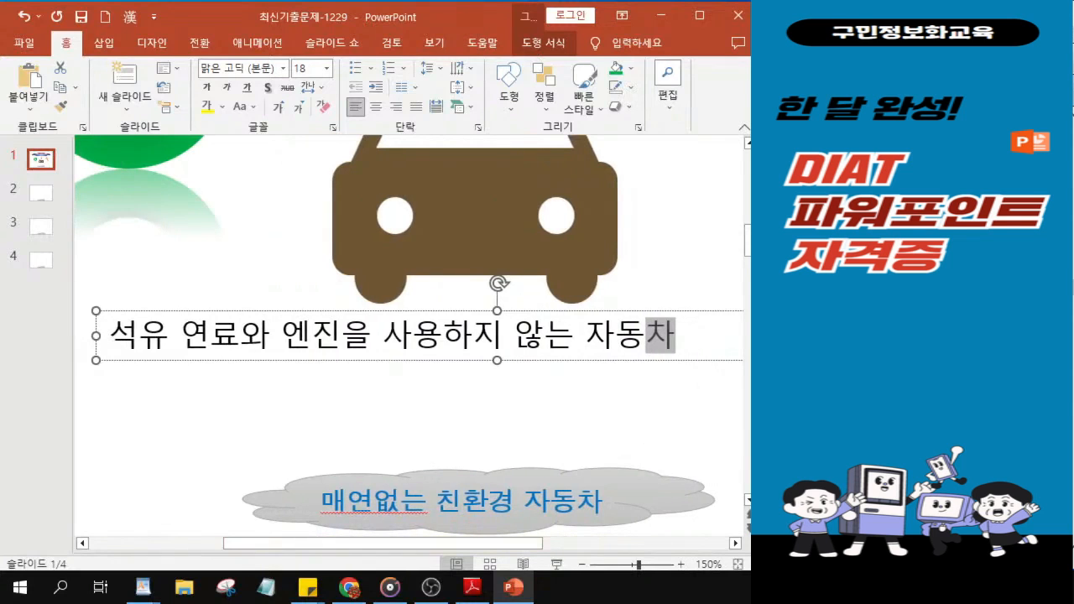
# Step: Collapse the slide thumbnail pane to widen the editing area
pyautogui.hotkey('alt', 'Tab')
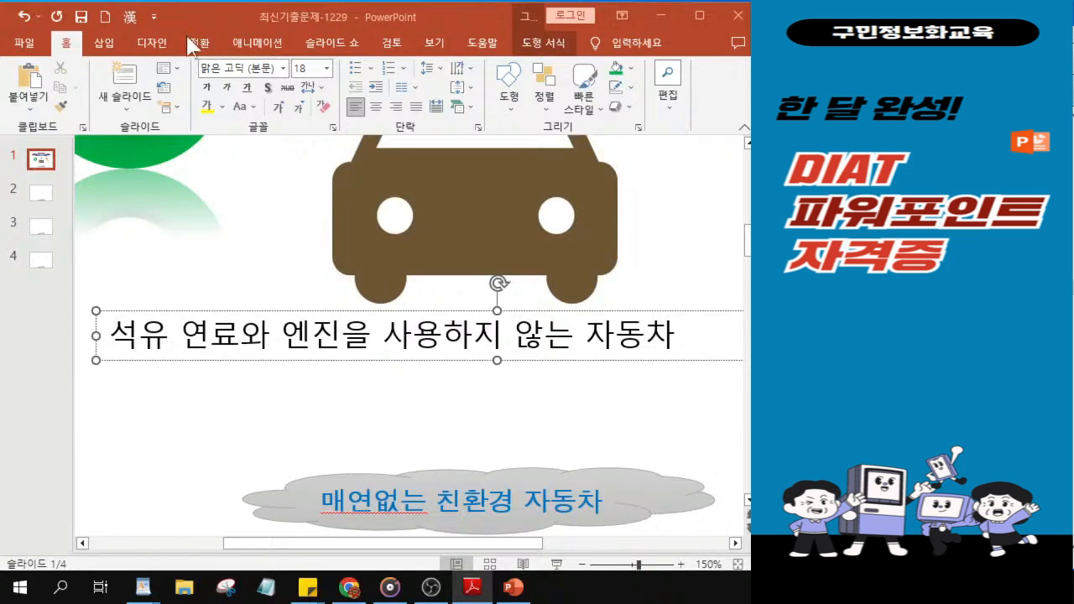
pyautogui.moveTo(73, 428); pyautogui.dragTo(20, 434)
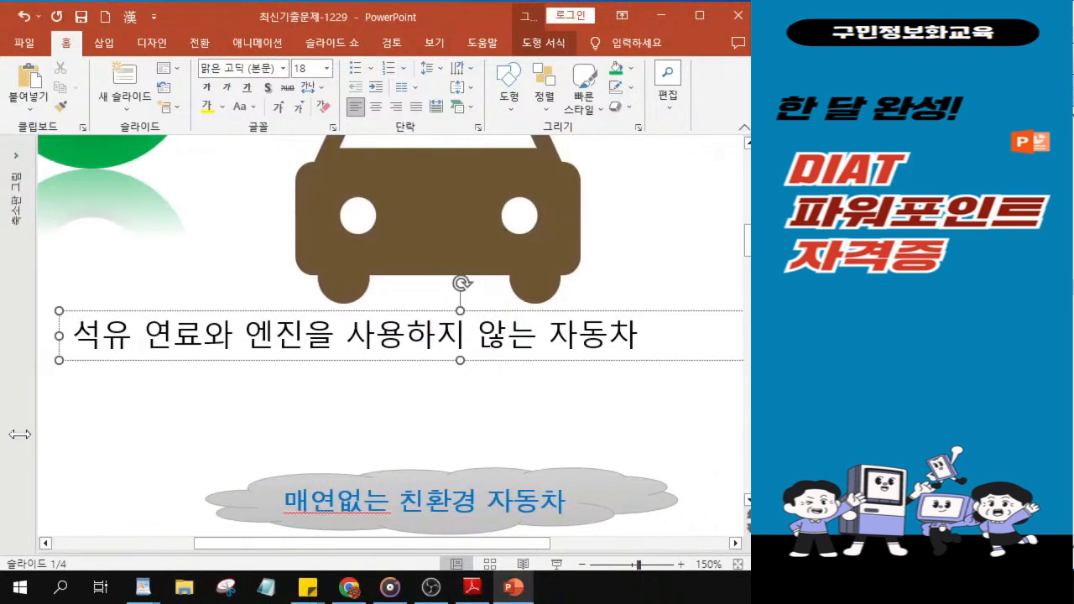
pyautogui.press('ctrl')
# Step: Set the font of the whole text box below the car to 돋움
pyautogui.click(266, 358)
pyautogui.press('ctrl')
pyautogui.press('ctrl')
pyautogui.press('ctrl')
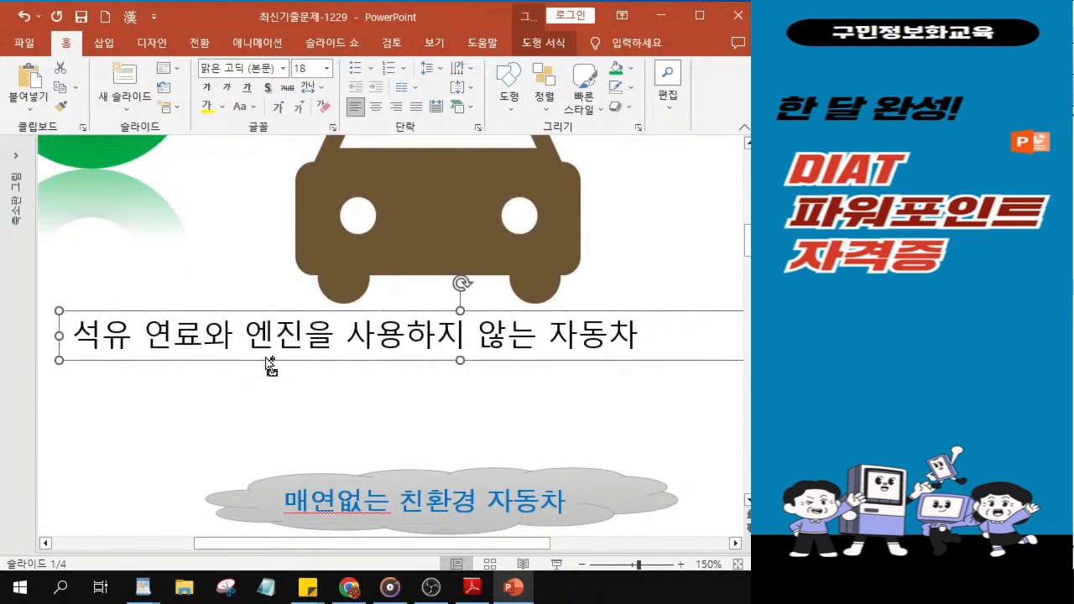
pyautogui.press('ctrl')
pyautogui.press('ctrl')
pyautogui.press('ctrl')
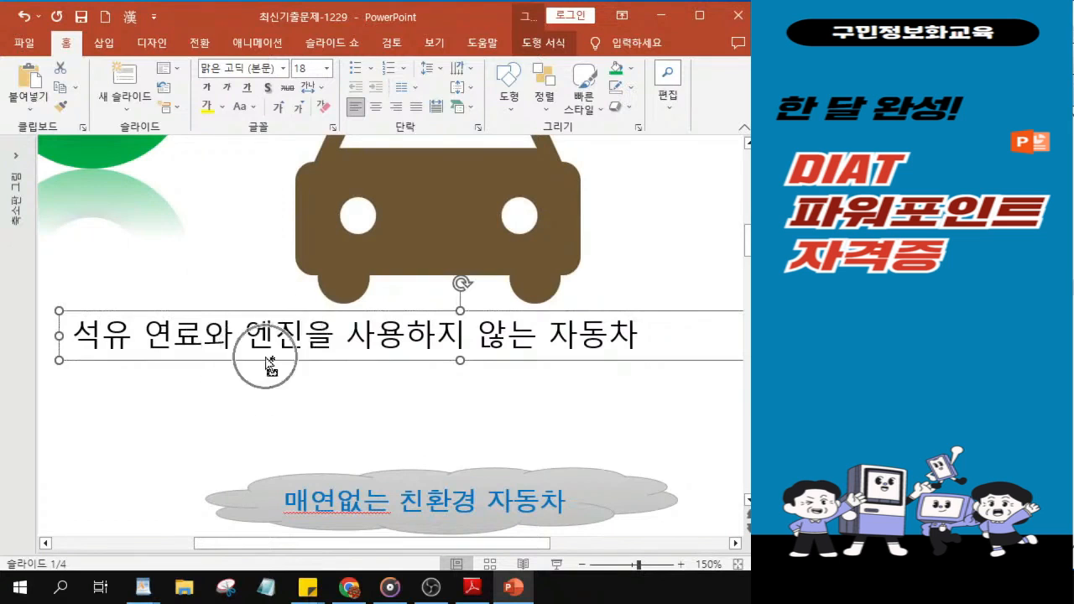
pyautogui.press('ctrl')
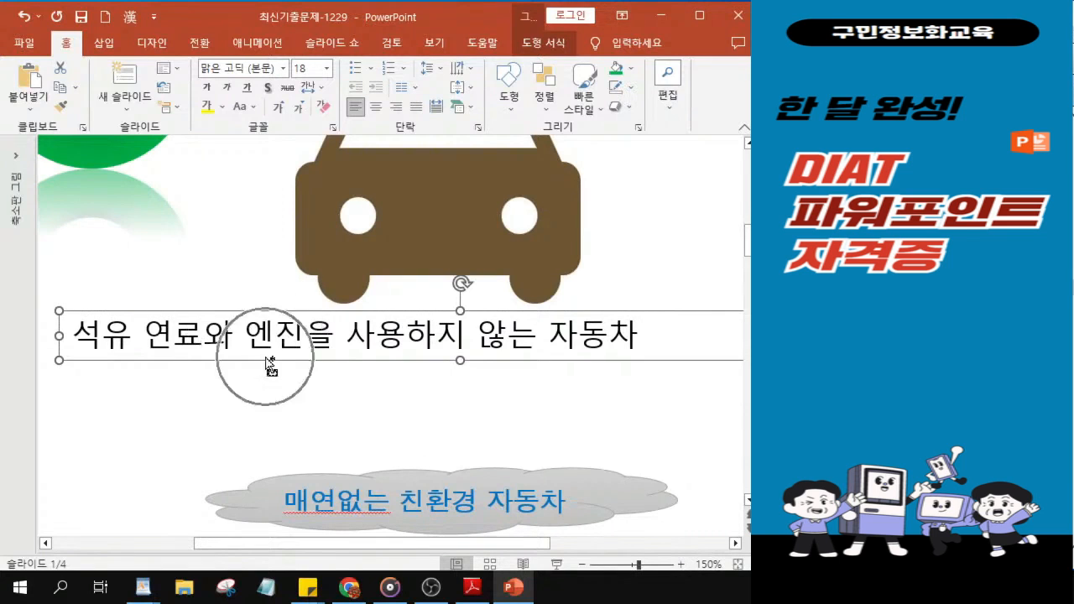
pyautogui.press('ctrl')
pyautogui.press('ctrl')
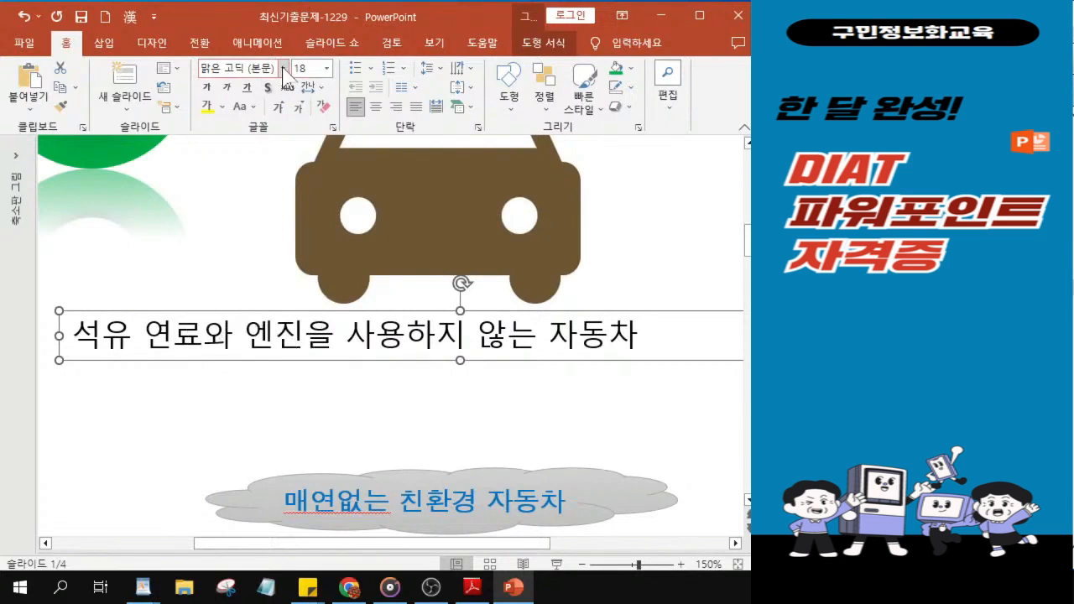
pyautogui.press('ctrl')
pyautogui.click(284, 68)
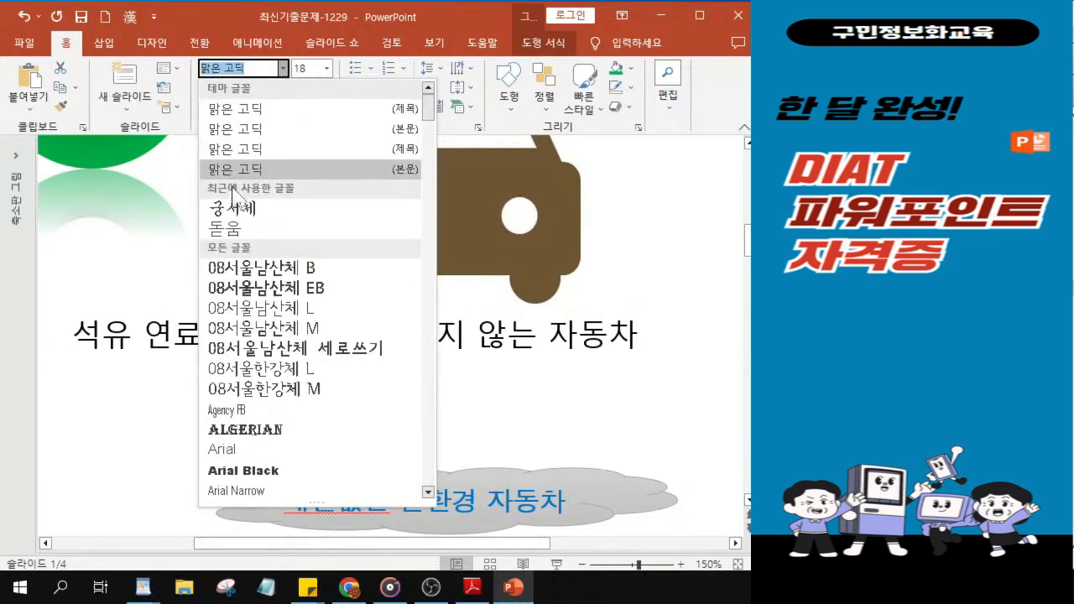
pyautogui.press('ctrl')
pyautogui.press('ctrl')
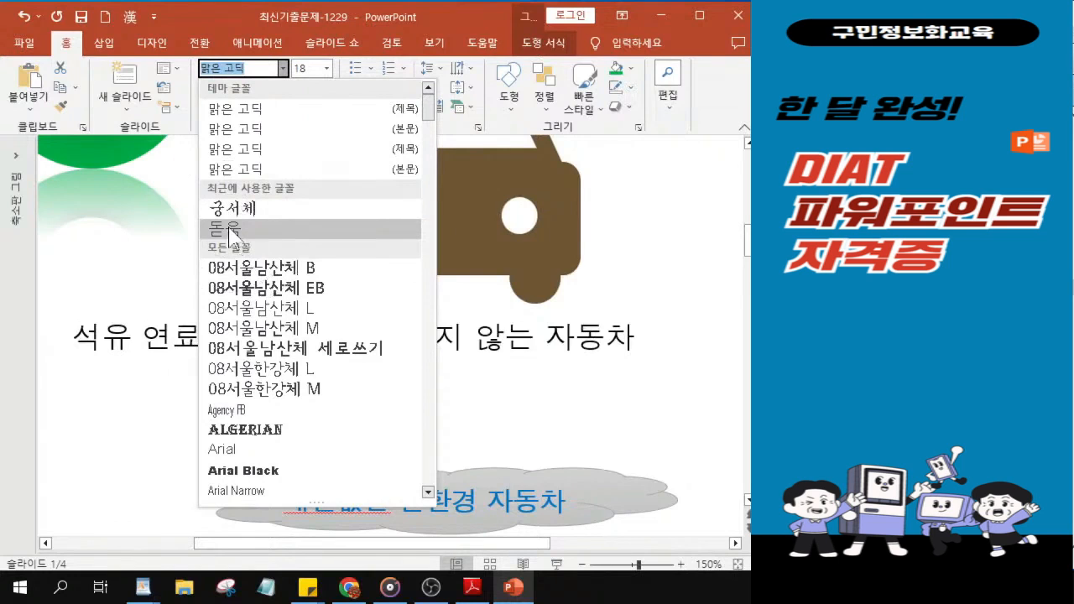
pyautogui.press('ctrl')
pyautogui.press('ctrl')
pyautogui.click(229, 229)
pyautogui.press('ctrl')
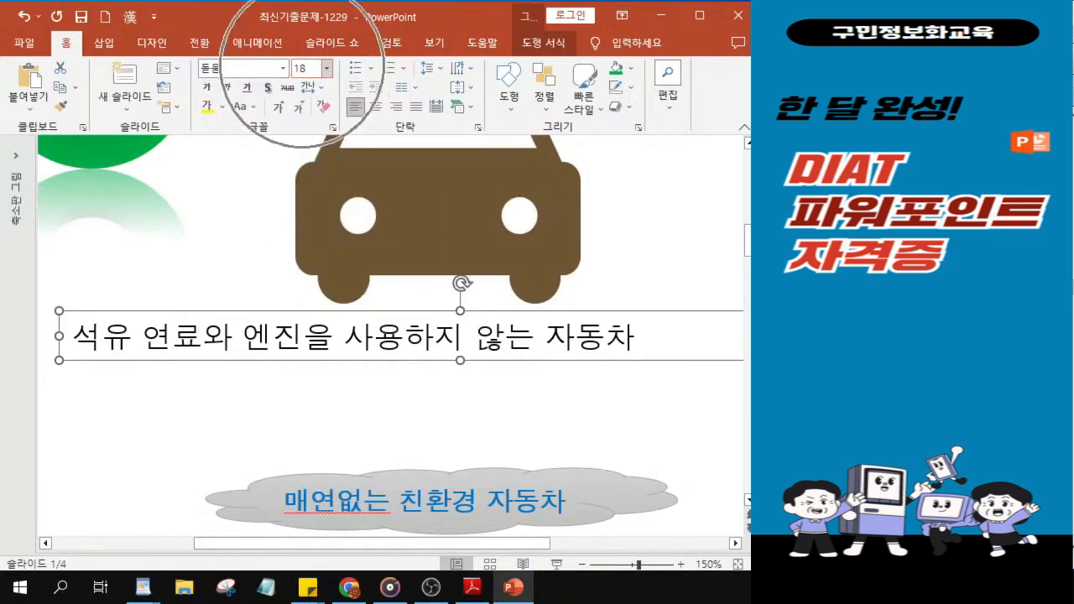
# Step: Set the text box's font size to 26 and make its text bold and underlined
pyautogui.click(307, 68)
pyautogui.write('26')
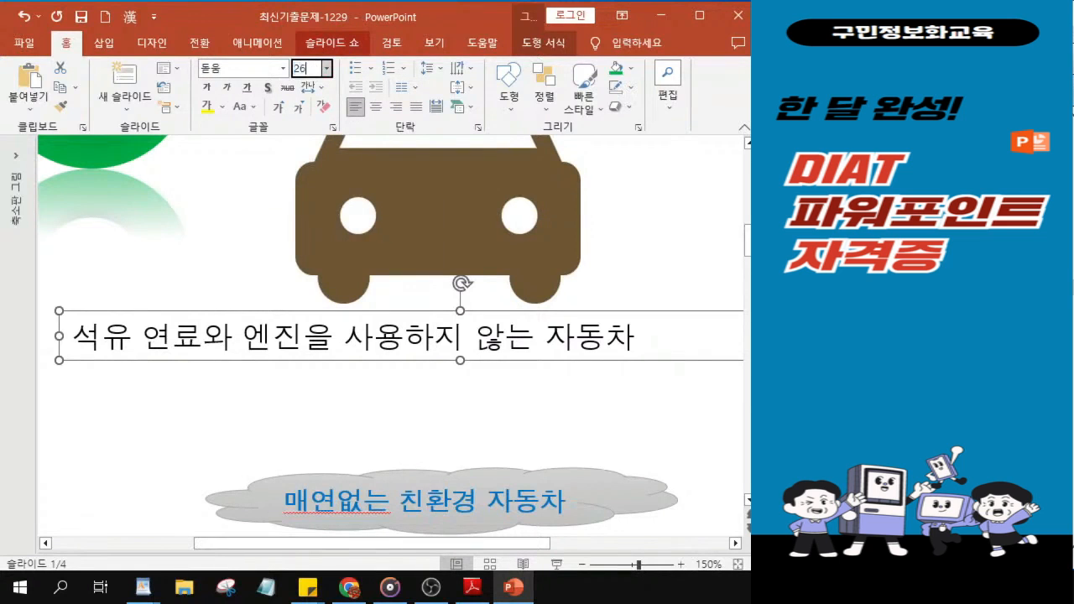
pyautogui.press('Return')
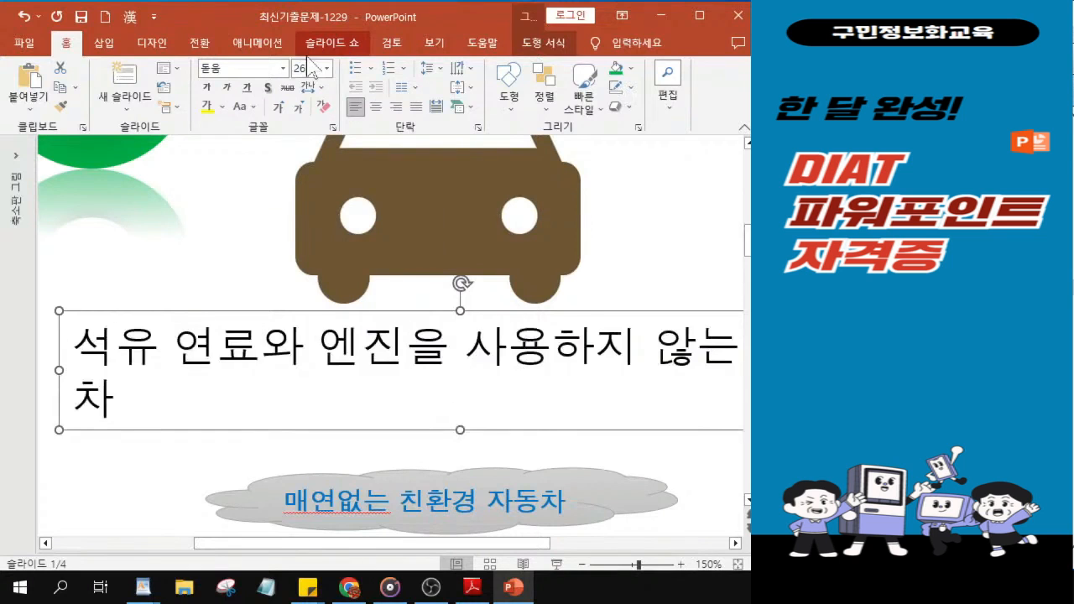
pyautogui.click(207, 87)
pyautogui.click(247, 87)
pyautogui.press('ctrl')
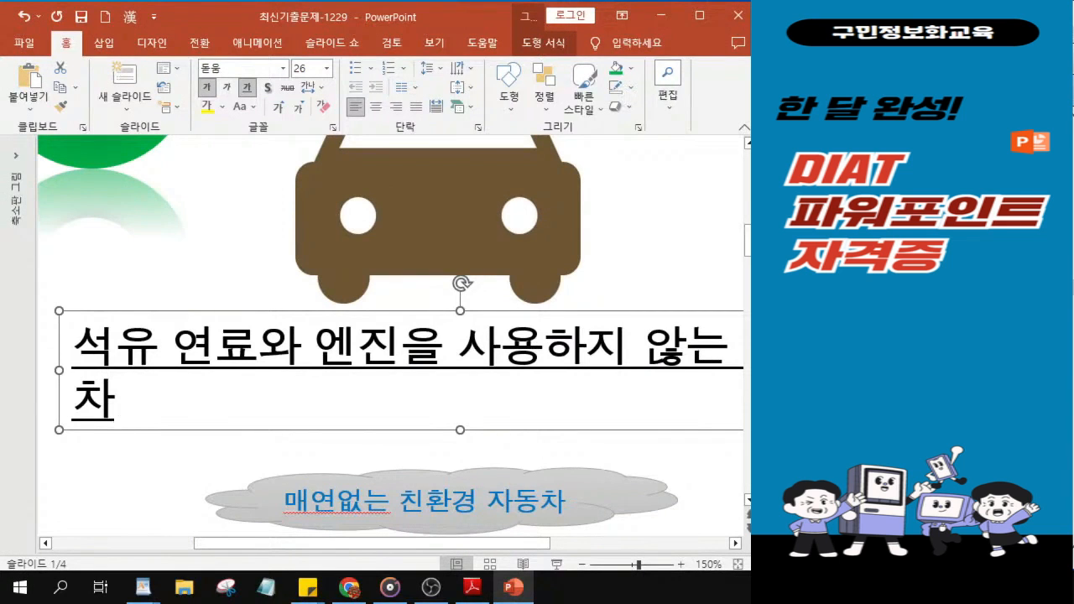
# Step: Widen the text box so its sentence fits on one line, and move it down to just above the gray cloud
pyautogui.scroll(-8, 391, 336)
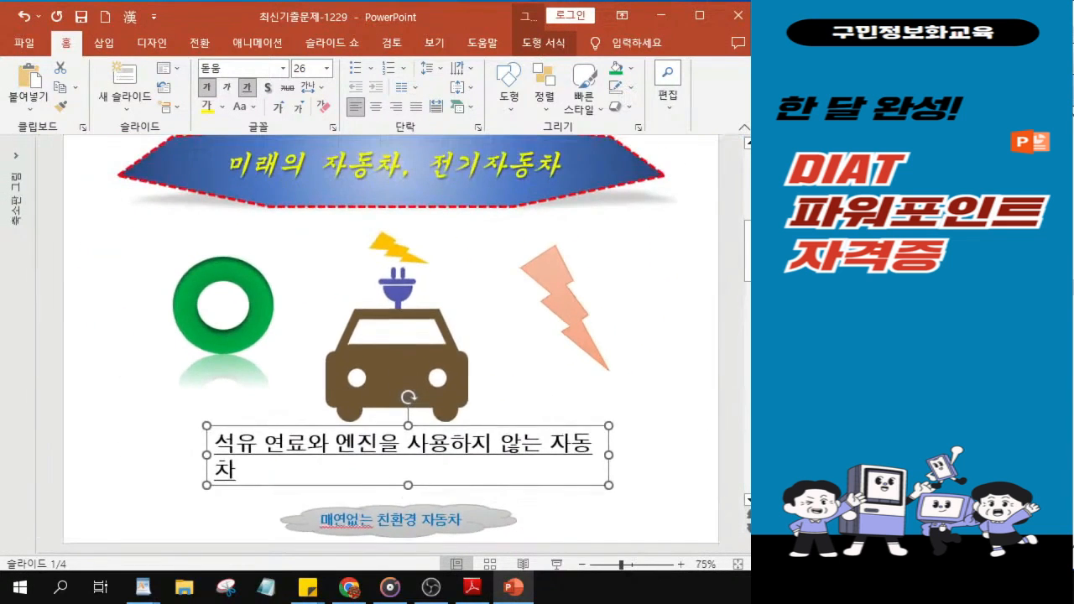
pyautogui.moveTo(609, 454); pyautogui.dragTo(644, 451)
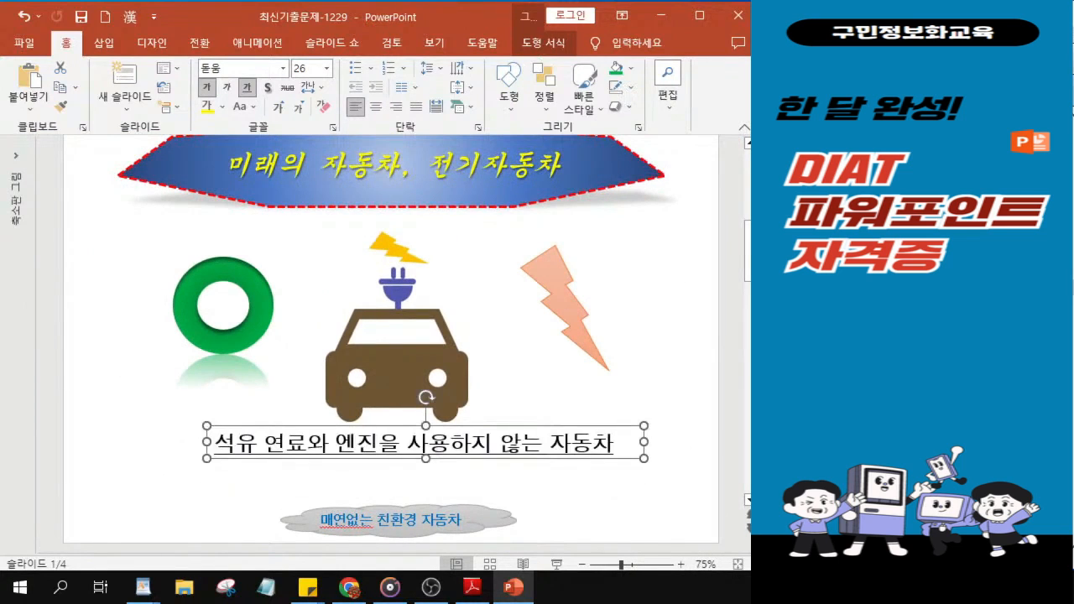
pyautogui.moveTo(388, 458); pyautogui.dragTo(373, 488)
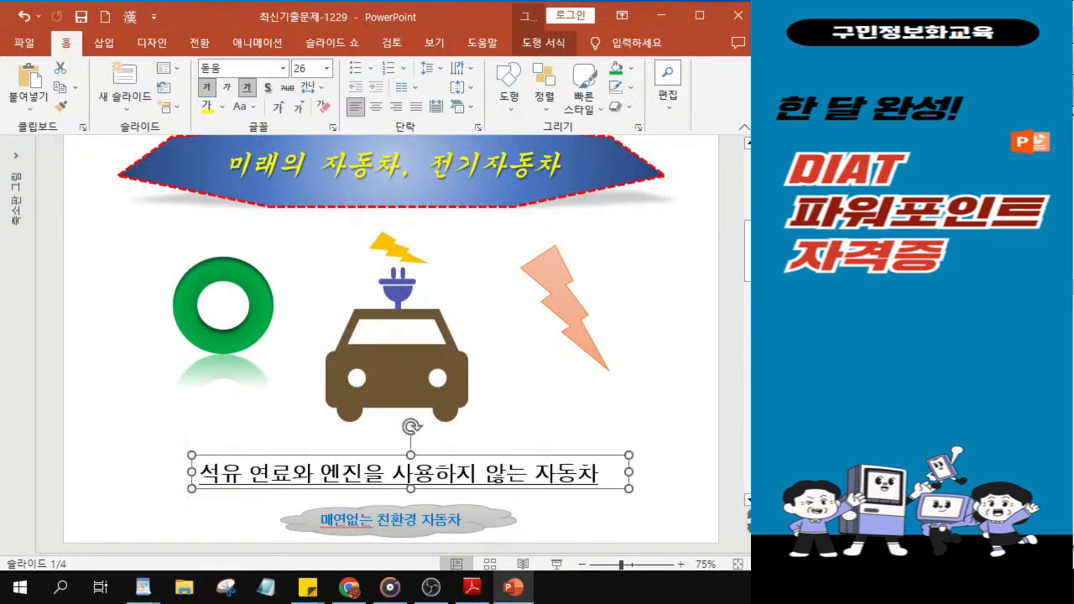
pyautogui.press('Escape')
pyautogui.click(376, 481)
pyautogui.press('Escape')
pyautogui.click(368, 487)
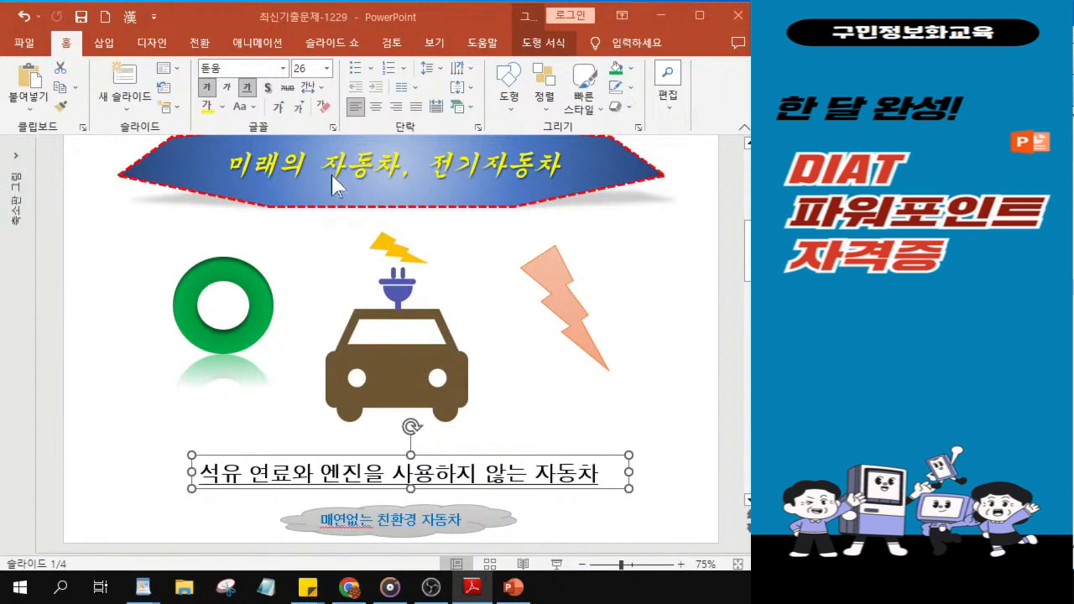
# Step: Apply the 올라오기 entrance animation to the blue heptagon title shape on slide 1
pyautogui.click(319, 199)
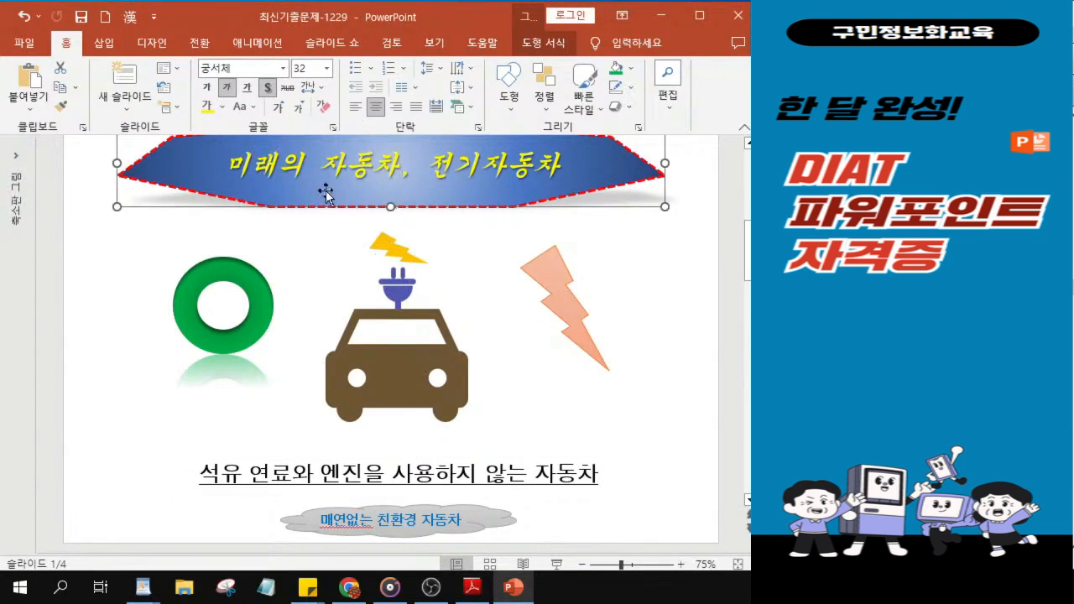
pyautogui.scroll(1, 324, 193)
pyautogui.press('ctrl')
pyautogui.press('ctrl')
pyautogui.press('ctrl')
pyautogui.press('ctrl')
pyautogui.press('ctrl')
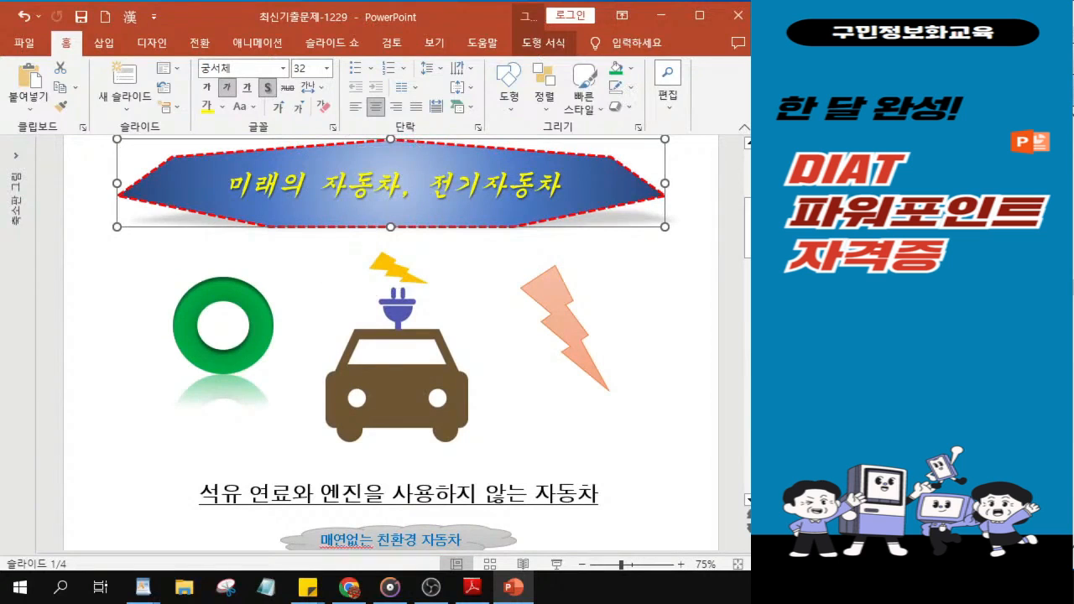
pyautogui.hotkey('alt', 'Tab')
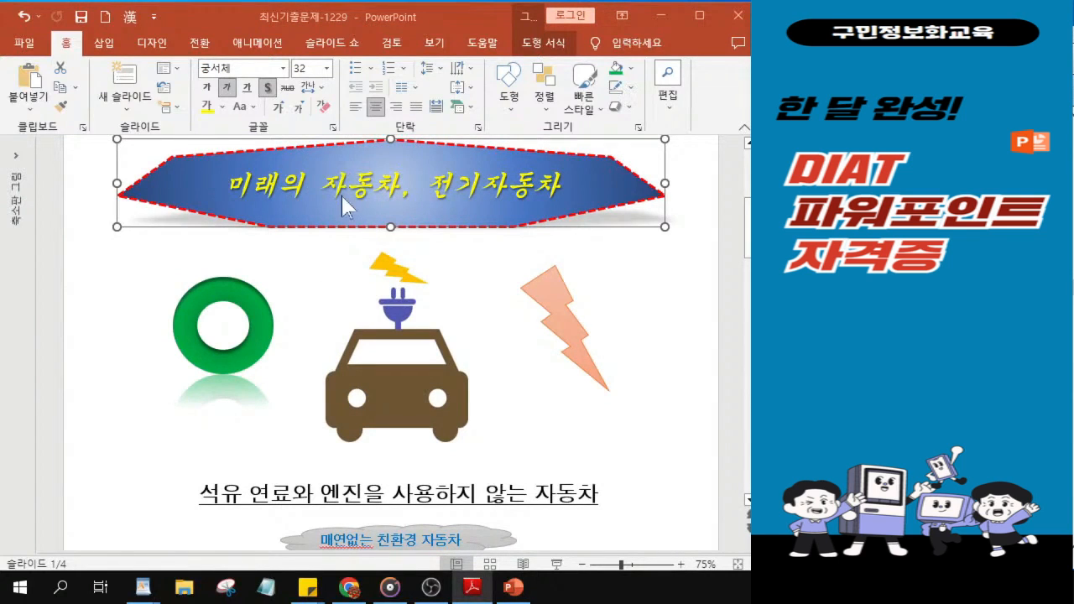
pyautogui.click(240, 29)
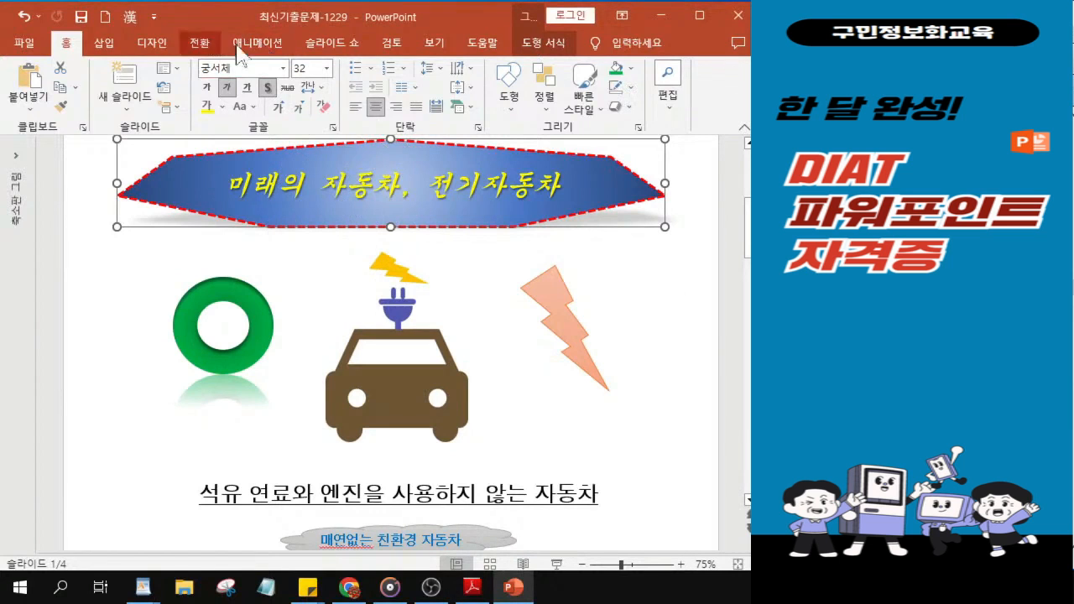
pyautogui.click(249, 45)
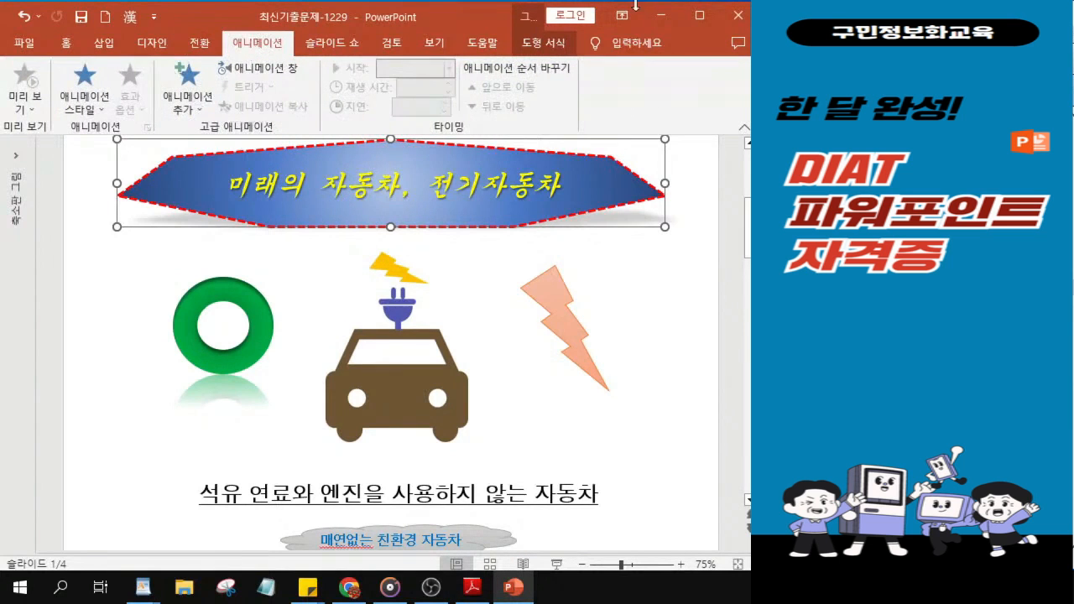
pyautogui.click(699, 15)
pyautogui.click(267, 43)
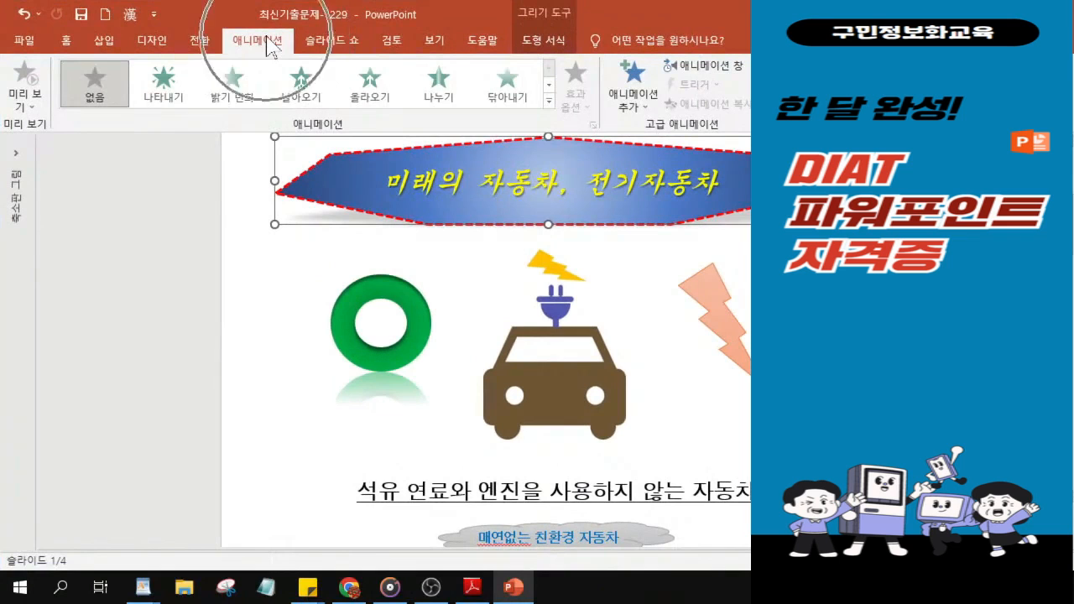
pyautogui.click(373, 95)
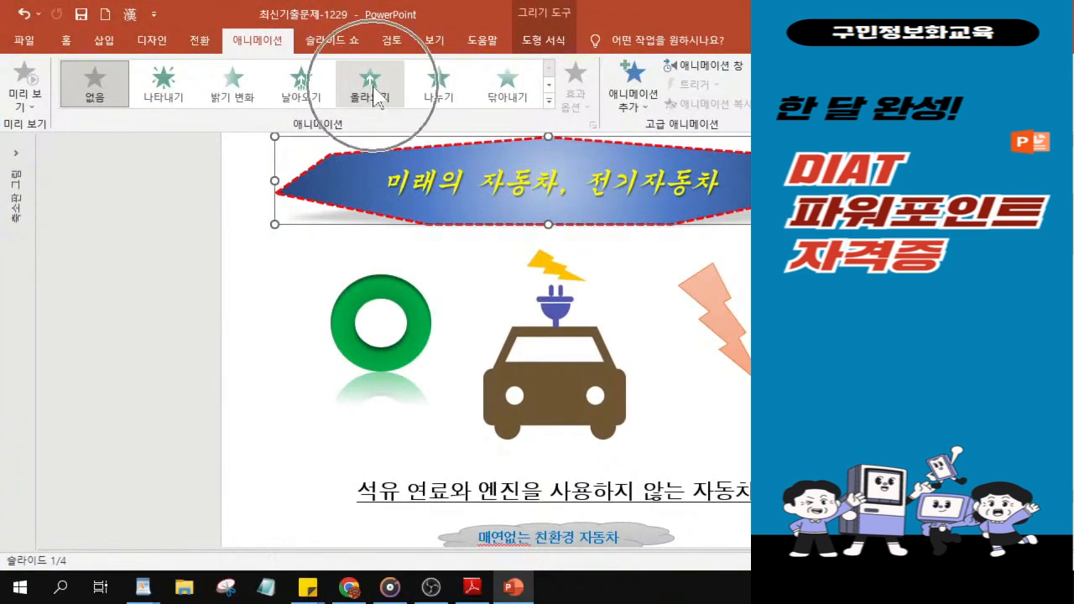
pyautogui.click(373, 95)
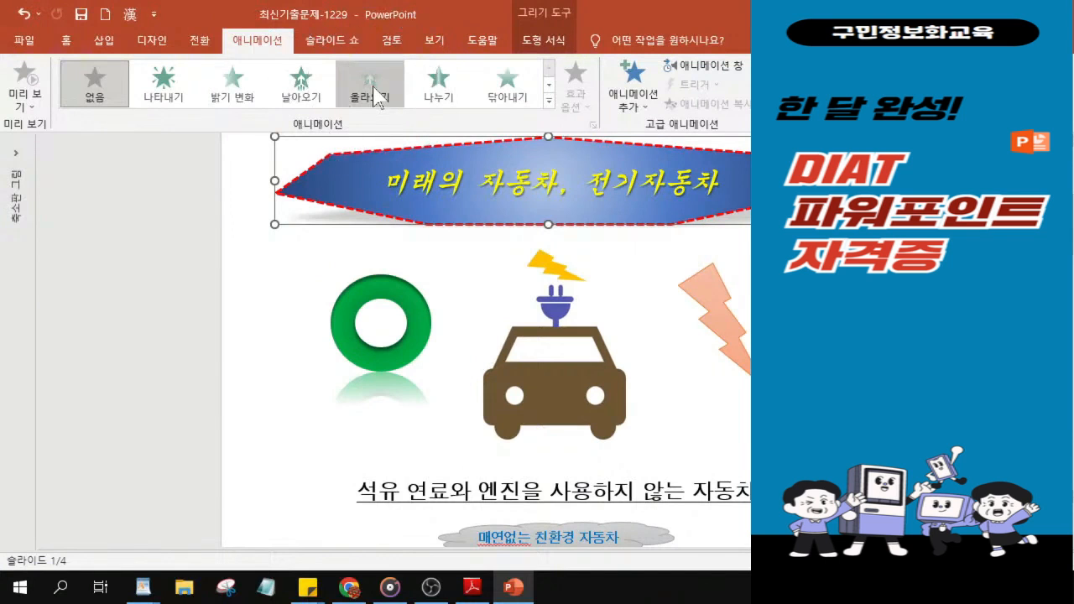
pyautogui.click(373, 95)
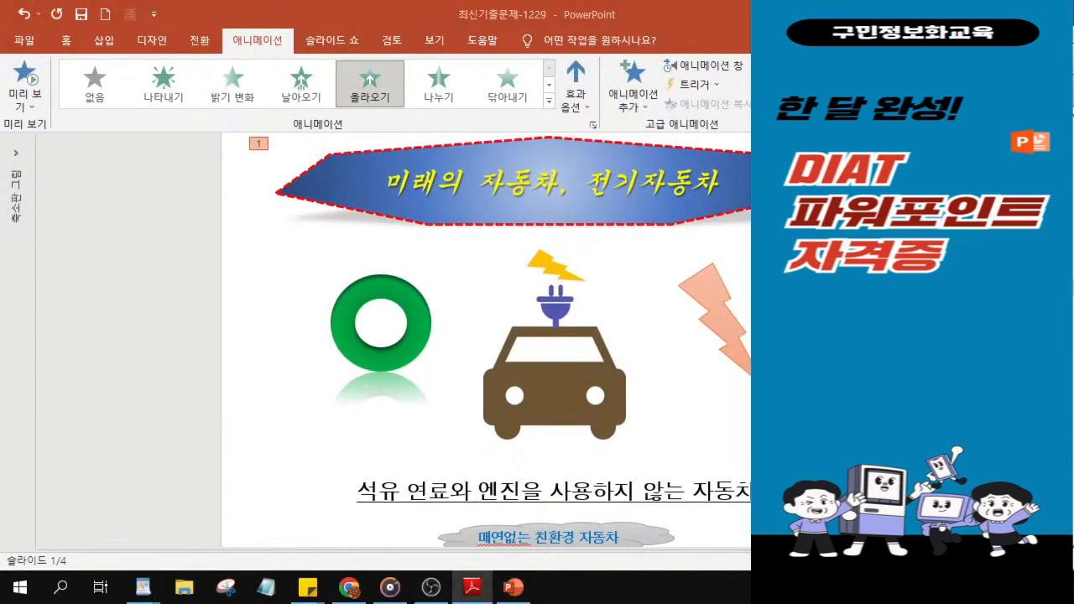
# Step: Switch to the exam PDF in Adobe Reader and compare slide 1 with its sample output, then return to PowerPoint
pyautogui.click(471, 587)
pyautogui.scroll(10, 375, 241)
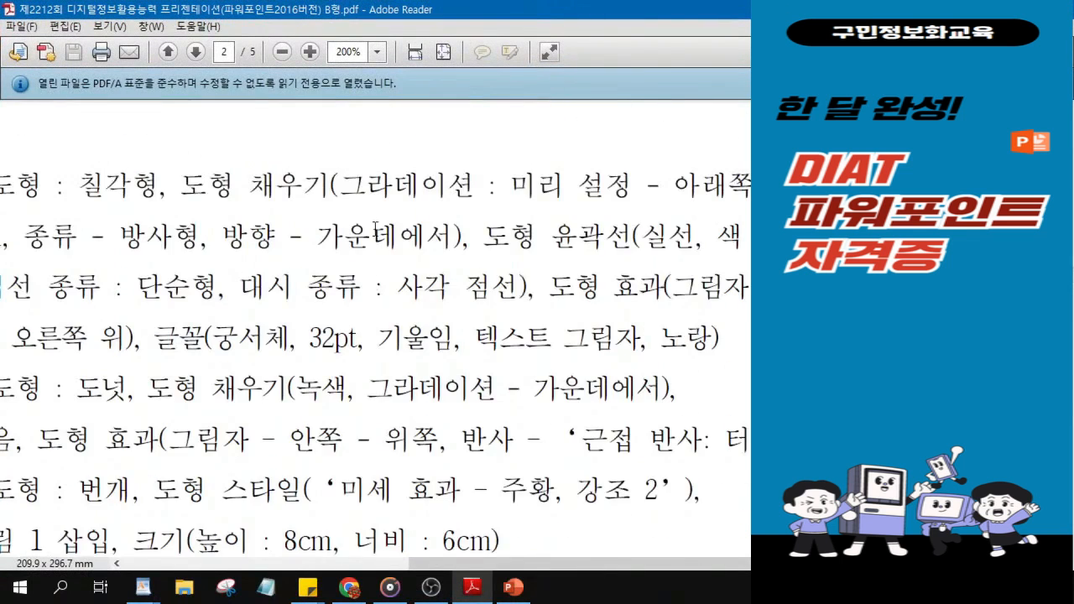
pyautogui.scroll(8, 375, 241)
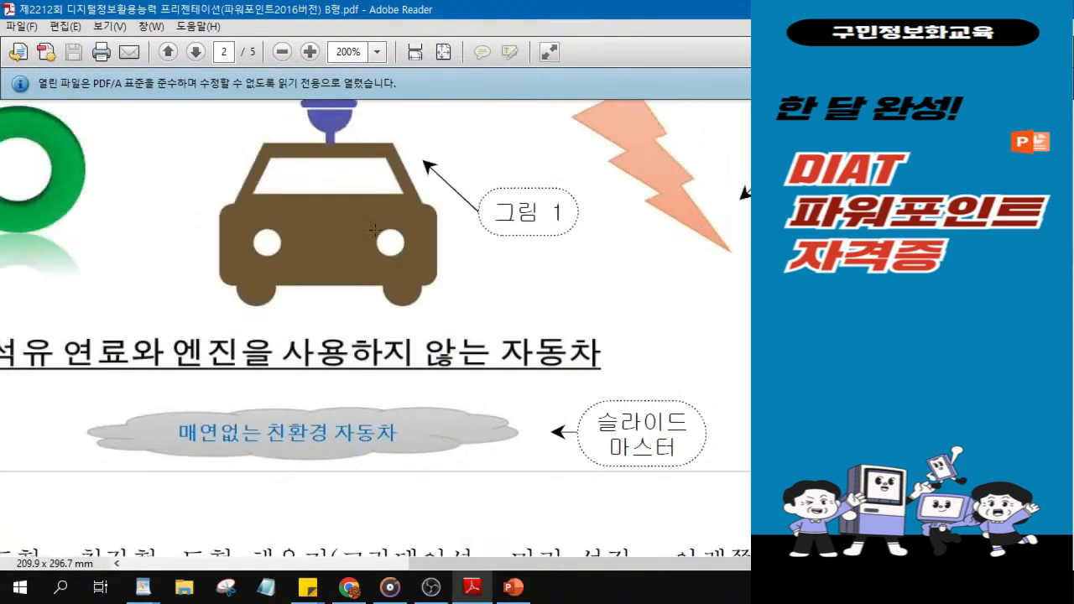
pyautogui.scroll(5, 375, 230)
pyautogui.scroll(-2, 238, 257)
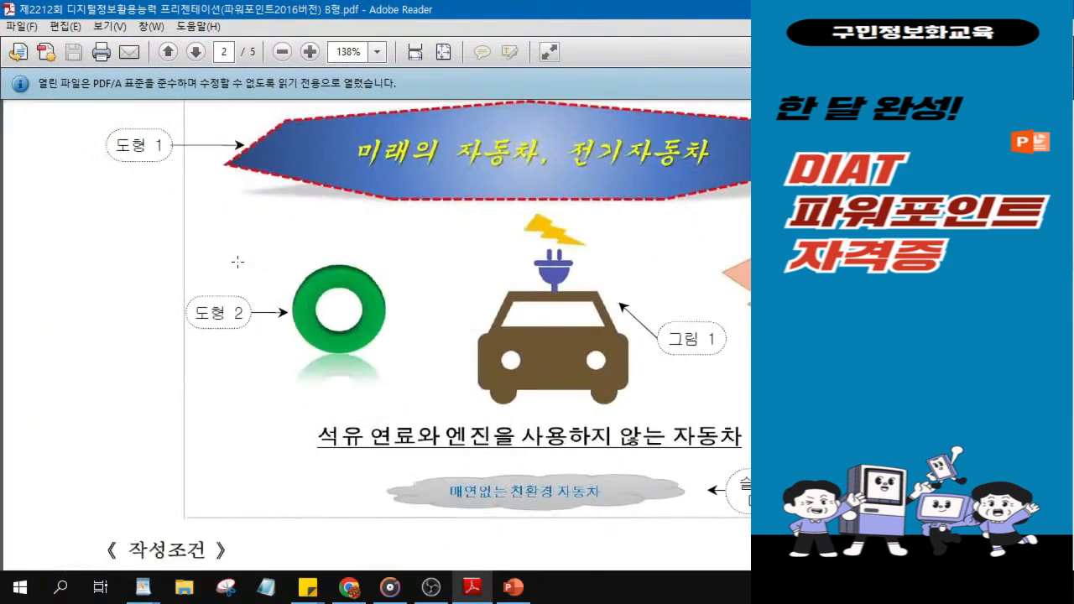
pyautogui.scroll(2, 745, 281)
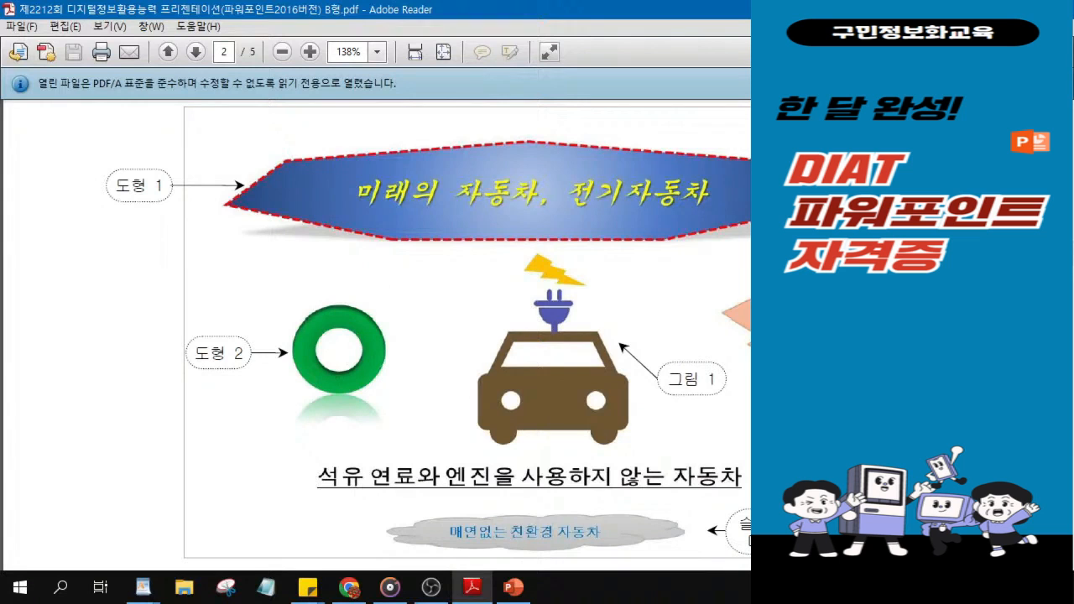
pyautogui.moveTo(705, 17); pyautogui.dragTo(915, 28)
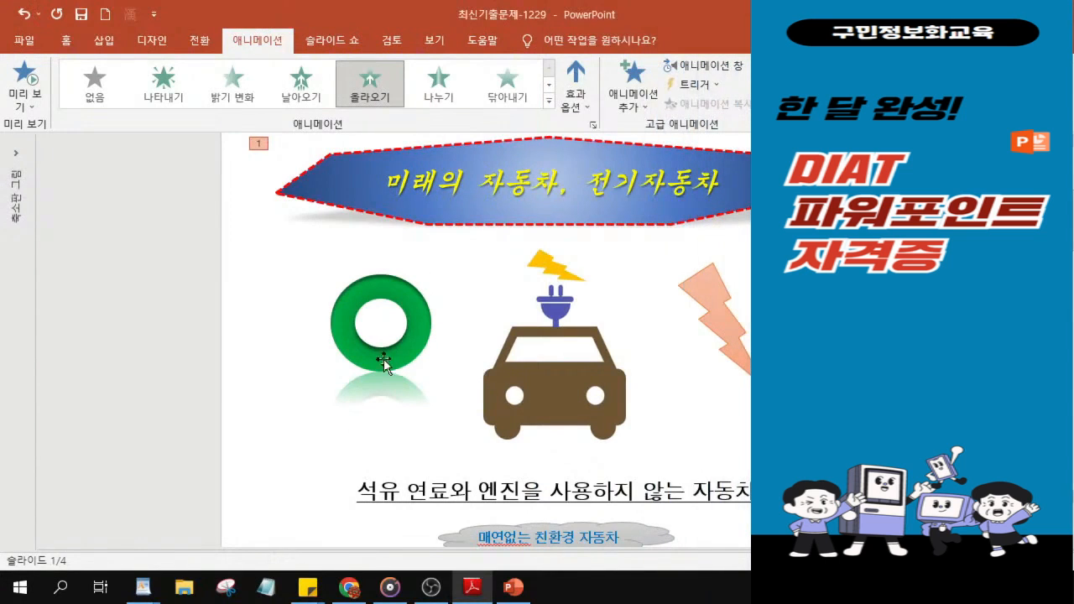
# Step: Move the green donut and the orange lightning bolt slightly down and the car picture slightly up to match the sample
pyautogui.moveTo(372, 361); pyautogui.dragTo(375, 380)
pyautogui.moveTo(746, 365); pyautogui.dragTo(749, 370)
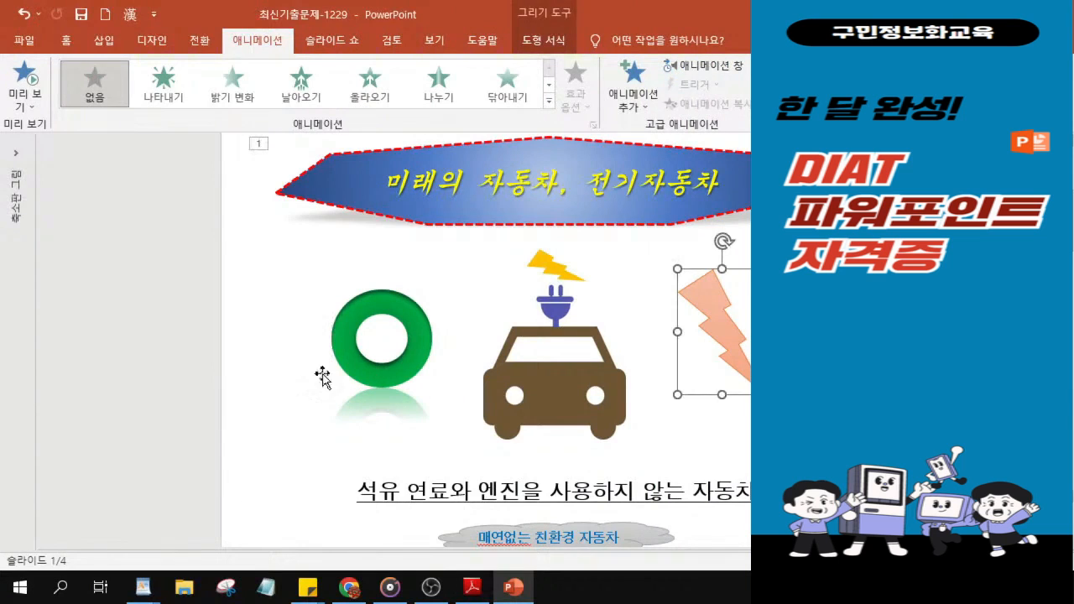
pyautogui.click(536, 390)
pyautogui.moveTo(535, 390); pyautogui.dragTo(566, 403)
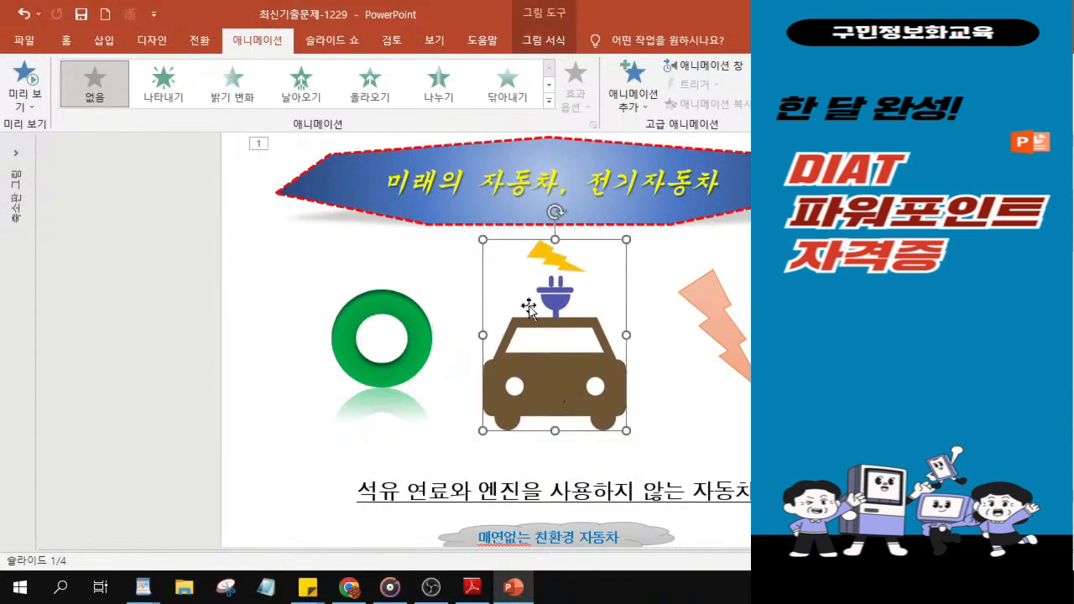
# Step: Save the presentation with slide 1 completed
pyautogui.click(83, 23)
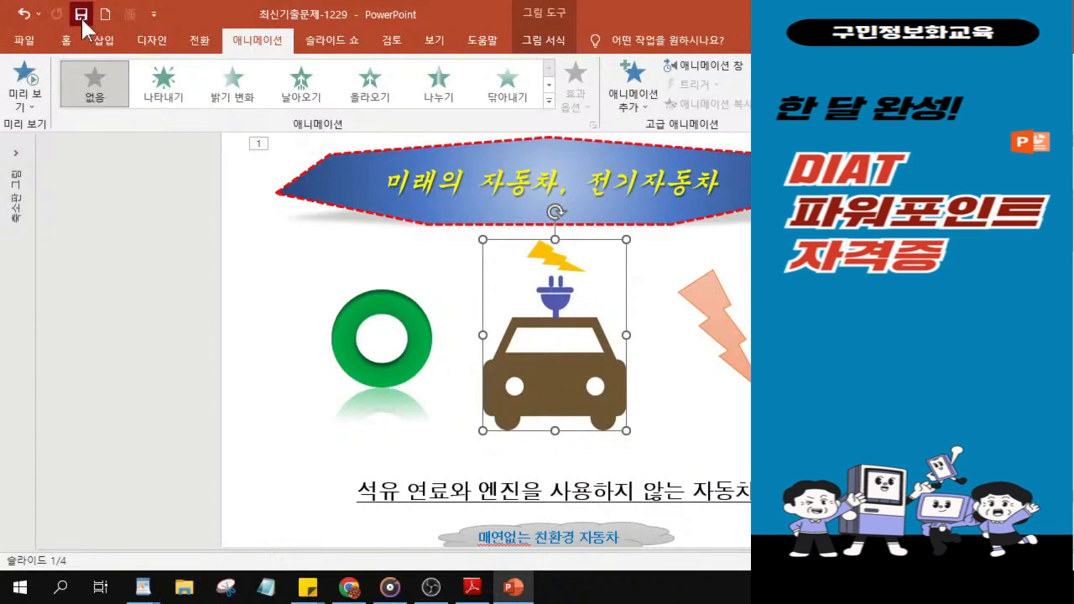
pyautogui.click(83, 19)
pyautogui.click(82, 20)
pyautogui.click(82, 19)
# Step: Expand the slide thumbnails, open the empty slide 2 for editing, and collapse the thumbnails again
pyautogui.click(18, 168)
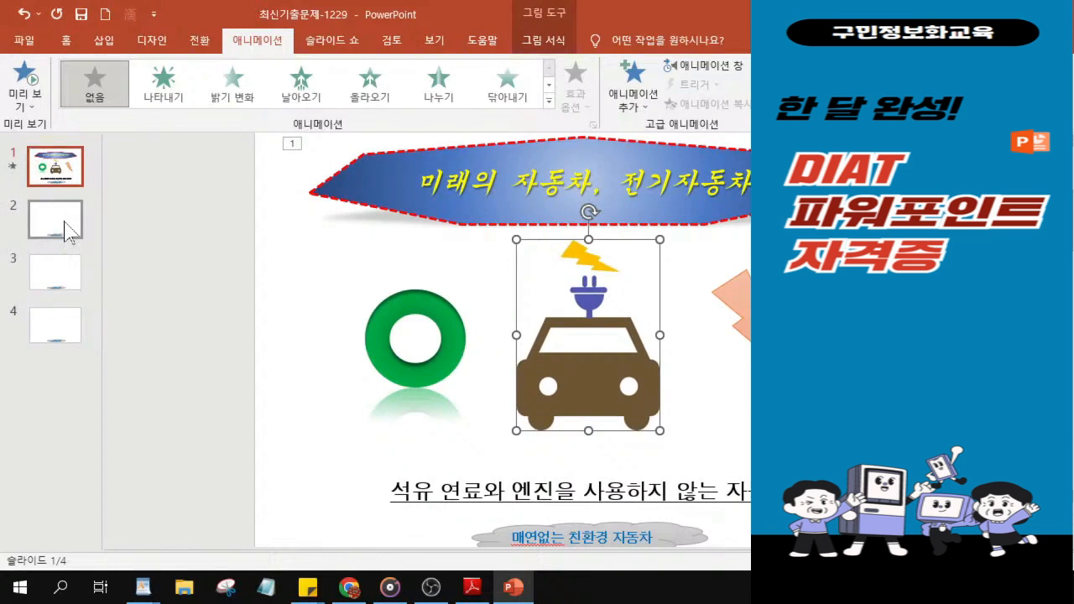
pyautogui.click(59, 220)
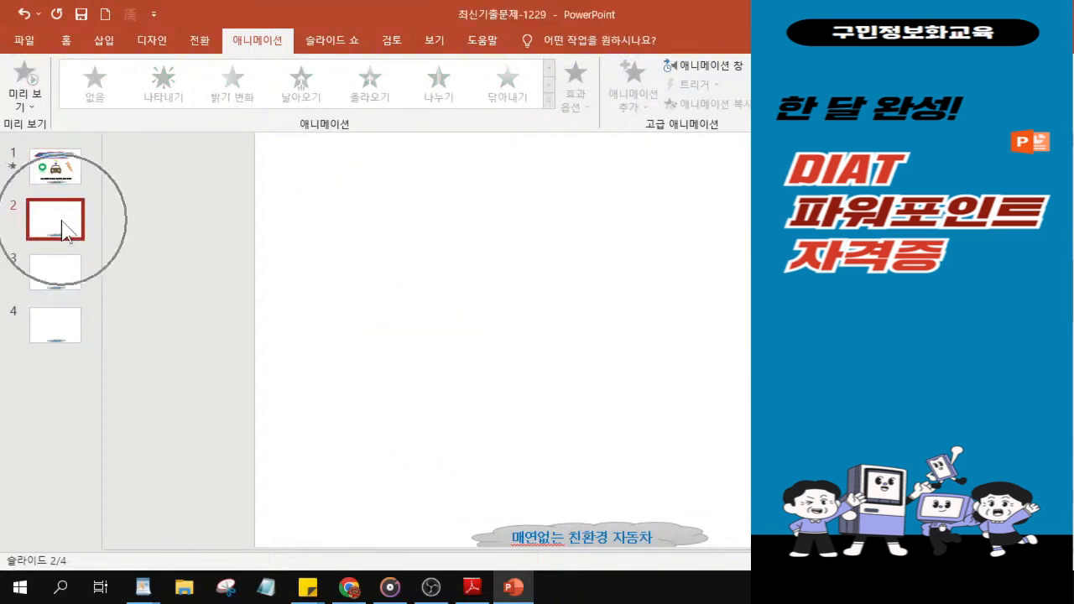
pyautogui.moveTo(562, 12); pyautogui.dragTo(376, 25)
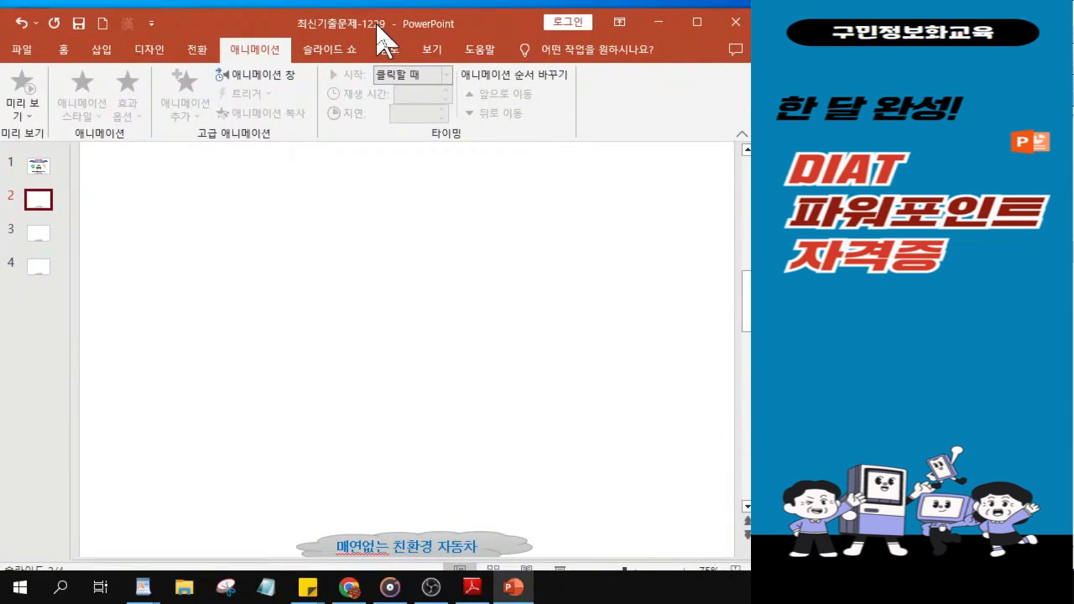
pyautogui.click(39, 202)
pyautogui.keyDown('ctrl'); pyautogui.click(40, 196); pyautogui.keyUp('ctrl')
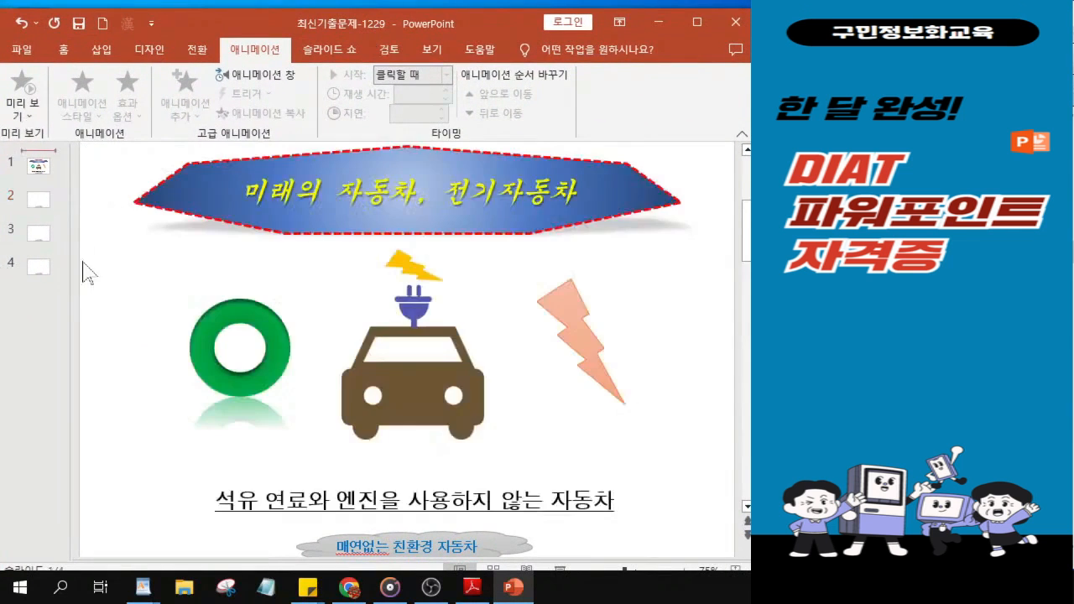
pyautogui.click(33, 203)
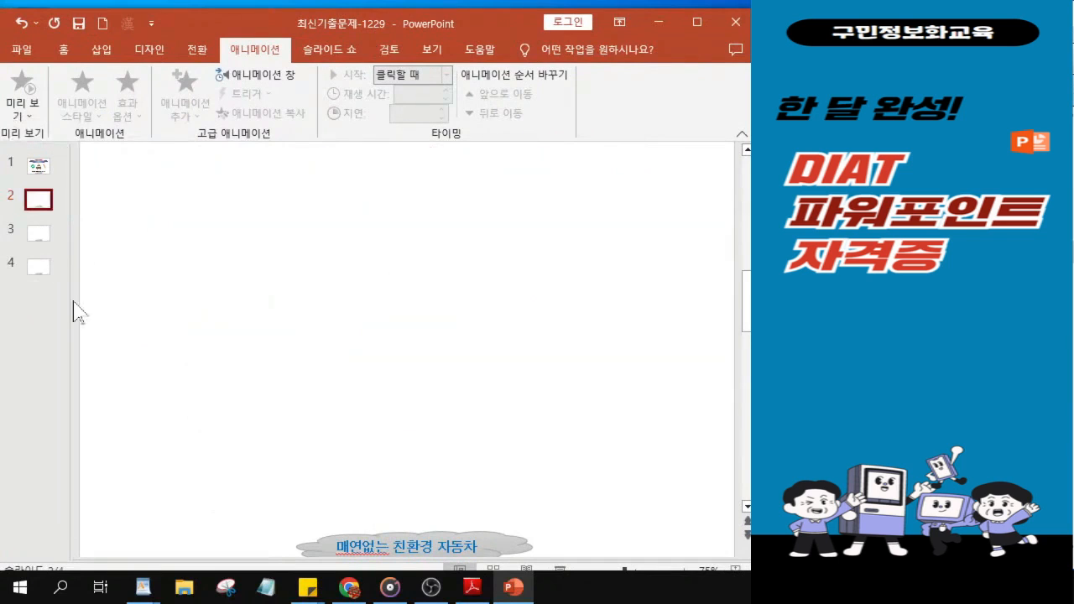
pyautogui.moveTo(58, 299); pyautogui.dragTo(11, 298)
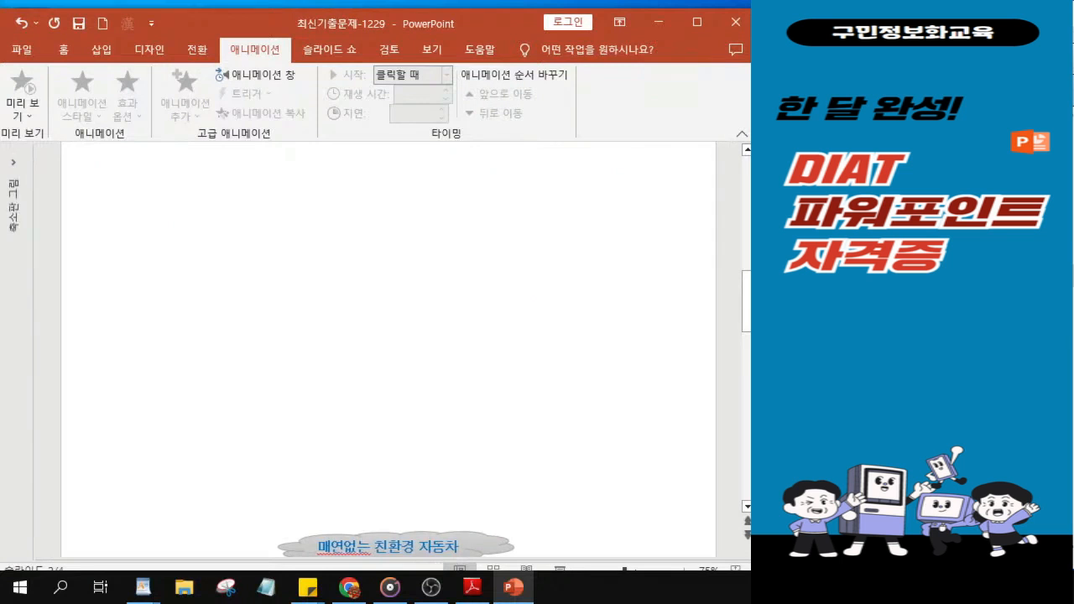
# Step: Switch to the exam PDF and examine the slide 2 sample output with its title, list shapes and circular diagram, then return to PowerPoint
pyautogui.hotkey('alt', 'Tab')
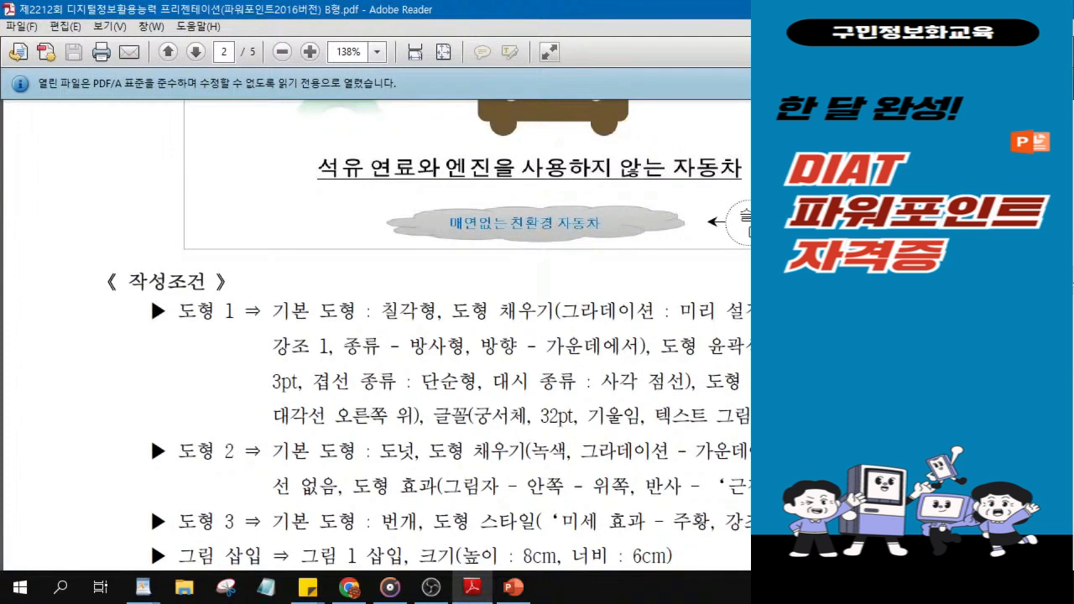
pyautogui.scroll(-10, 378, 336)
pyautogui.scroll(2, 378, 335)
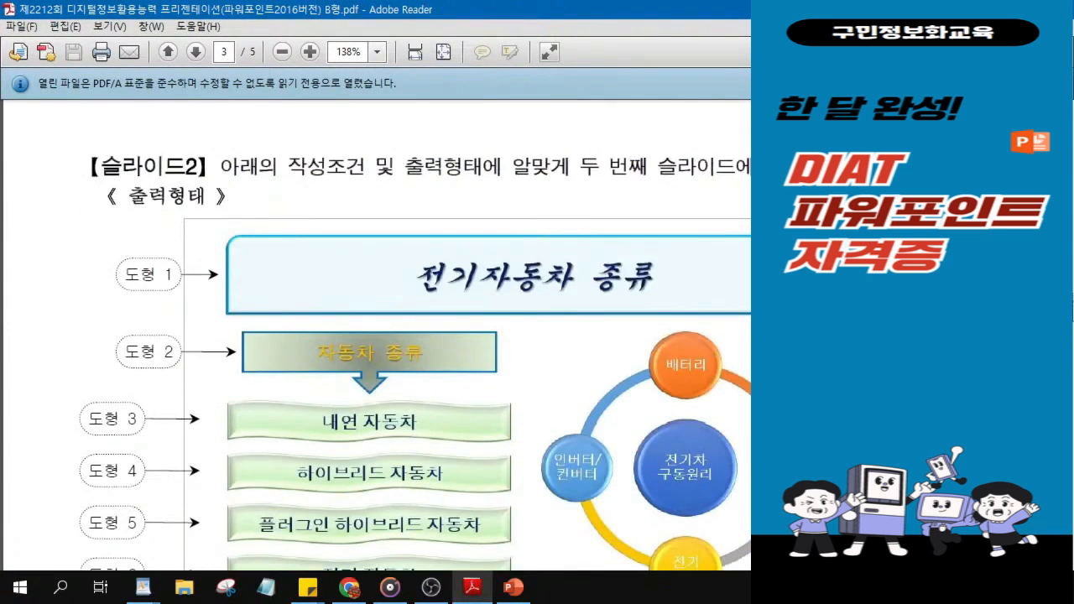
pyautogui.scroll(-1, 308, 534)
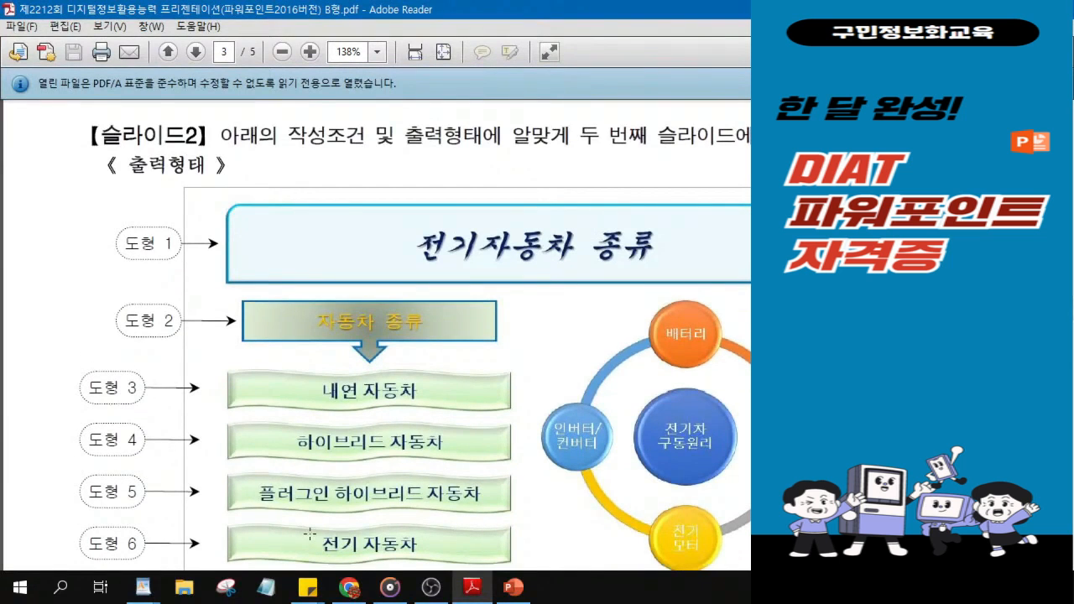
pyautogui.scroll(-2, 496, 429)
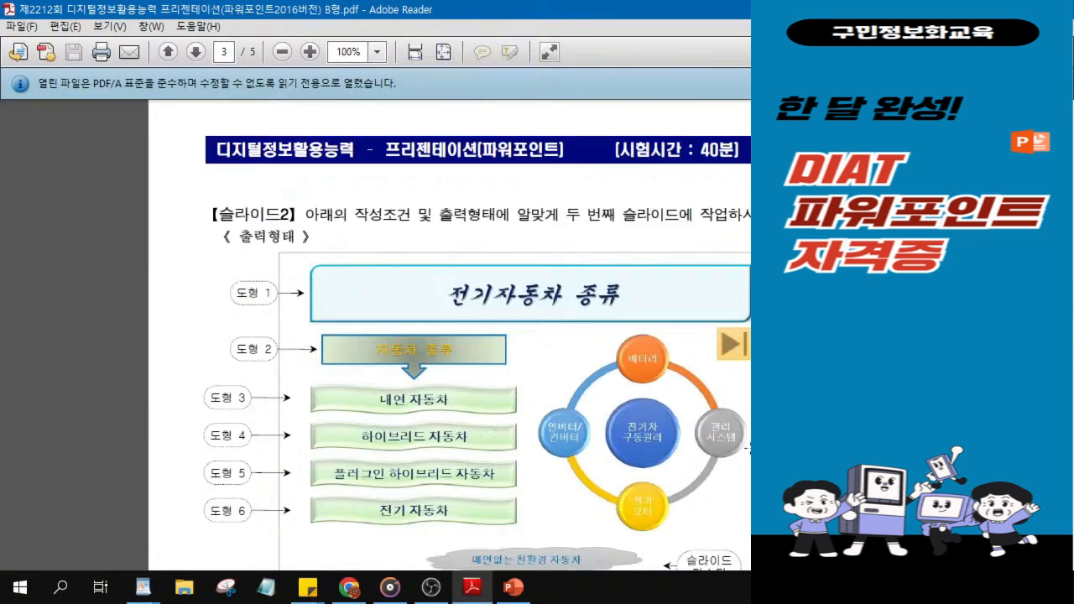
pyautogui.scroll(-2, 723, 421)
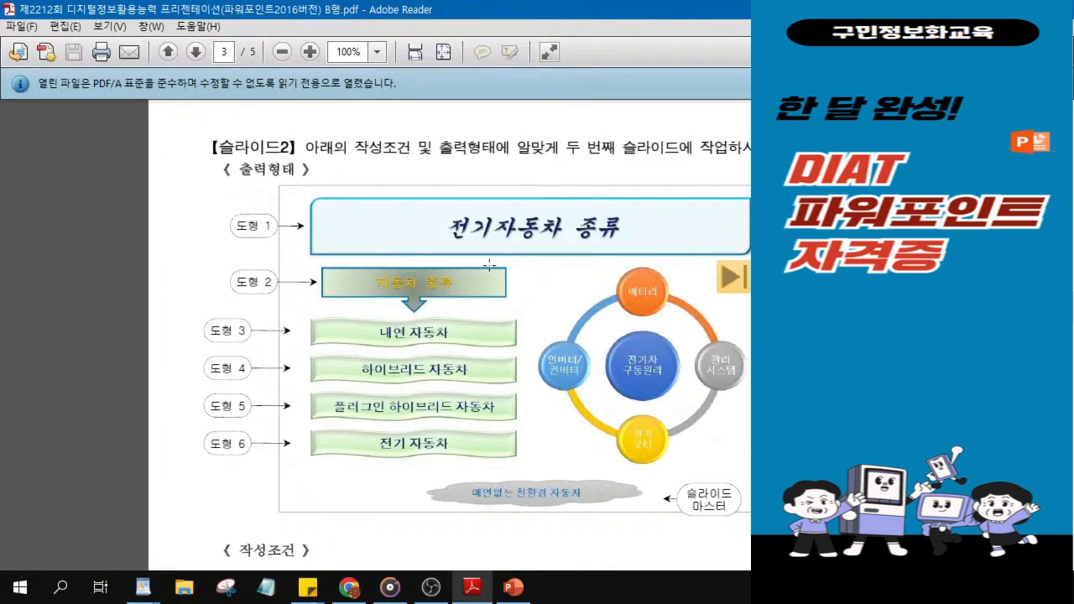
pyautogui.press('ctrl')
pyautogui.press('ctrl')
pyautogui.press('ctrl')
pyautogui.press('ctrl')
pyautogui.press('ctrl')
pyautogui.press('ctrl')
pyautogui.press('ctrl')
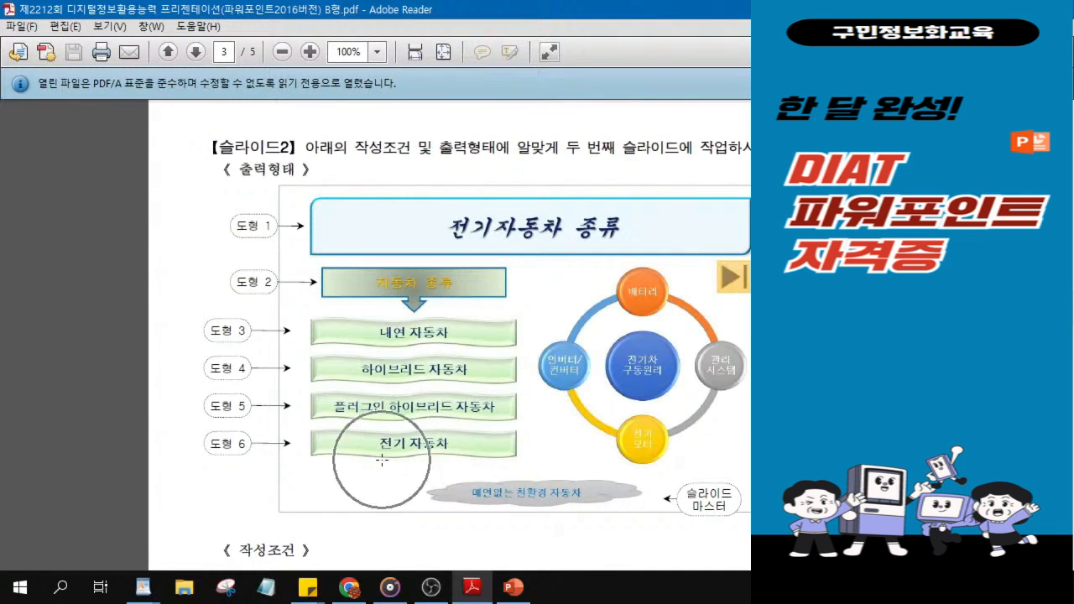
pyautogui.press('ctrl')
pyautogui.press('ctrl')
pyautogui.press('ctrl')
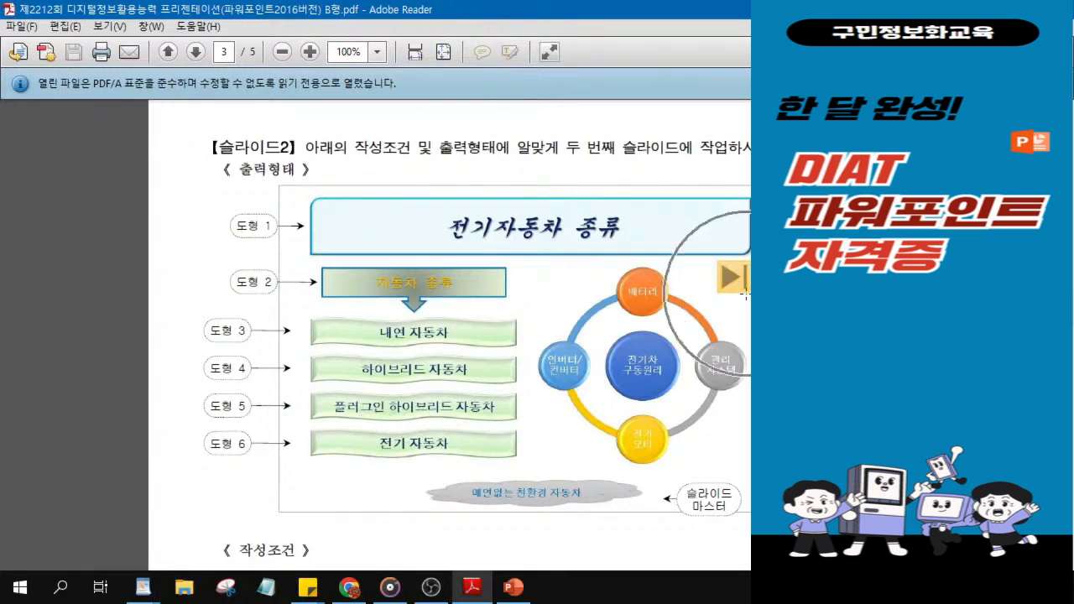
pyautogui.press('ctrl')
pyautogui.press('ctrl')
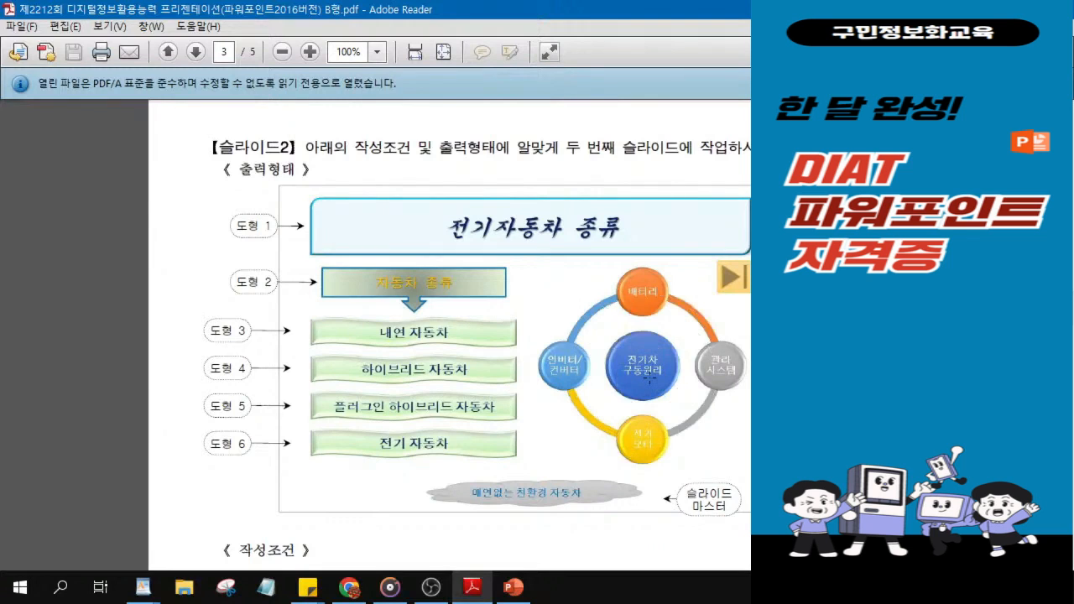
pyautogui.press('ctrl')
pyautogui.press('ctrl')
pyautogui.press('super+Down')
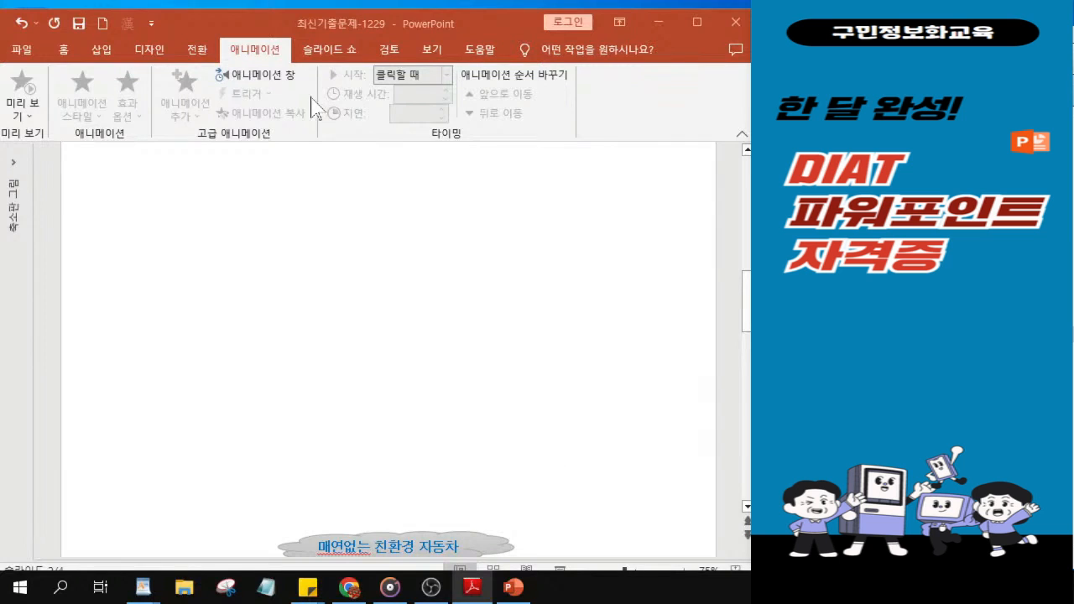
# Step: Draw a wide rectangle with diagonally opposite rounded corners across the upper part of slide 2 as the title shape
pyautogui.click(66, 53)
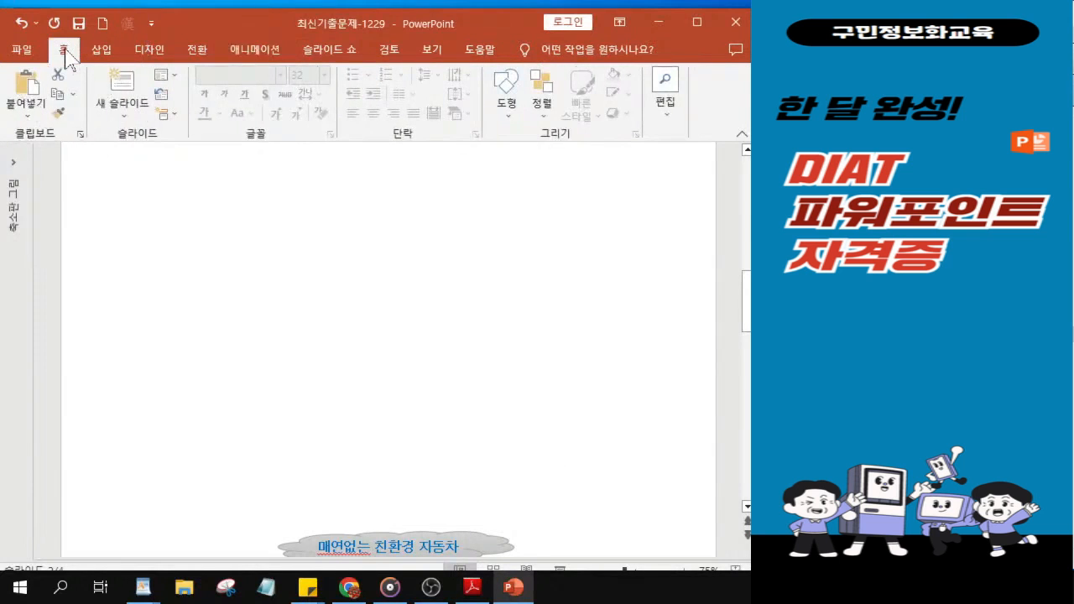
pyautogui.click(510, 121)
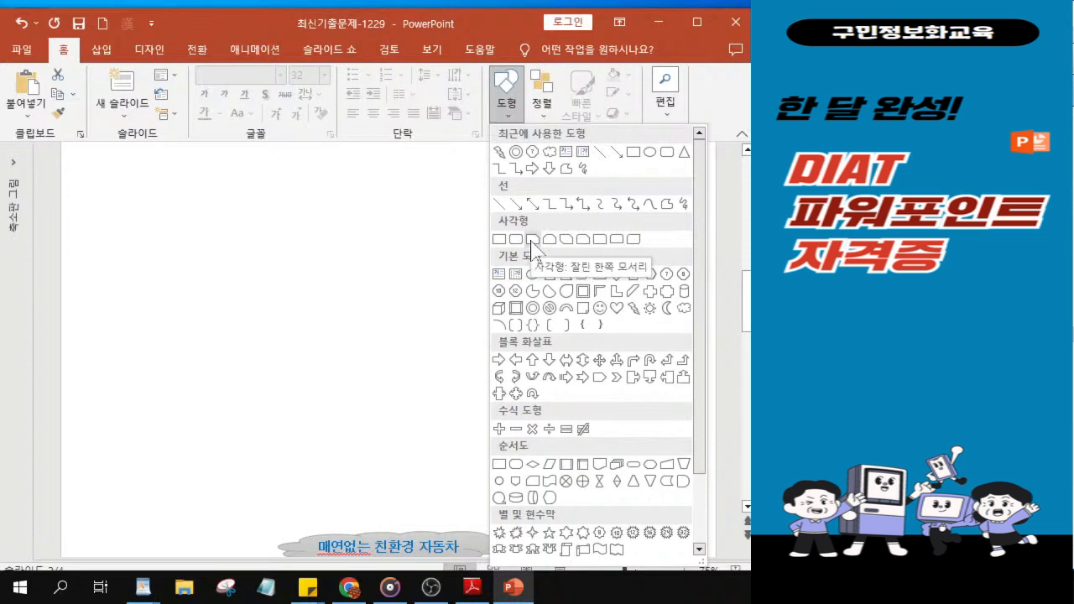
pyautogui.click(633, 240)
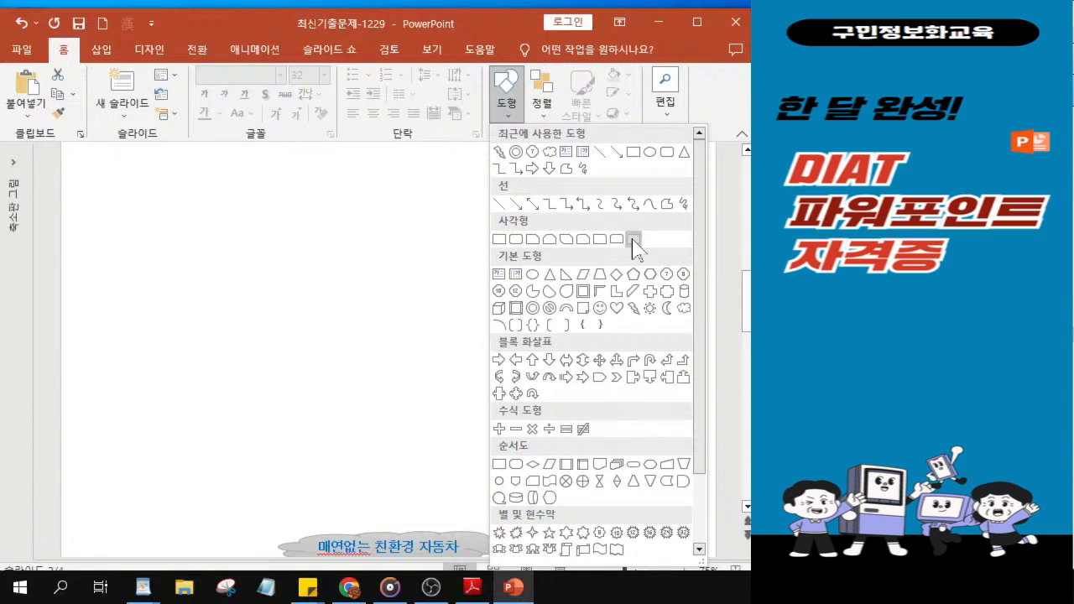
pyautogui.click(633, 240)
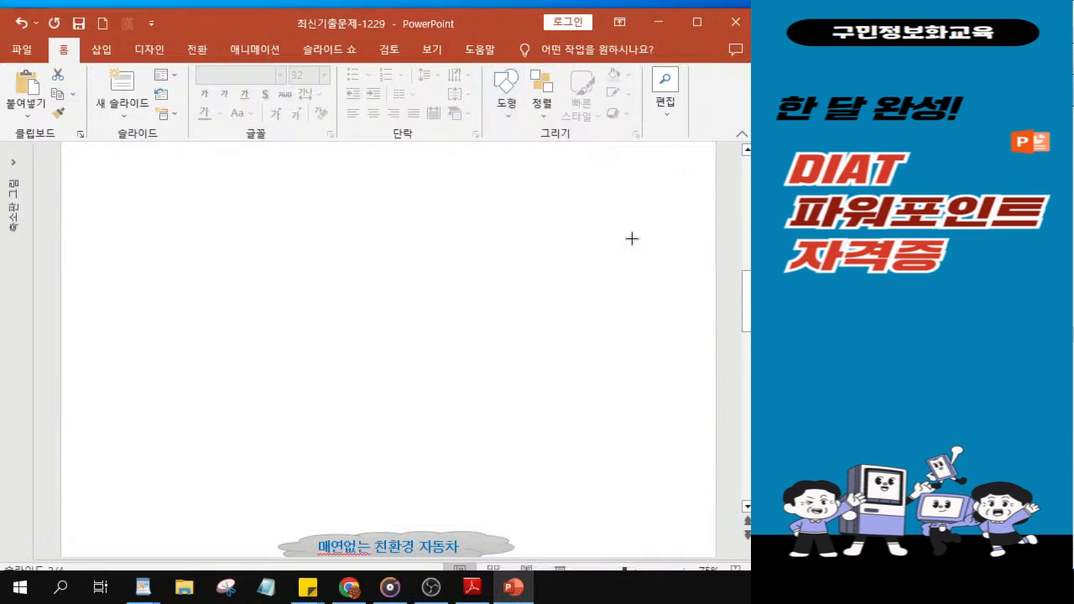
pyautogui.scroll(-1, 361, 225)
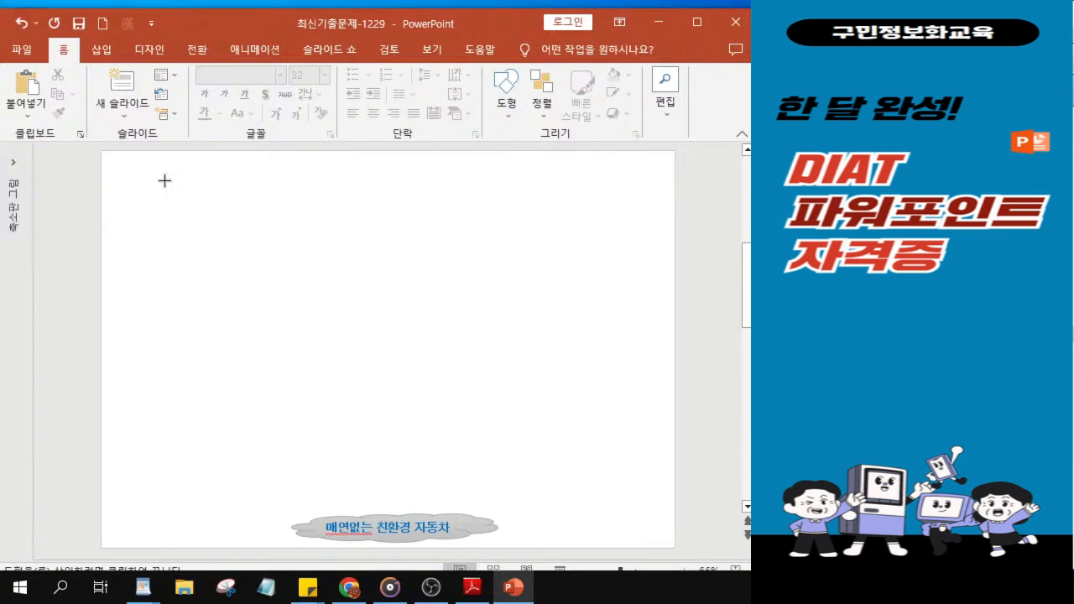
pyautogui.moveTo(137, 178); pyautogui.dragTo(631, 246)
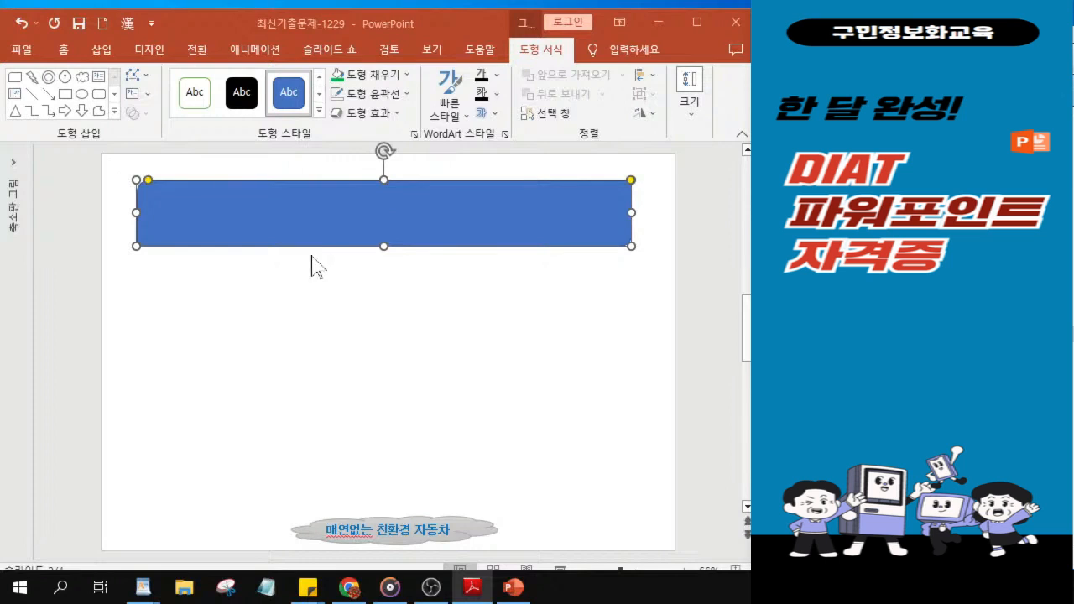
# Step: Fill the title shape with a pale blue theme colour and give it a standard light blue 3 pt outline
pyautogui.click(380, 75)
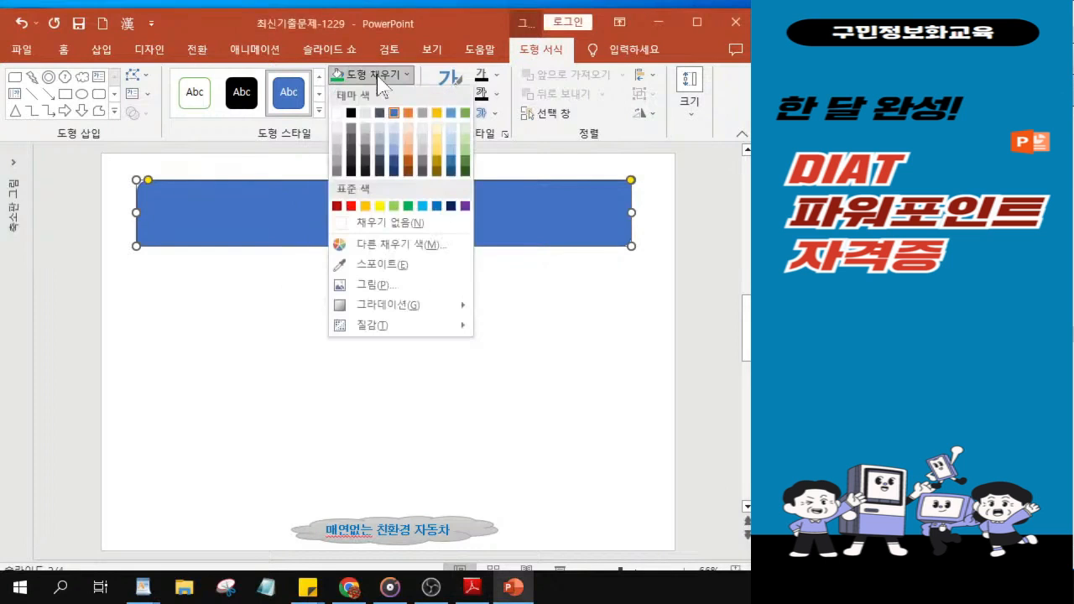
pyautogui.click(452, 138)
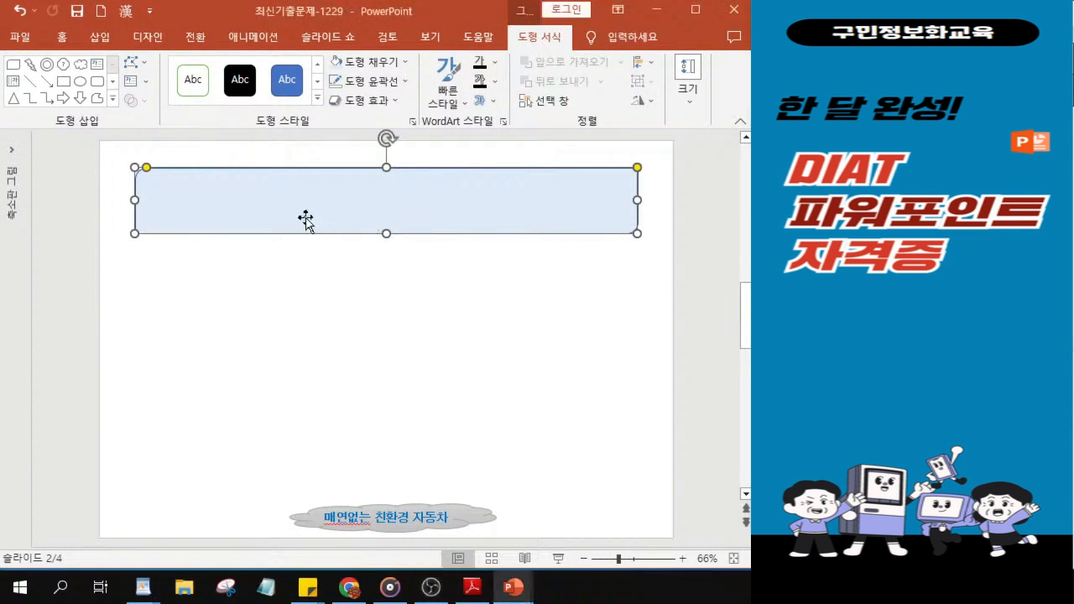
pyautogui.press('ctrl')
pyautogui.click(383, 81)
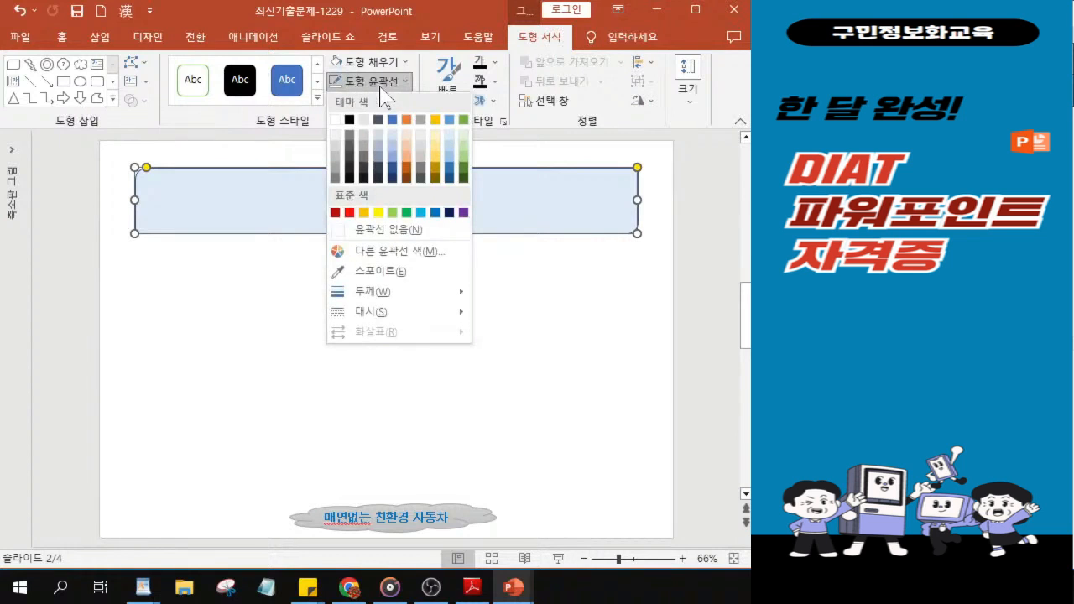
pyautogui.click(422, 212)
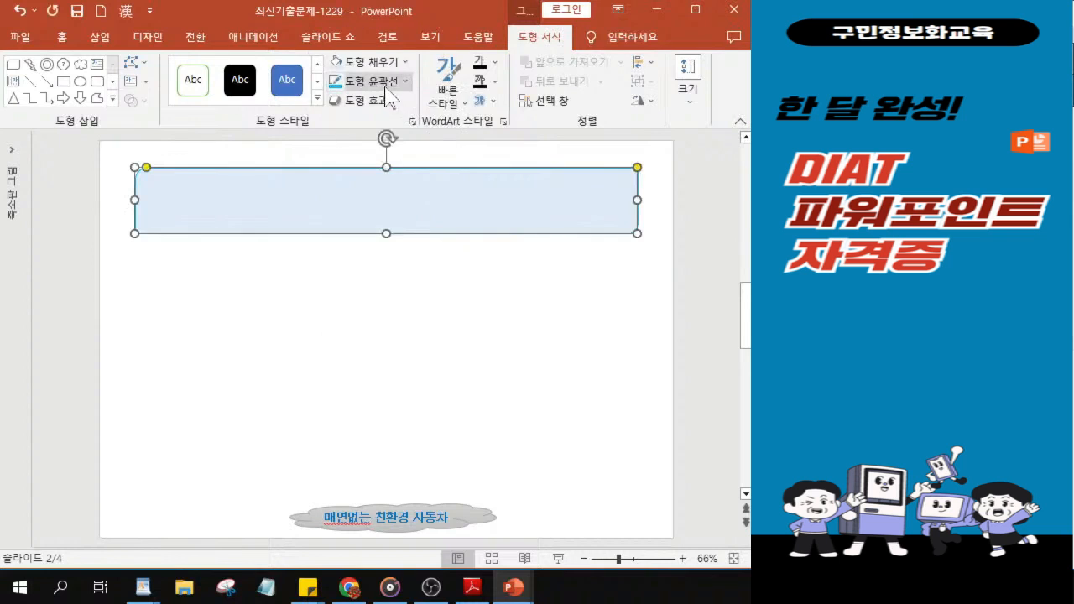
pyautogui.click(384, 86)
pyautogui.moveTo(404, 295)
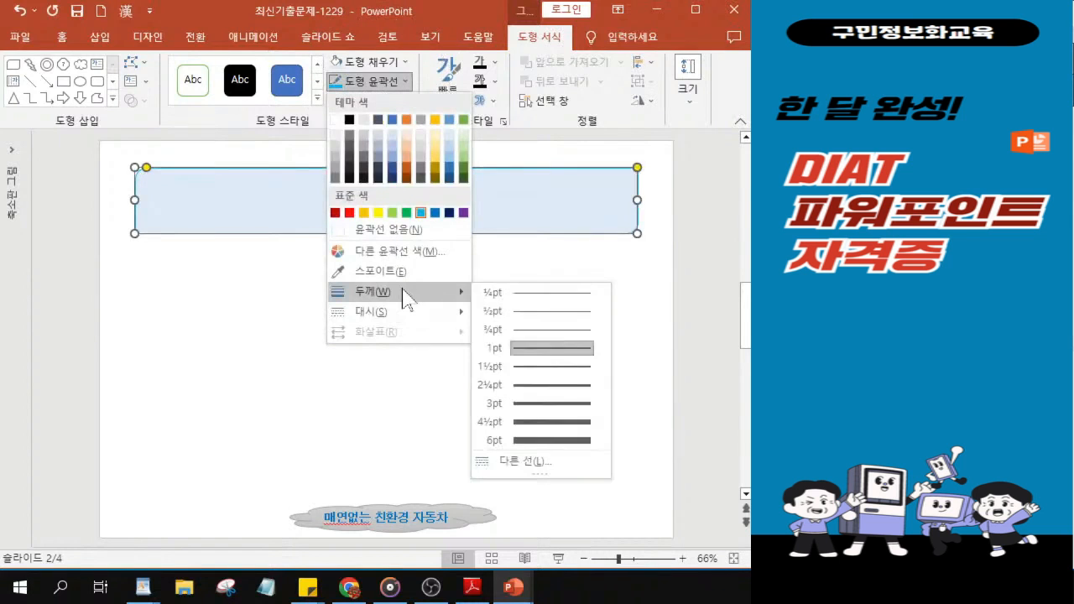
pyautogui.click(534, 406)
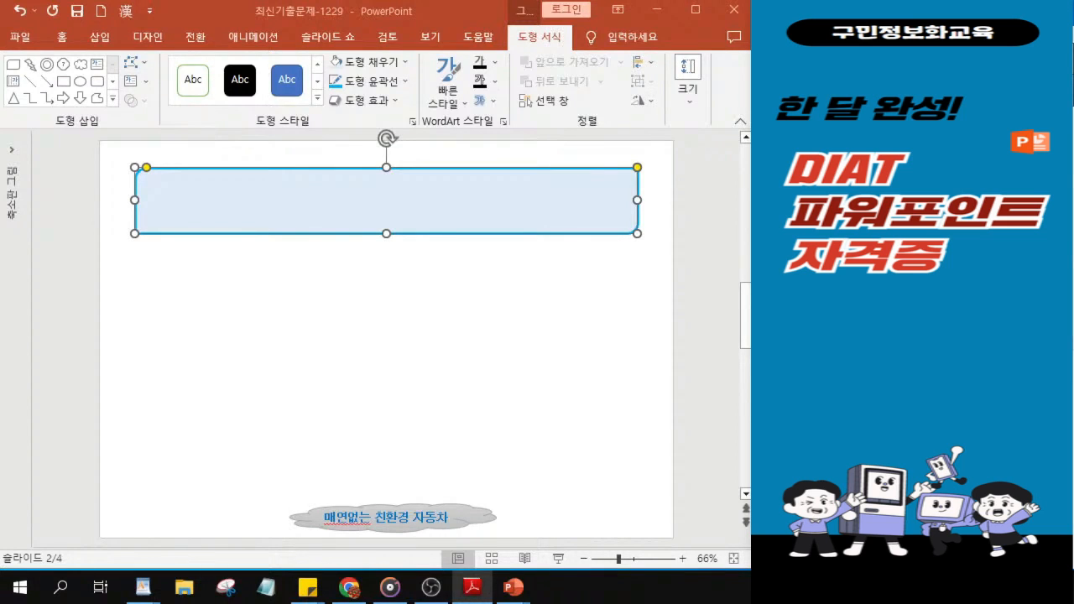
# Step: Apply the upper-right perspective shadow to the title shape
pyautogui.click(373, 101)
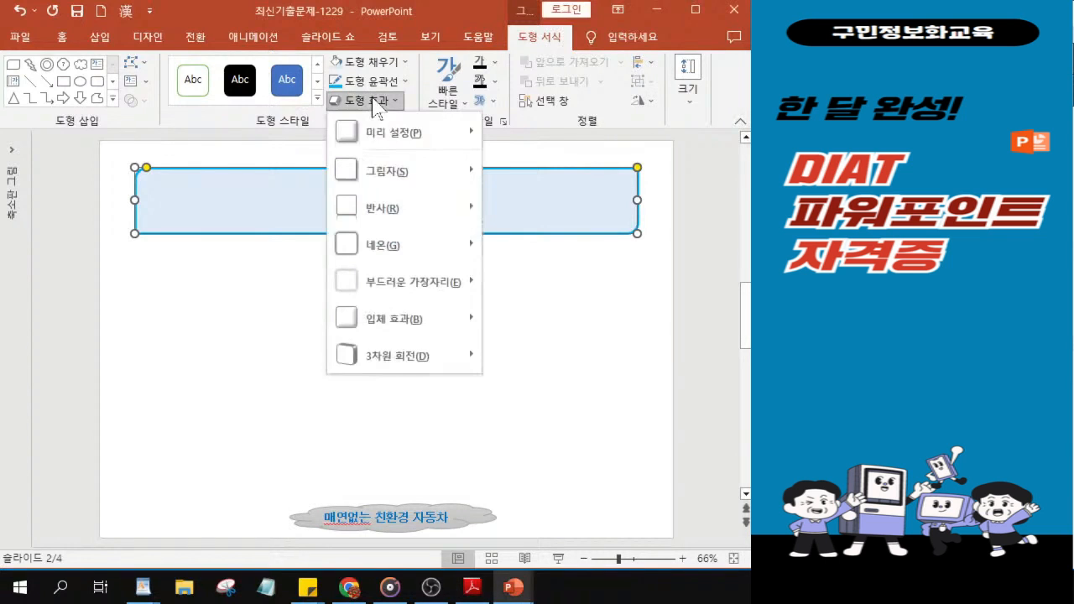
pyautogui.click(379, 177)
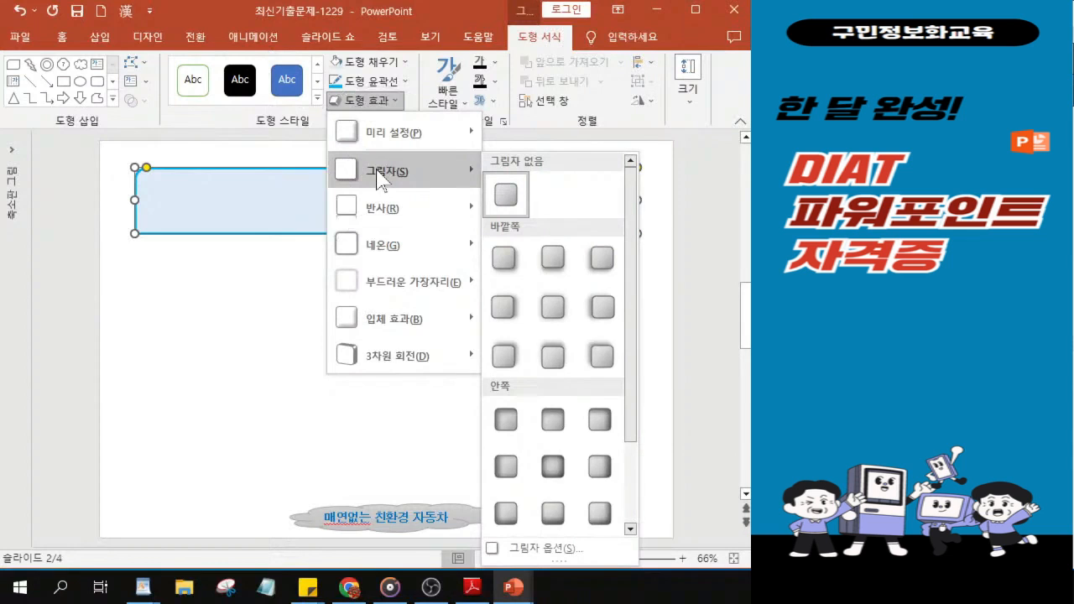
pyautogui.moveTo(637, 347); pyautogui.dragTo(632, 506)
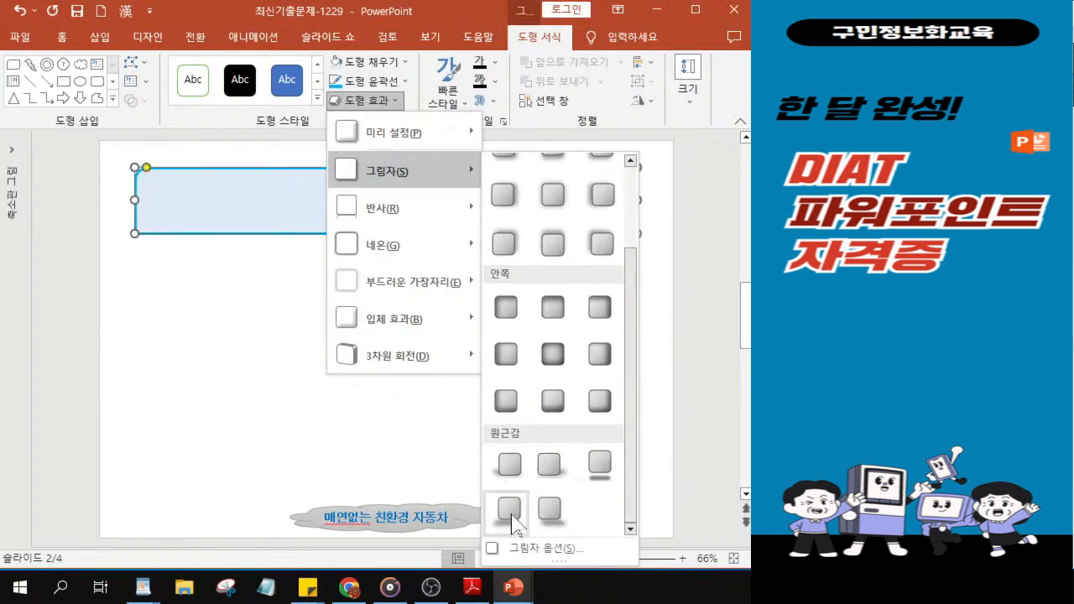
pyautogui.click(546, 472)
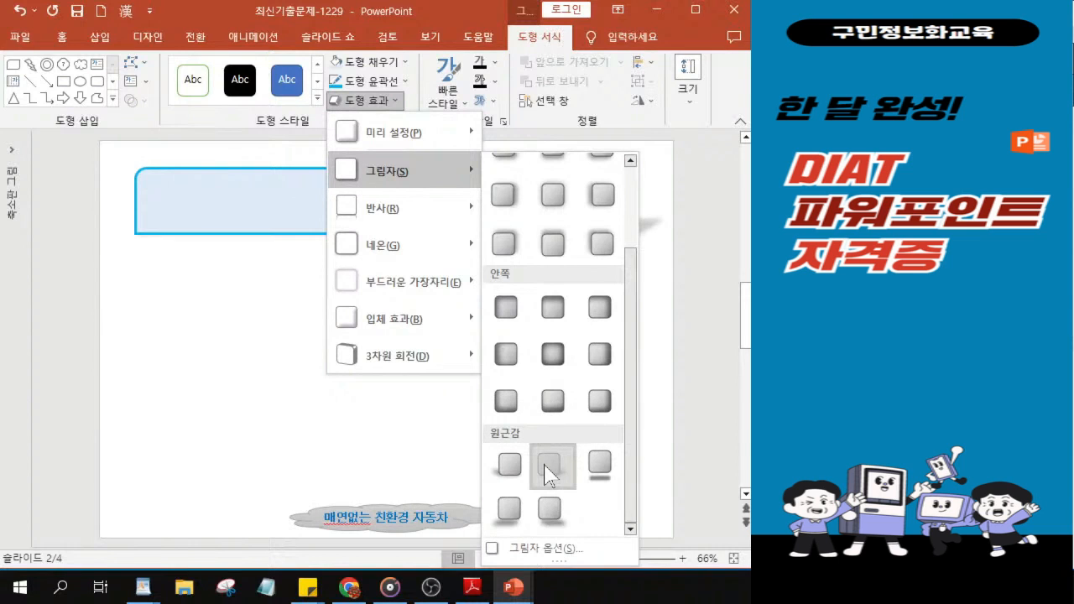
pyautogui.click(548, 467)
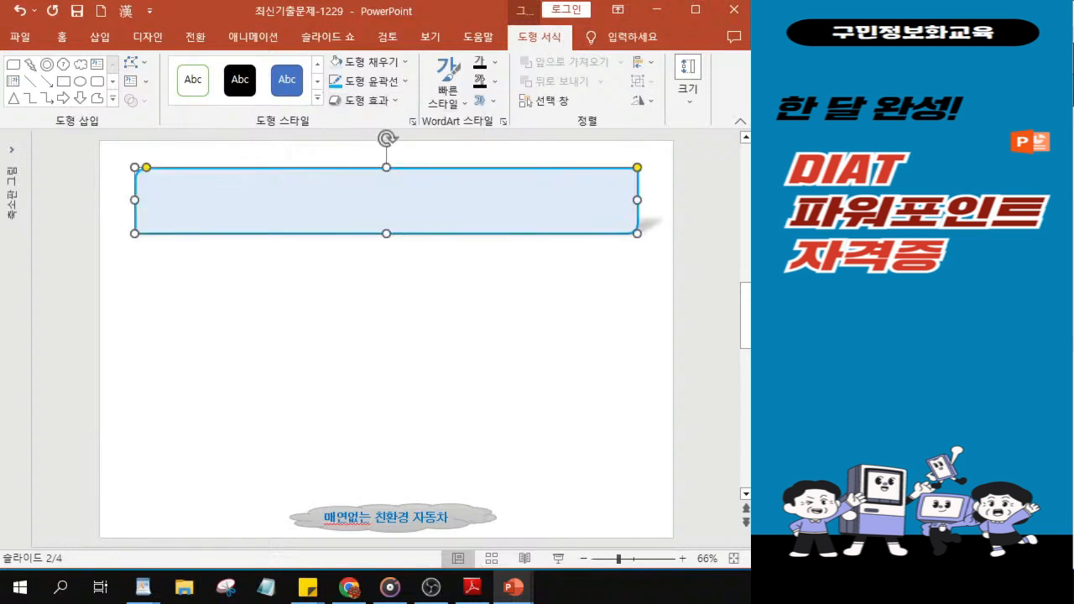
# Step: Check the exam PDF and apply the first bevel preset, the round one, to the title shape
pyautogui.hotkey('alt', 'Tab')
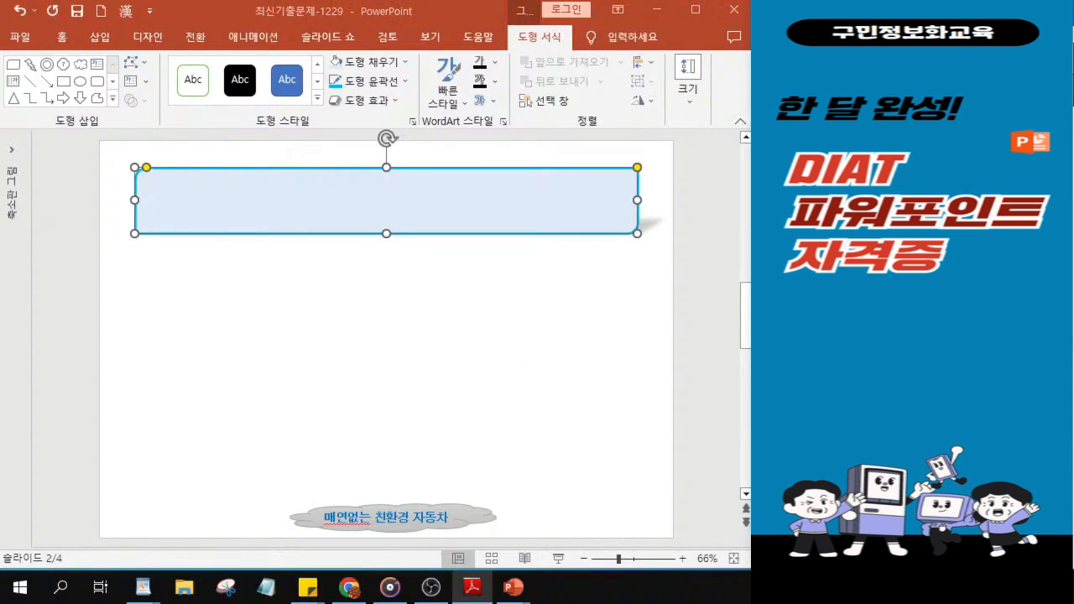
pyautogui.hotkey('alt', 'Tab')
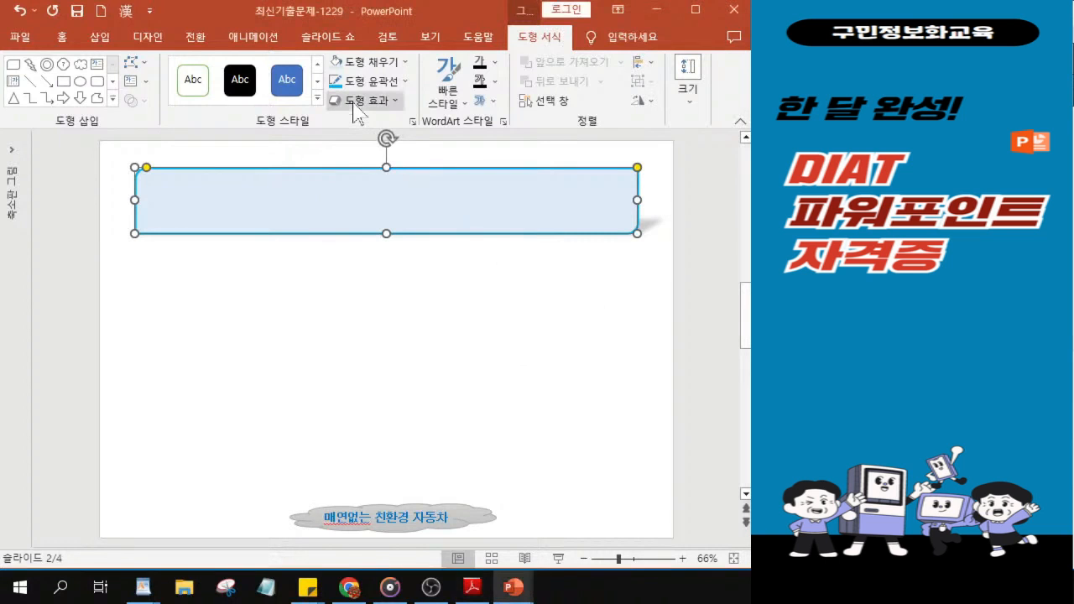
pyautogui.click(361, 101)
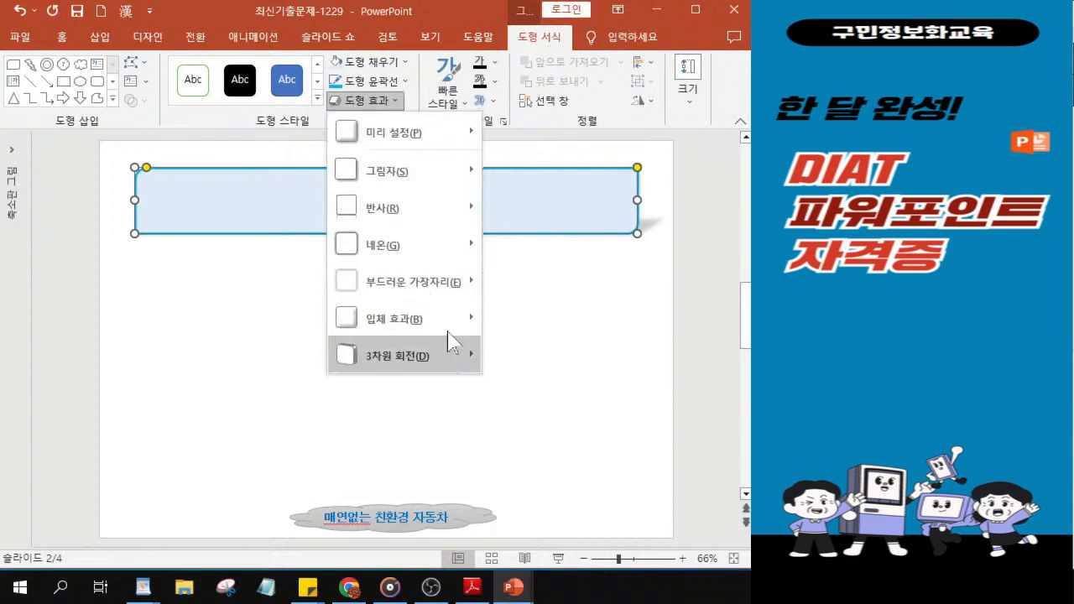
pyautogui.moveTo(460, 314)
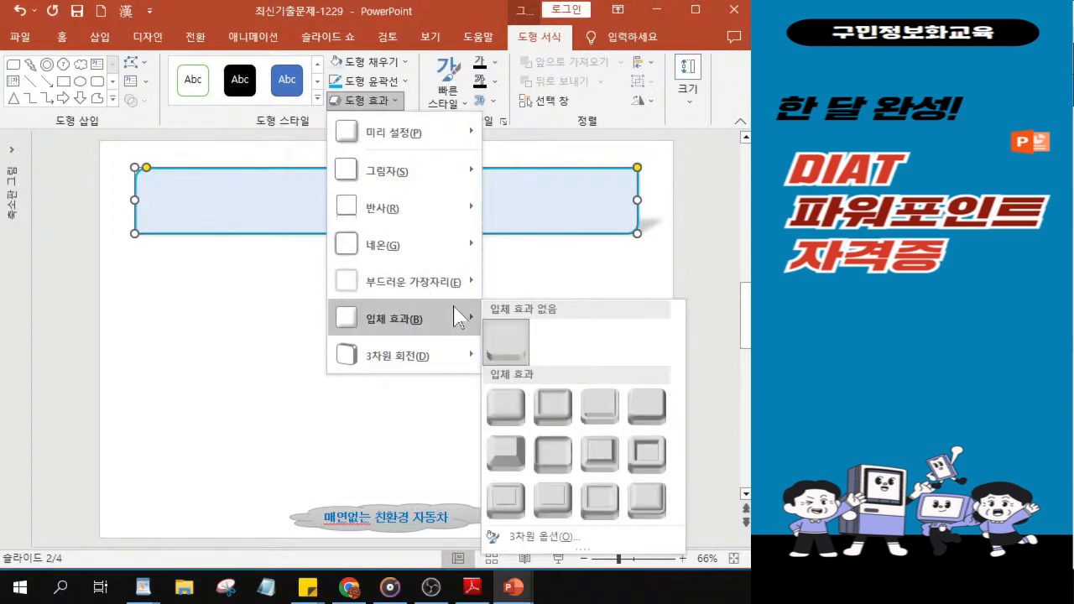
pyautogui.click(504, 411)
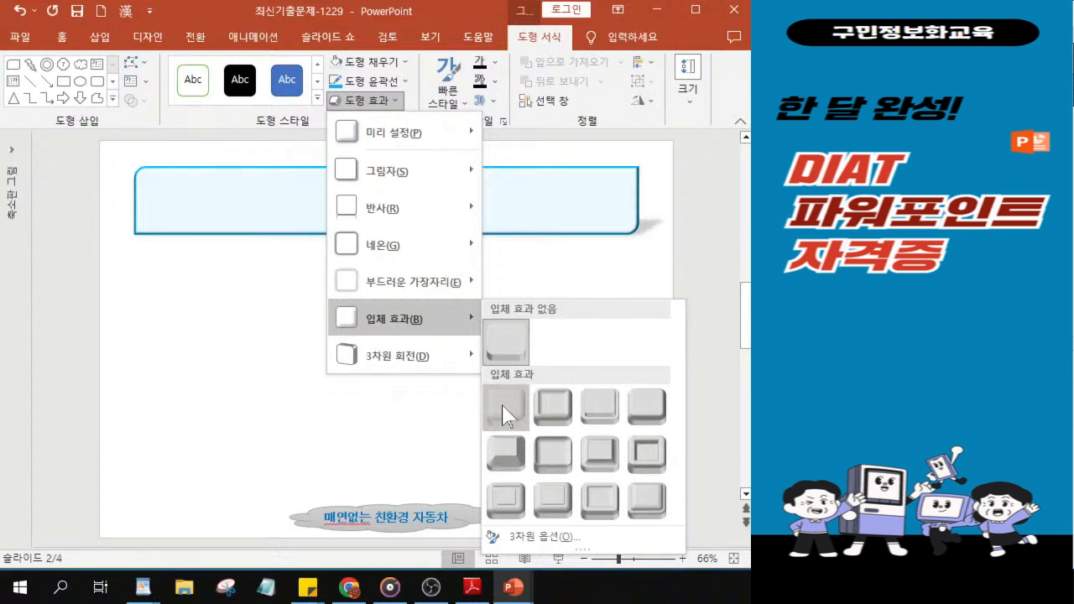
pyautogui.click(506, 408)
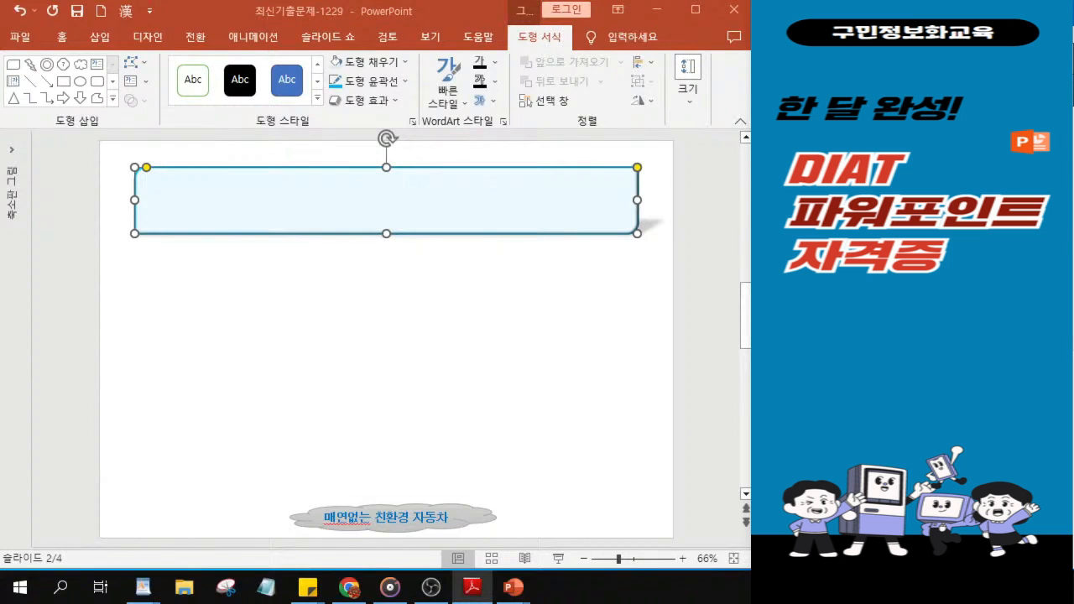
# Step: Open the font choices for the title shape's text
pyautogui.click(62, 38)
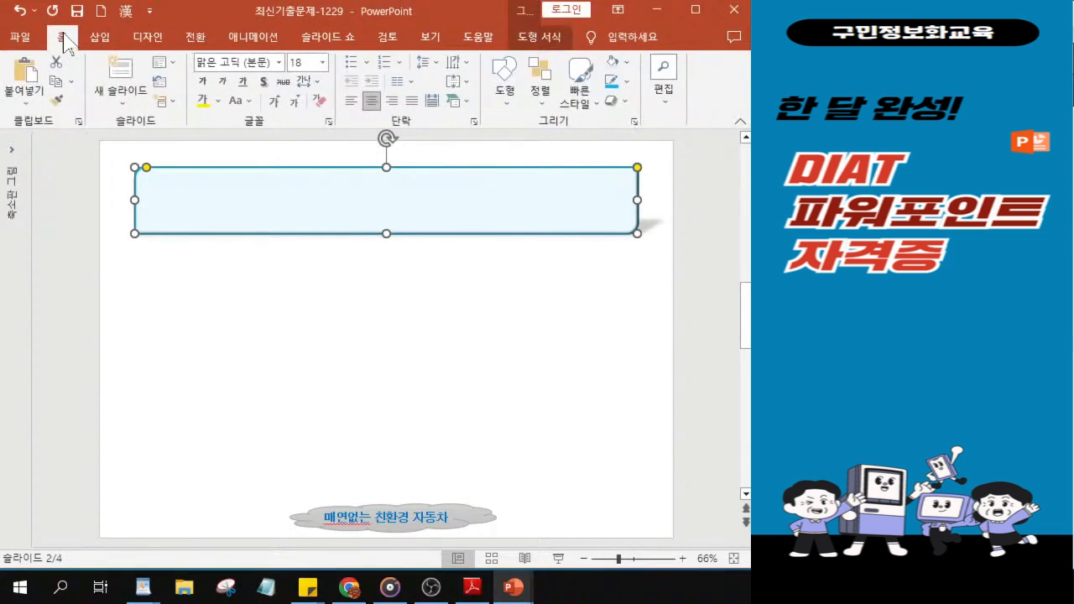
pyautogui.click(278, 64)
pyautogui.click(277, 63)
pyautogui.click(277, 63)
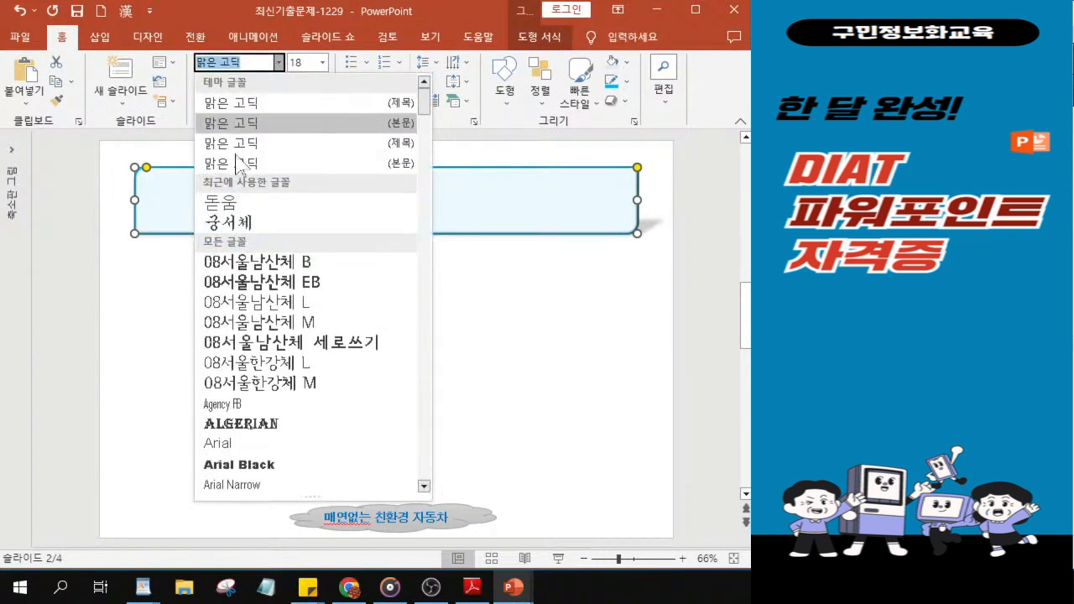
# Step: Set the text font of the title shape to 궁서체 at size 36
pyautogui.click(250, 223)
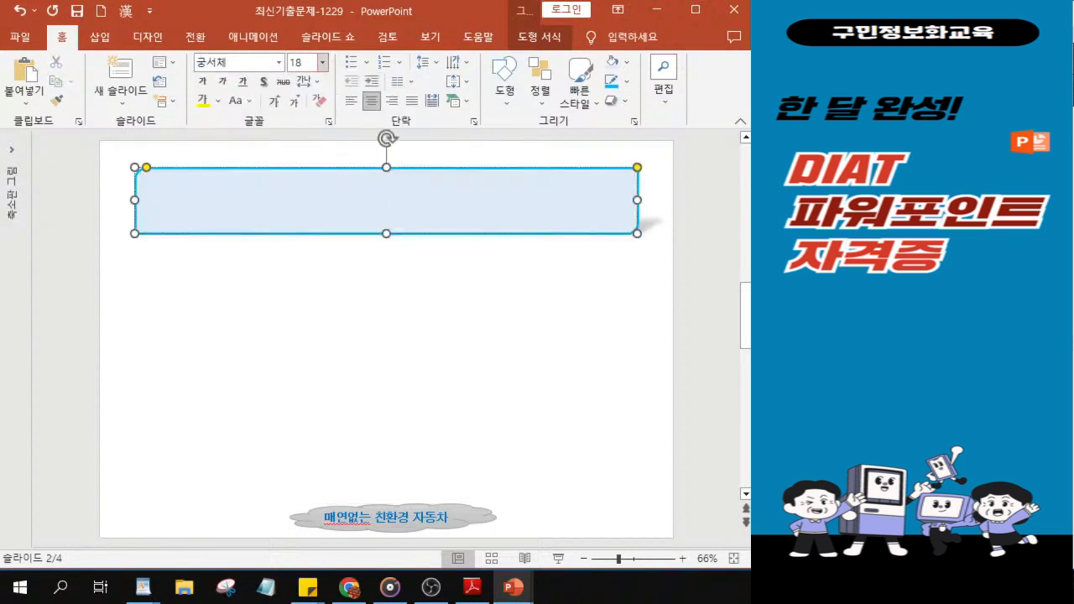
pyautogui.click(301, 62)
pyautogui.write('36')
pyautogui.press('Return')
# Step: Apply italic, text shadow and the standard dark blue font color to the title shape's text
pyautogui.click(473, 587)
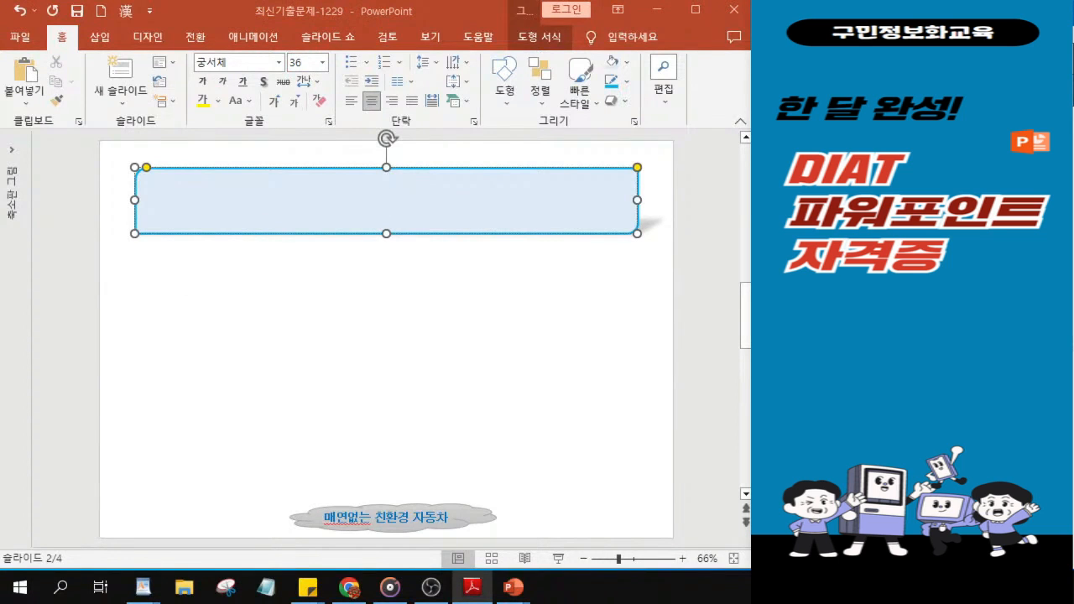
pyautogui.click(225, 91)
pyautogui.click(223, 82)
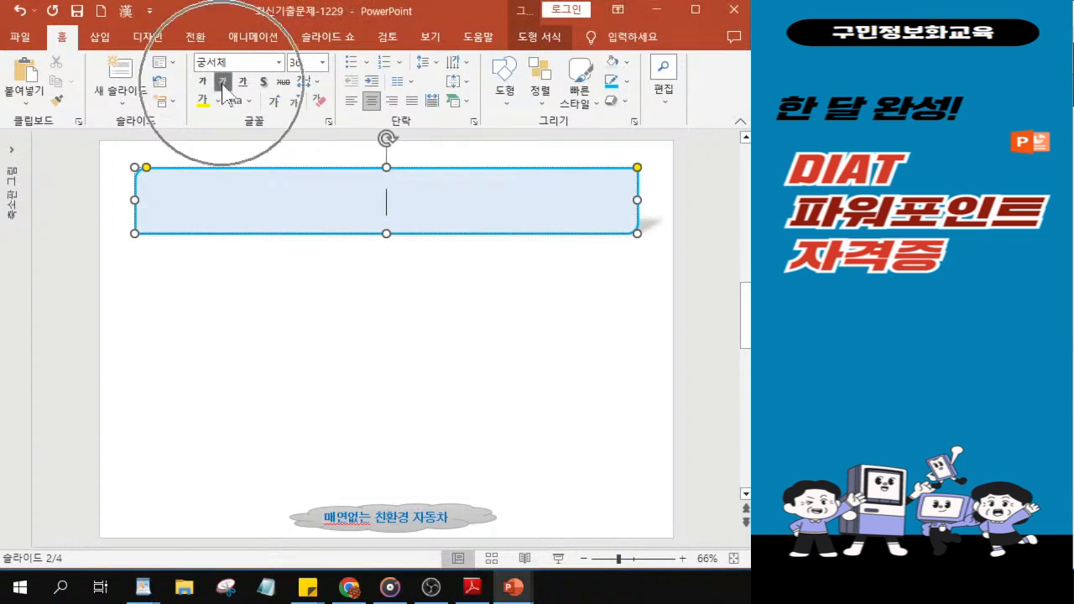
pyautogui.hotkey('alt', 'Tab')
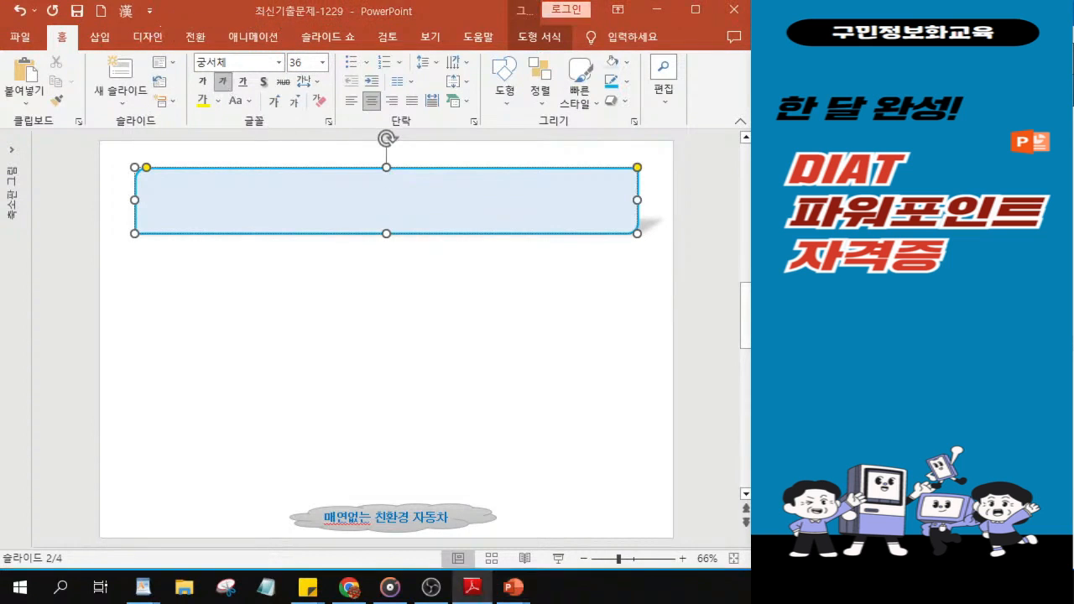
pyautogui.click(262, 85)
pyautogui.click(262, 82)
pyautogui.press('ctrl')
pyautogui.press('ctrl')
pyautogui.press('ctrl')
pyautogui.click(220, 104)
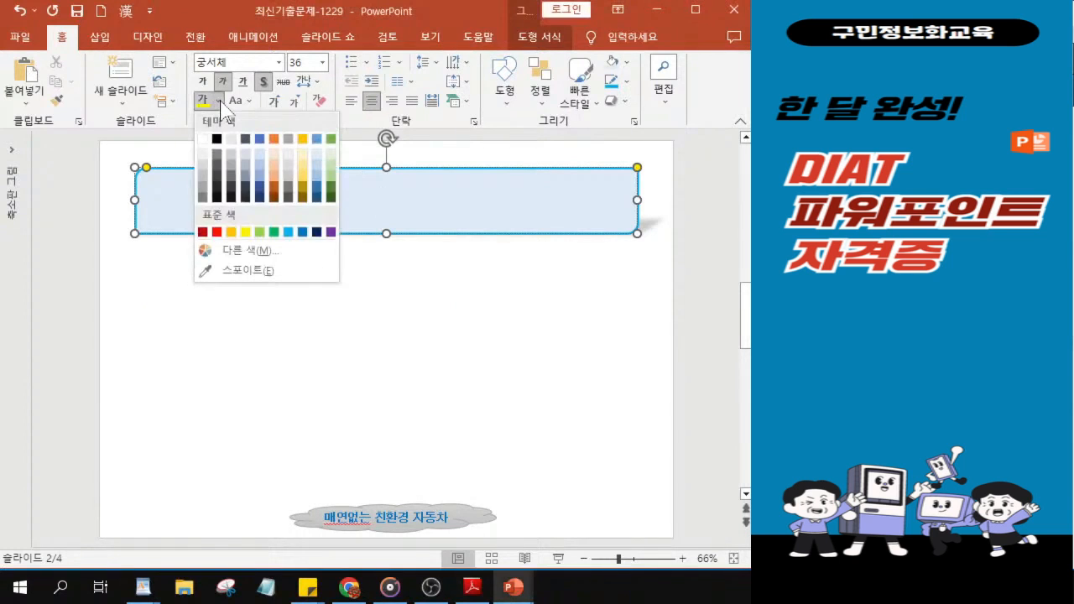
pyautogui.click(317, 232)
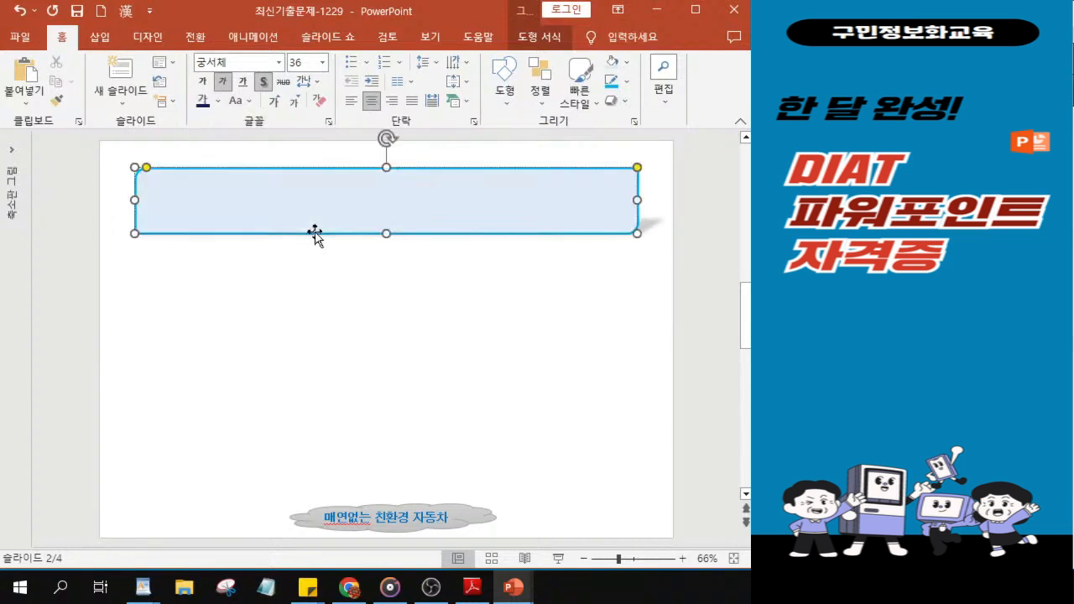
# Step: Enter the title text "전기자동차 종류" in the title shape
pyautogui.scroll(4, 336, 230)
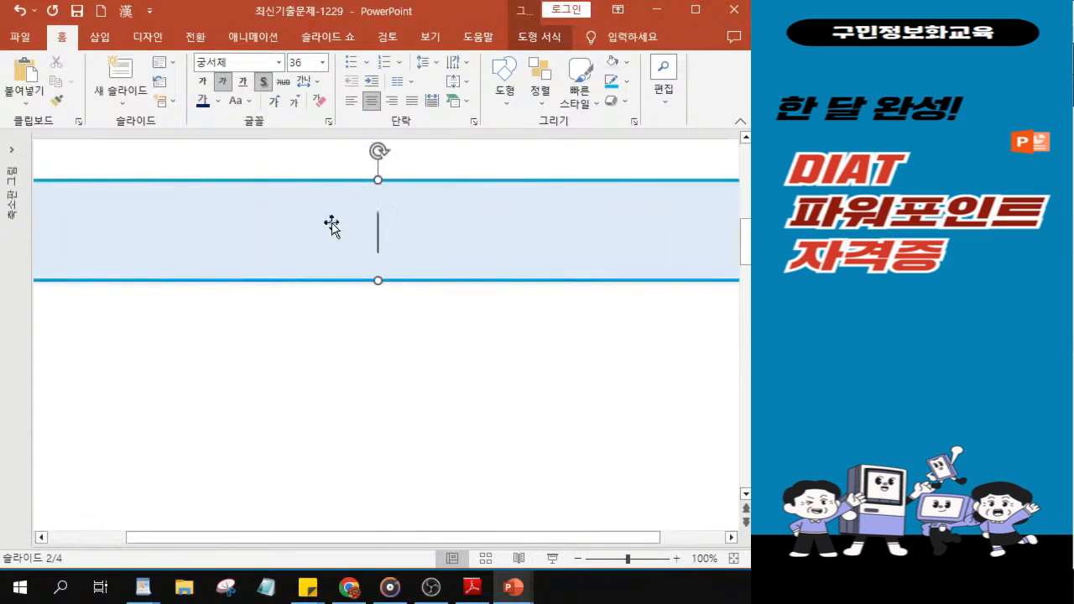
pyautogui.write('전기')
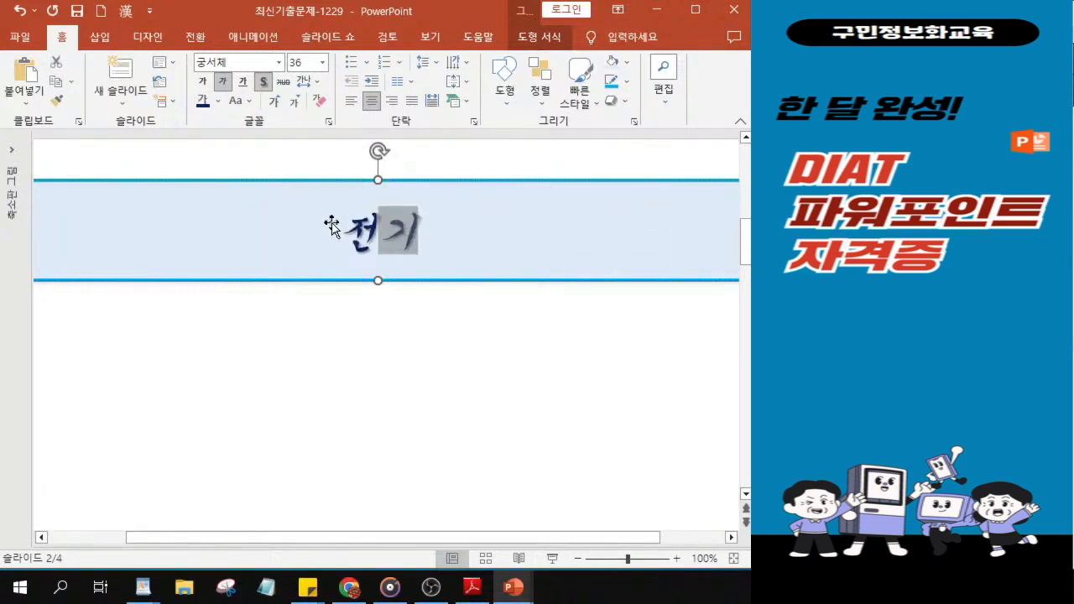
pyautogui.write('자동차')
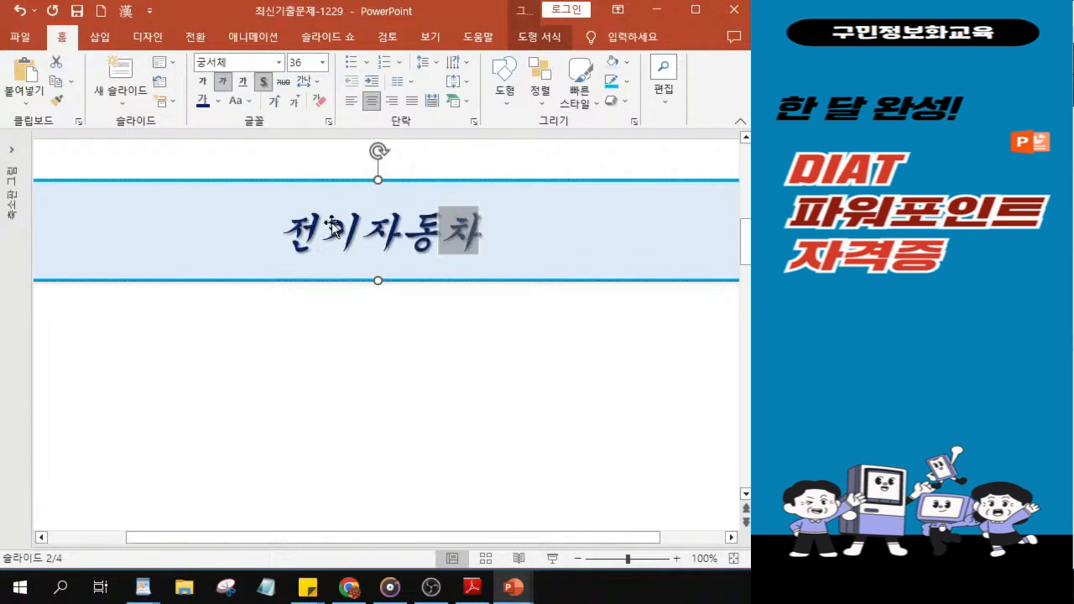
pyautogui.write(' ㅈ종류')
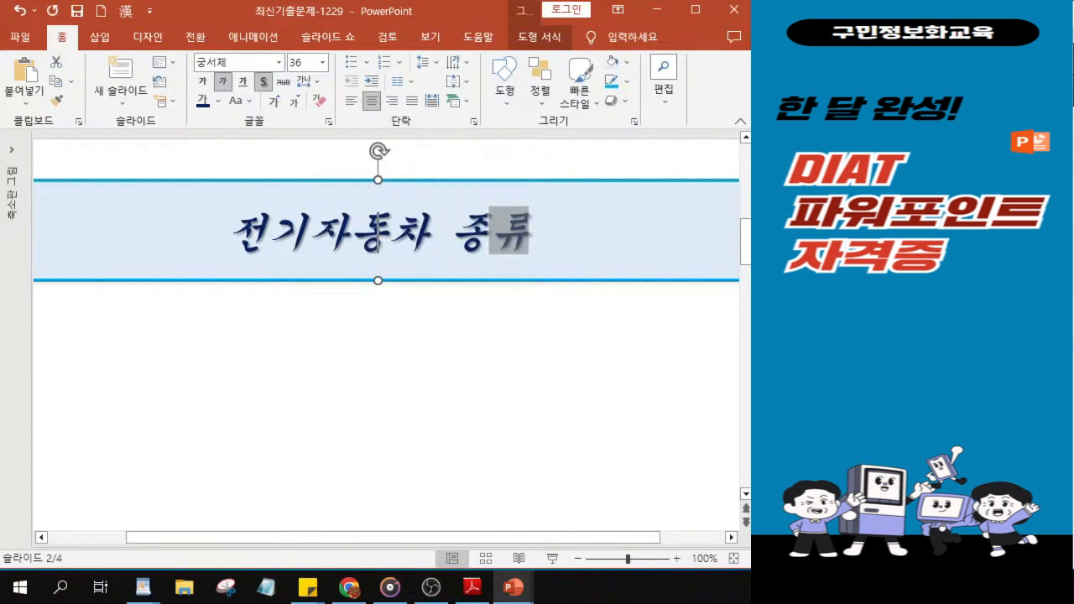
pyautogui.hotkey('alt', 'Tab')
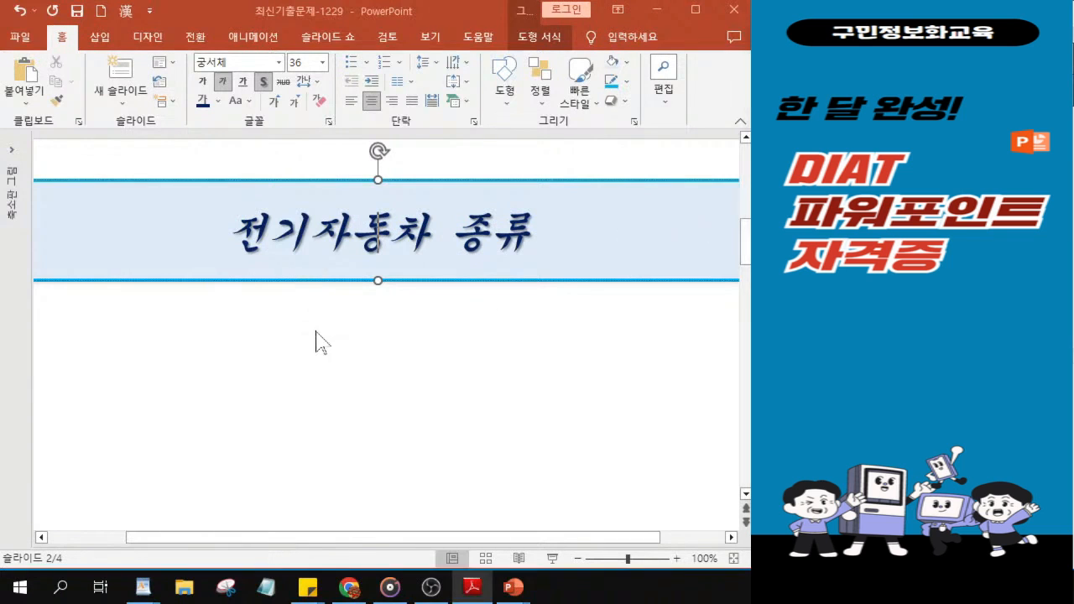
# Step: Draw a wide down-arrow callout block below the left part of the title shape
pyautogui.scroll(-5, 317, 340)
pyautogui.scroll(3, 316, 340)
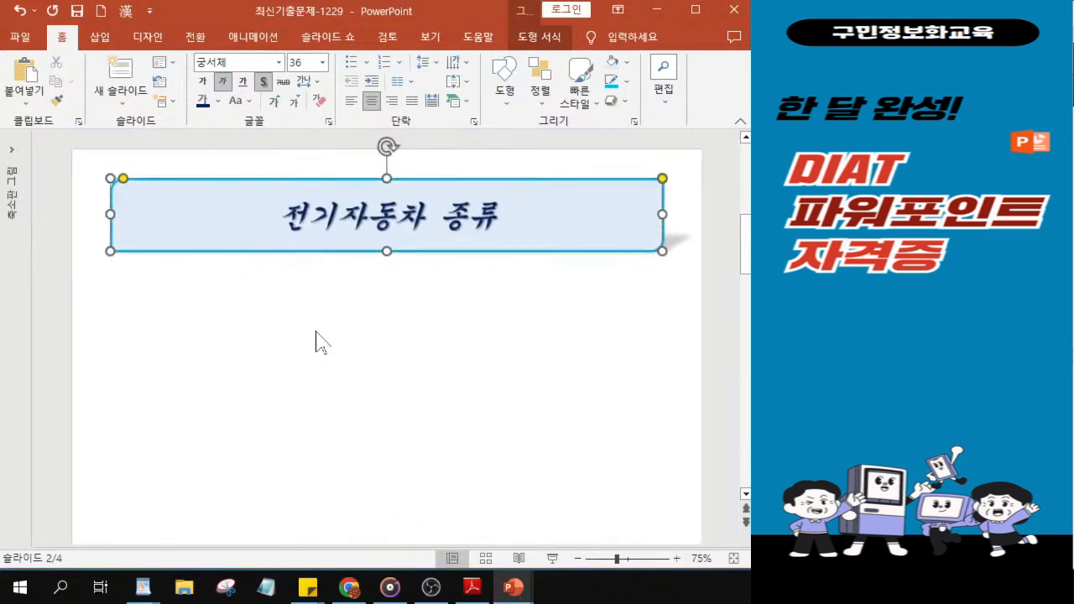
pyautogui.scroll(-2, 319, 384)
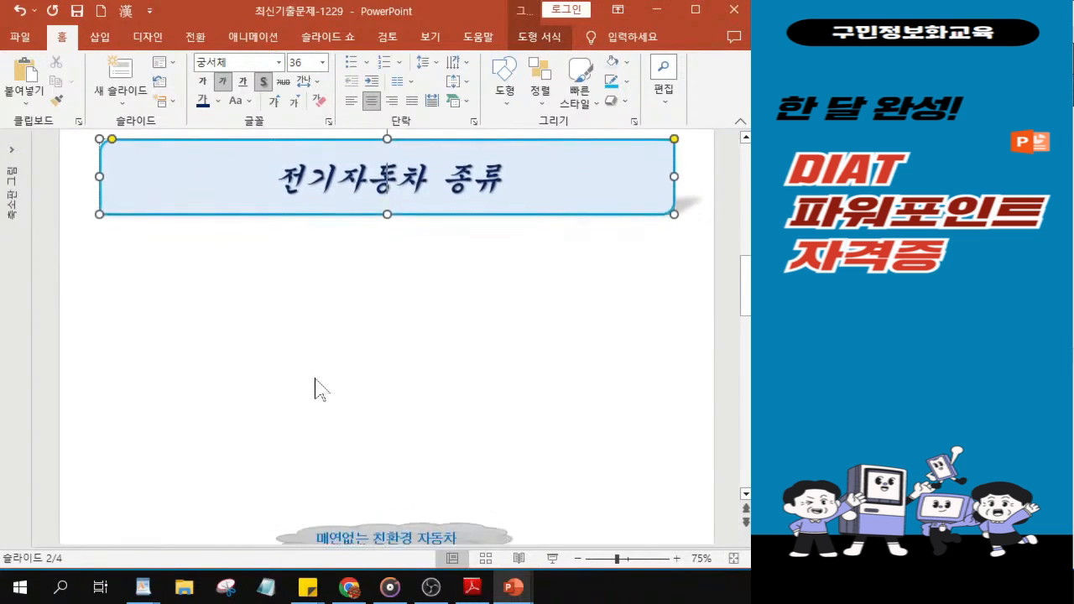
pyautogui.press('ctrl')
pyautogui.press('ctrl')
pyautogui.press('ctrl')
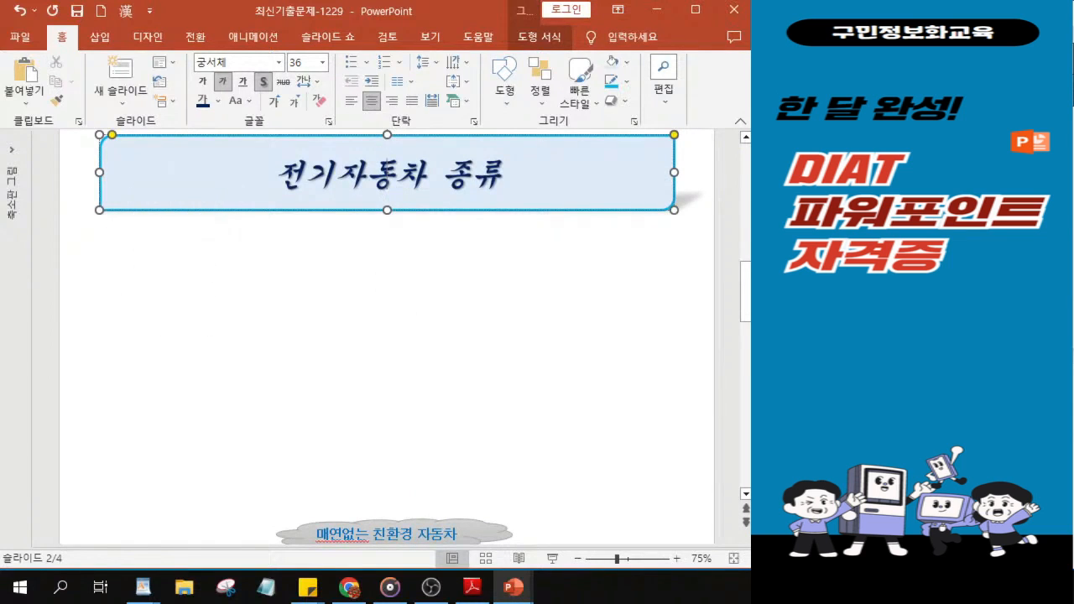
pyautogui.hotkey('alt', 'Tab')
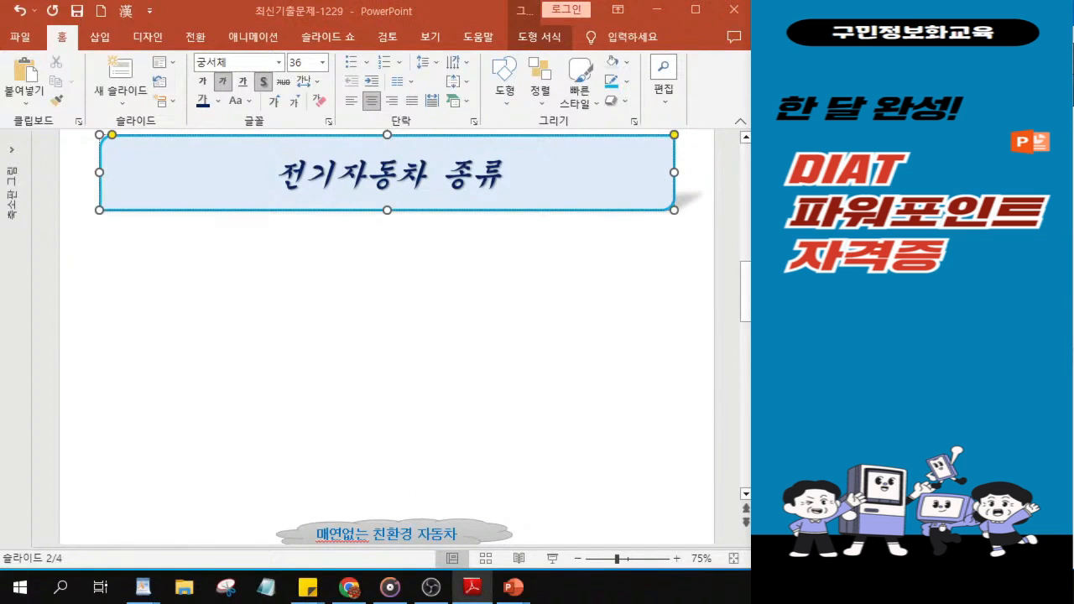
pyautogui.click(504, 98)
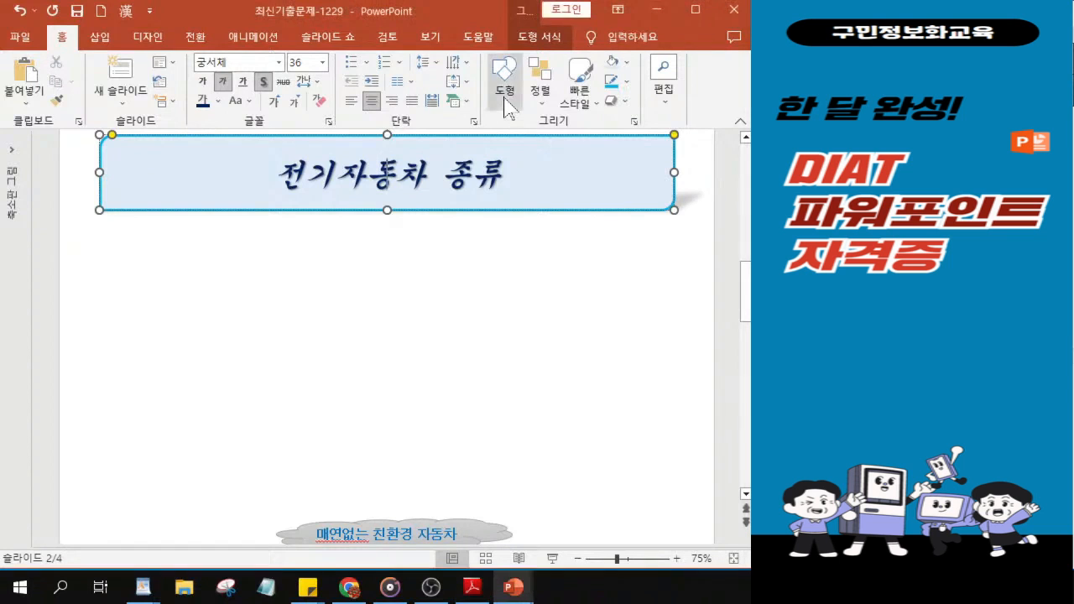
pyautogui.click(505, 101)
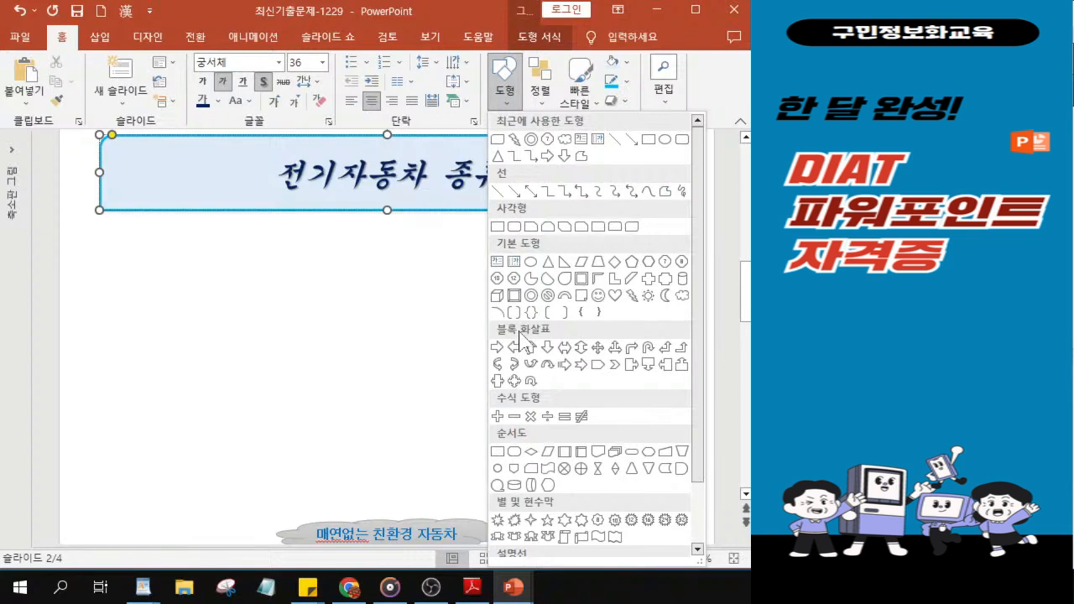
pyautogui.click(648, 366)
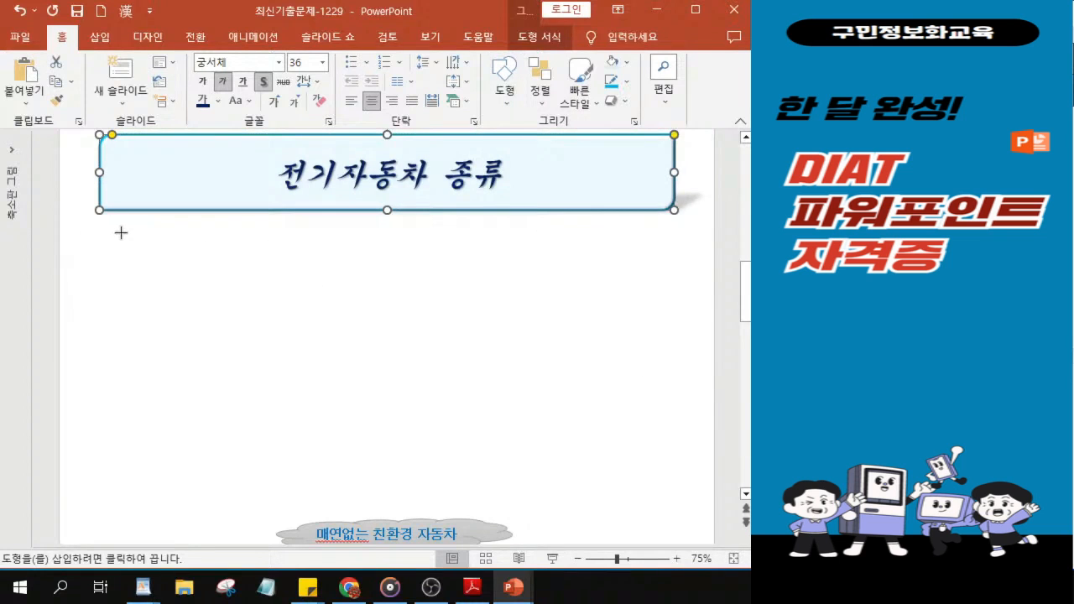
pyautogui.moveTo(121, 229)
pyautogui.mouseDown()
pyautogui.moveTo(341, 295)
pyautogui.moveTo(327, 295)
pyautogui.mouseUp()
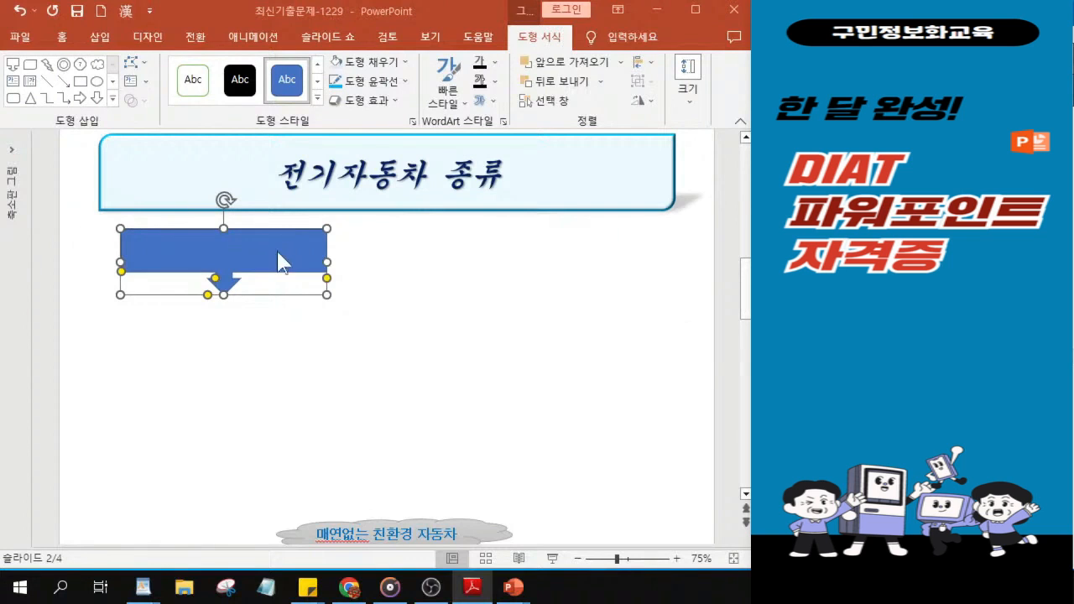
# Step: Fill the arrow callout with the lightest green theme color and apply the dark from-center gradient variation
pyautogui.click(380, 64)
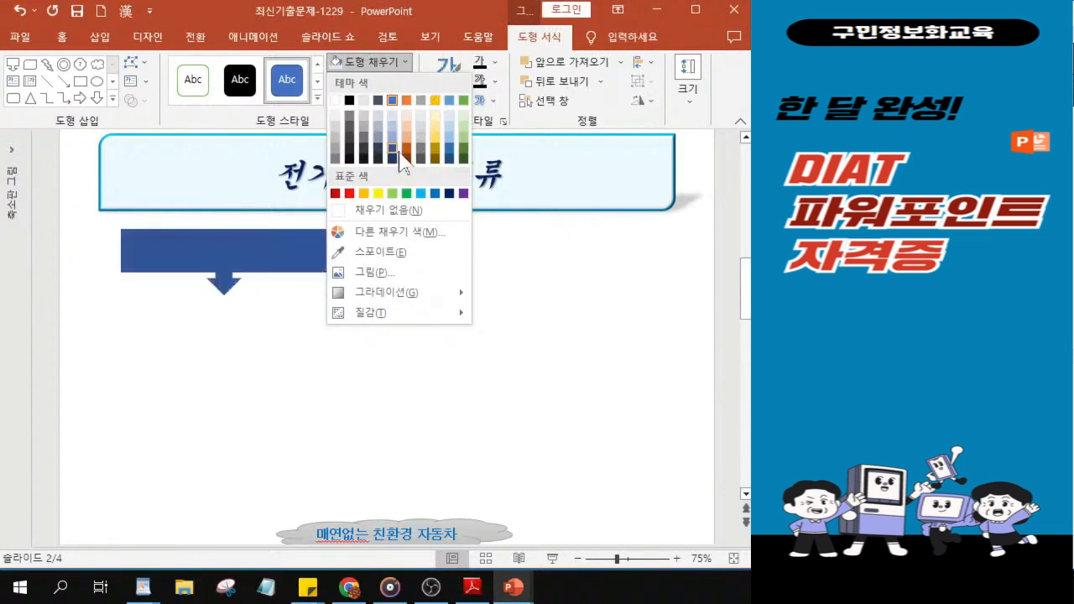
pyautogui.click(464, 126)
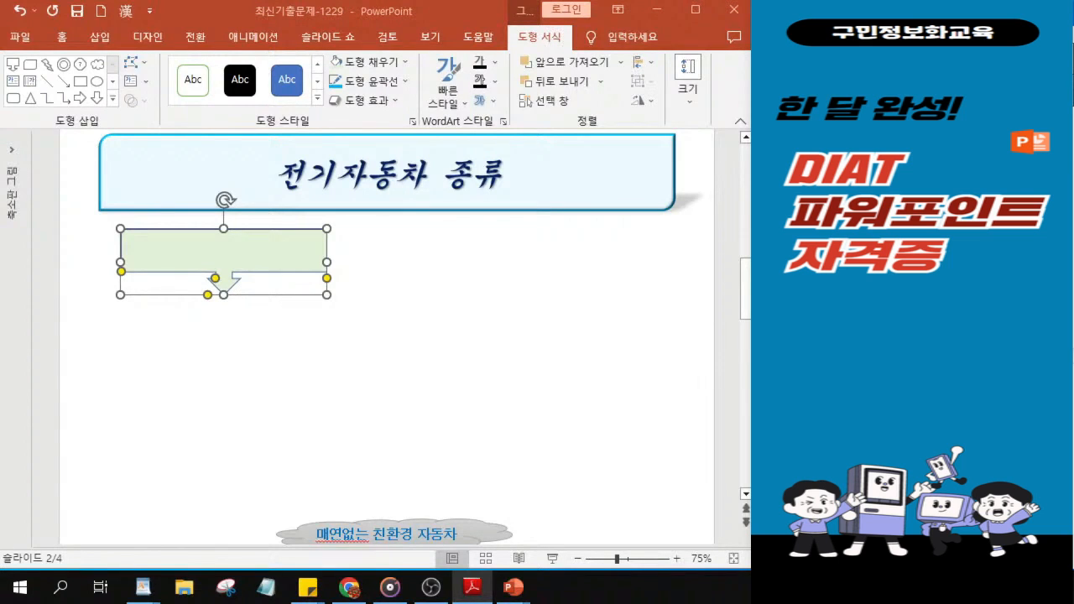
pyautogui.click(368, 62)
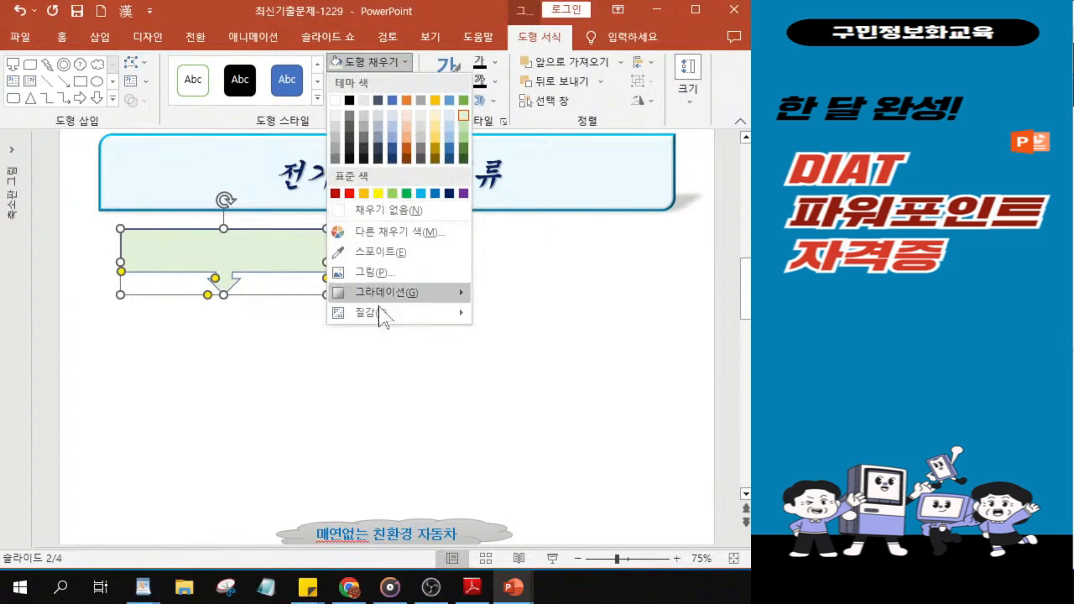
pyautogui.moveTo(388, 300)
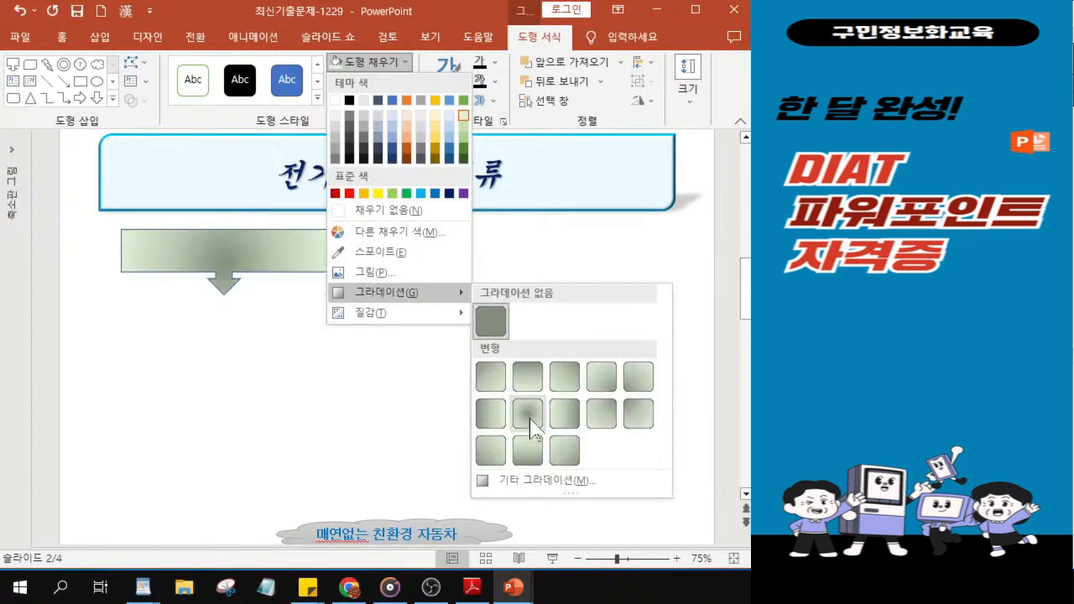
pyautogui.click(529, 415)
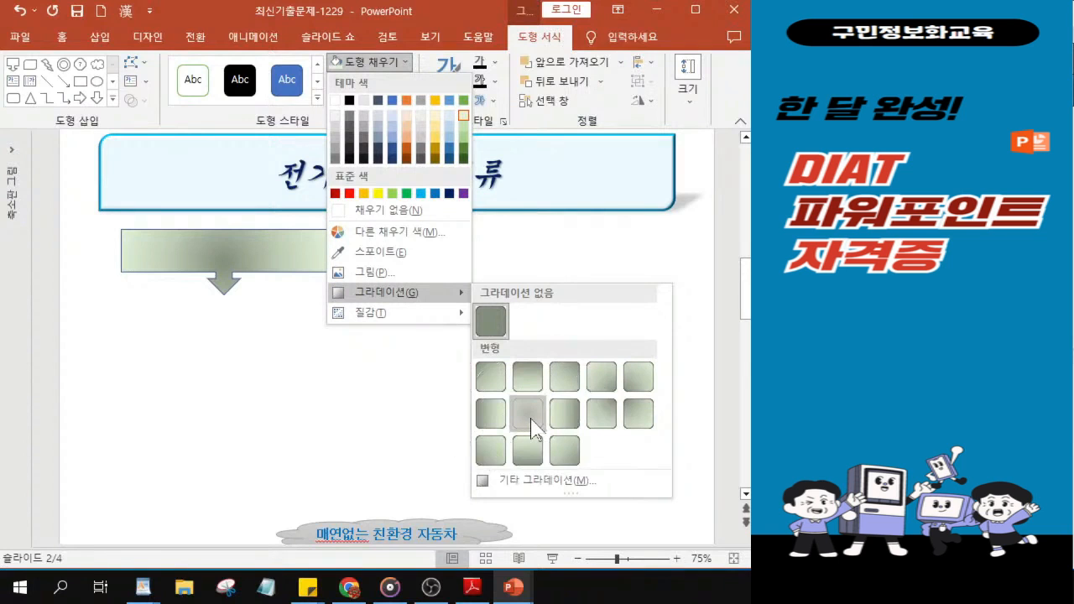
pyautogui.click(528, 413)
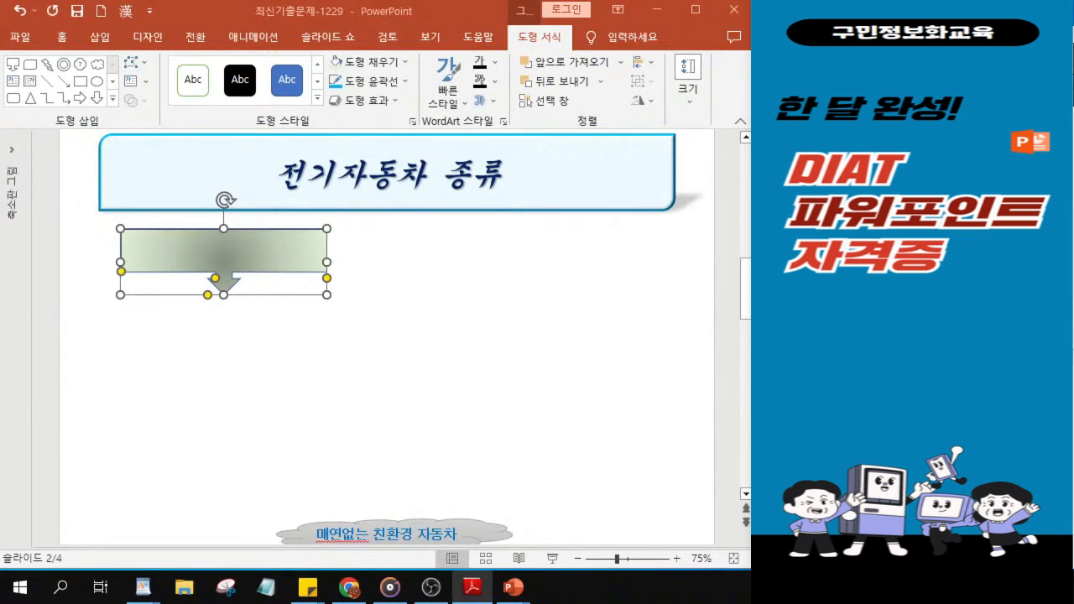
# Step: Set the arrow callout's outline to standard blue with a width of 2 pt
pyautogui.click(375, 81)
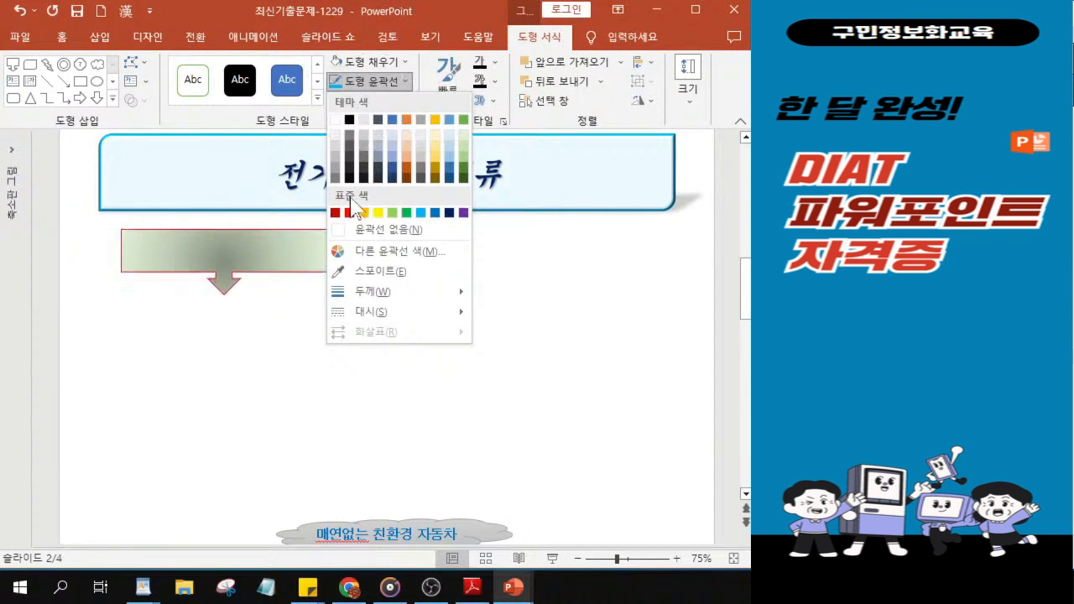
pyautogui.click(435, 213)
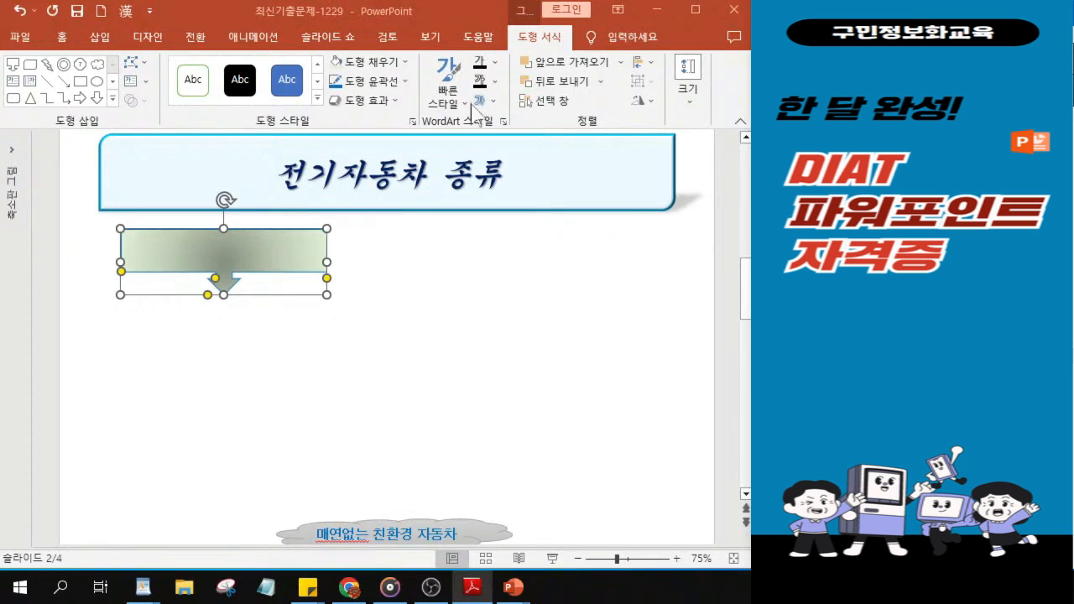
pyautogui.click(370, 83)
pyautogui.moveTo(388, 296)
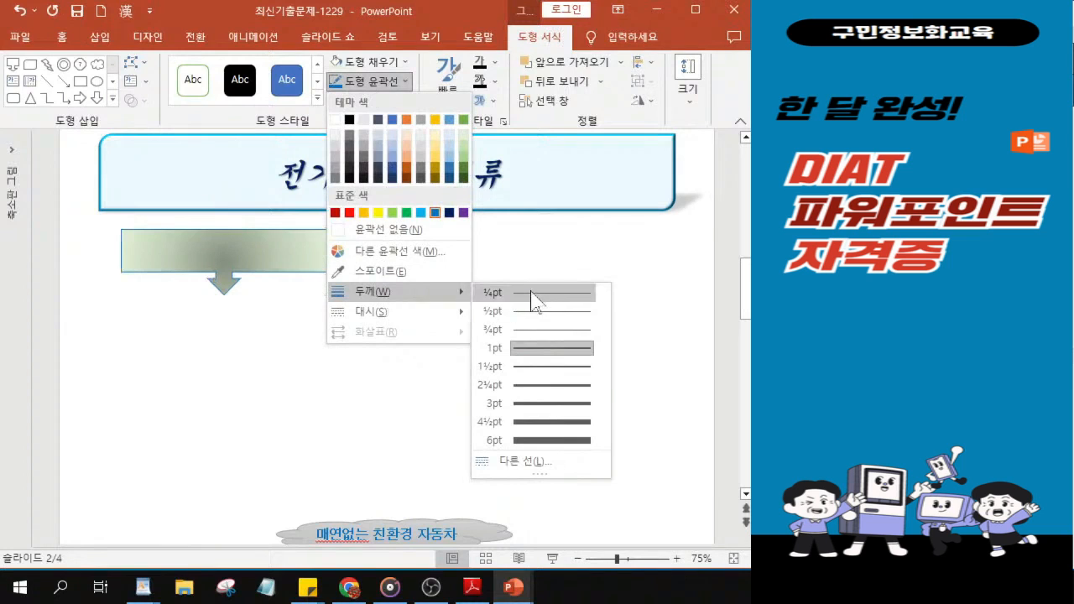
pyautogui.click(518, 463)
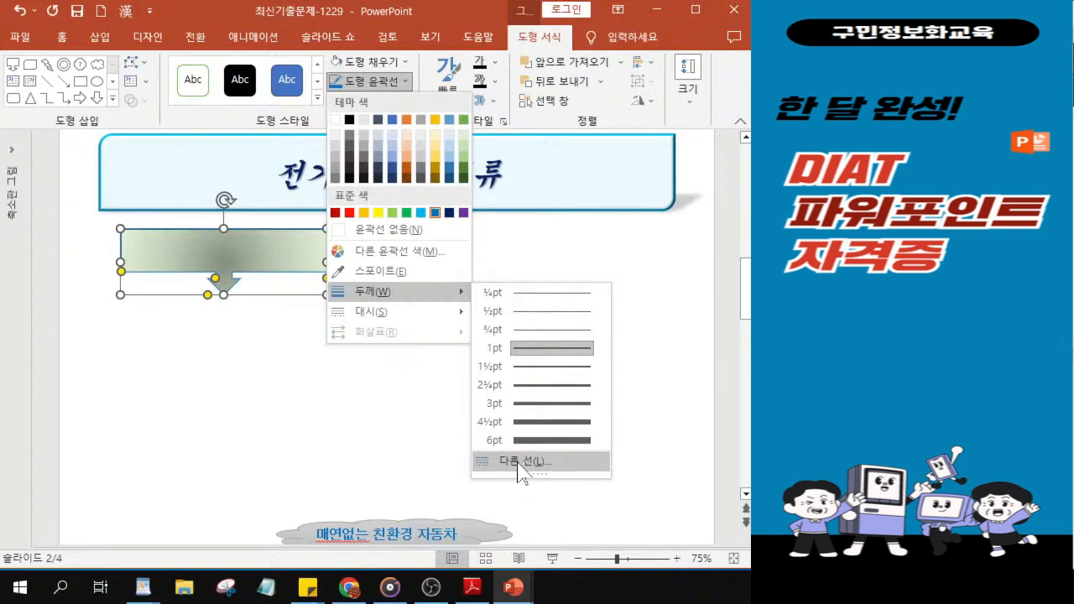
pyautogui.click(520, 463)
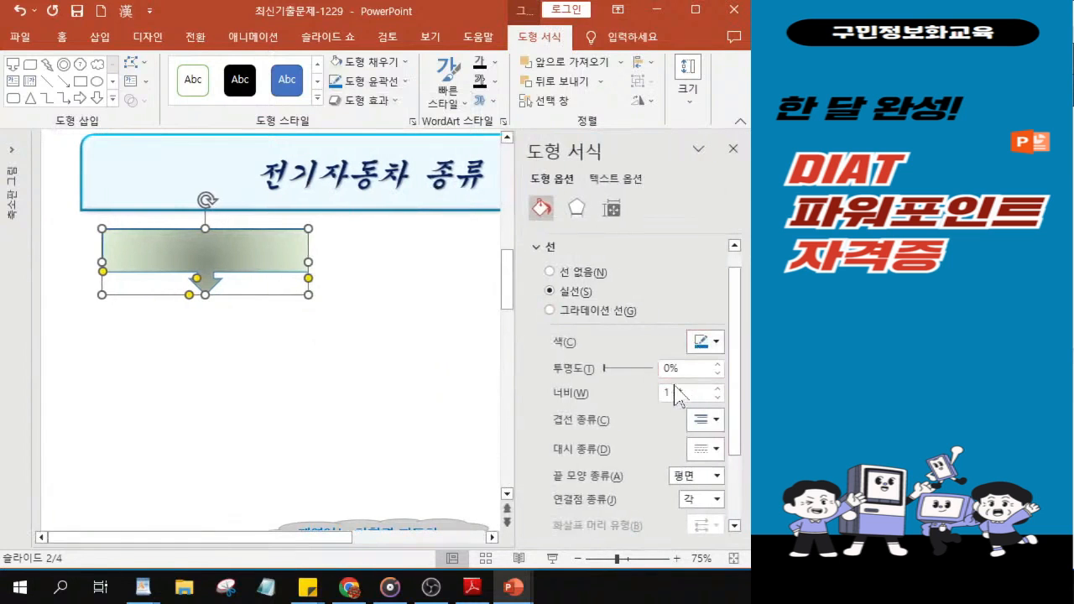
pyautogui.press('BackSpace')
pyautogui.write('2')
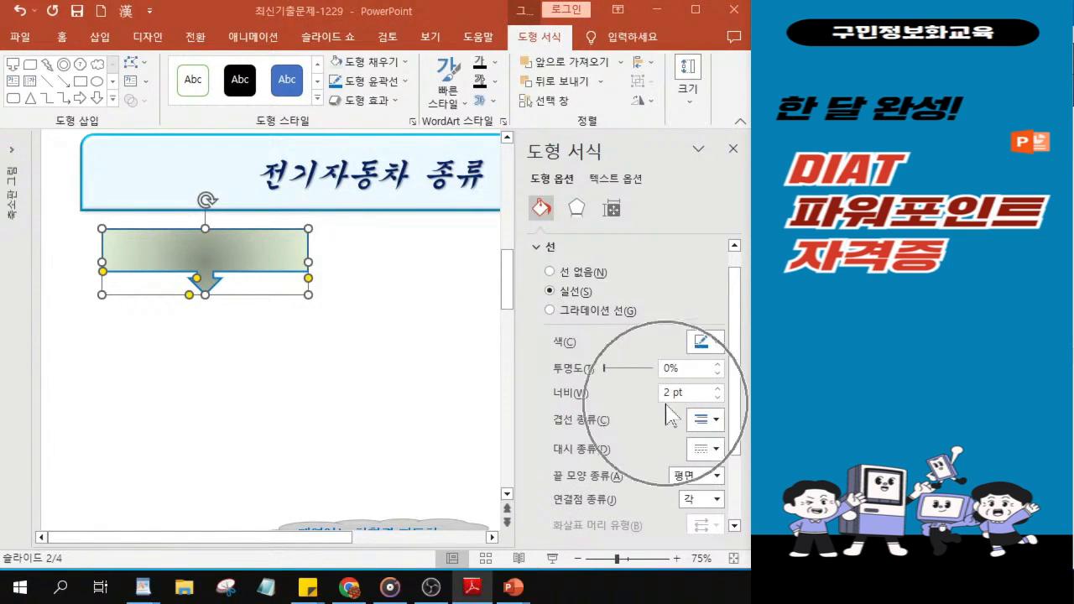
pyautogui.click(732, 151)
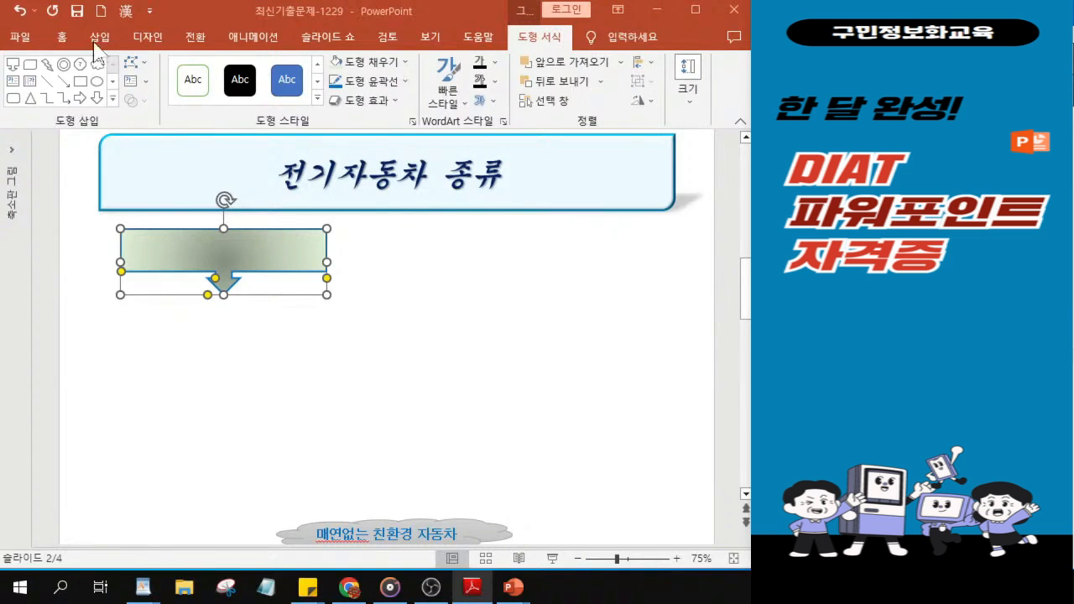
# Step: Set the arrow callout's text font to 돋움체 with a size of 22
pyautogui.click(61, 37)
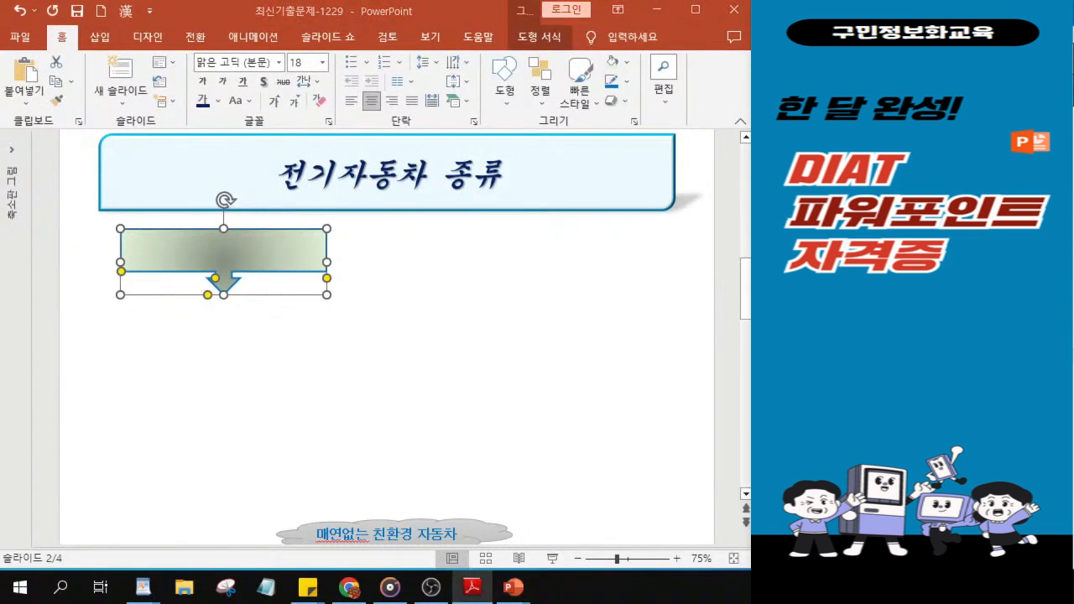
pyautogui.click(279, 62)
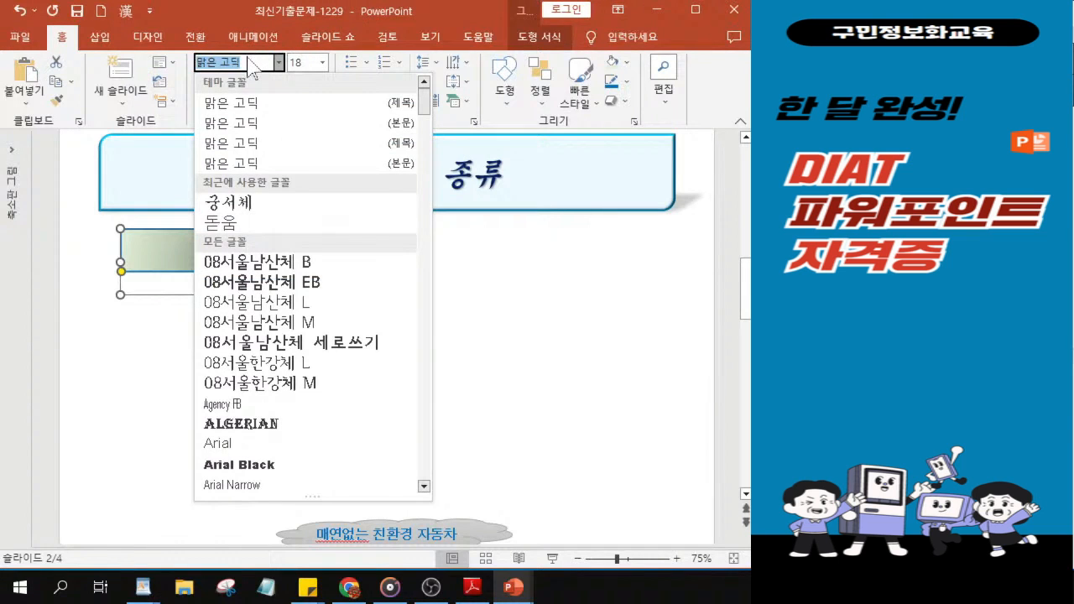
pyautogui.press('BackSpace')
pyautogui.write('돋움체')
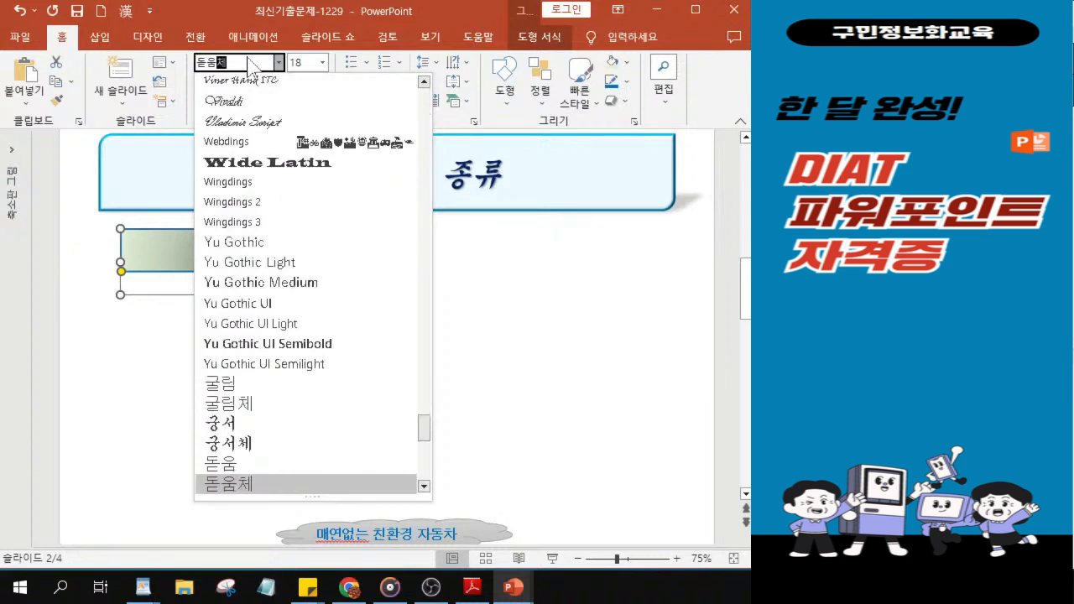
pyautogui.press('Return')
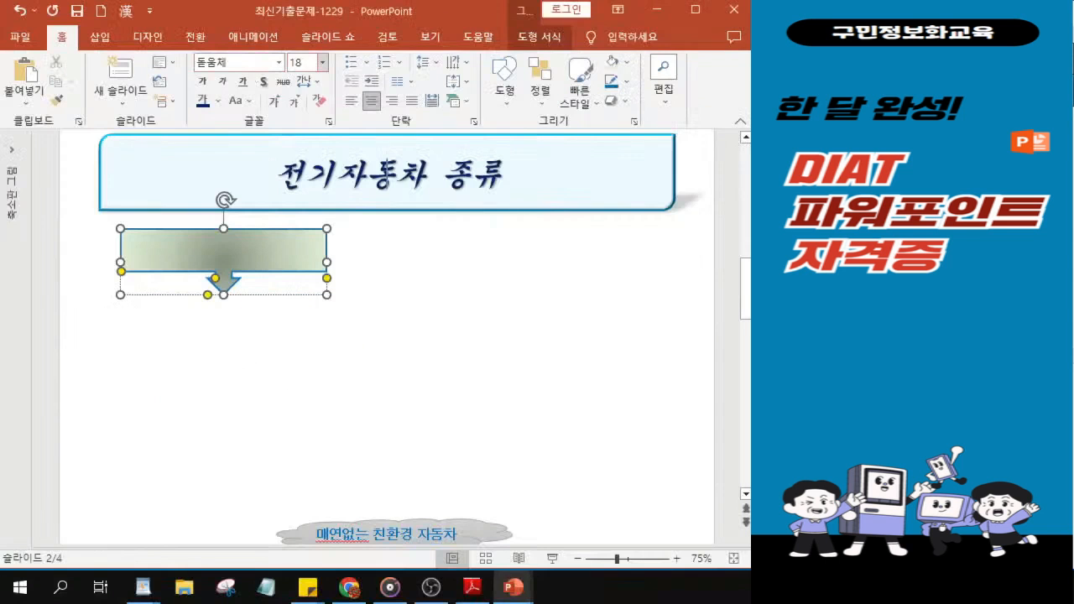
pyautogui.click(420, 139)
pyautogui.write('22')
pyautogui.press('Return')
# Step: Make the arrow callout's text bold with a text shadow and give it the standard orange font color
pyautogui.click(202, 80)
pyautogui.click(264, 81)
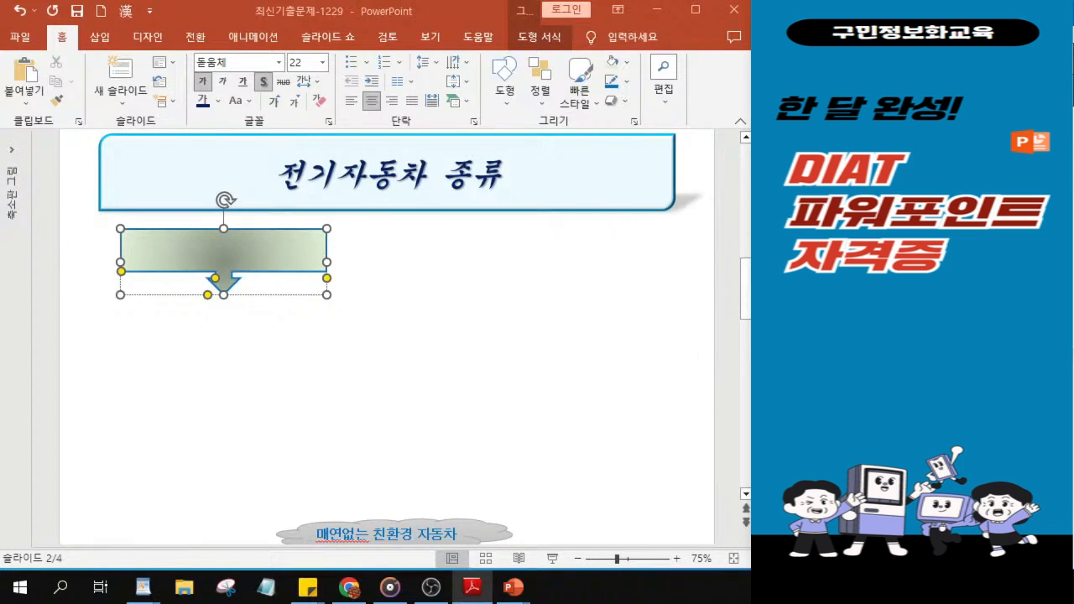
pyautogui.click(265, 84)
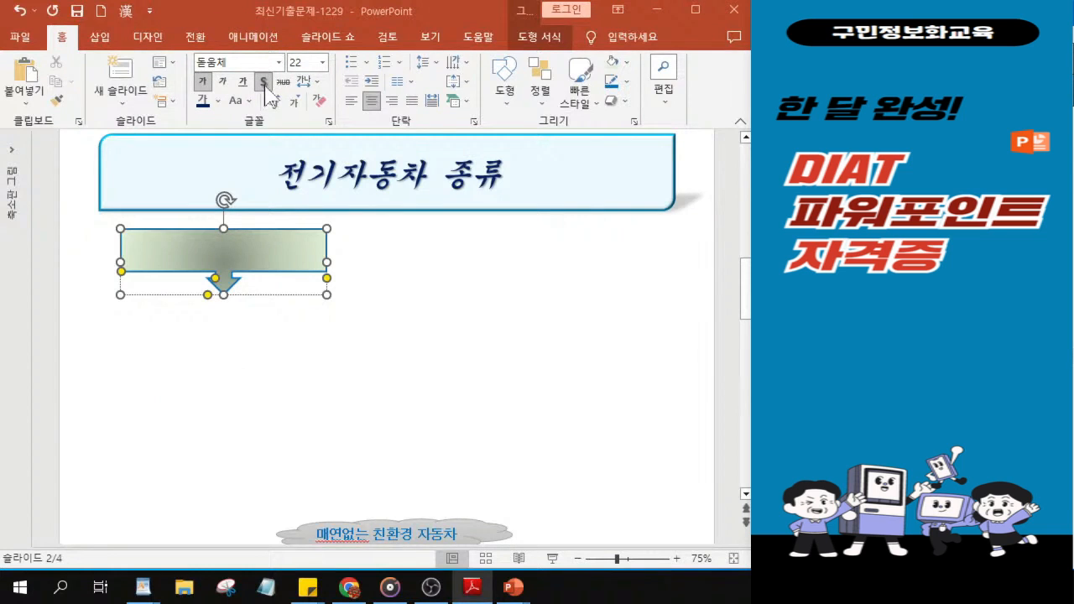
pyautogui.click(218, 100)
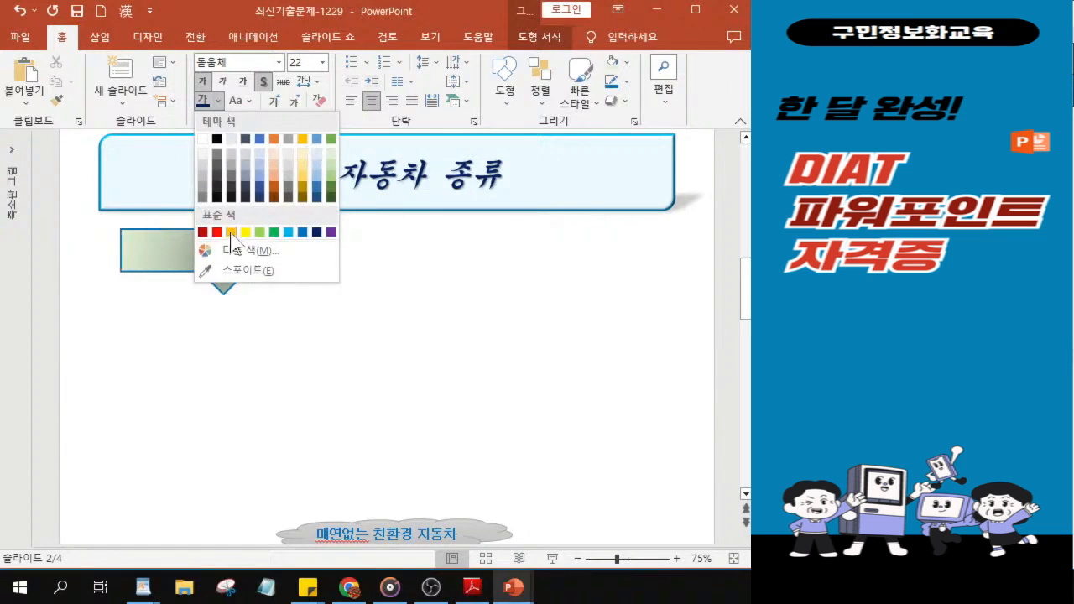
pyautogui.press('ctrl')
pyautogui.click(231, 233)
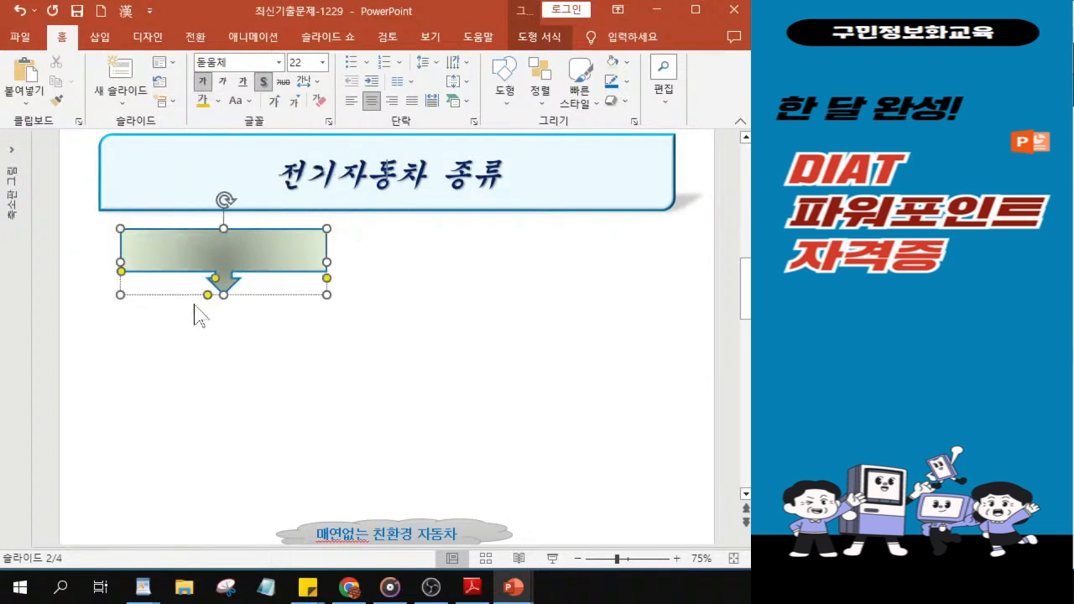
# Step: Enter the text "자동차 종류" in the arrow callout
pyautogui.keyDown('ctrl'); pyautogui.scroll(3, 179, 269); pyautogui.keyUp('ctrl')
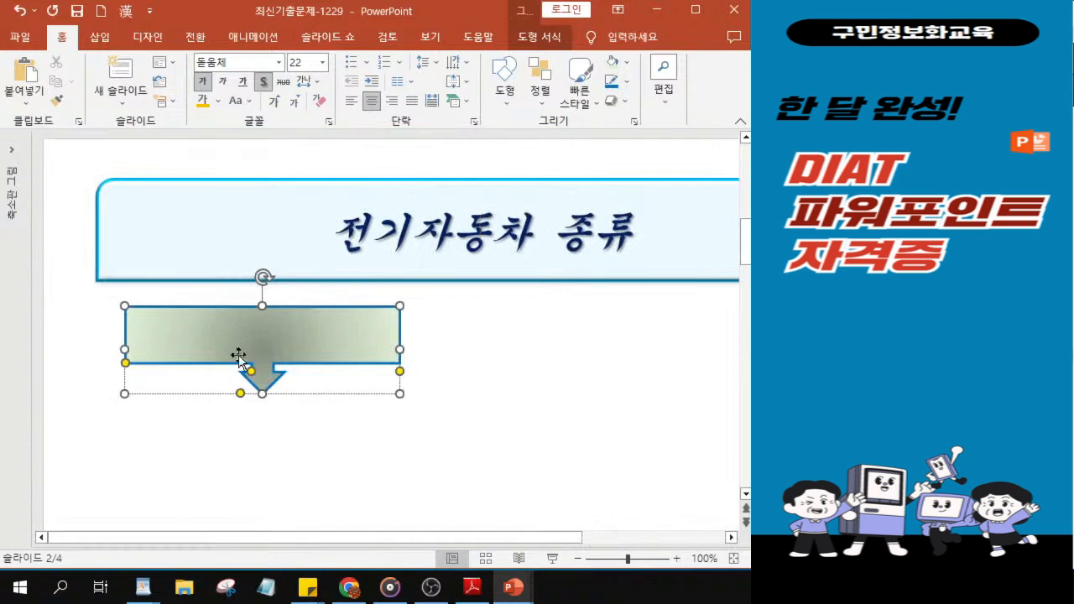
pyautogui.scroll(1, 261, 352)
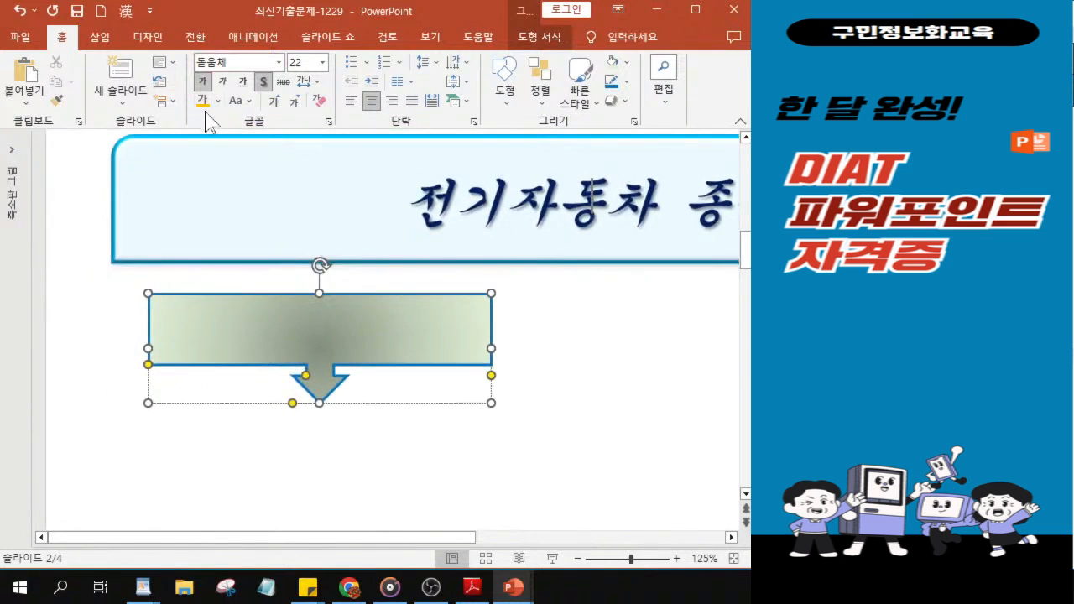
pyautogui.write('자동차 종ㄹ')
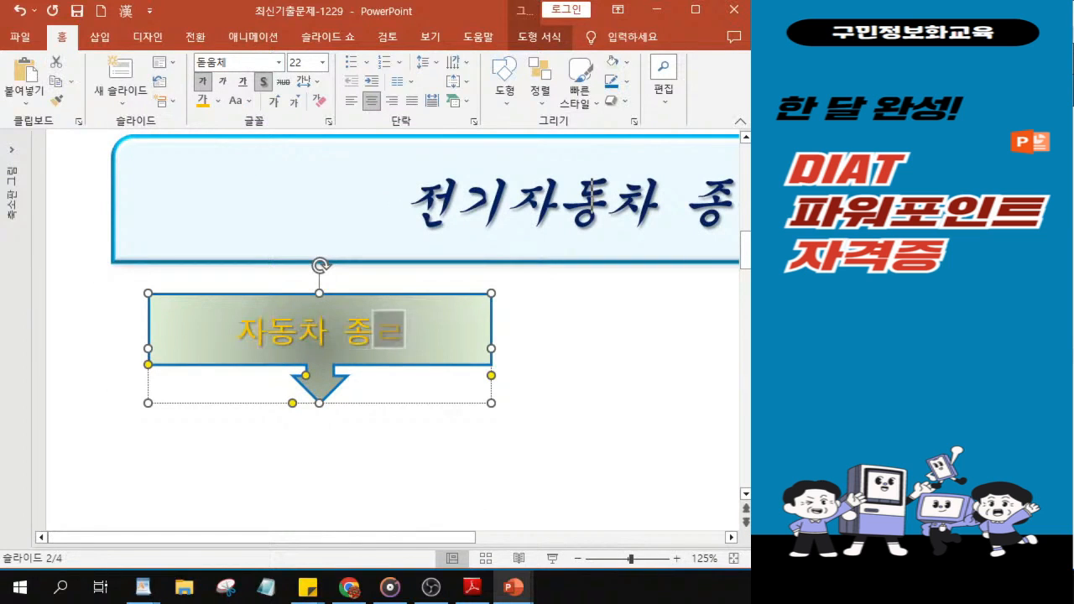
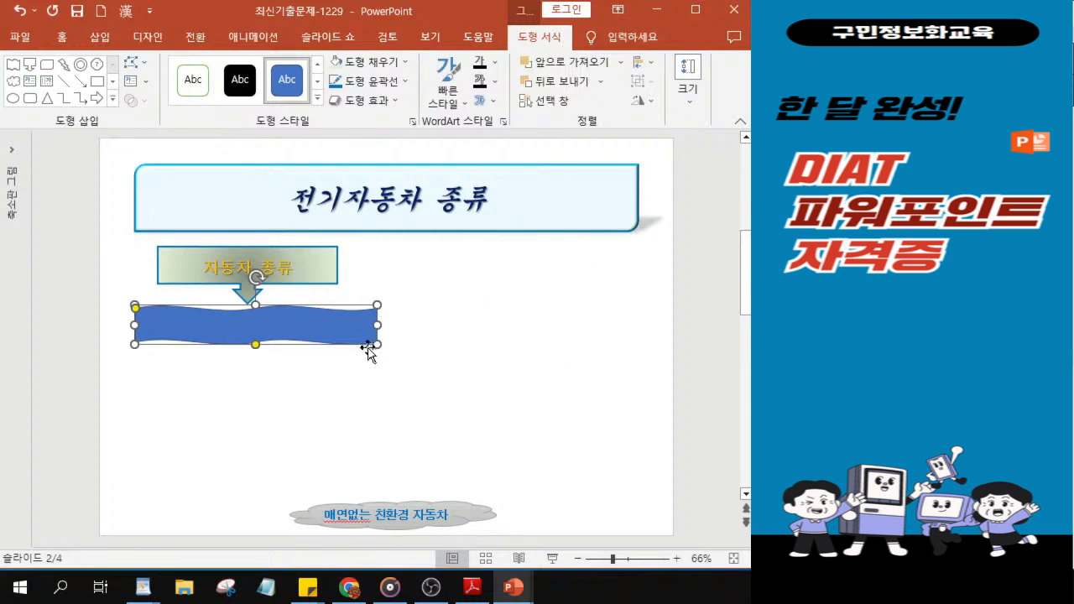
# Step: Nudge the wave shape up to the arrow's tip and center the arrow callout horizontally above it
pyautogui.press('ctrl')
pyautogui.moveTo(288, 335)
pyautogui.mouseDown()
pyautogui.moveTo(283, 446)
pyautogui.moveTo(303, 379)
pyautogui.moveTo(290, 328)
pyautogui.mouseUp()
pyautogui.hotkey('ctrl', 'Down')
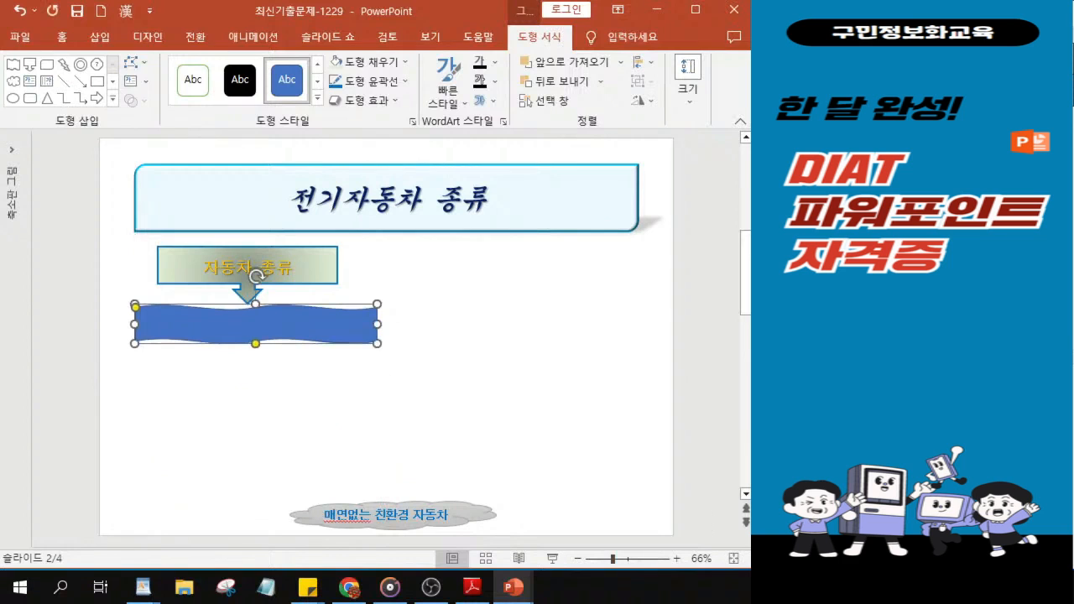
pyautogui.click(311, 277)
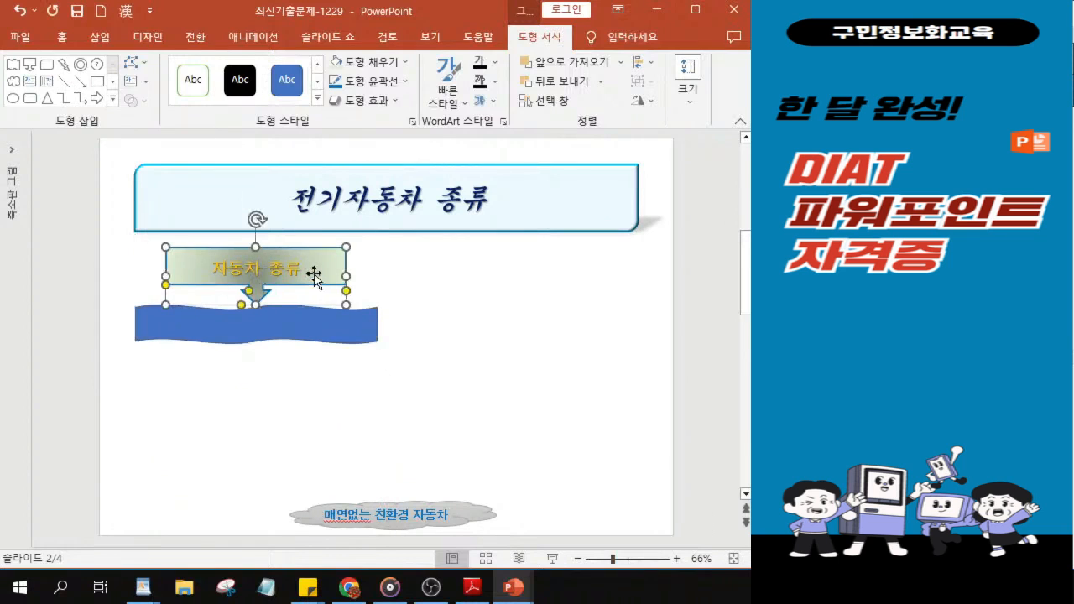
# Step: Fill the wave shape with the base green theme color
pyautogui.click(309, 335)
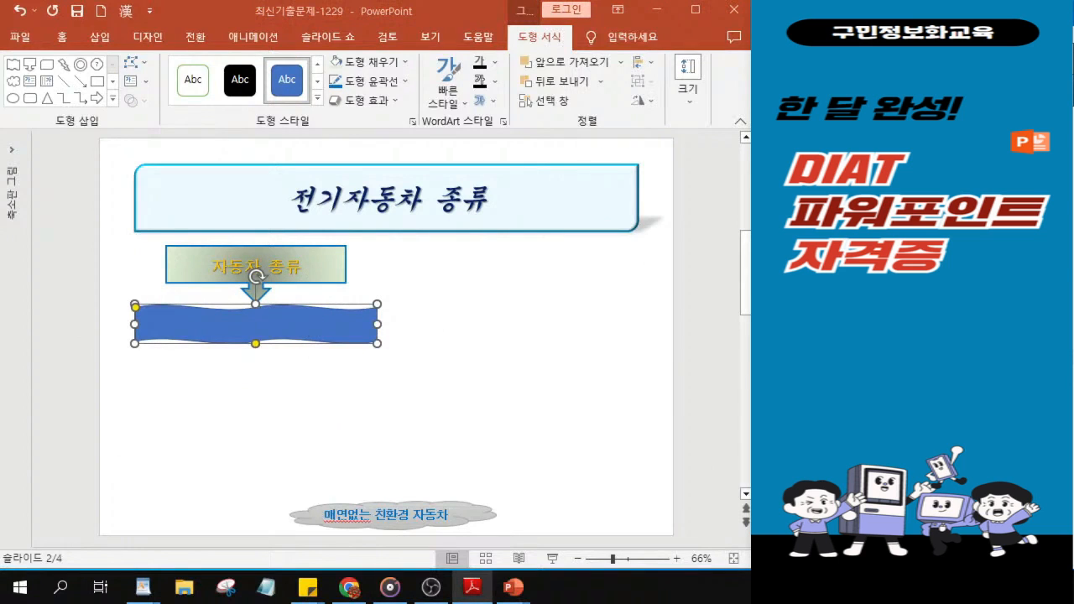
pyautogui.click(374, 67)
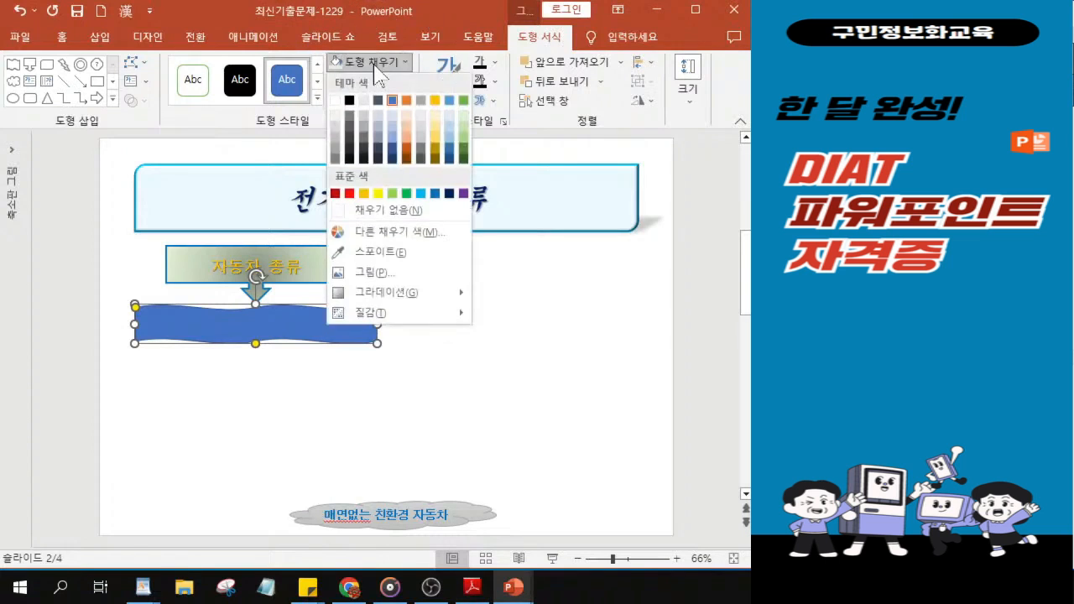
pyautogui.click(463, 101)
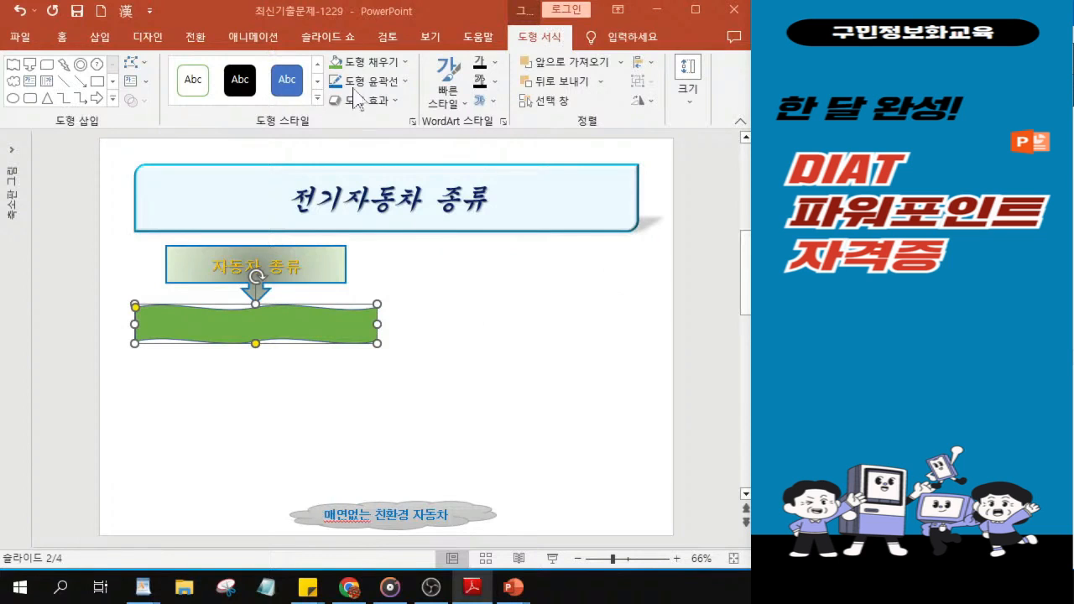
pyautogui.click(386, 65)
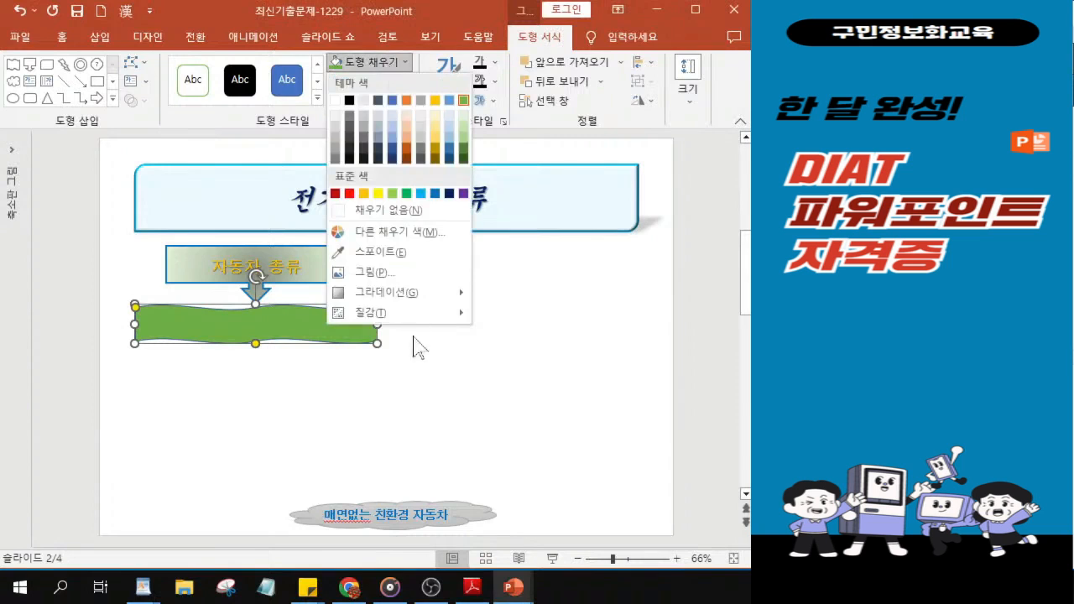
pyautogui.moveTo(422, 297)
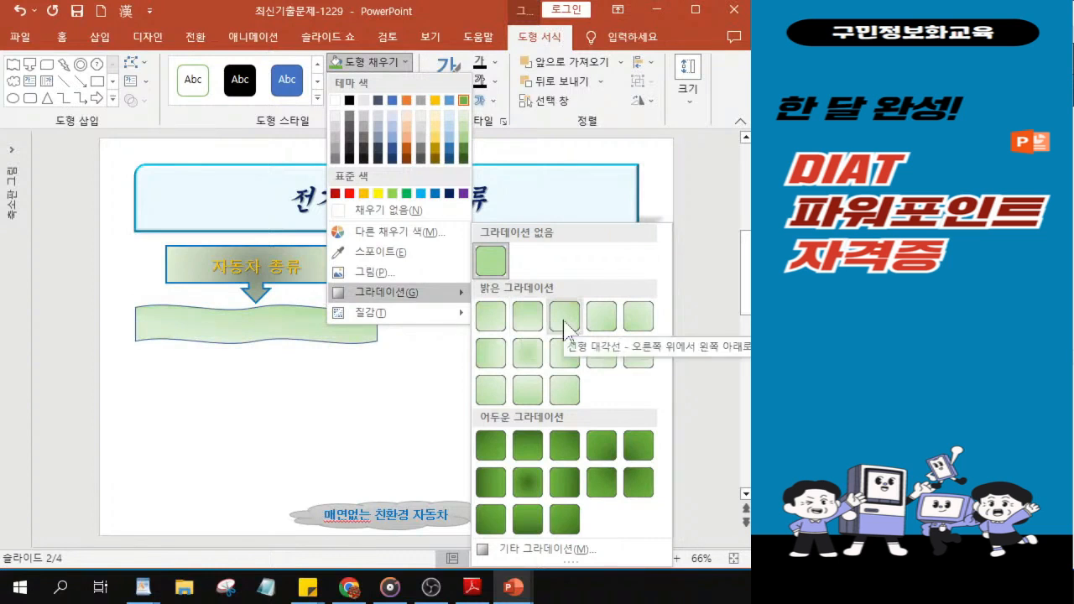
pyautogui.press('Escape')
pyautogui.press('Escape')
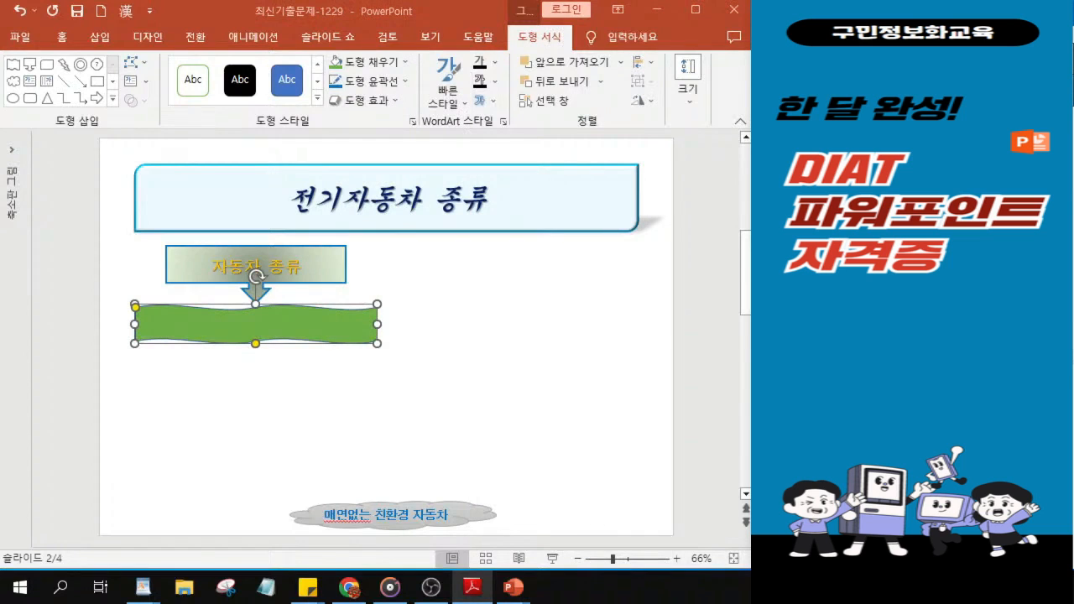
# Step: Apply the light linear-up gradient variation to the wave shape's green fill
pyautogui.click(379, 62)
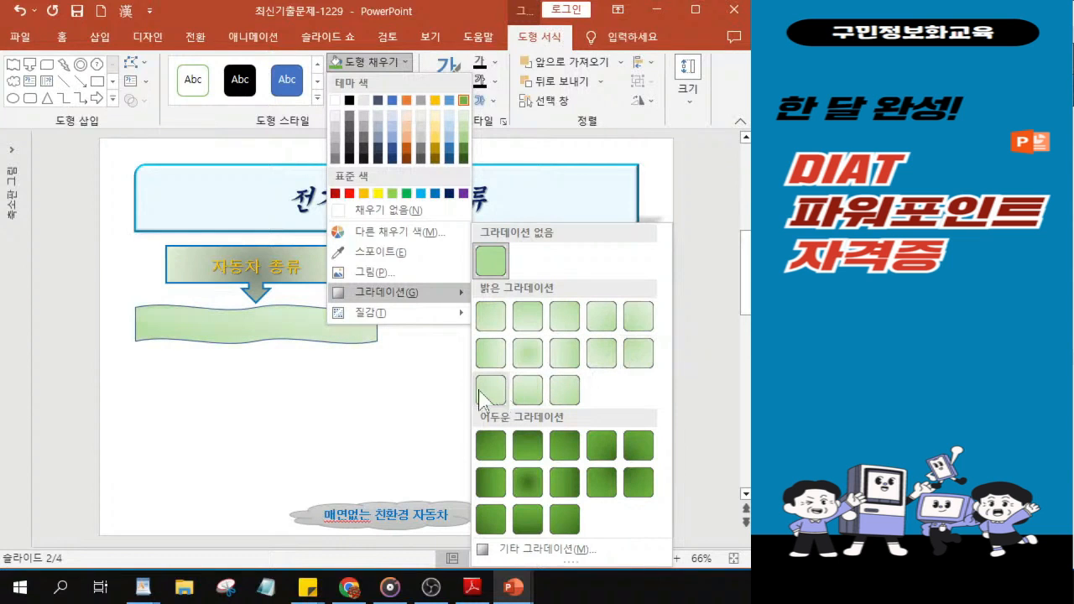
pyautogui.click(530, 391)
pyautogui.press('ctrl')
pyautogui.press('ctrl')
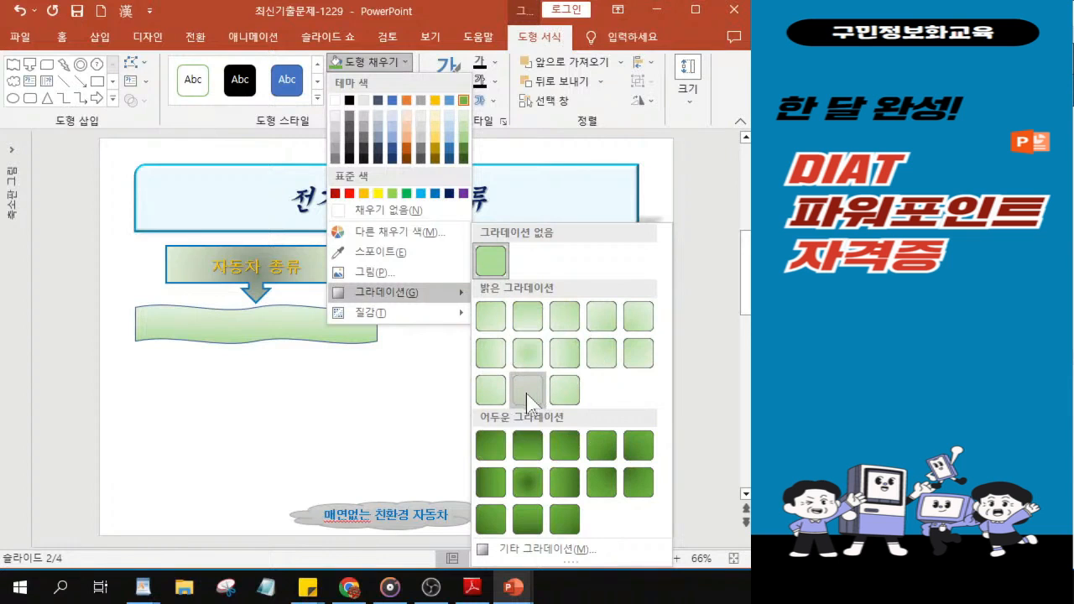
pyautogui.press('ctrl')
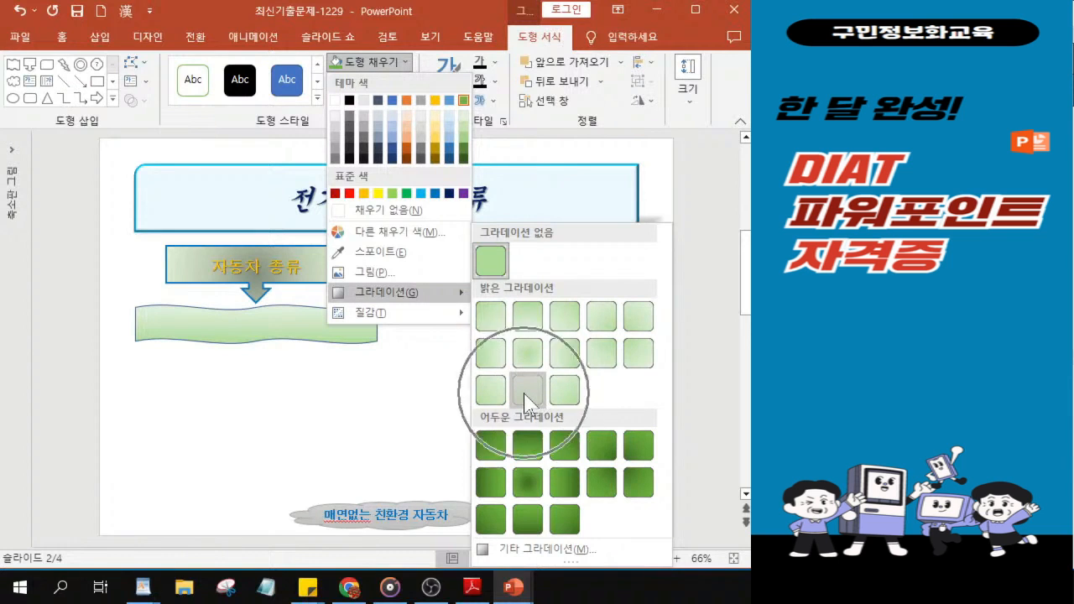
pyautogui.press('ctrl')
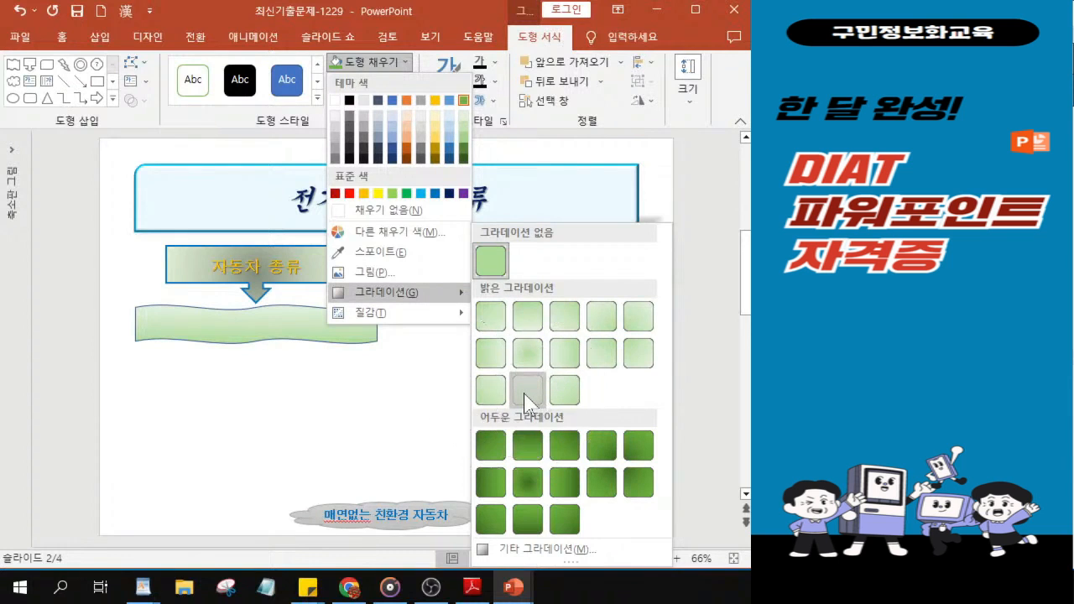
pyautogui.press('ctrl')
pyautogui.press('ctrl')
pyautogui.click(526, 391)
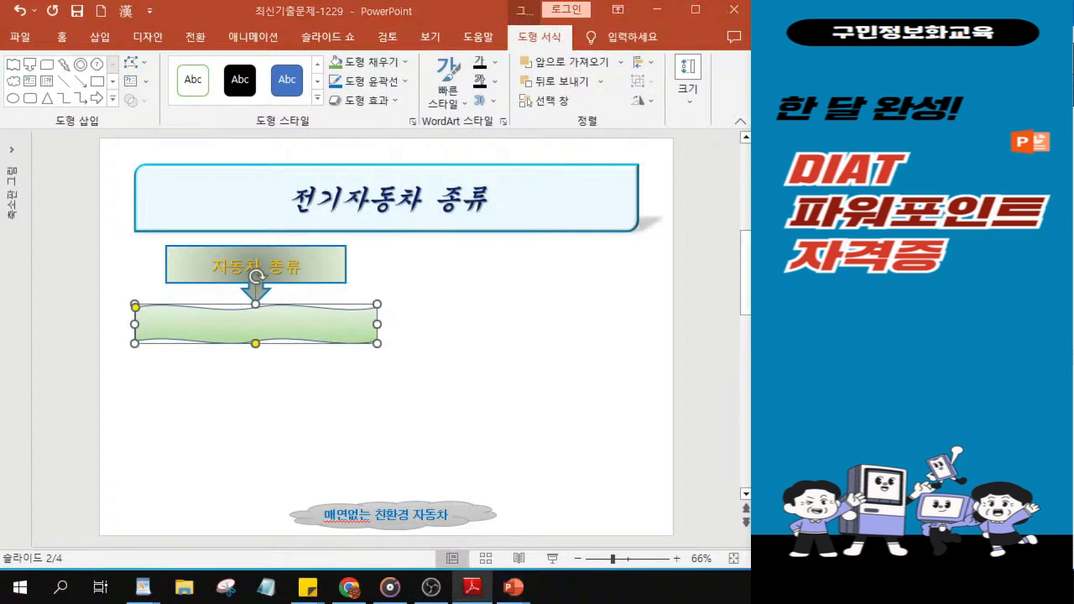
# Step: Remove the wave shape's outline
pyautogui.click(367, 81)
pyautogui.press('ctrl')
pyautogui.press('ctrl')
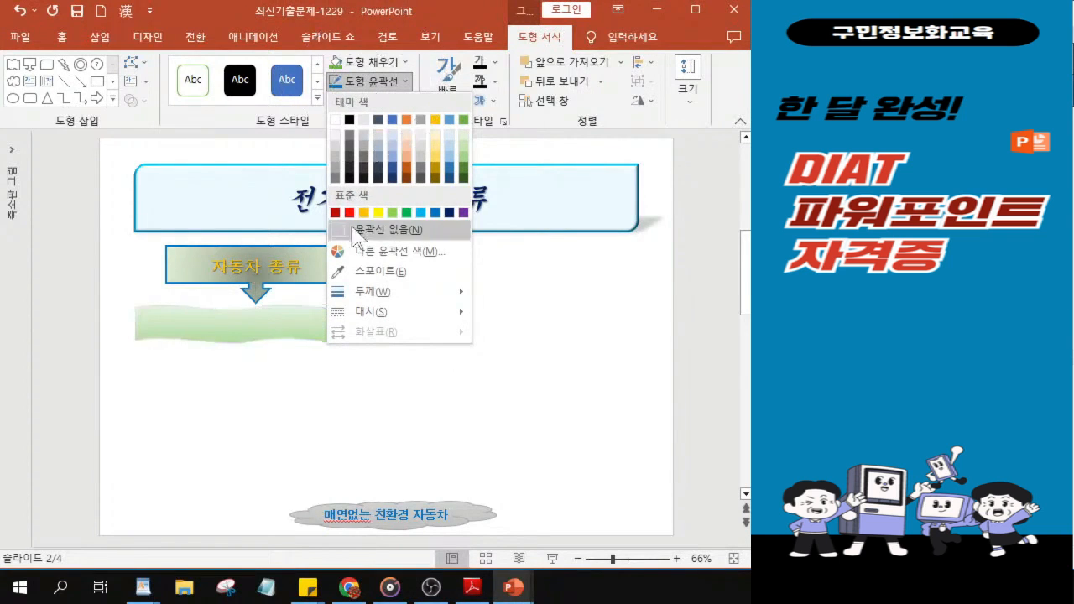
pyautogui.press('ctrl')
pyautogui.press('ctrl')
pyautogui.press('ctrl')
pyautogui.press('ctrl')
pyautogui.click(358, 233)
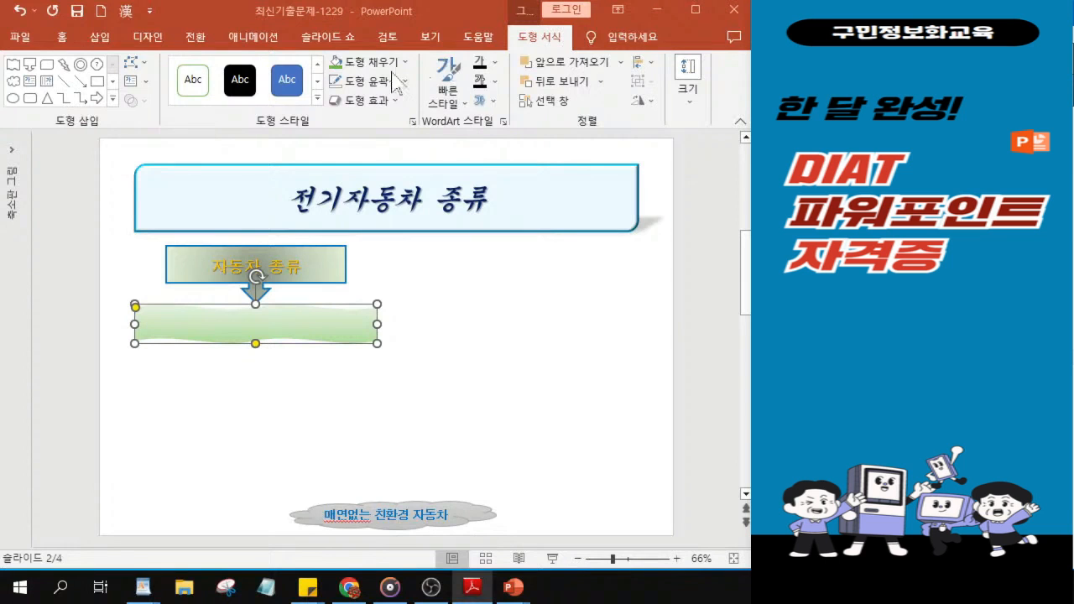
# Step: Apply the soft round bevel effect to the wave shape
pyautogui.click(377, 102)
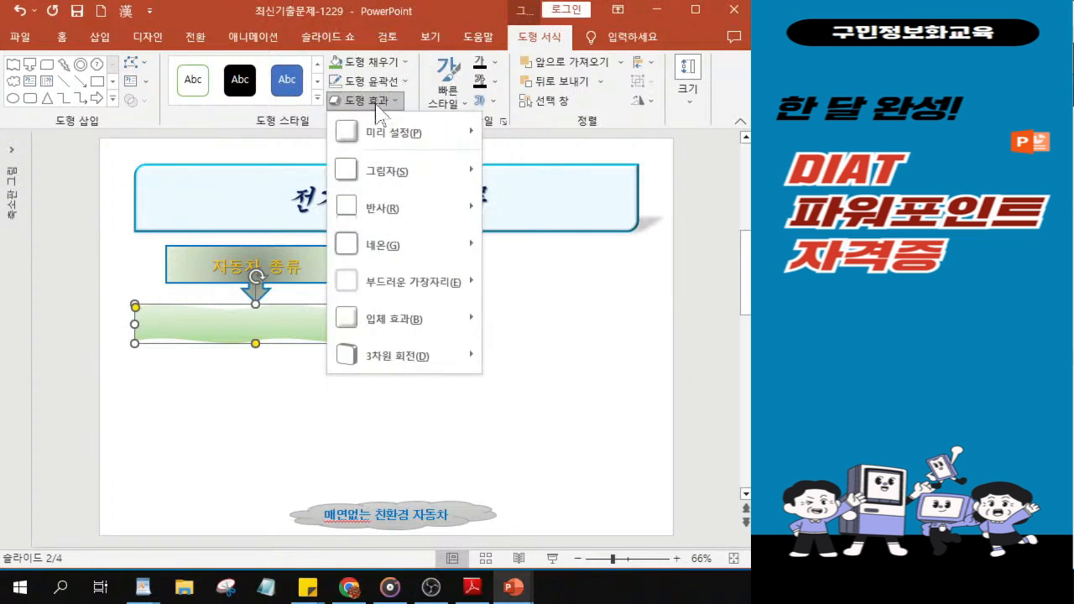
pyautogui.moveTo(411, 330)
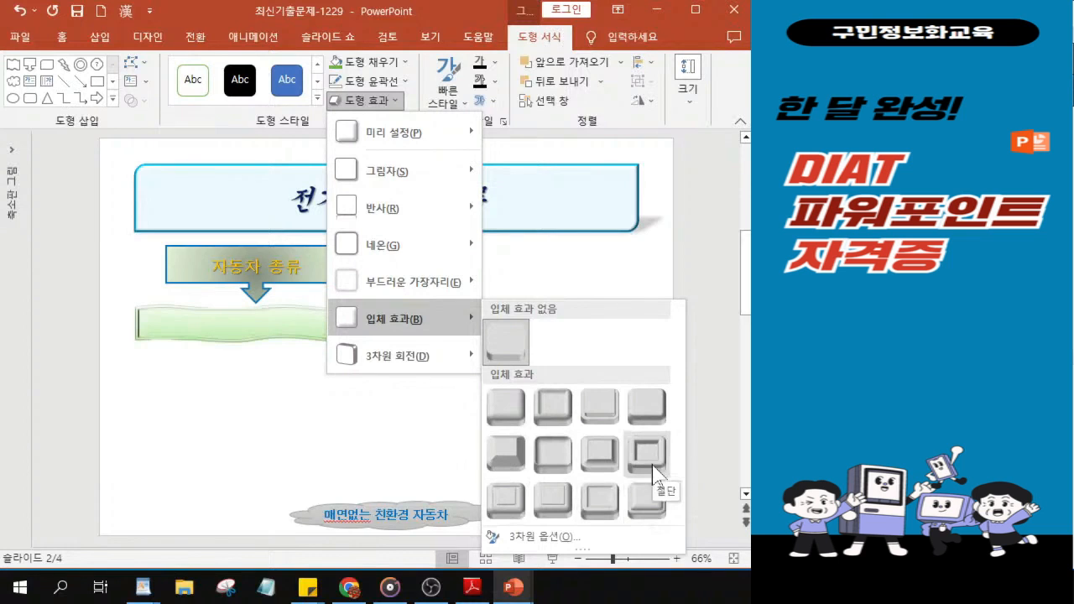
pyautogui.click(550, 456)
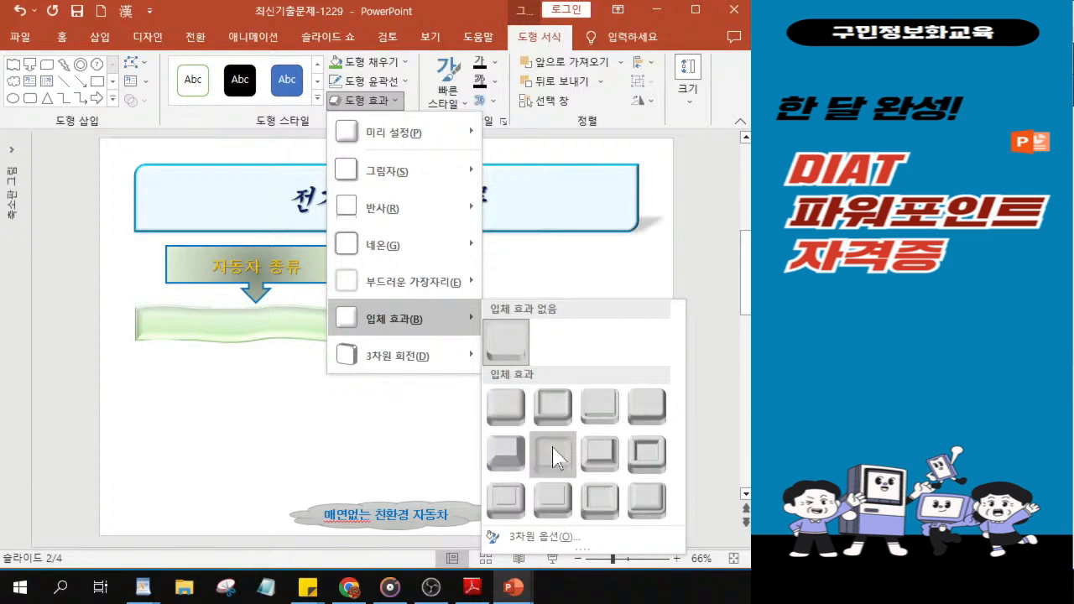
pyautogui.click(553, 454)
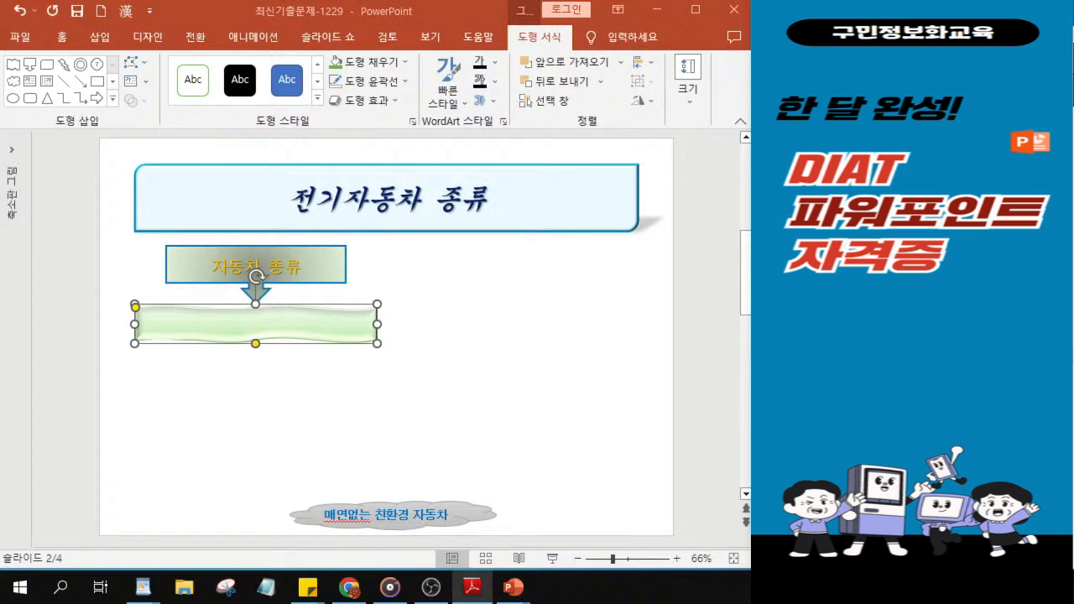
# Step: Set the wave shape's text font to 돋움 at size 20
pyautogui.click(63, 36)
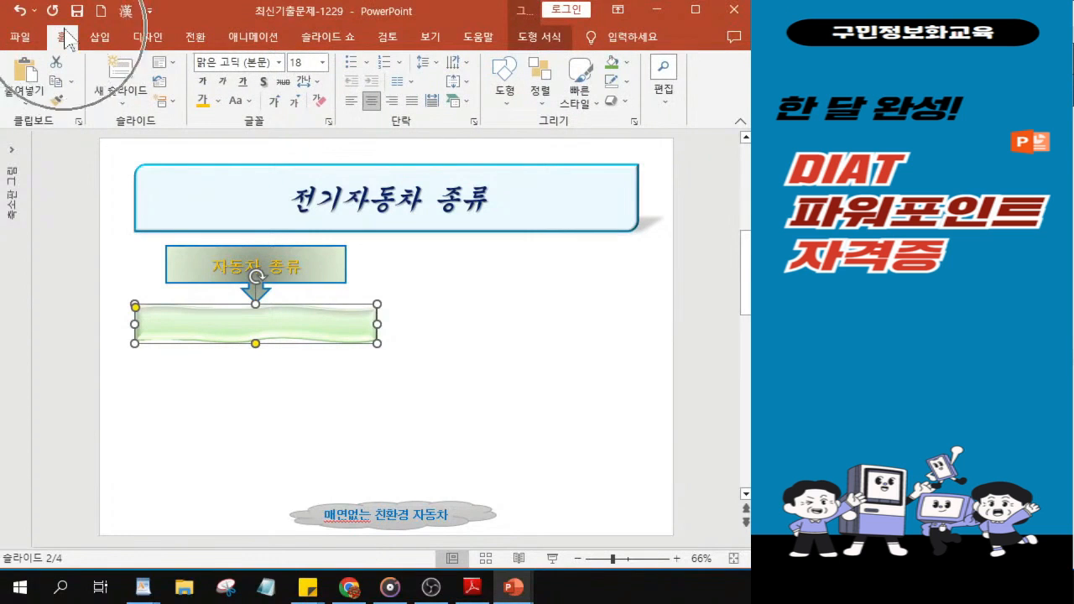
pyautogui.click(279, 64)
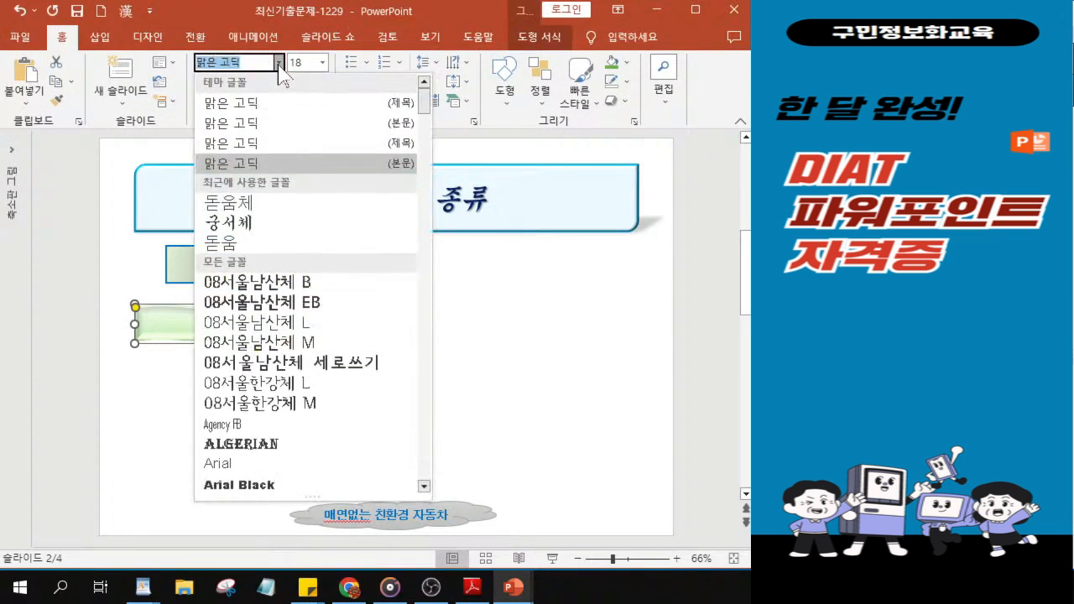
pyautogui.click(239, 244)
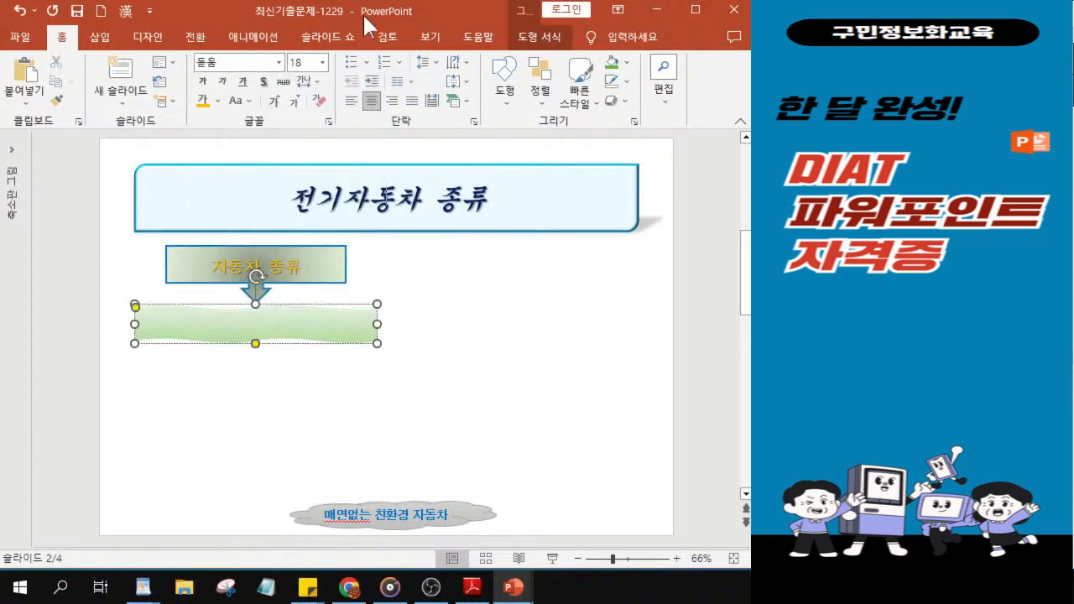
pyautogui.click(302, 62)
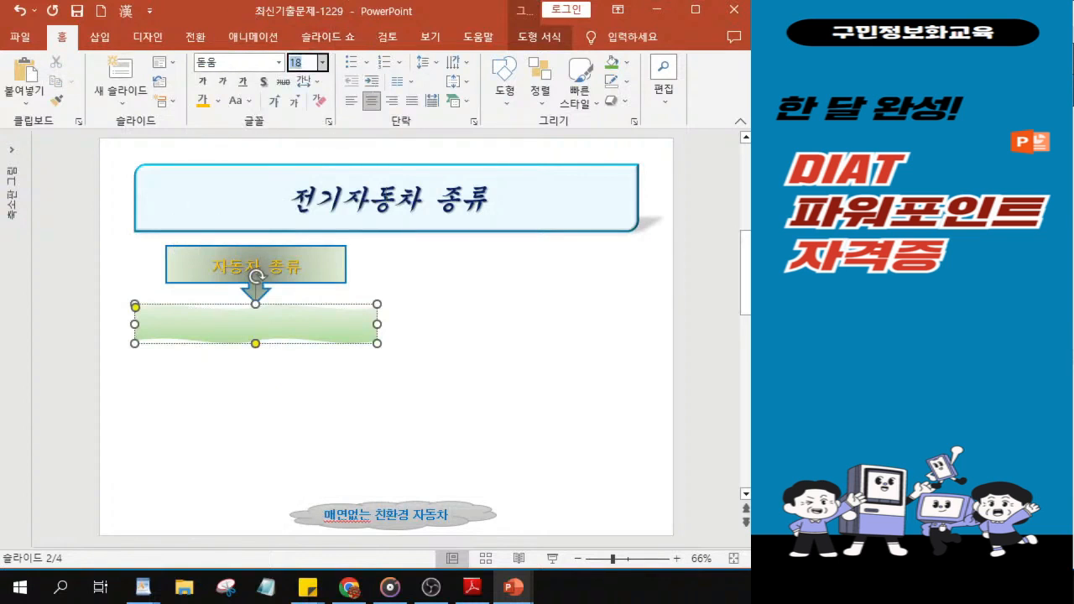
pyautogui.write('20')
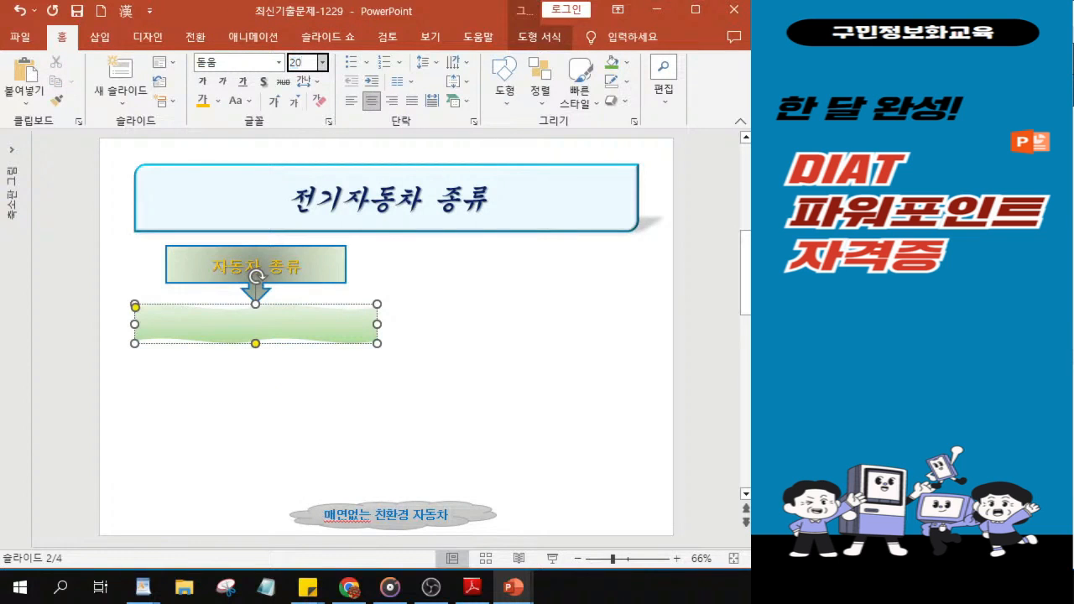
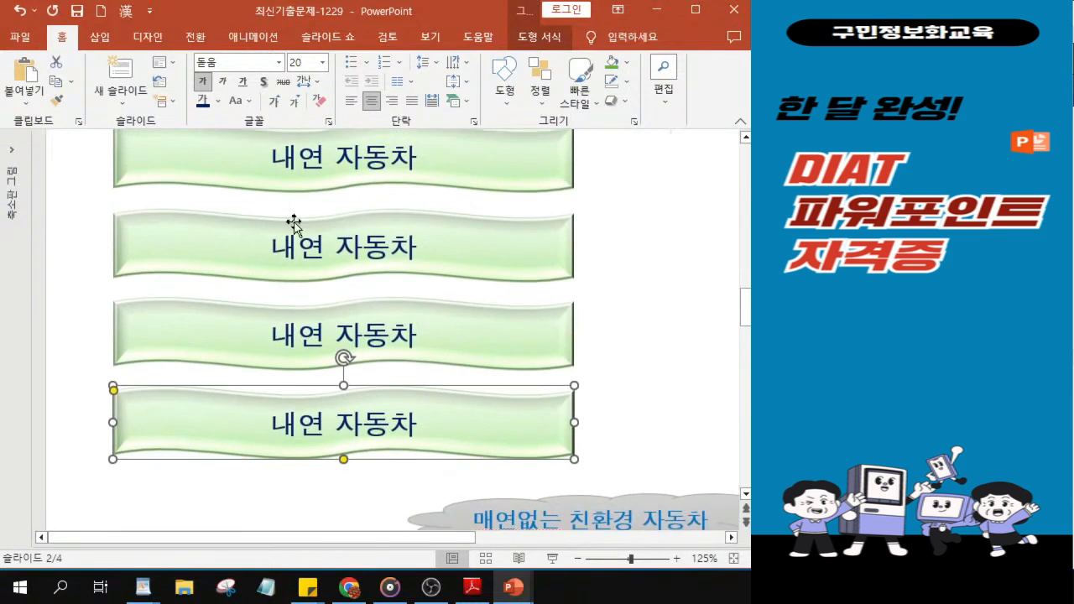
# Step: Replace "내연" in the second wave shape so its label reads "하이브리드 자동차"
pyautogui.click(273, 250)
pyautogui.moveTo(268, 243)
pyautogui.mouseDown()
pyautogui.moveTo(283, 240)
pyautogui.moveTo(267, 239)
pyautogui.mouseUp()
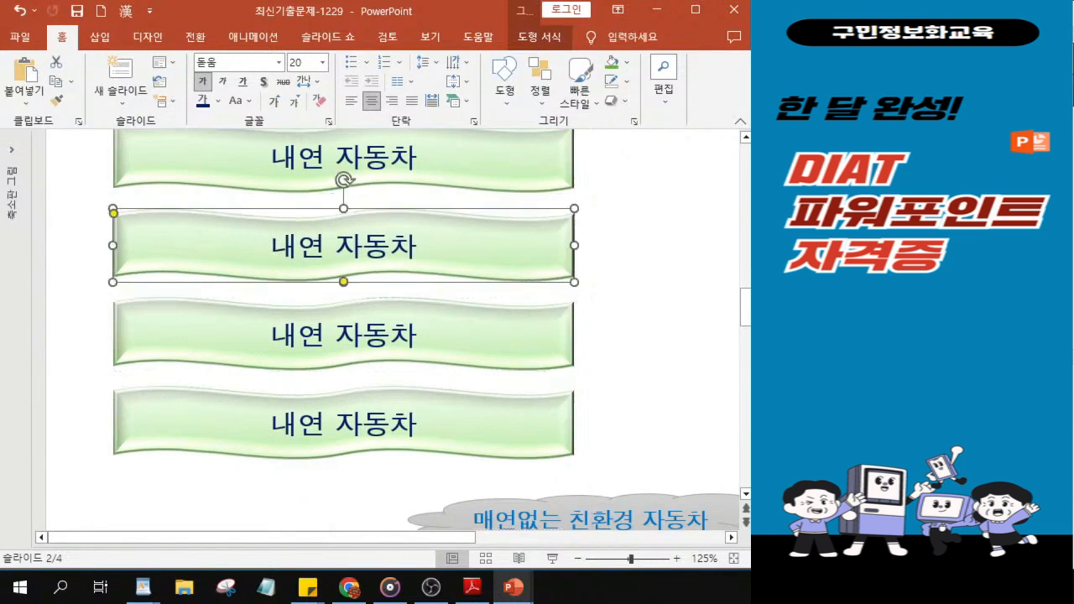
pyautogui.press('Delete')
pyautogui.press('Delete')
pyautogui.press('Delete')
pyautogui.write('하이브리드')
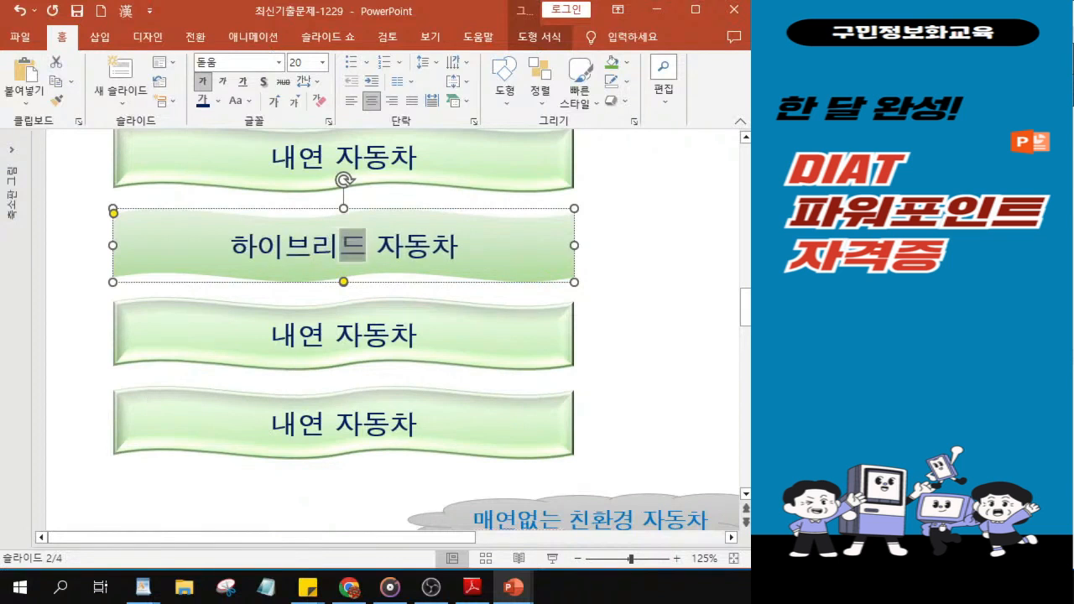
# Step: Change the third wave shape's label to "플러그인 하이브리드 자동차"
pyautogui.click(312, 334)
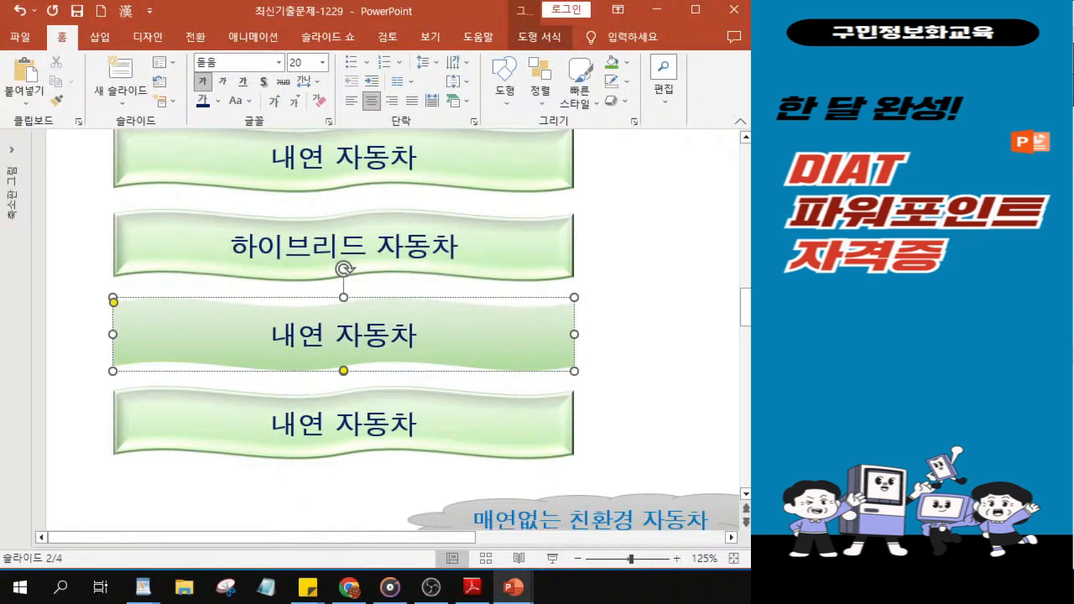
pyautogui.press('Delete')
pyautogui.press('Delete')
pyautogui.press('Delete')
pyautogui.write('플러그인')
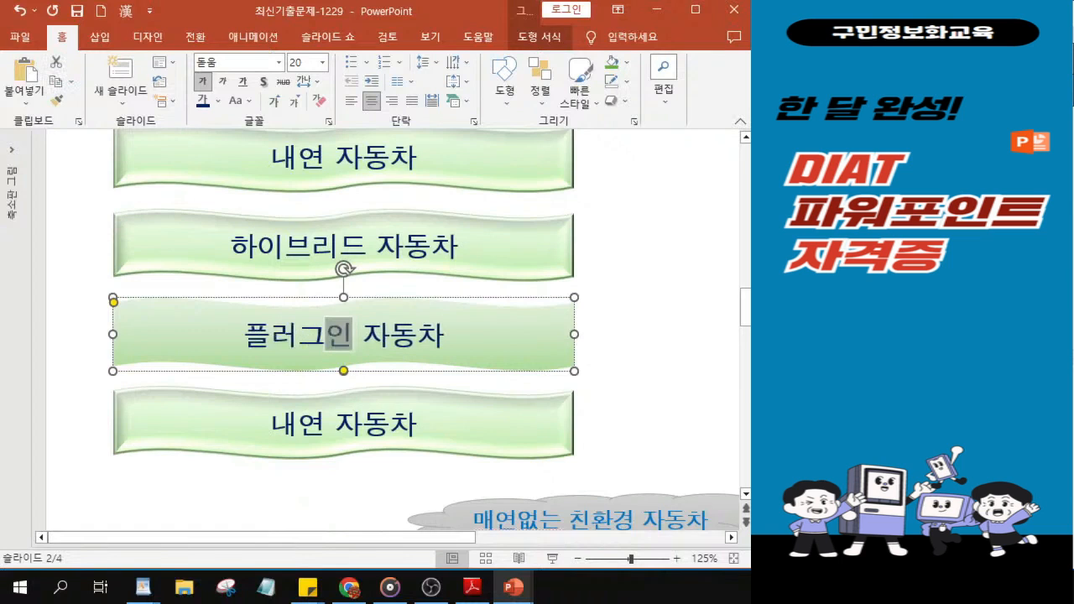
pyautogui.write(' 하이브리 ')
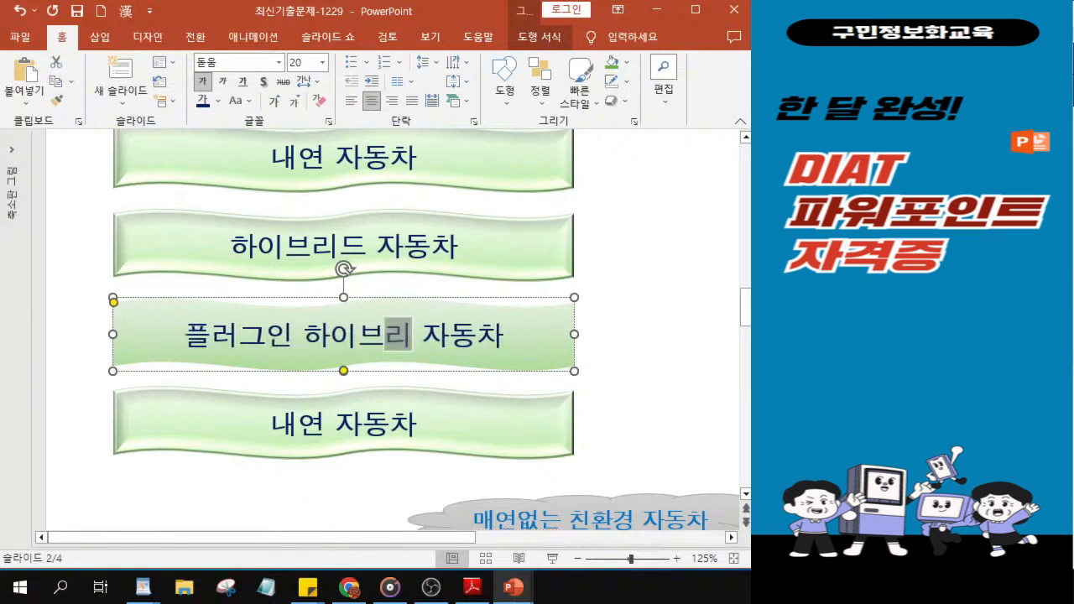
pyautogui.write('드')
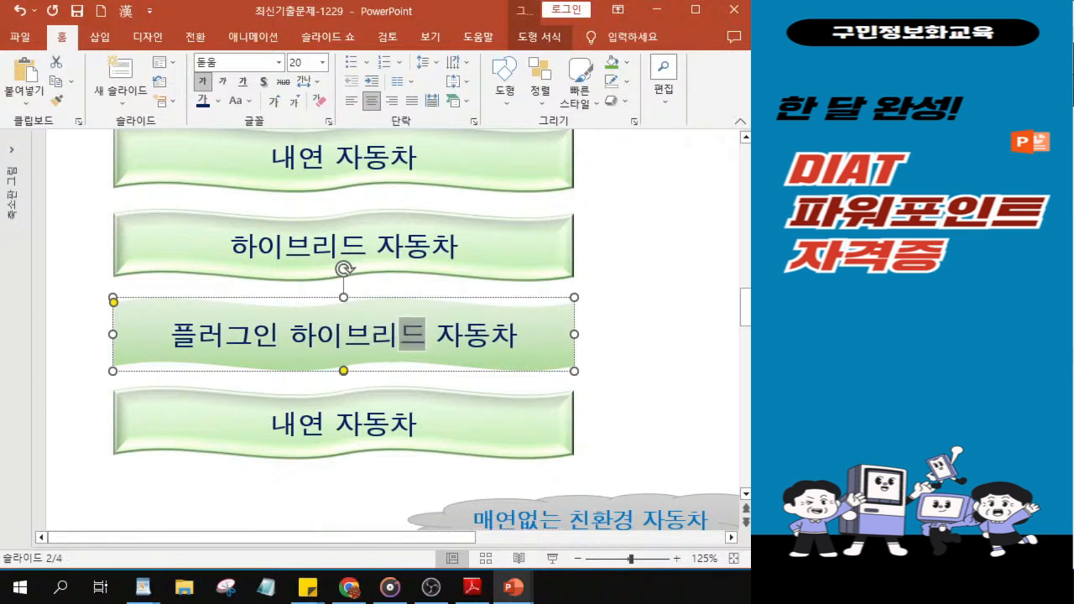
# Step: Replace "내연" in the fourth wave shape so its label reads "전기 자동차"
pyautogui.click(275, 450)
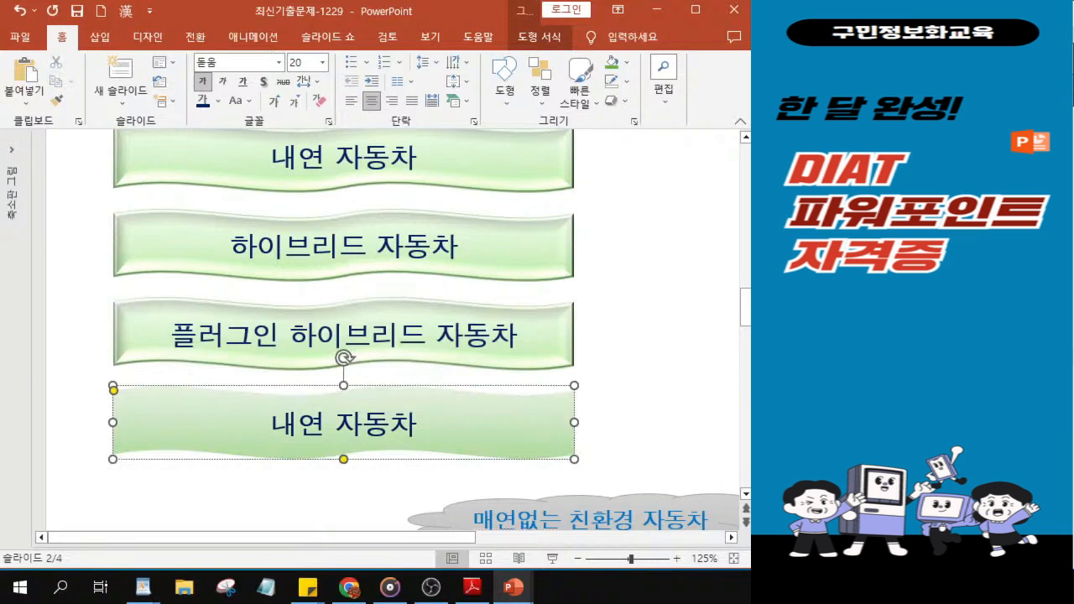
pyautogui.press('Delete')
pyautogui.press('Delete')
pyautogui.press('Delete')
pyautogui.write('전기')
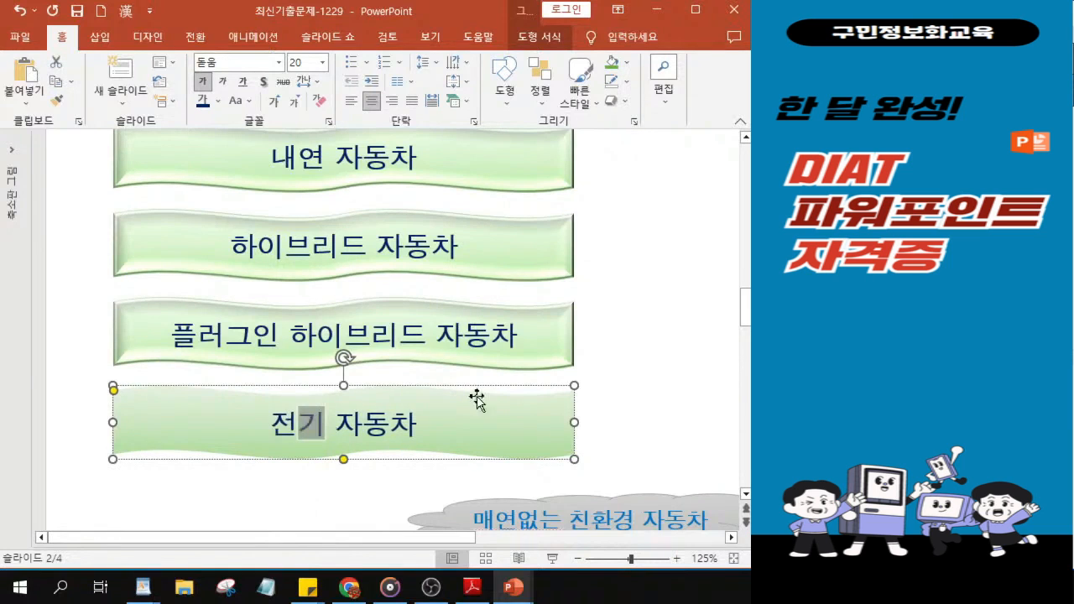
pyautogui.keyDown('ctrl'); pyautogui.scroll(2, 315, 324); pyautogui.keyUp('ctrl')
pyautogui.scroll(3, 511, 277)
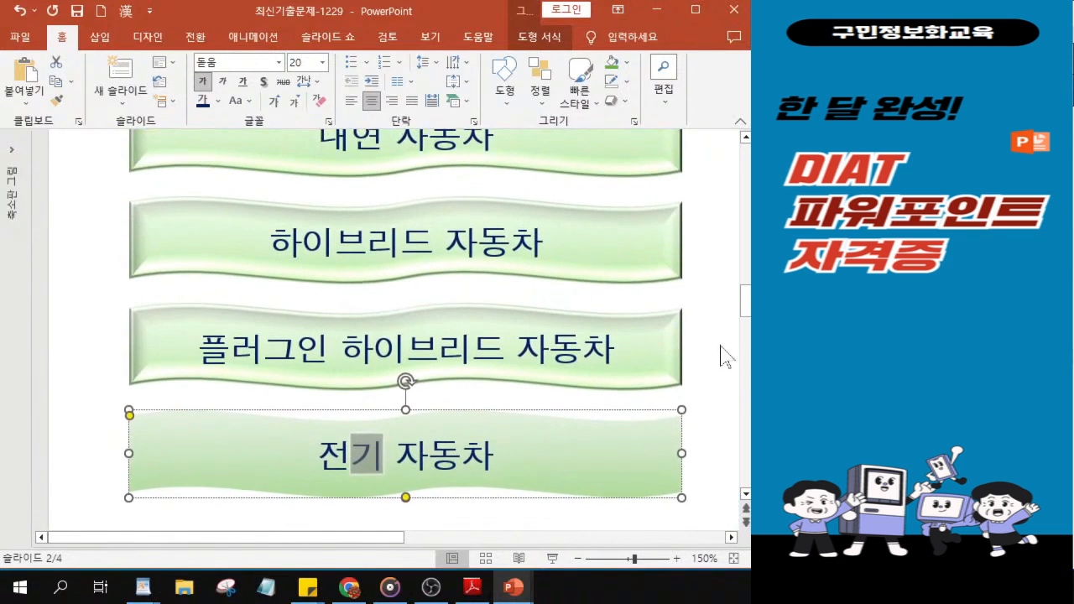
# Step: Draw a small go-to-end action button just below the right end of the slide title
pyautogui.hotkey('alt', 'Tab')
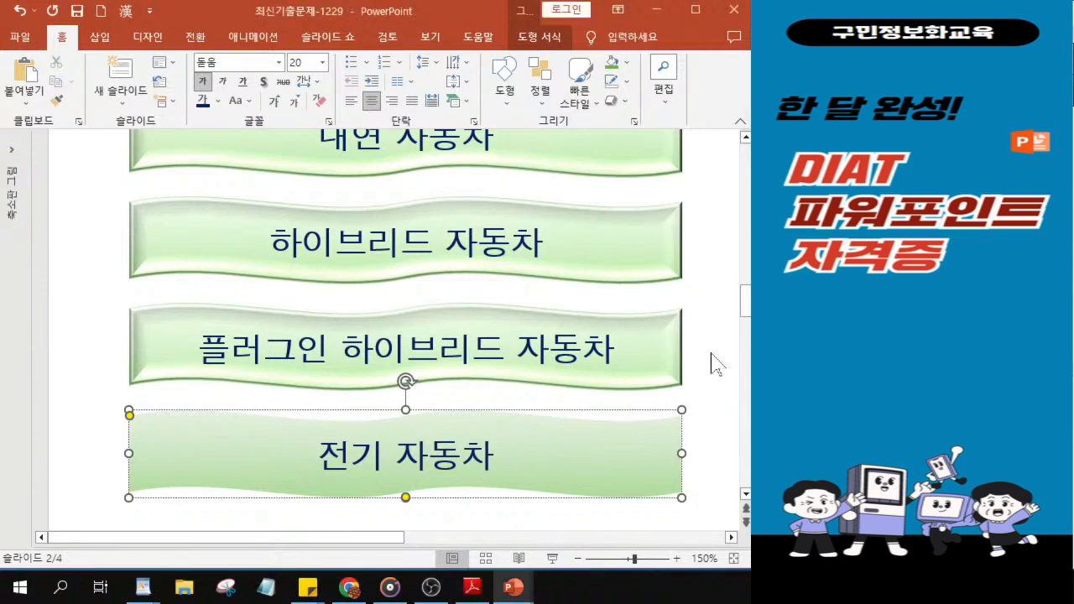
pyautogui.scroll(-3, 660, 341)
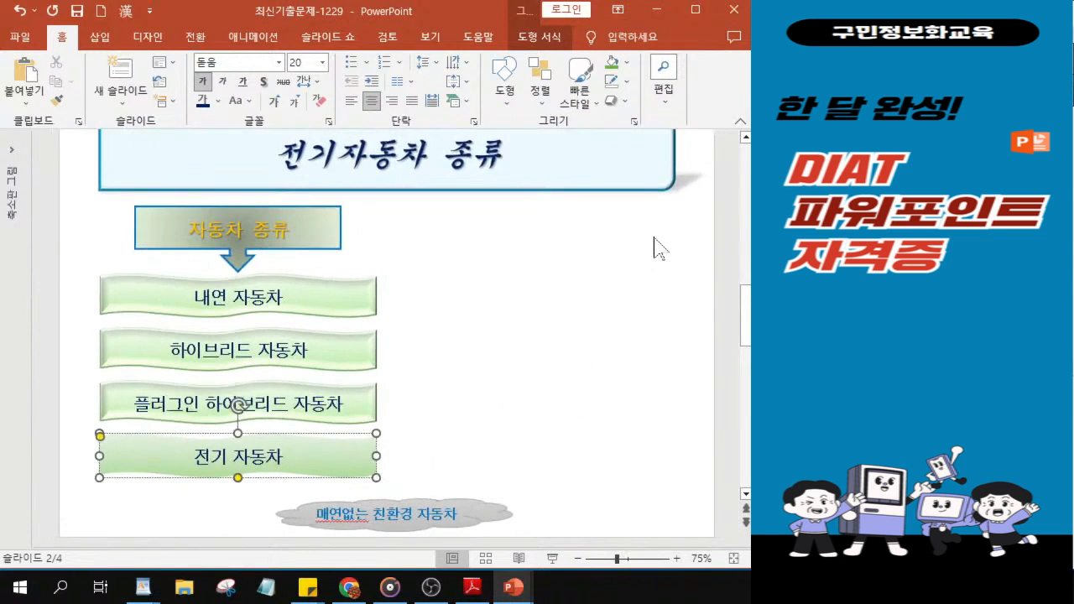
pyautogui.click(660, 238)
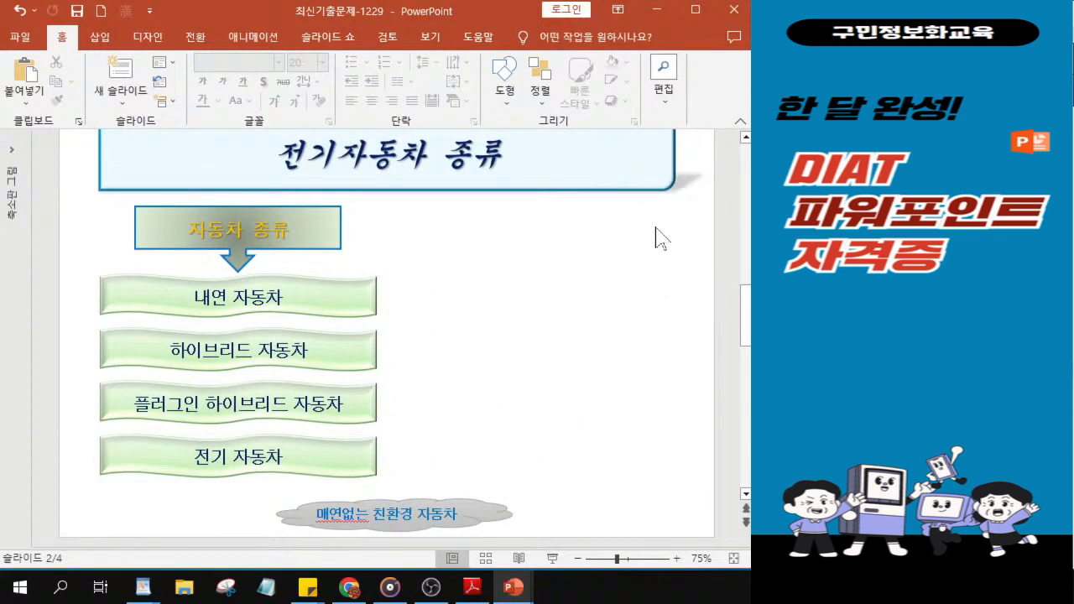
pyautogui.click(505, 100)
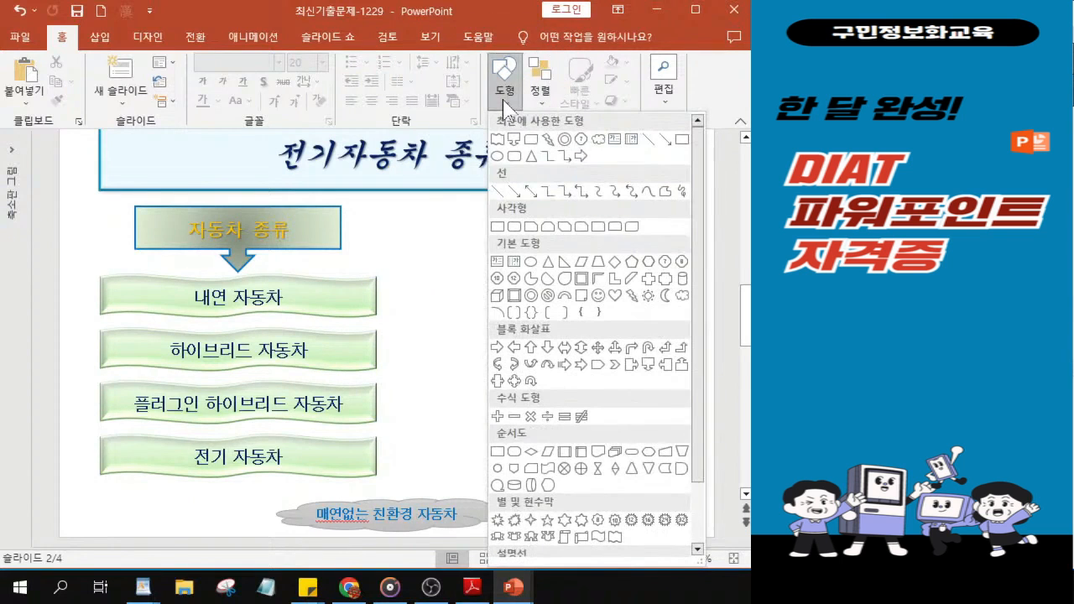
pyautogui.press('ctrl')
pyautogui.press('ctrl')
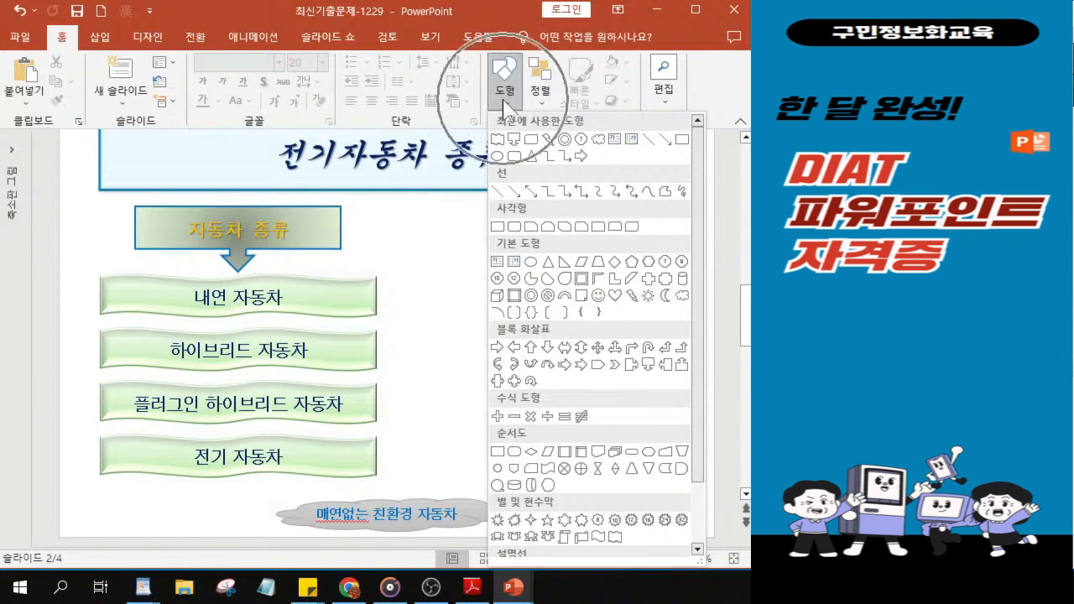
pyautogui.moveTo(696, 346); pyautogui.dragTo(700, 457)
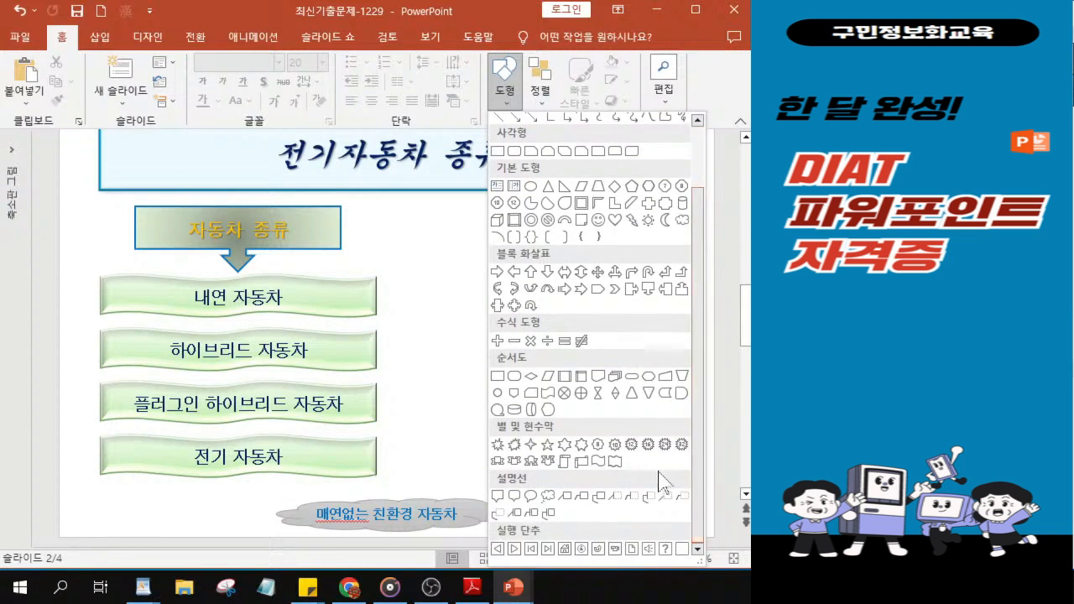
pyautogui.click(548, 550)
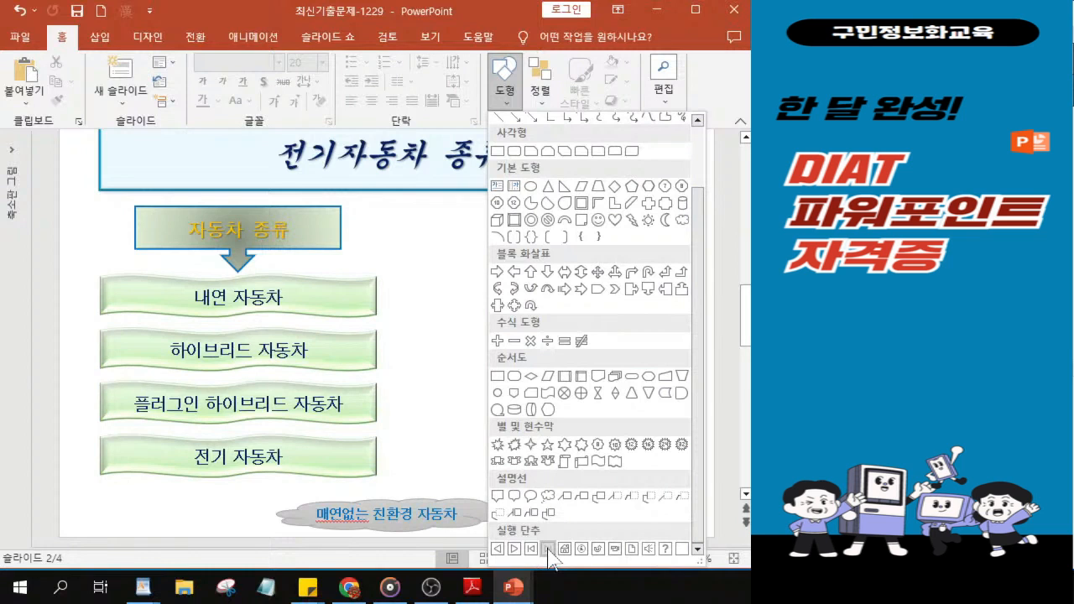
pyautogui.click(548, 551)
pyautogui.press('ctrl')
pyautogui.press('ctrl')
pyautogui.press('ctrl')
pyautogui.press('ctrl')
pyautogui.press('ctrl')
pyautogui.press('ctrl')
pyautogui.press('ctrl')
pyautogui.press('ctrl')
pyautogui.press('ctrl')
pyautogui.press('ctrl')
pyautogui.press('ctrl')
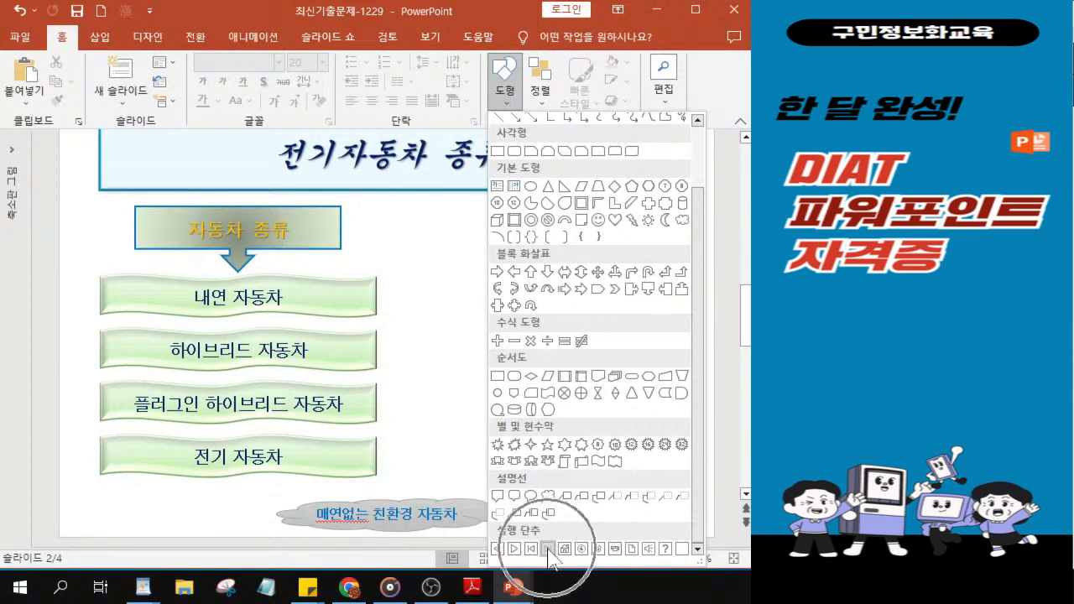
pyautogui.press('ctrl')
pyautogui.press('ctrl')
pyautogui.press('ctrl')
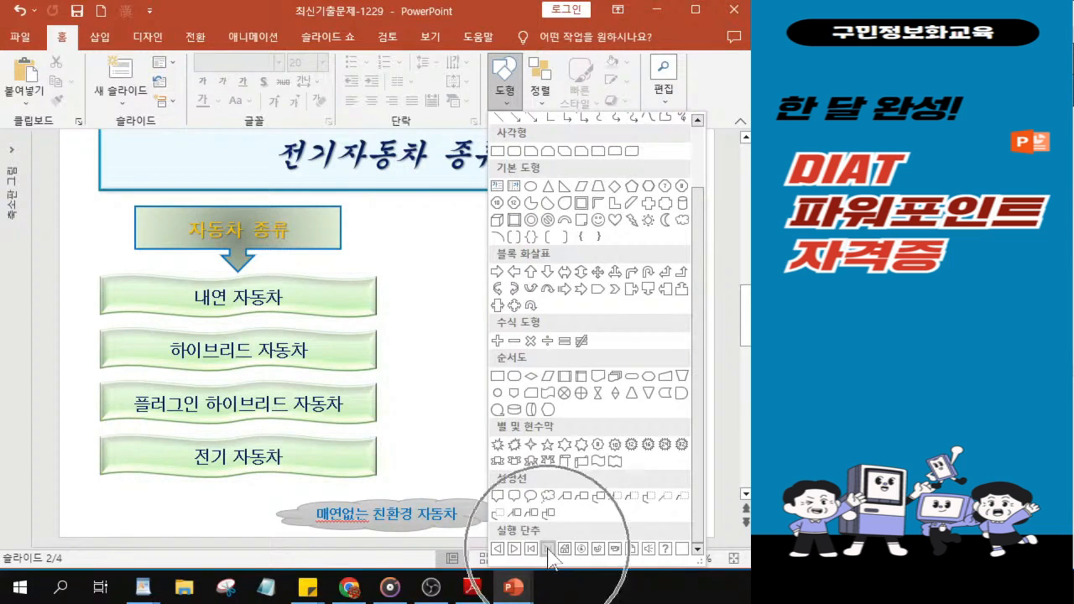
pyautogui.press('ctrl')
pyautogui.press('ctrl')
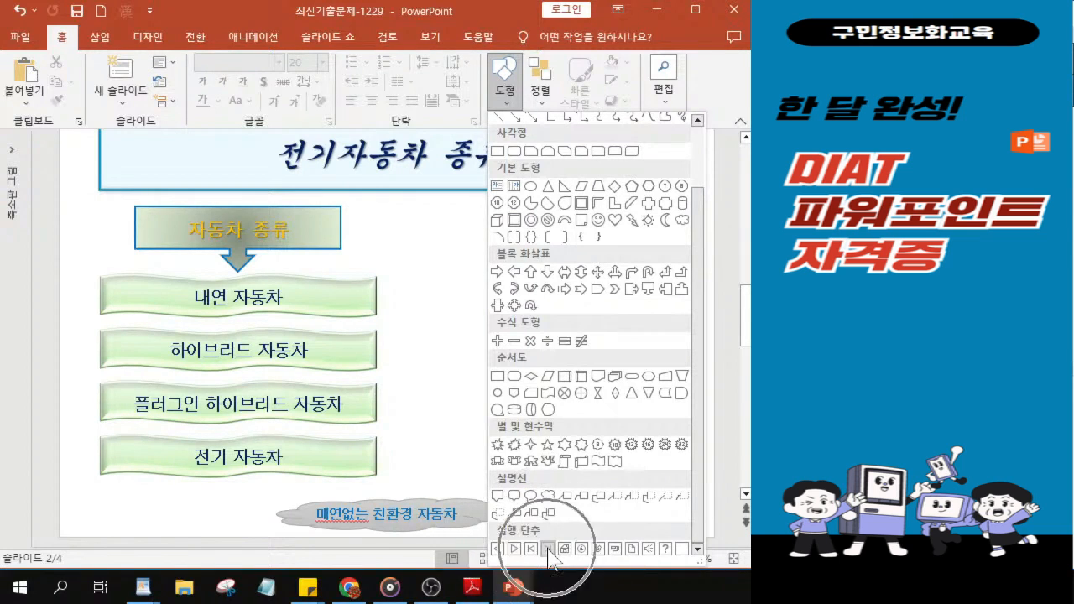
pyautogui.click(548, 549)
pyautogui.press('ctrl')
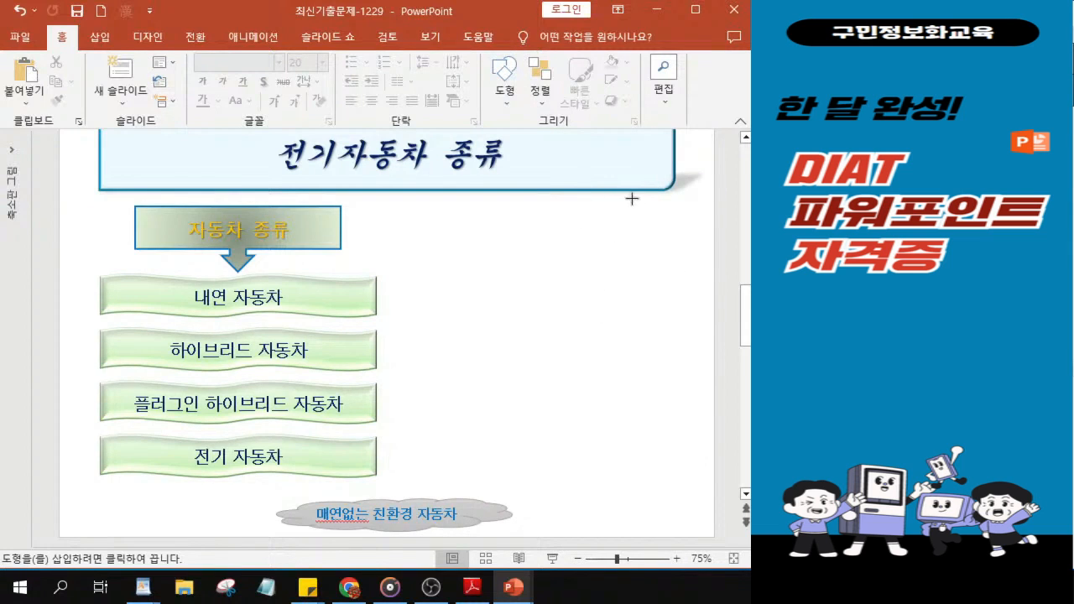
pyautogui.moveTo(639, 199); pyautogui.dragTo(680, 231)
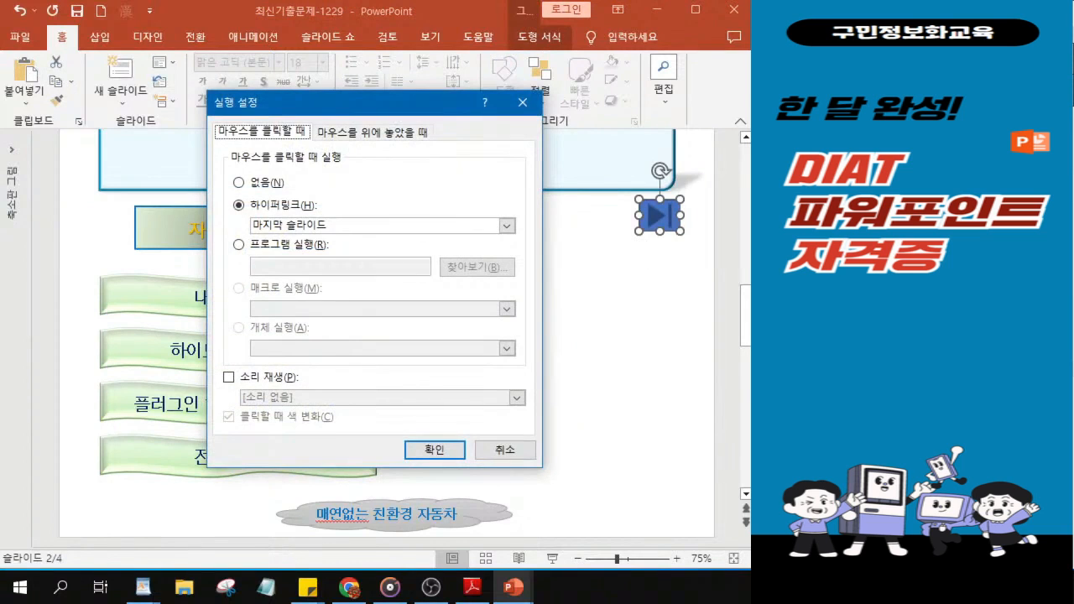
# Step: Accept the action button's click setting with the hyperlink to 마지막 슬라이드
pyautogui.hotkey('alt', 'Tab')
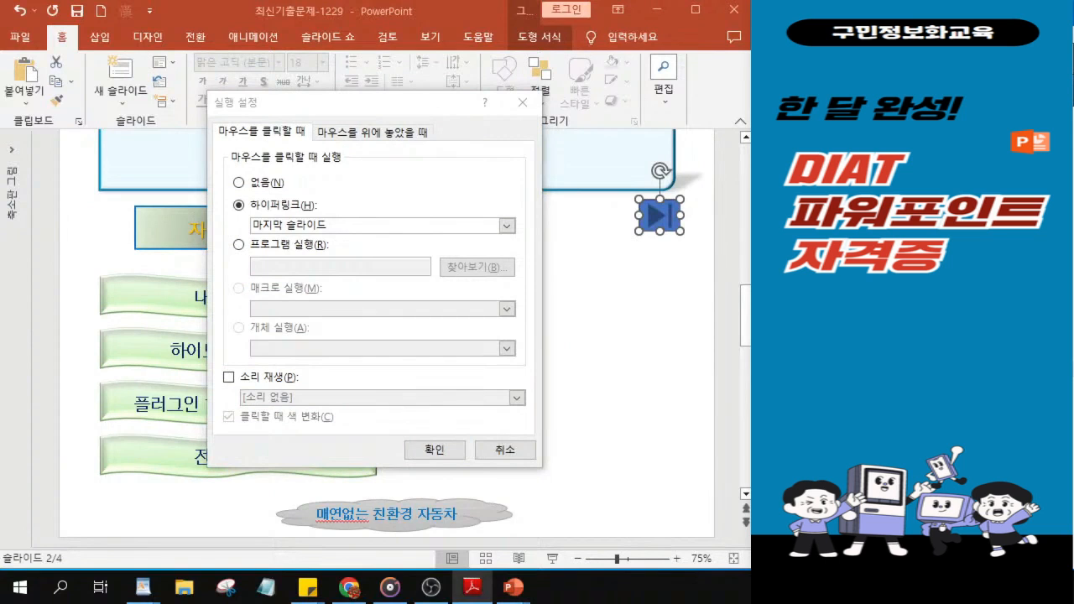
pyautogui.press('ctrl')
pyautogui.press('ctrl')
pyautogui.press('ctrl')
pyautogui.press('ctrl')
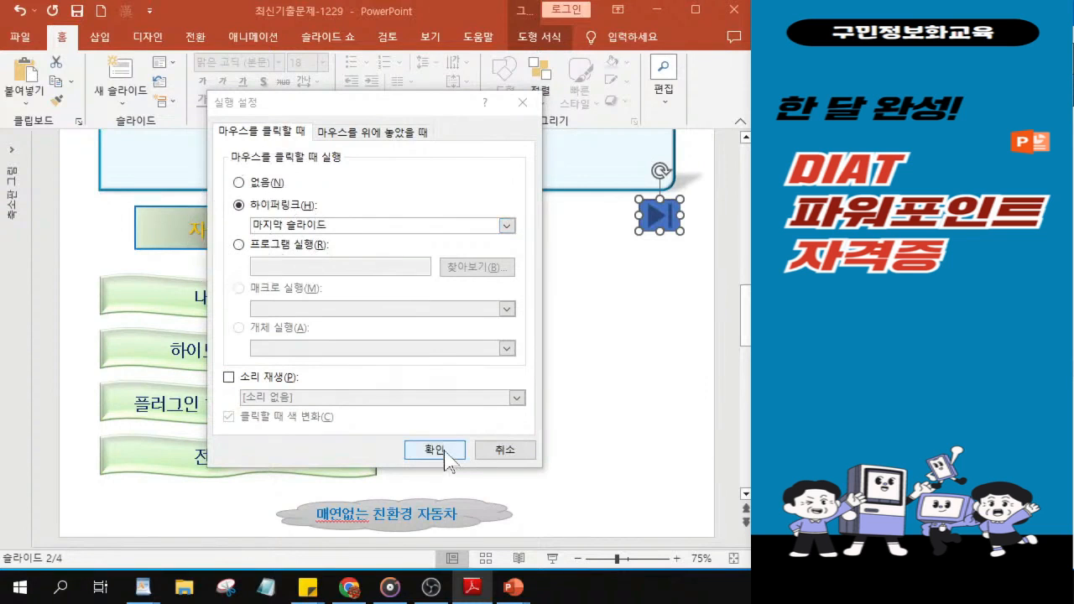
pyautogui.press('ctrl')
pyautogui.press('ctrl')
pyautogui.press('ctrl')
pyautogui.press('ctrl')
pyautogui.press('ctrl')
pyautogui.click(445, 452)
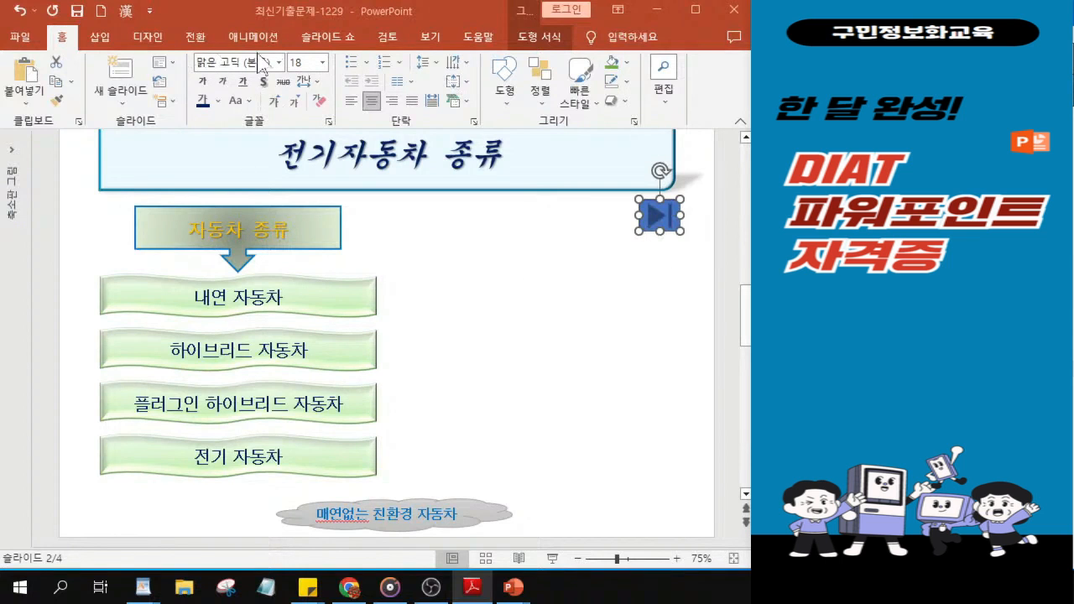
# Step: Apply the light gold theme shape style with the subtle effect to the action button
pyautogui.click(527, 37)
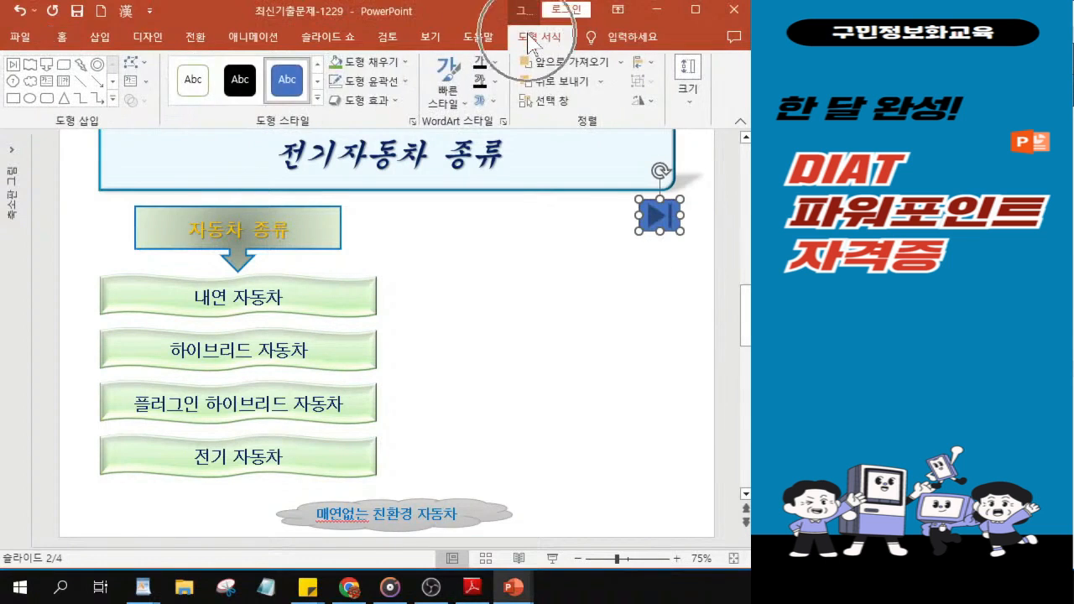
pyautogui.click(318, 99)
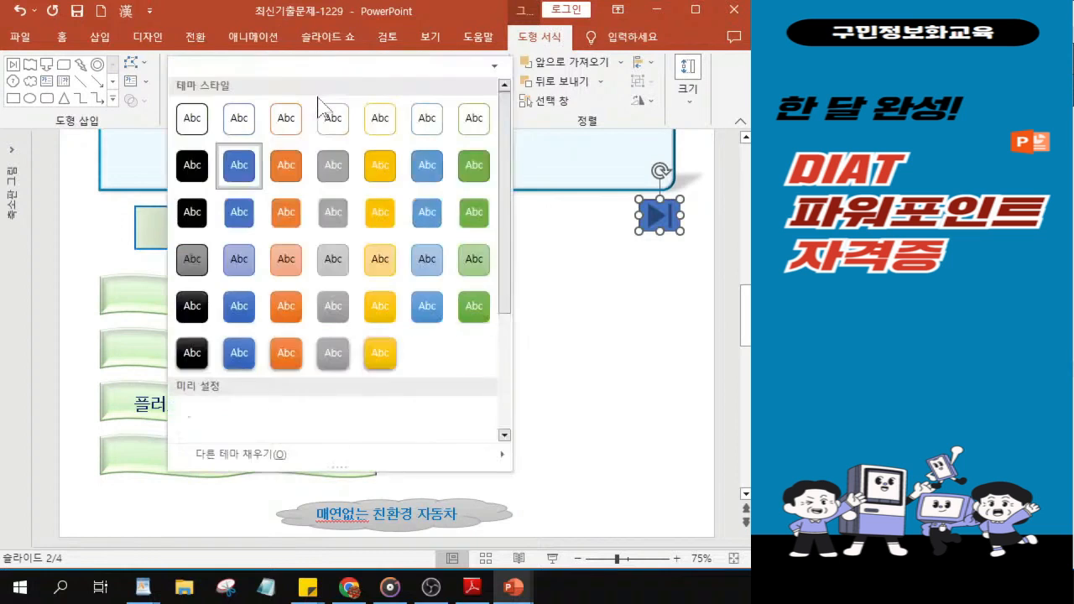
pyautogui.click(380, 261)
pyautogui.press('ctrl')
pyautogui.press('ctrl')
pyautogui.press('ctrl')
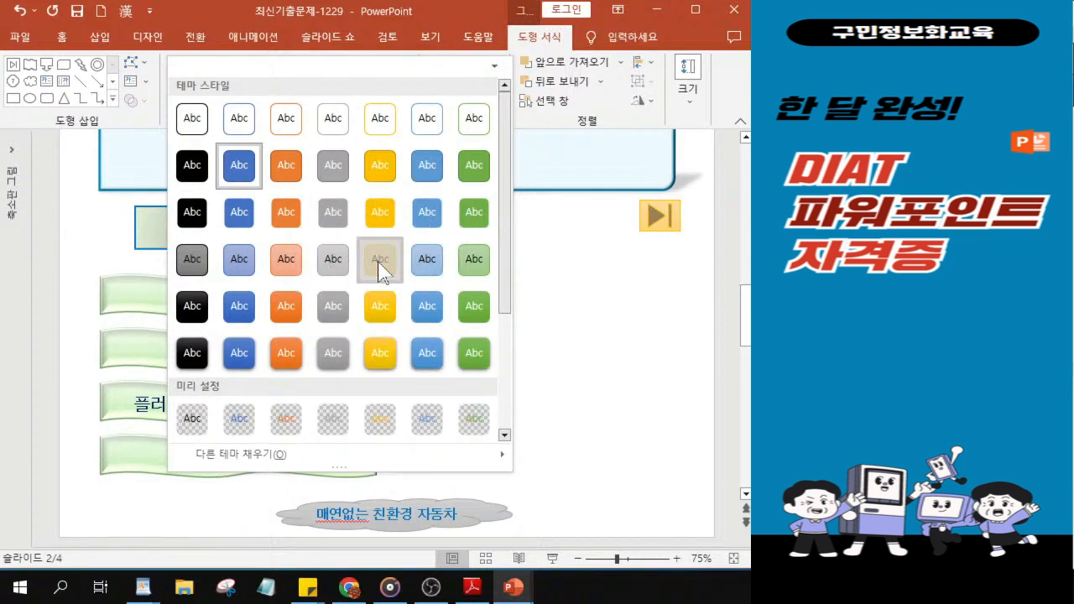
pyautogui.click(380, 261)
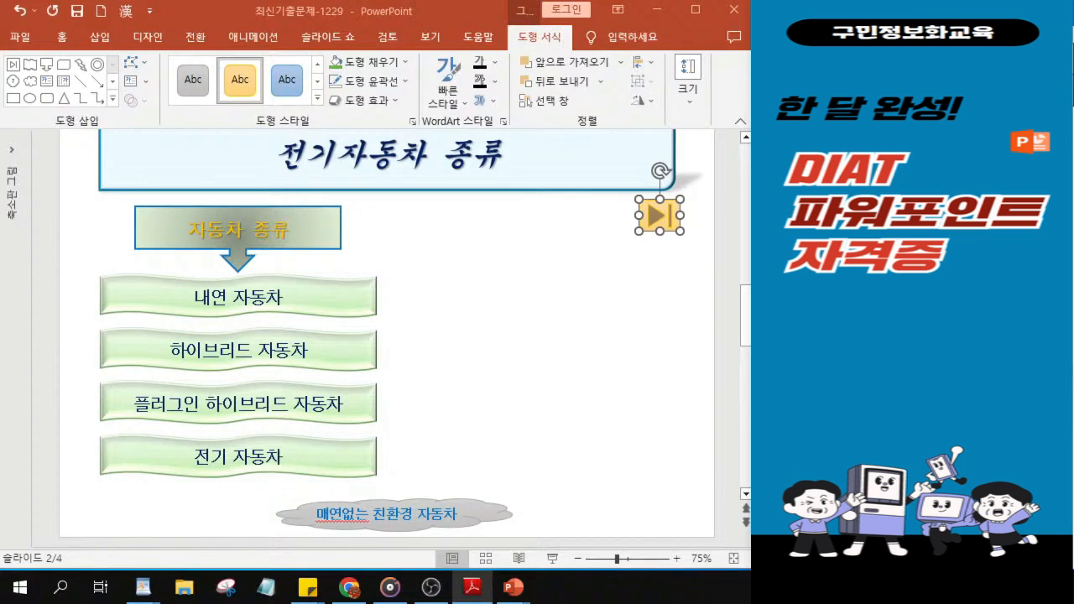
# Step: Insert a 방사 주기형 SmartArt graphic from the 주기형 category on the slide
pyautogui.click(104, 44)
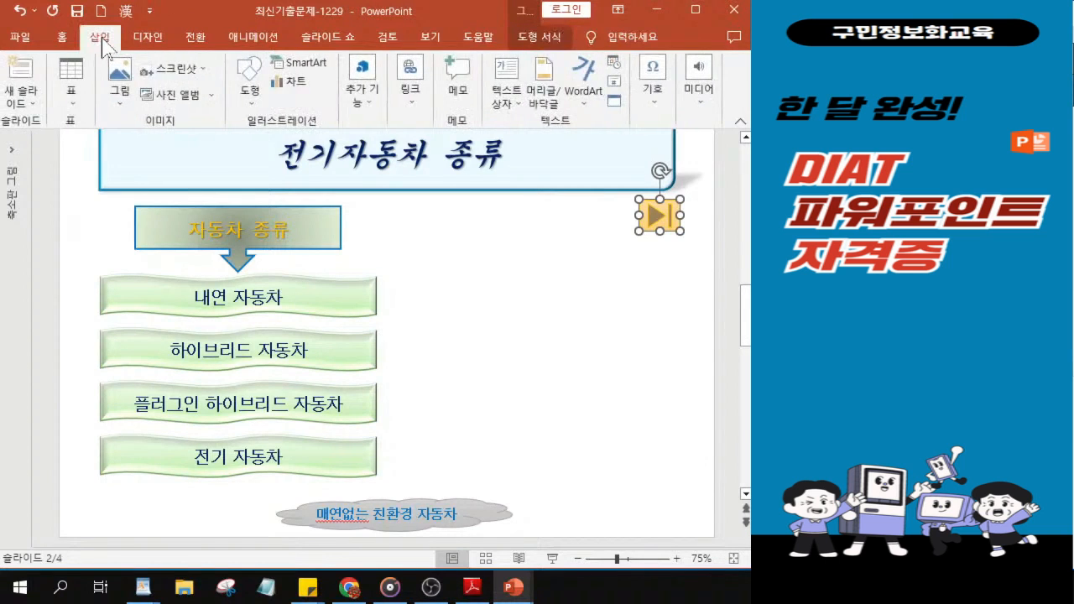
pyautogui.click(291, 72)
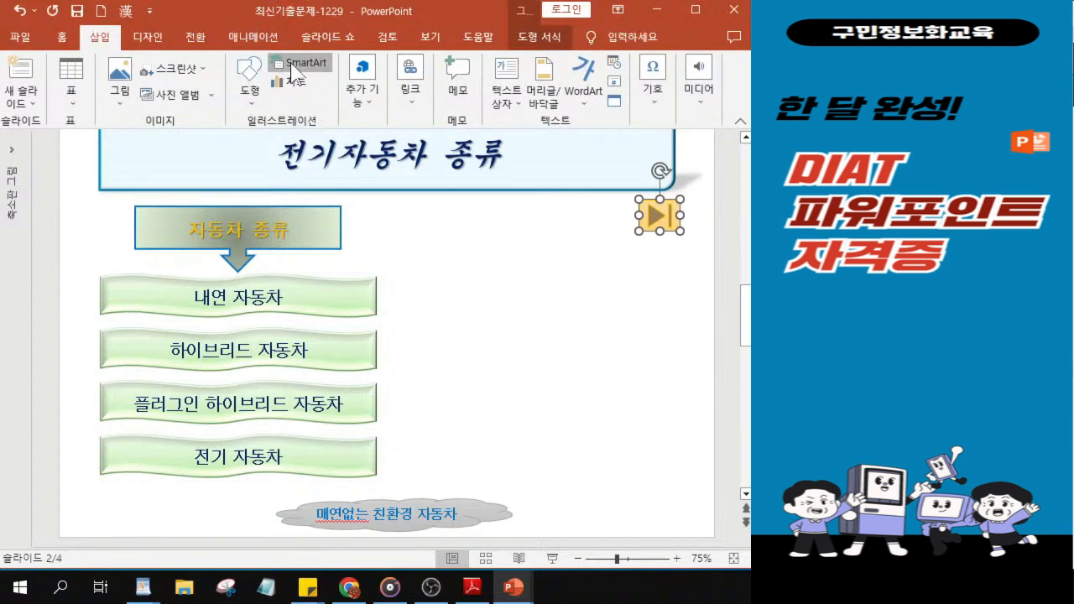
pyautogui.click(293, 72)
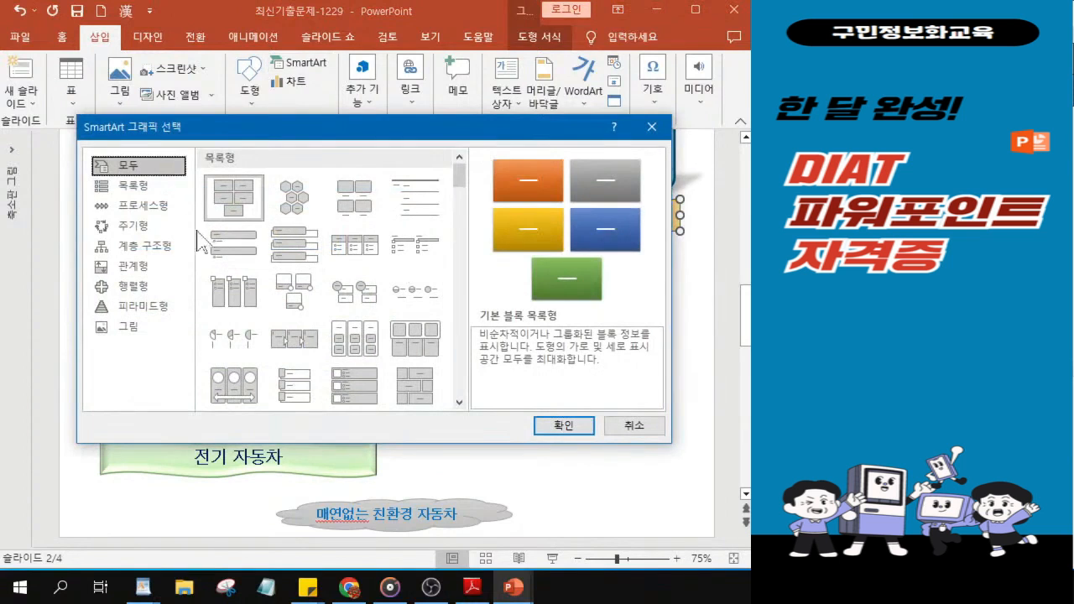
pyautogui.click(134, 226)
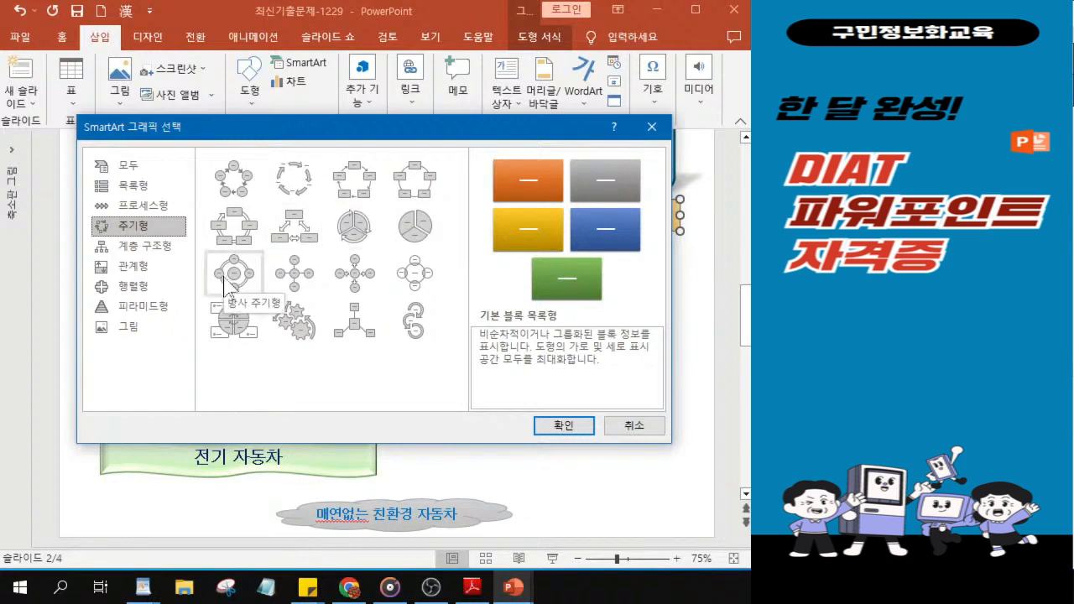
pyautogui.click(234, 281)
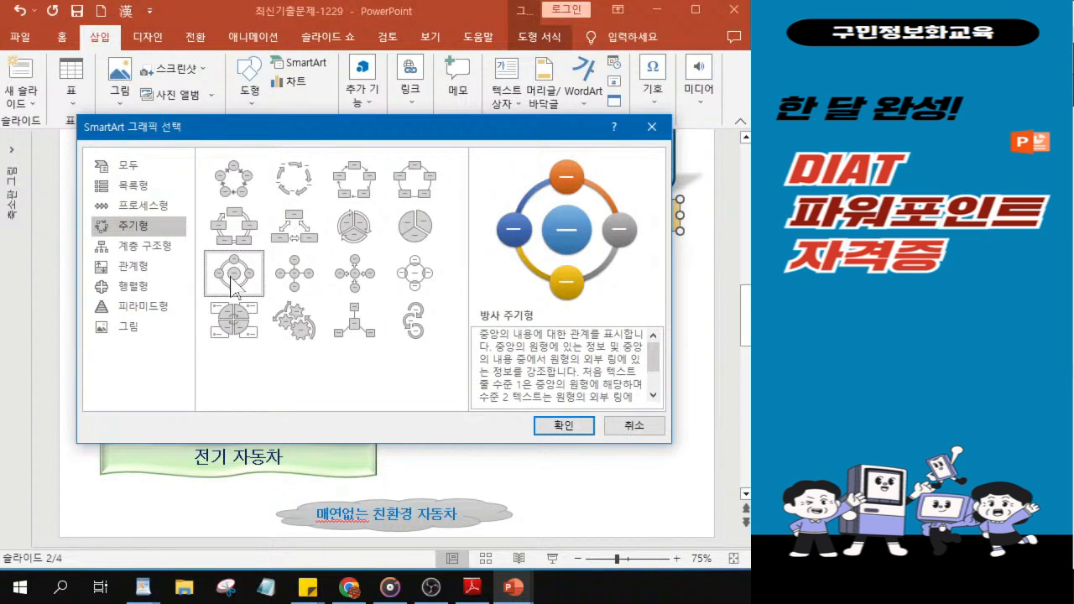
pyautogui.press('ctrl')
pyautogui.press('ctrl')
pyautogui.press('ctrl')
pyautogui.press('ctrl')
pyautogui.press('ctrl')
pyautogui.press('ctrl')
pyautogui.press('ctrl')
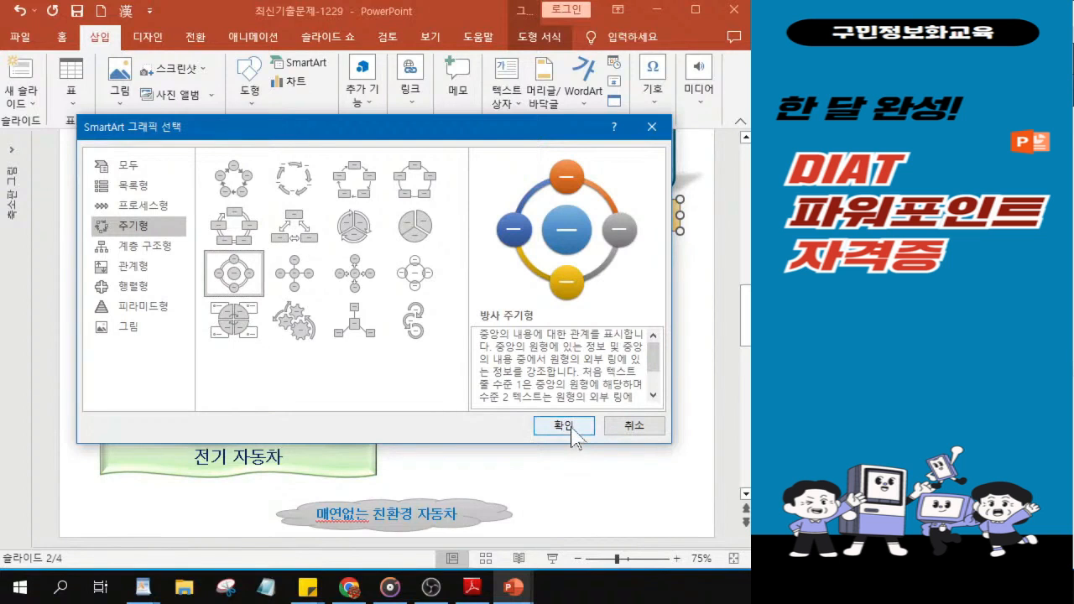
pyautogui.click(573, 428)
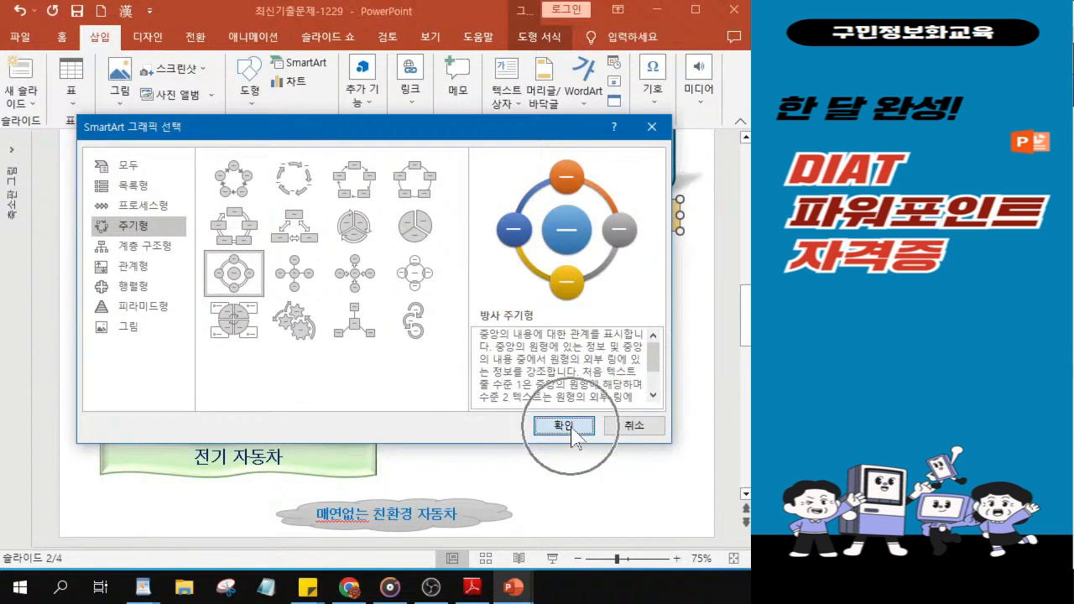
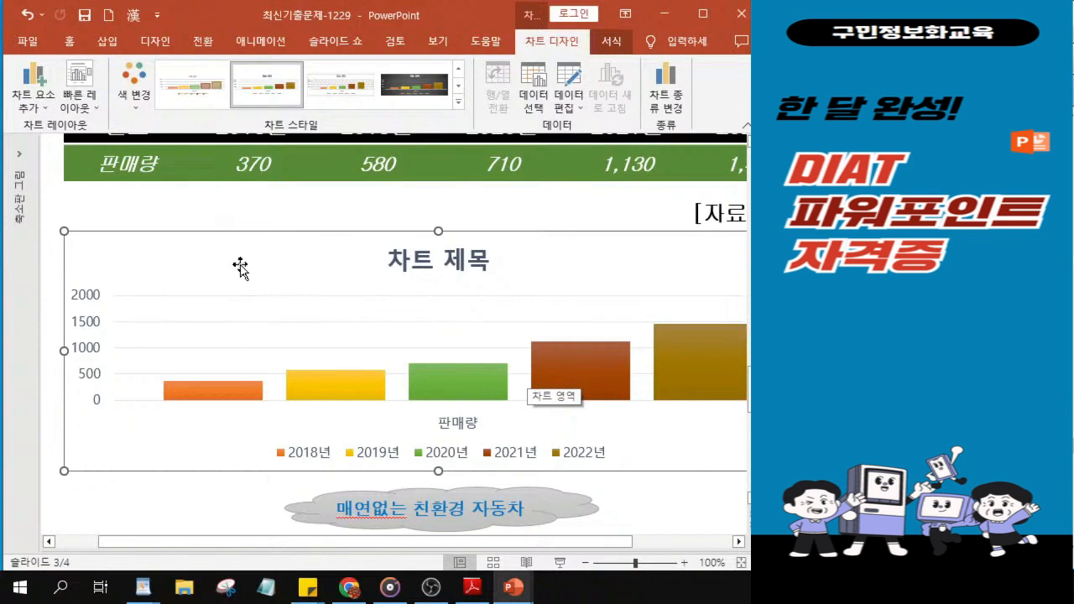
# Step: Format all text in the slide 3 sales chart as 굴림, 18 pt, bold
pyautogui.click(74, 42)
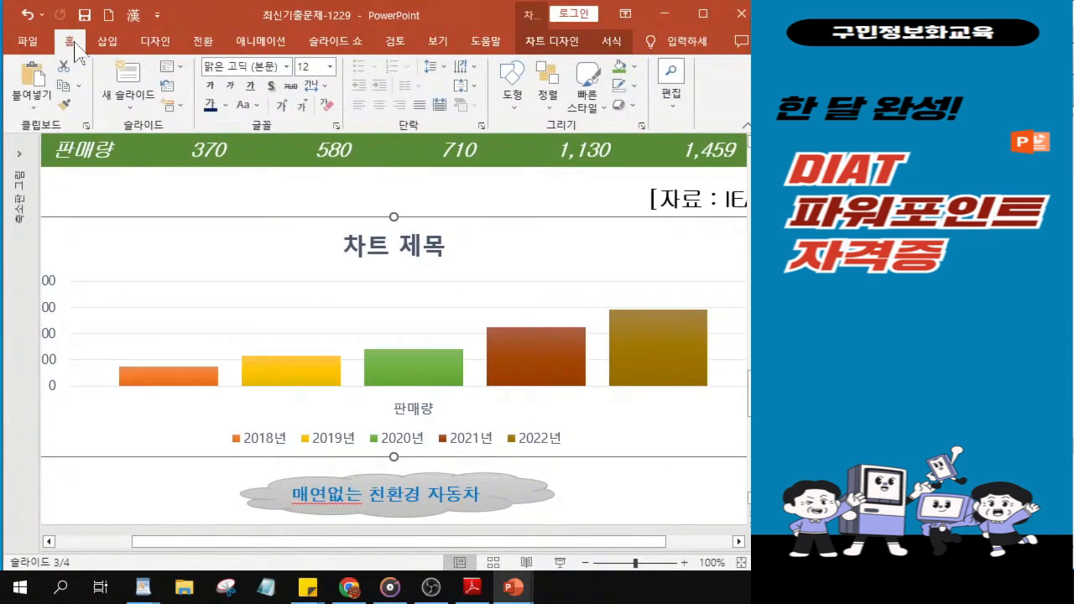
pyautogui.click(288, 67)
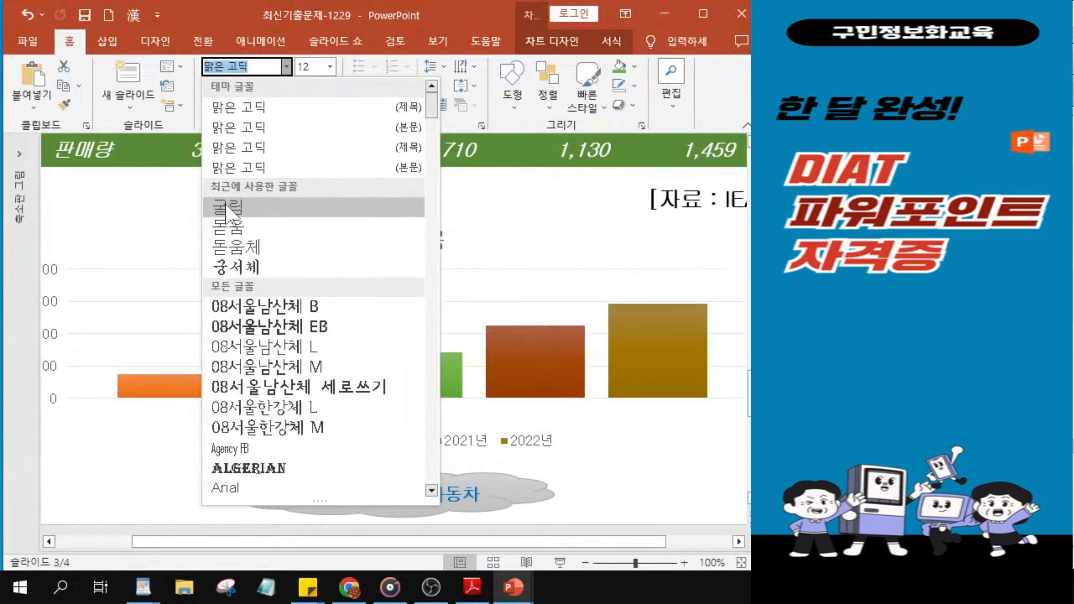
pyautogui.click(227, 209)
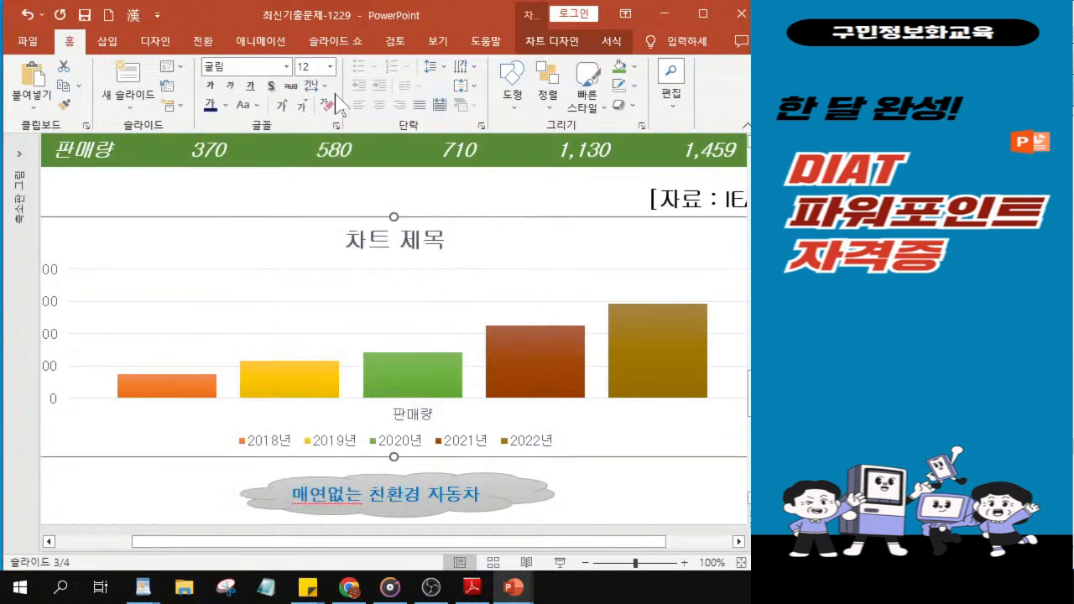
pyautogui.click(310, 66)
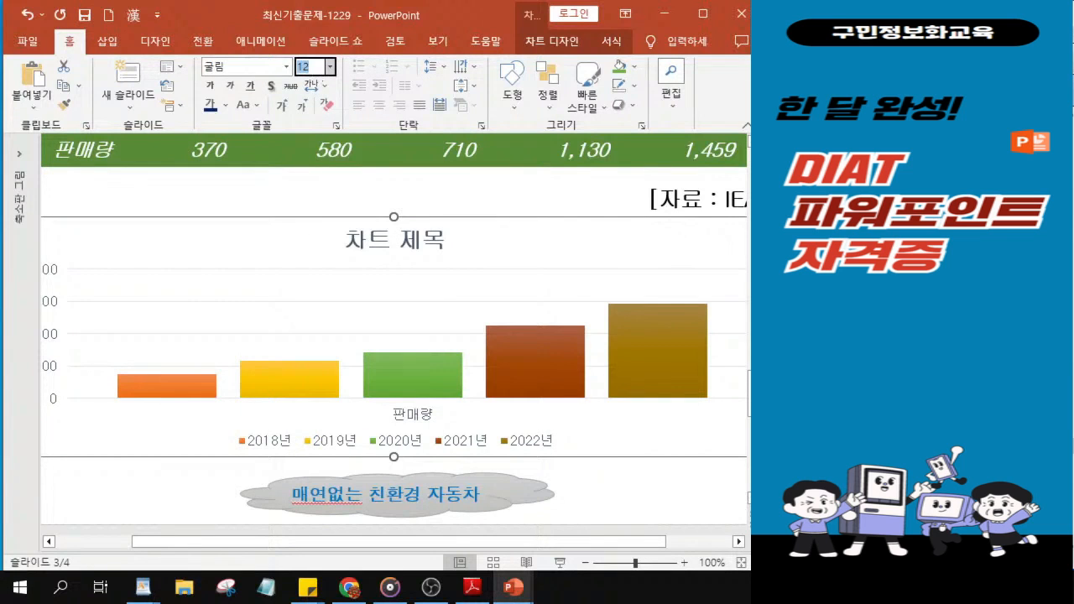
pyautogui.write('18')
pyautogui.press('Return')
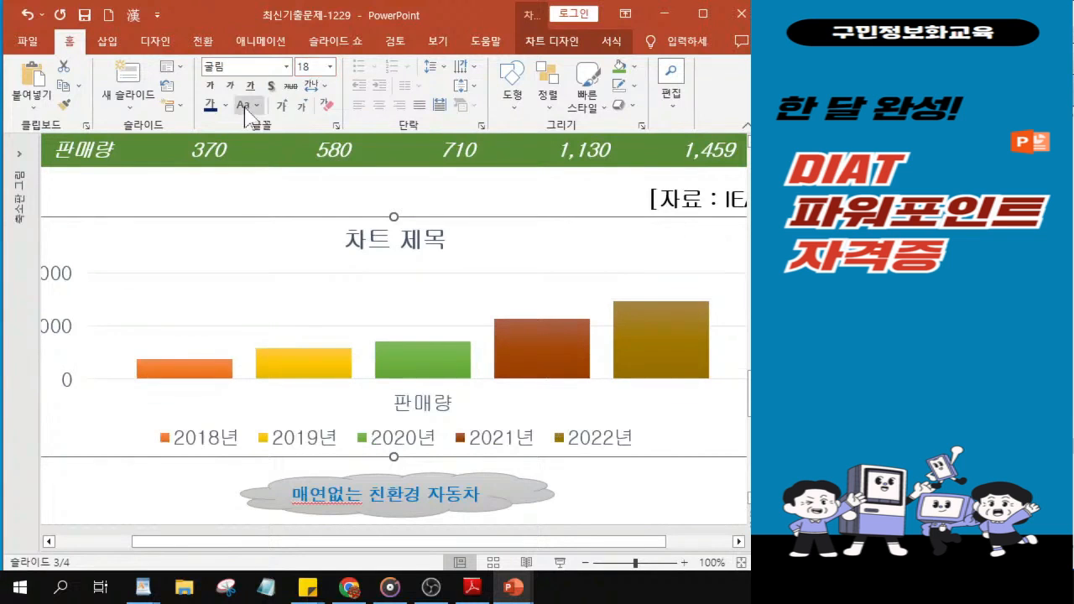
pyautogui.moveTo(551, 546); pyautogui.dragTo(503, 550)
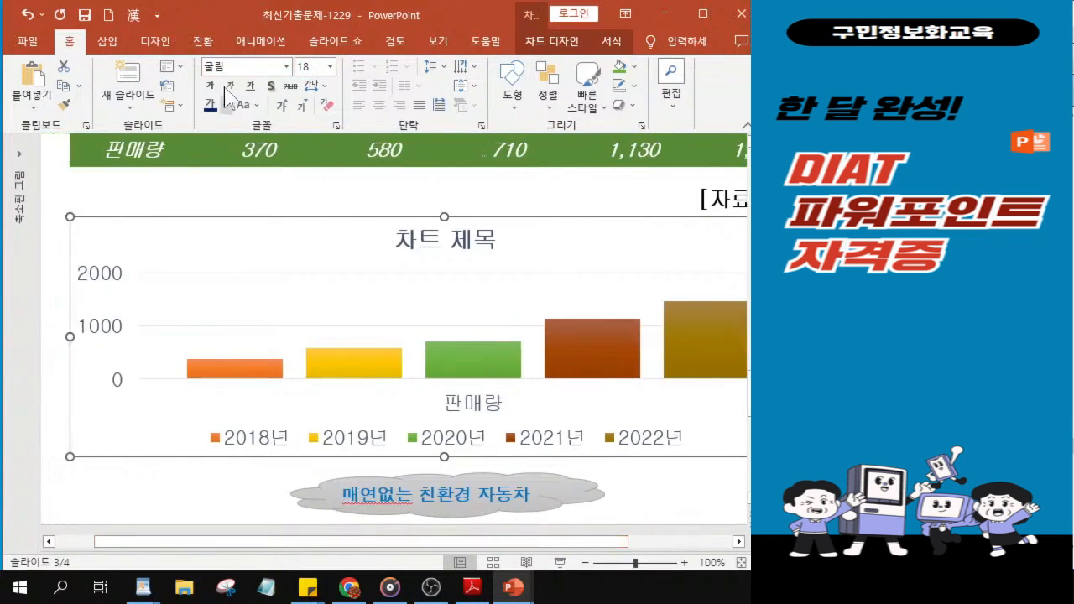
pyautogui.click(212, 88)
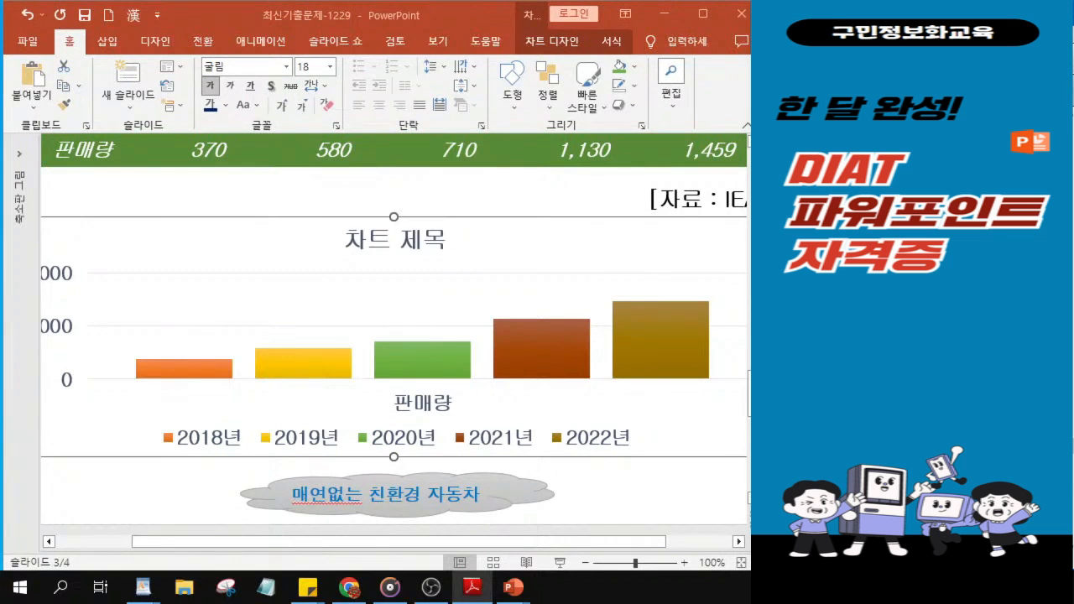
# Step: Make the chart legend text italic and set its size to 16 pt
pyautogui.click(351, 438)
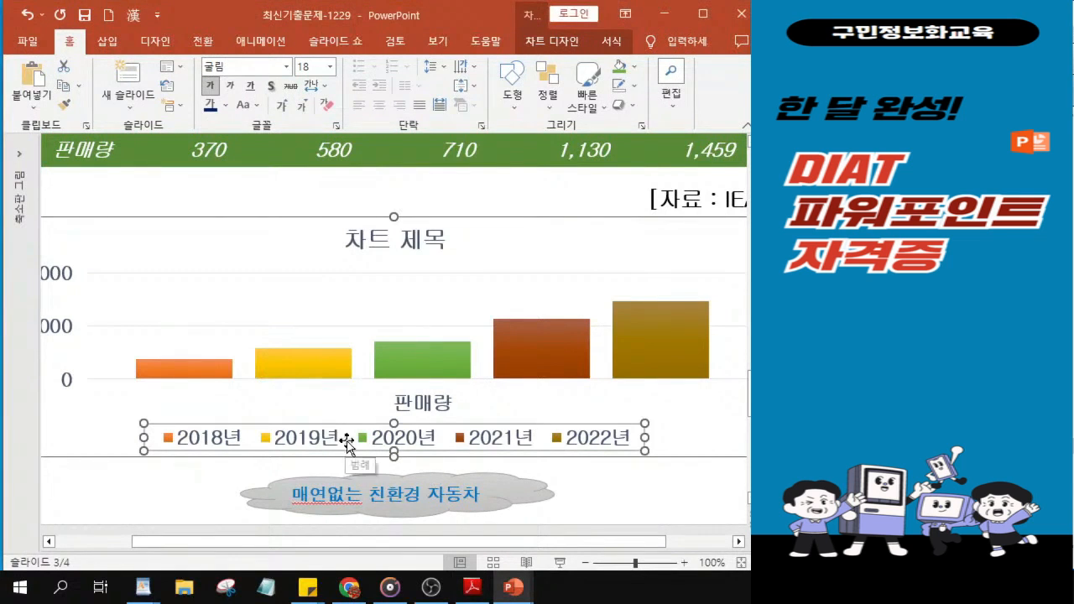
pyautogui.click(233, 85)
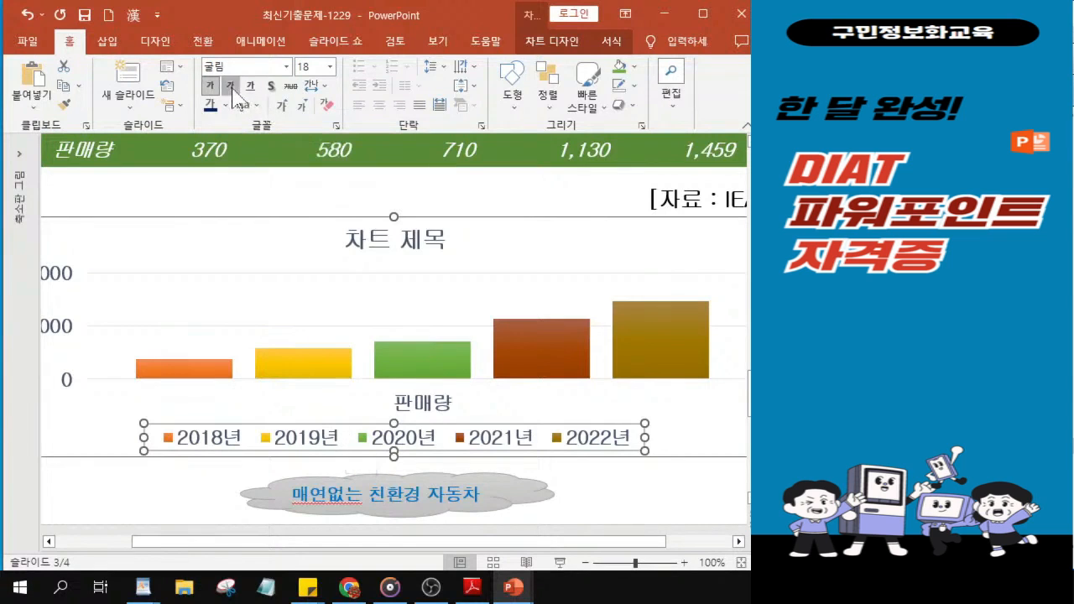
pyautogui.click(310, 70)
pyautogui.write('16')
pyautogui.press('Return')
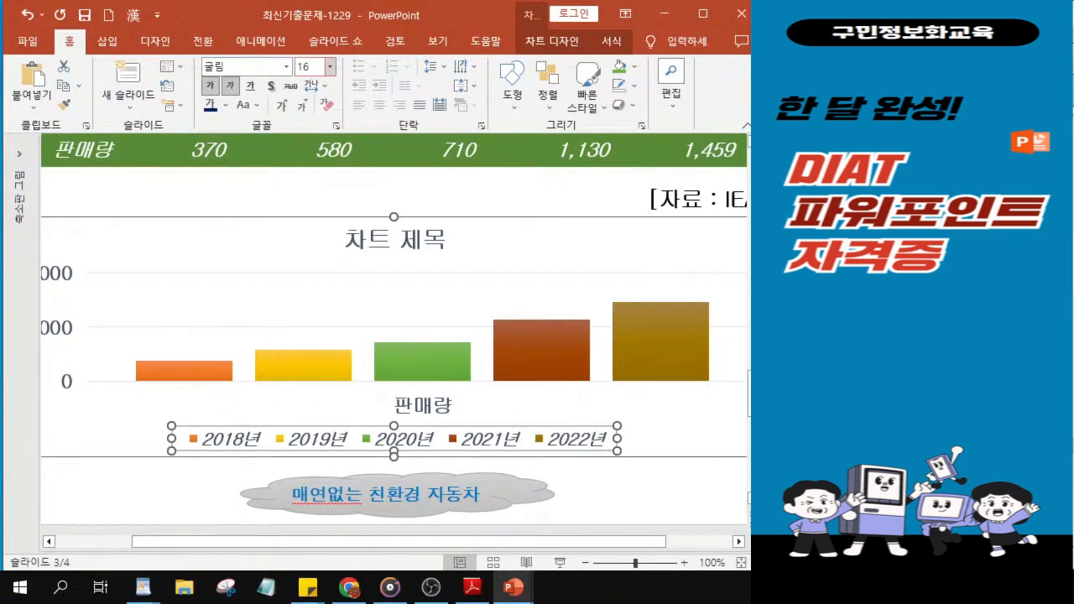
pyautogui.click(234, 89)
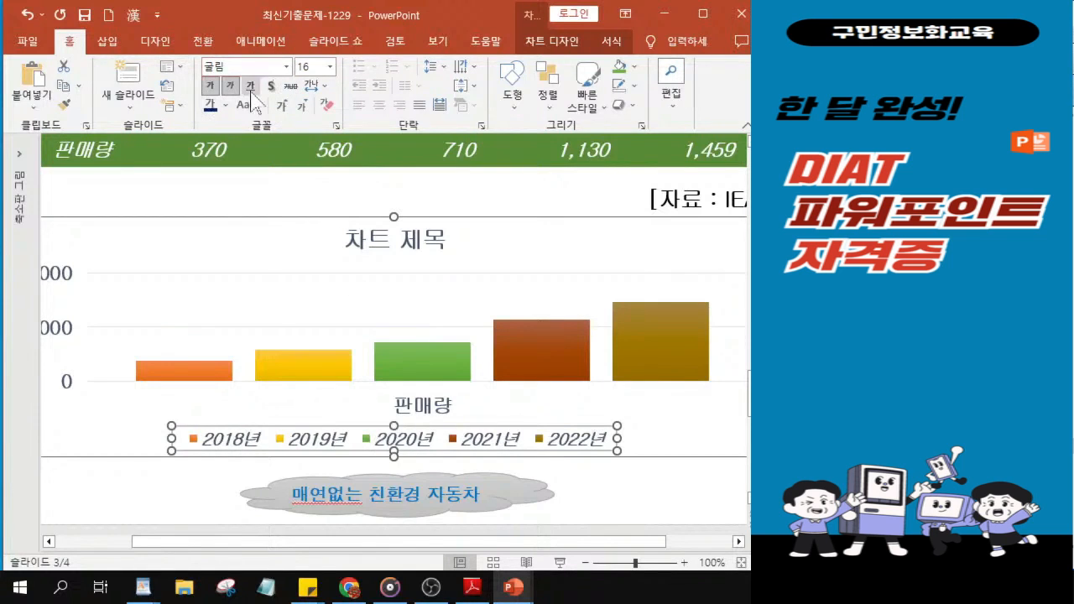
pyautogui.hotkey('alt', 'Tab')
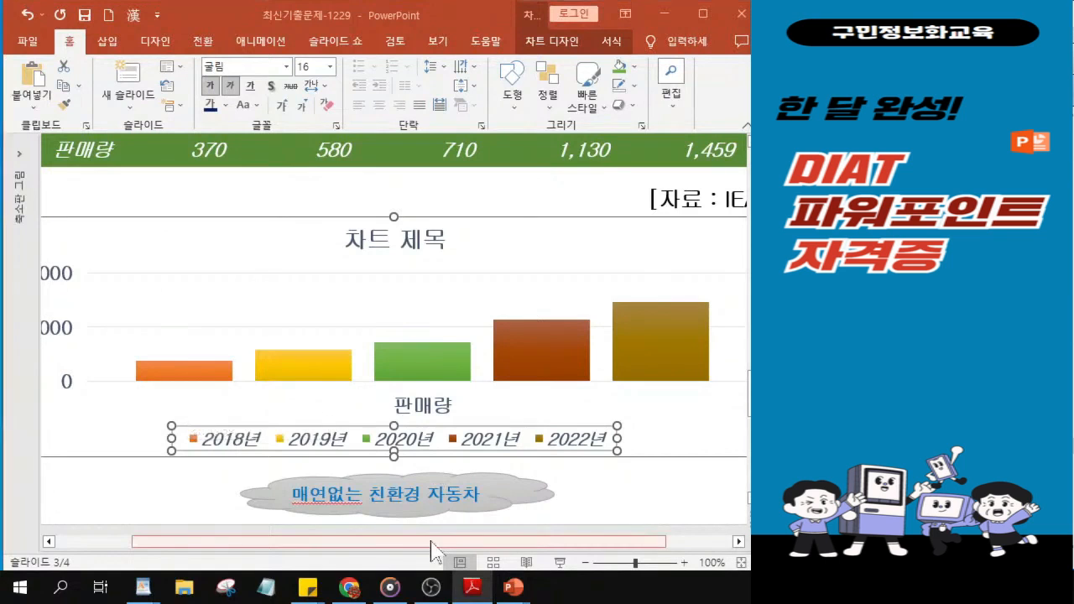
# Step: Set the major unit of the chart's vertical value axis to 500 and close the formatting options
pyautogui.moveTo(360, 557); pyautogui.dragTo(285, 550)
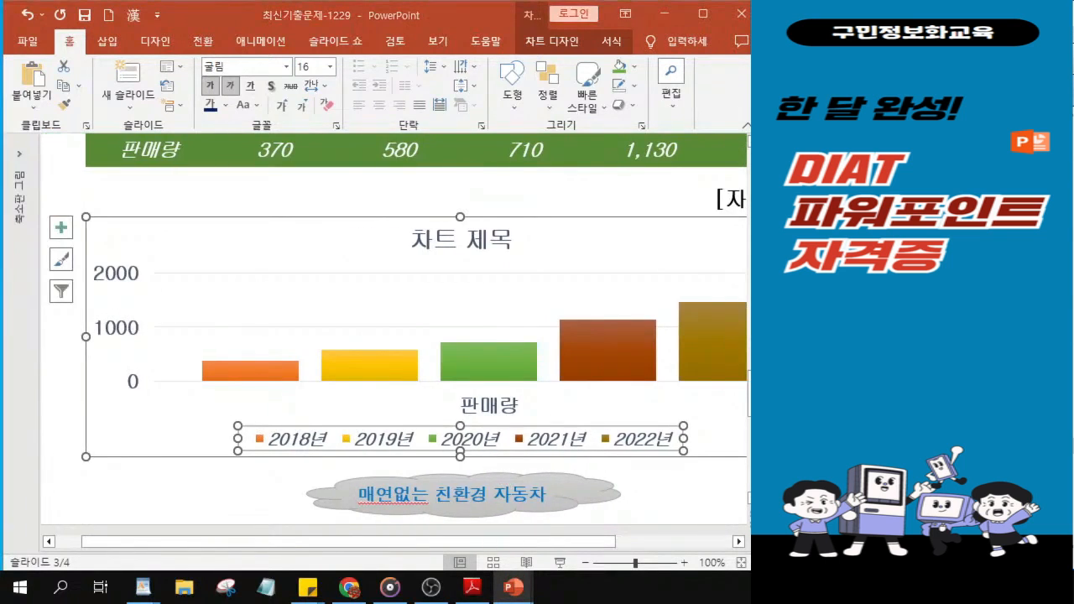
pyautogui.click(117, 337)
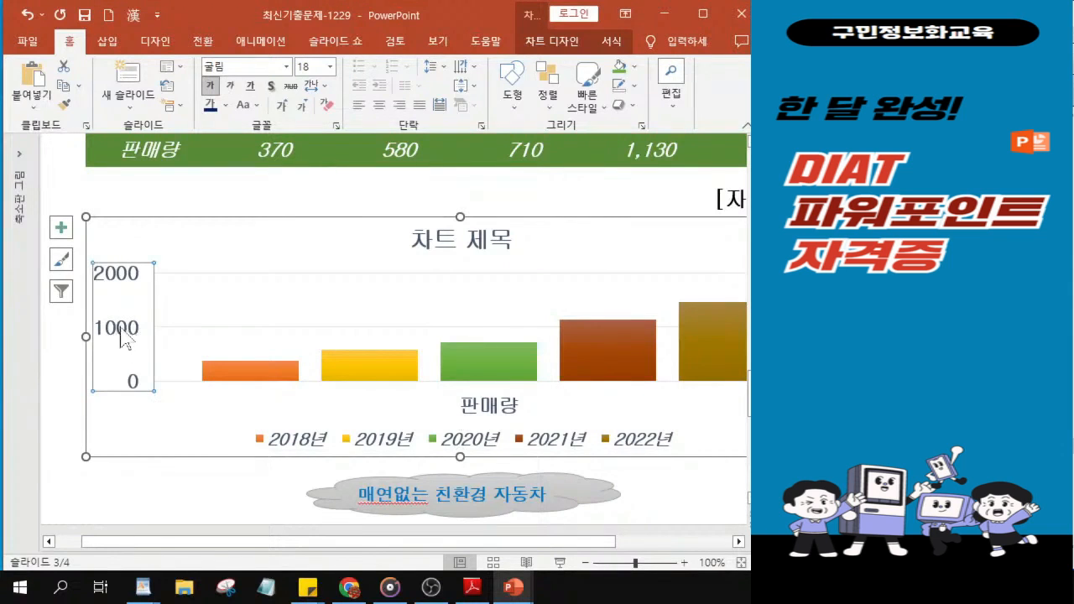
pyautogui.doubleClick(120, 337)
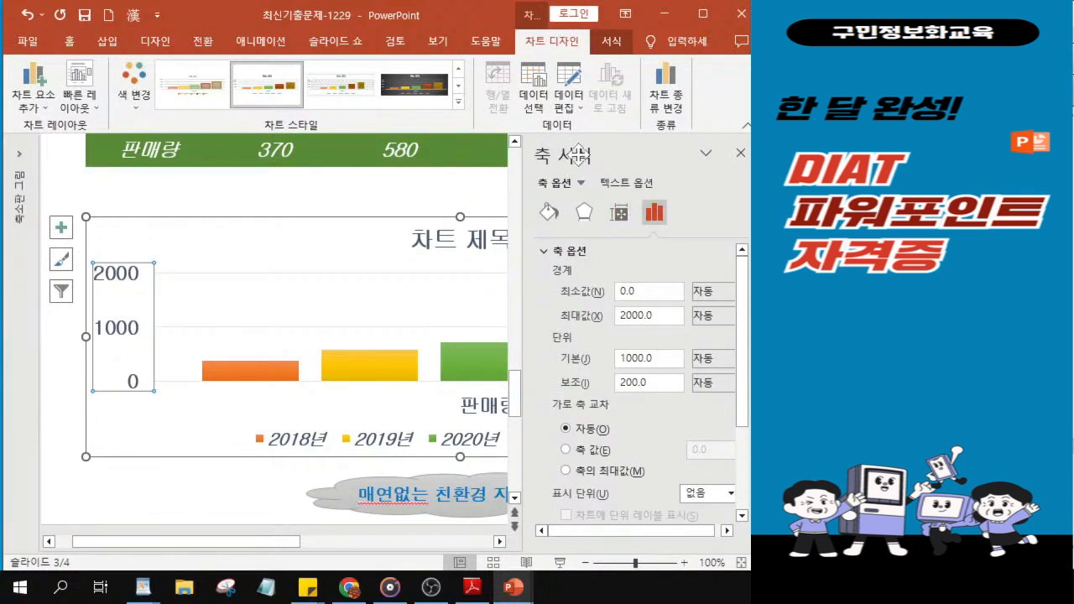
pyautogui.click(653, 357)
pyautogui.doubleClick(653, 357)
pyautogui.write('500')
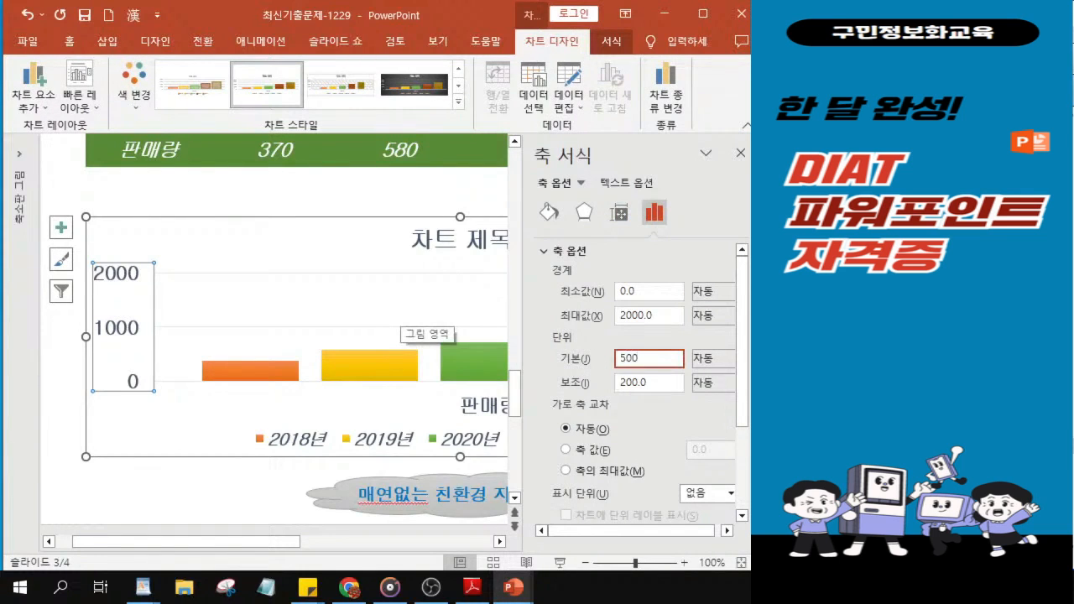
pyautogui.press('Return')
pyautogui.hscroll(3, 401, 335)
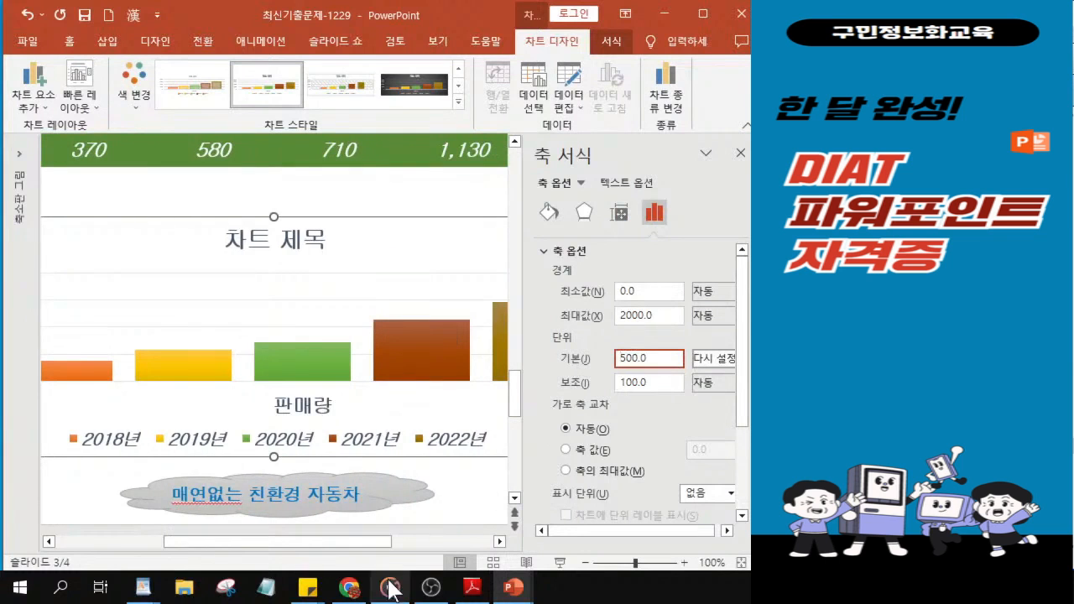
pyautogui.moveTo(384, 544); pyautogui.dragTo(283, 554)
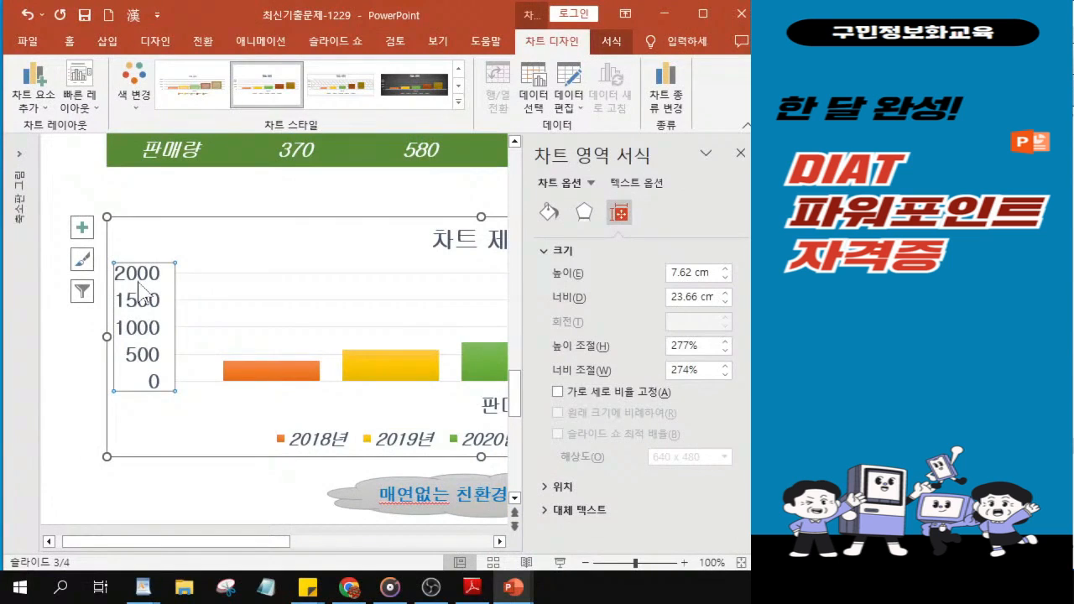
pyautogui.click(744, 158)
pyautogui.click(740, 154)
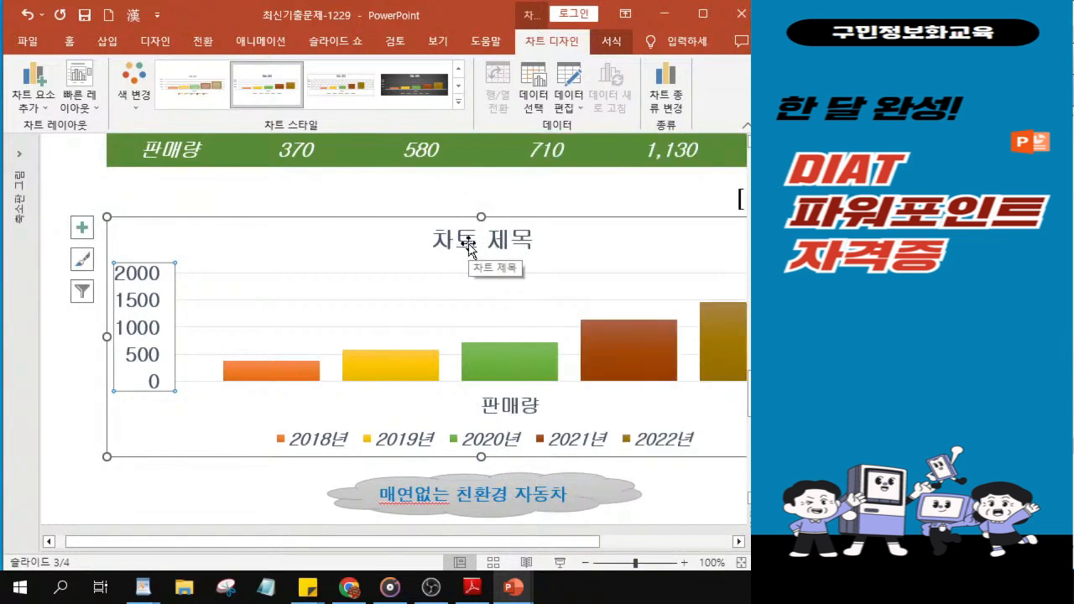
# Step: Remove the chart title by setting it to 없음
pyautogui.click(40, 105)
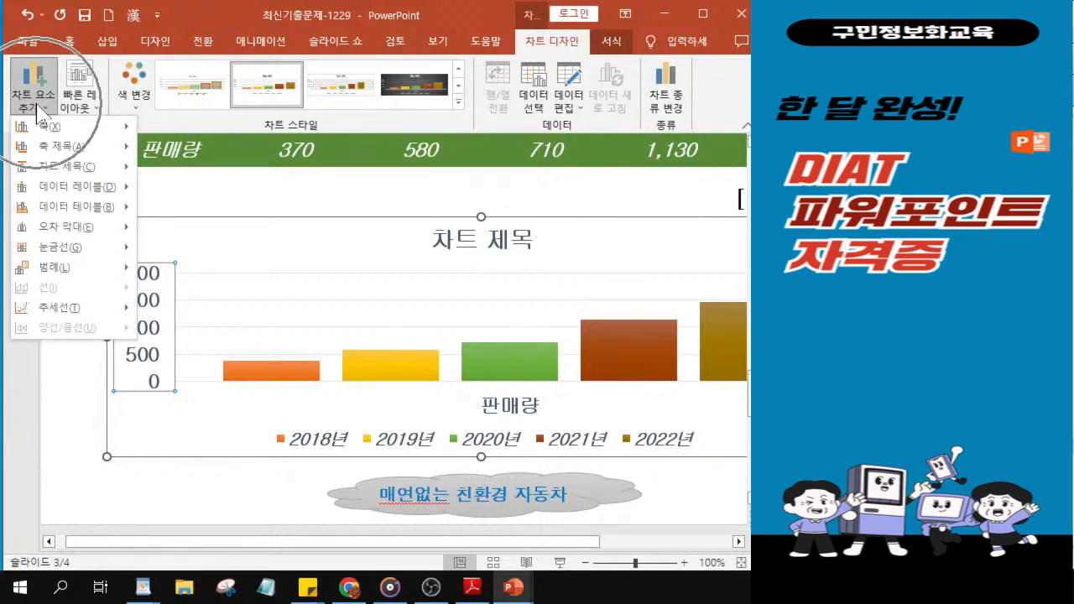
pyautogui.moveTo(52, 168)
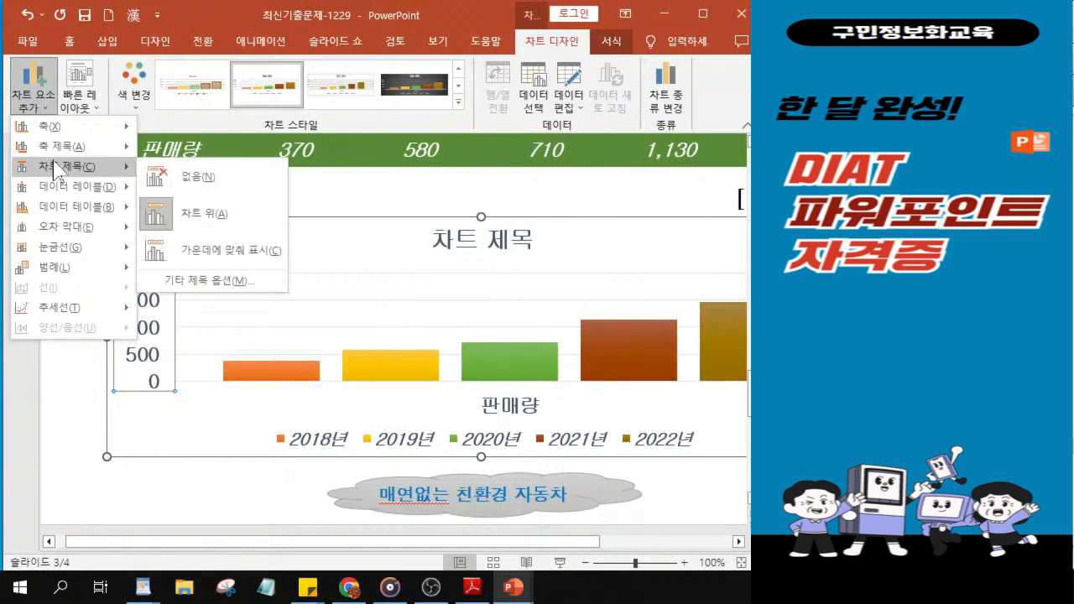
pyautogui.click(202, 179)
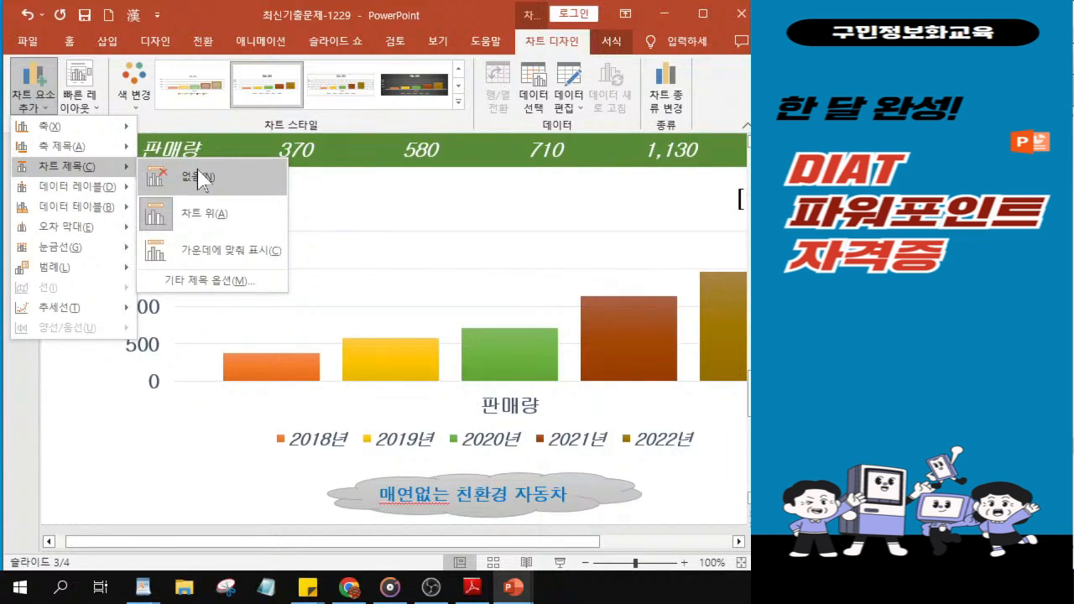
pyautogui.click(201, 179)
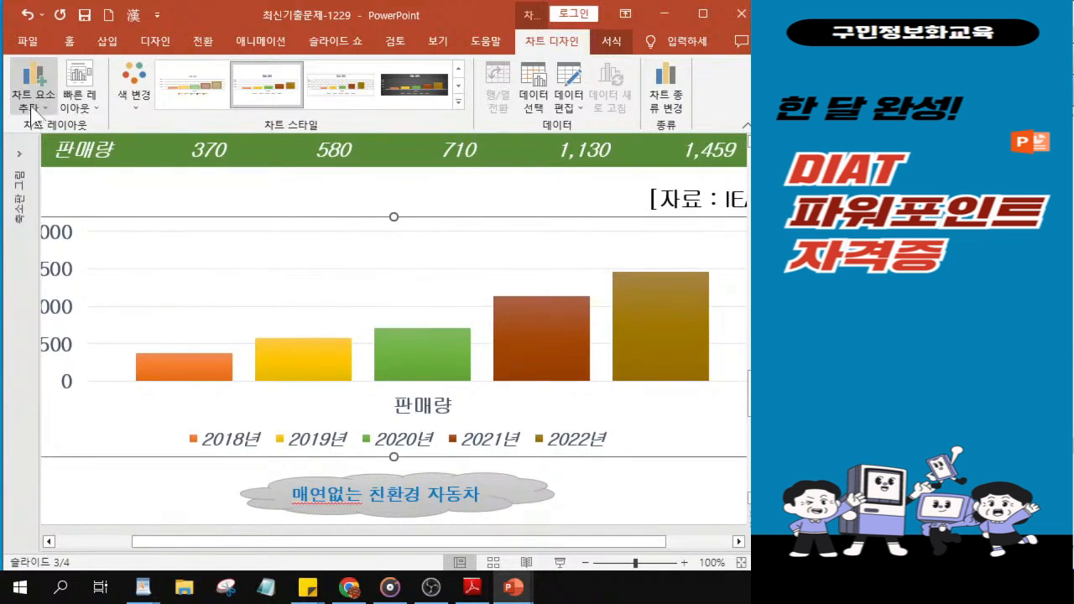
# Step: Add data labels to the chart columns at the outside end (바깥쪽 끝에)
pyautogui.click(32, 108)
pyautogui.click(32, 108)
pyautogui.click(32, 107)
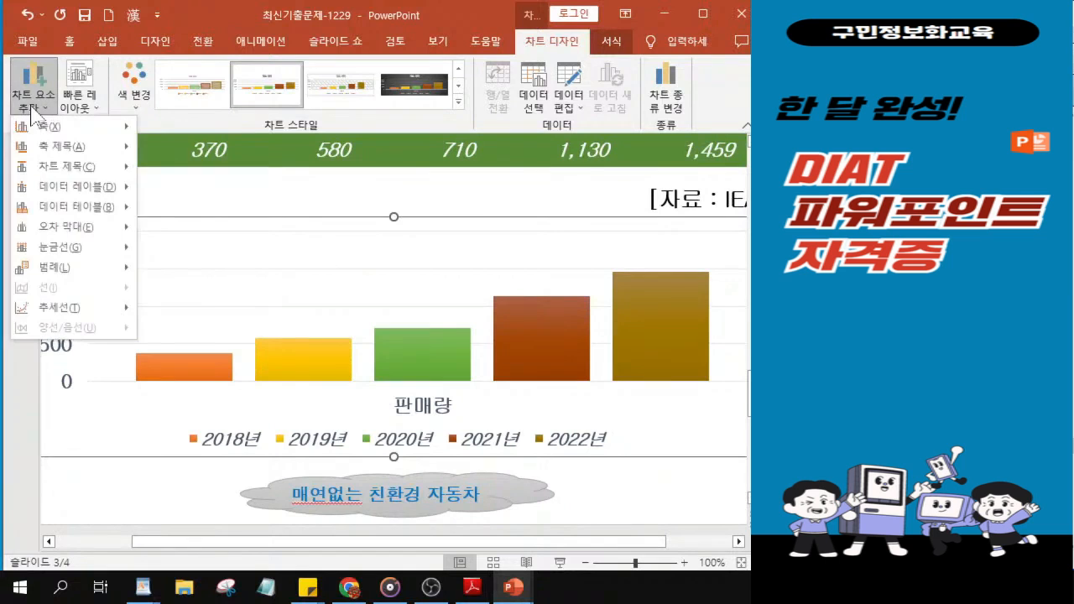
pyautogui.moveTo(70, 190)
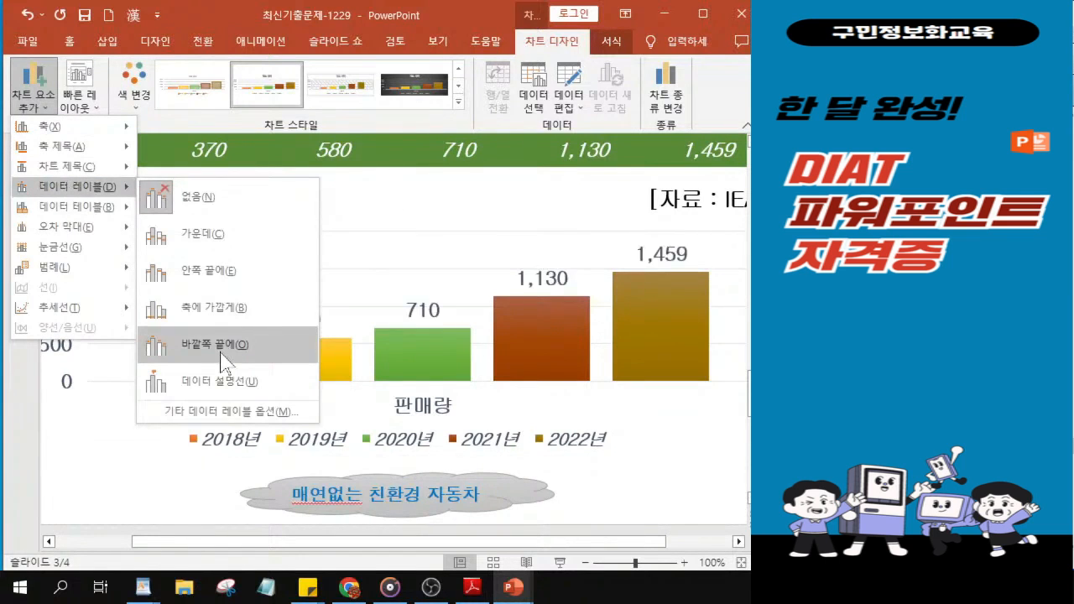
pyautogui.press('ctrl')
pyautogui.press('ctrl')
pyautogui.press('ctrl')
pyautogui.press('ctrl')
pyautogui.click(225, 361)
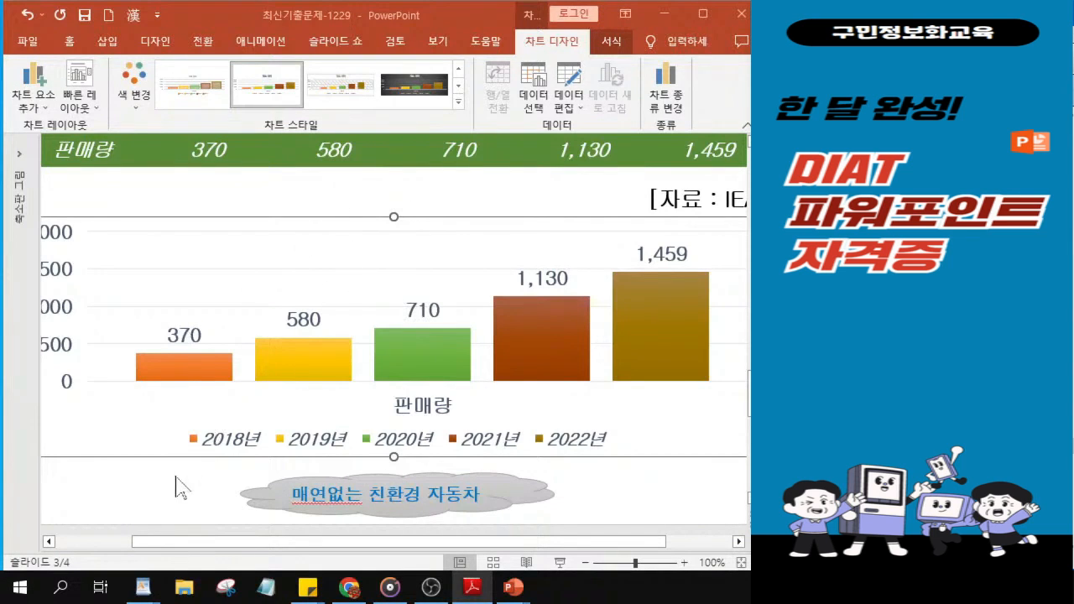
pyautogui.keyDown('ctrl'); pyautogui.scroll(-3, 161, 453); pyautogui.keyUp('ctrl')
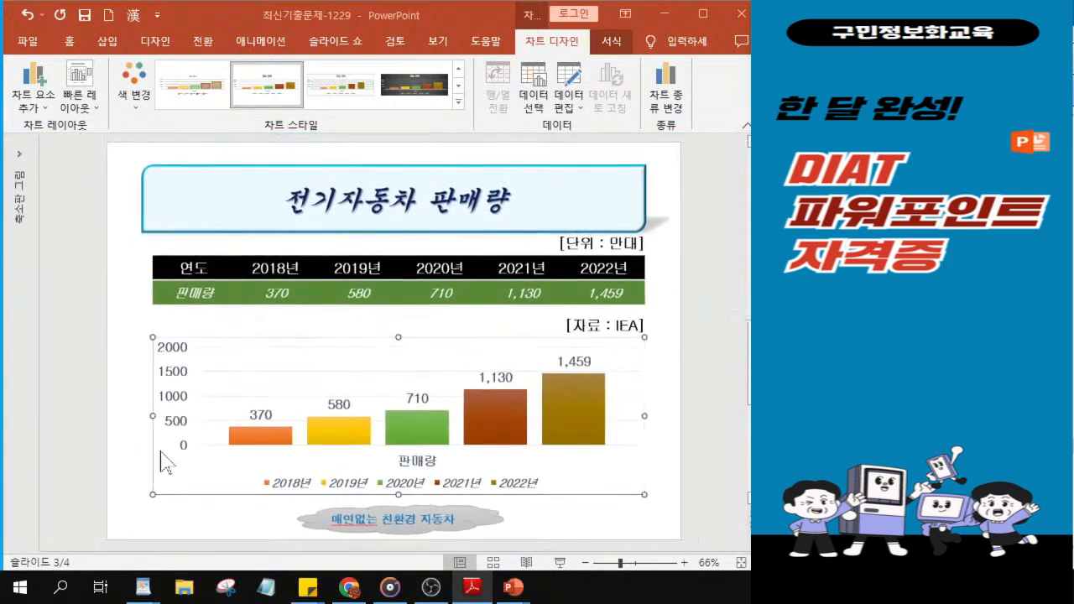
# Step: Deselect the chart and open the background formatting options (배경 서식) for slide 3
pyautogui.click(128, 314)
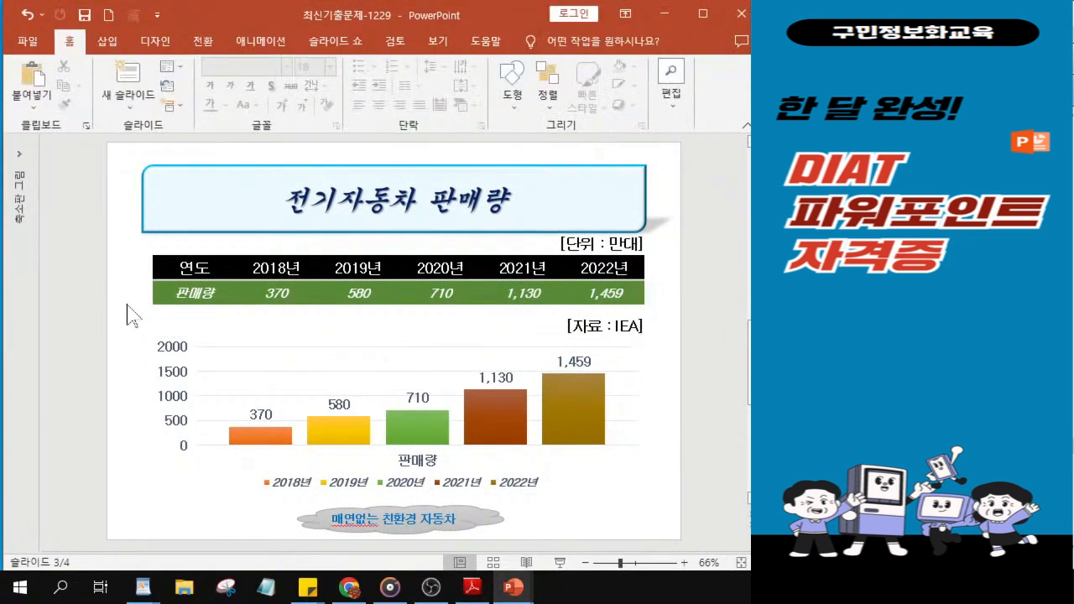
pyautogui.press('ctrl')
pyautogui.press('ctrl')
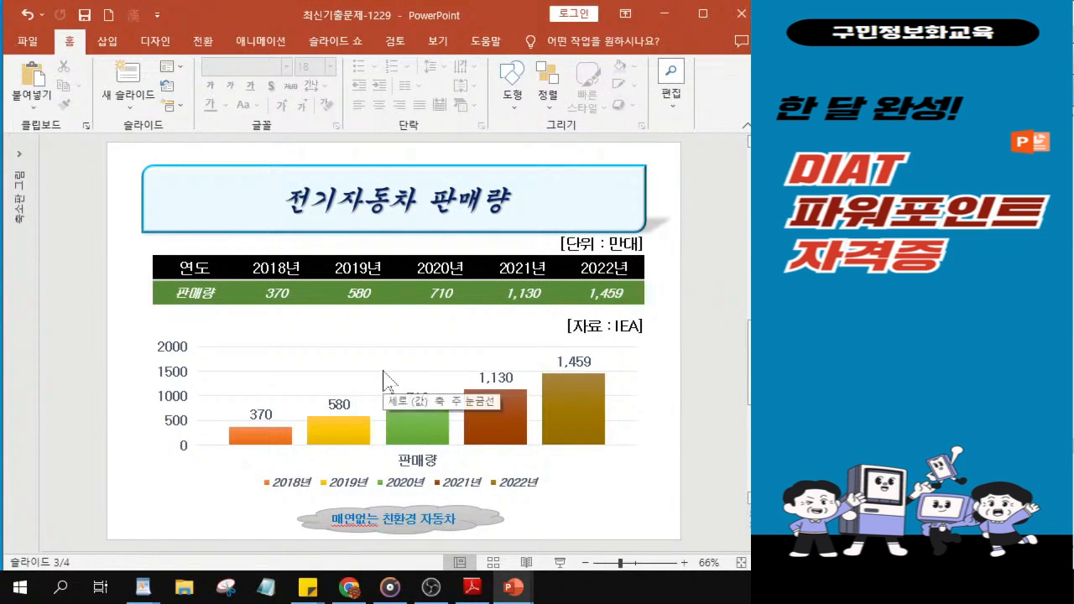
pyautogui.click(157, 44)
pyautogui.press('ctrl')
pyautogui.press('ctrl')
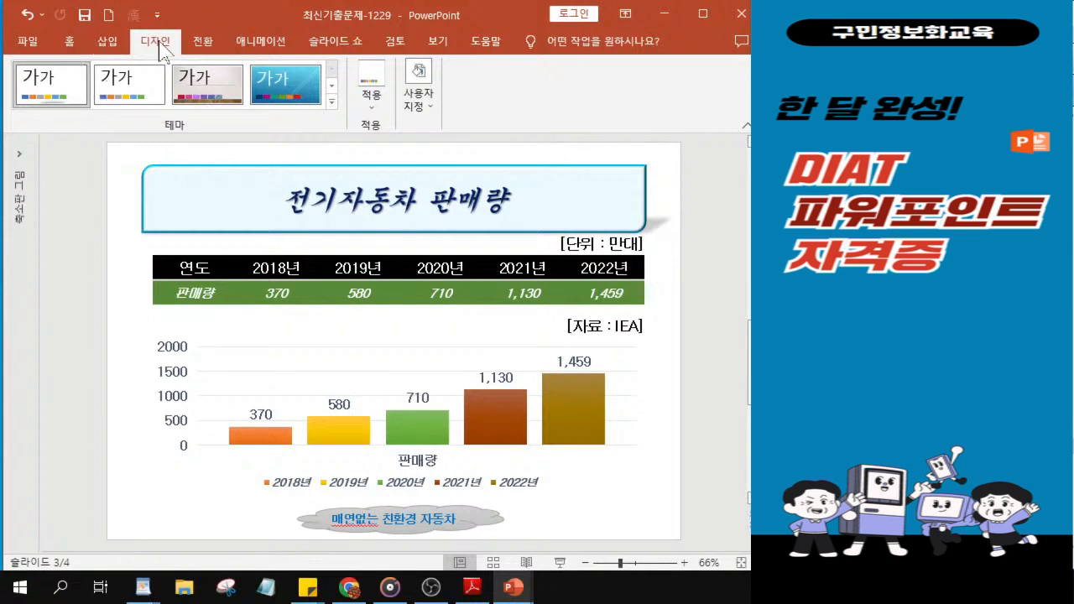
pyautogui.click(416, 108)
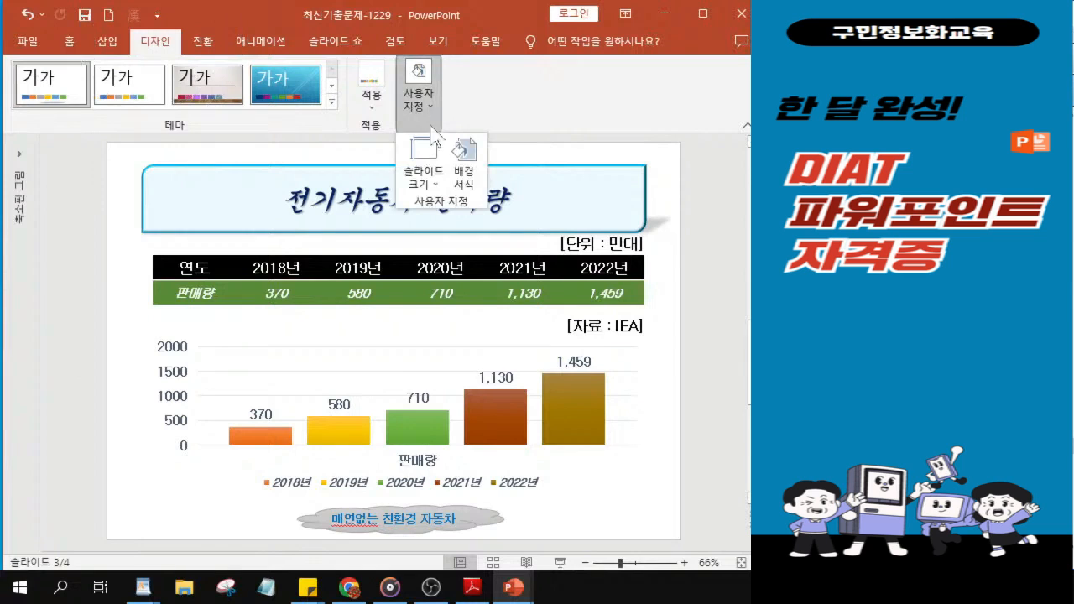
pyautogui.press('ctrl')
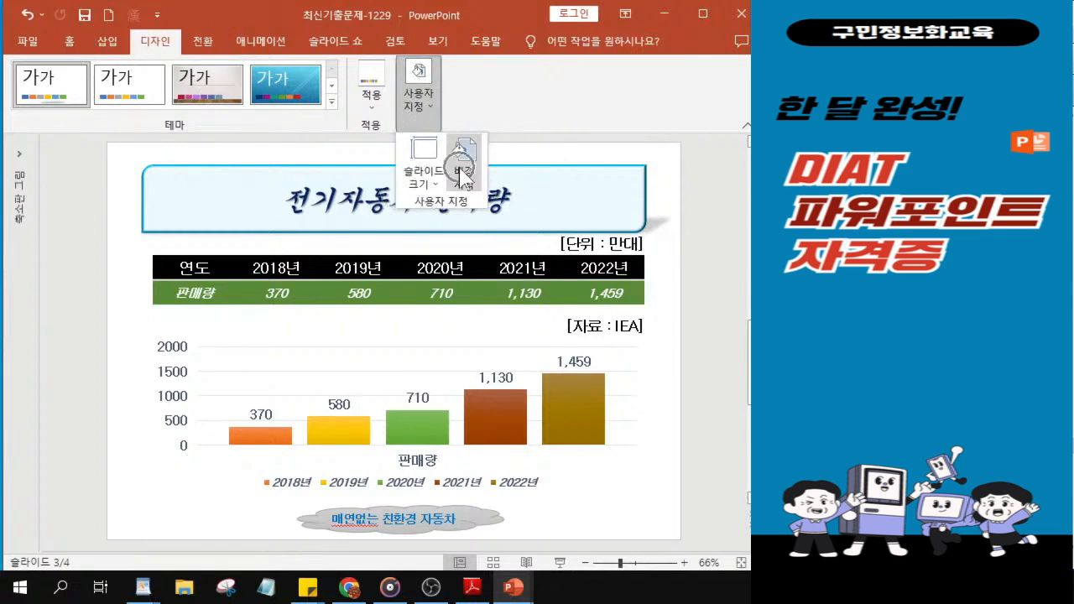
pyautogui.press('ctrl')
pyautogui.click(464, 176)
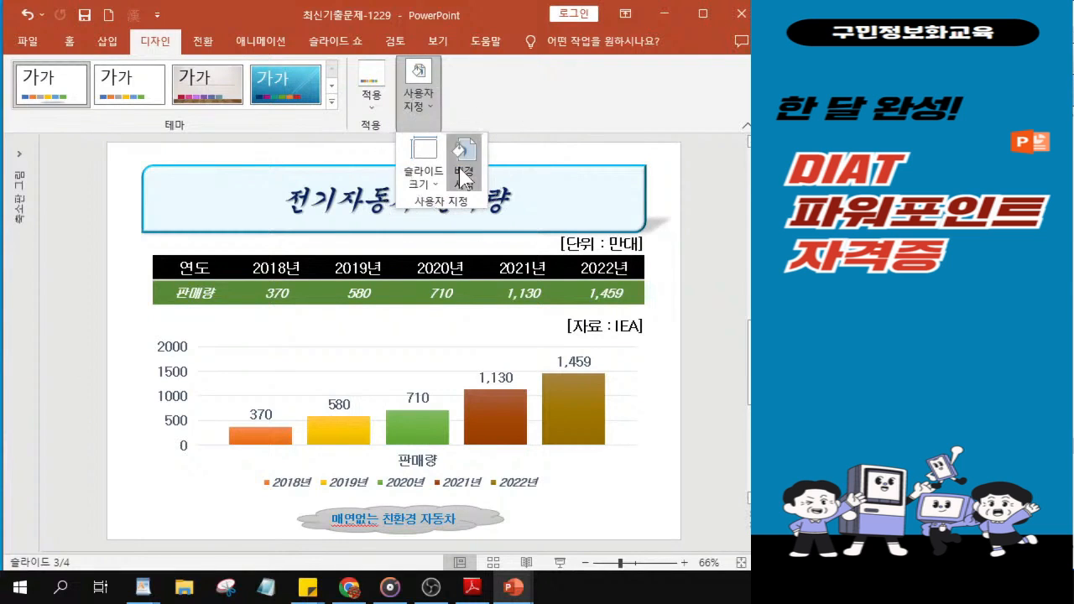
pyautogui.press('ctrl')
pyautogui.click(464, 176)
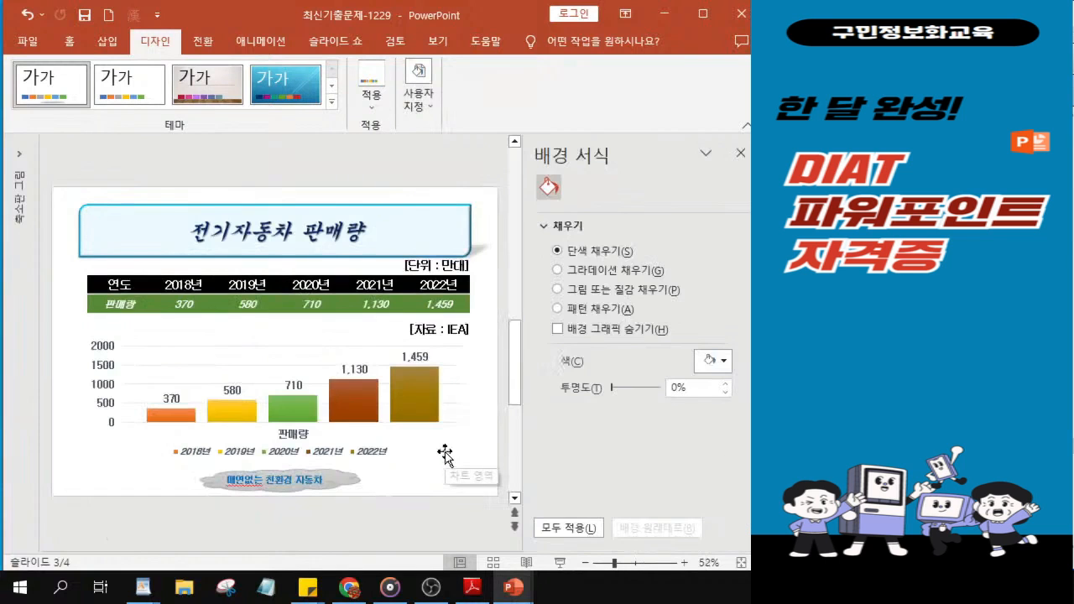
# Step: Fill the slide 3 background with the picture file 그림2 and close the background formatting options
pyautogui.click(559, 289)
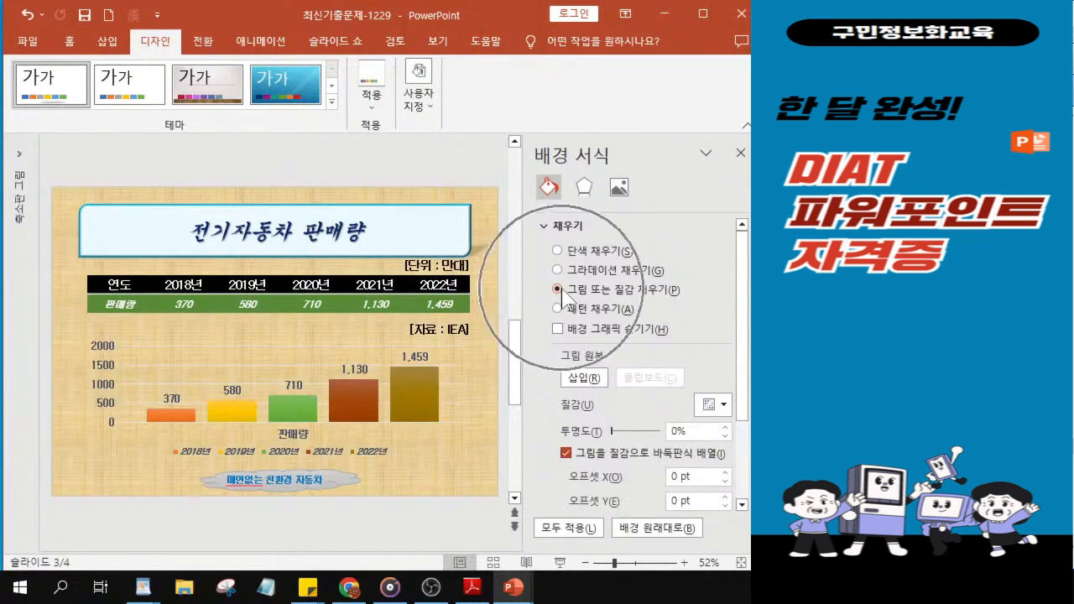
pyautogui.click(585, 382)
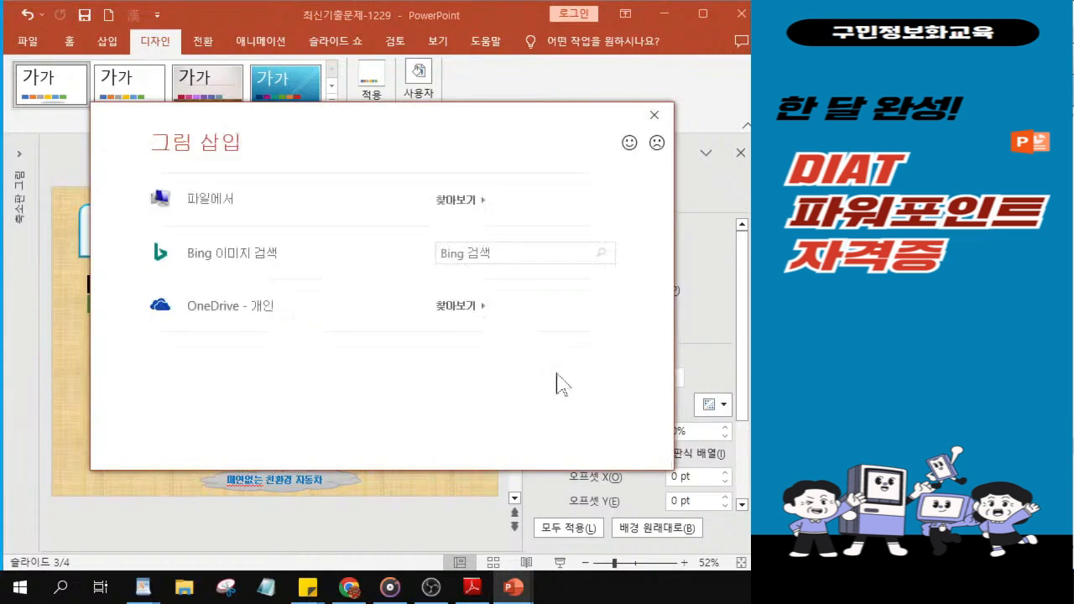
pyautogui.click(200, 208)
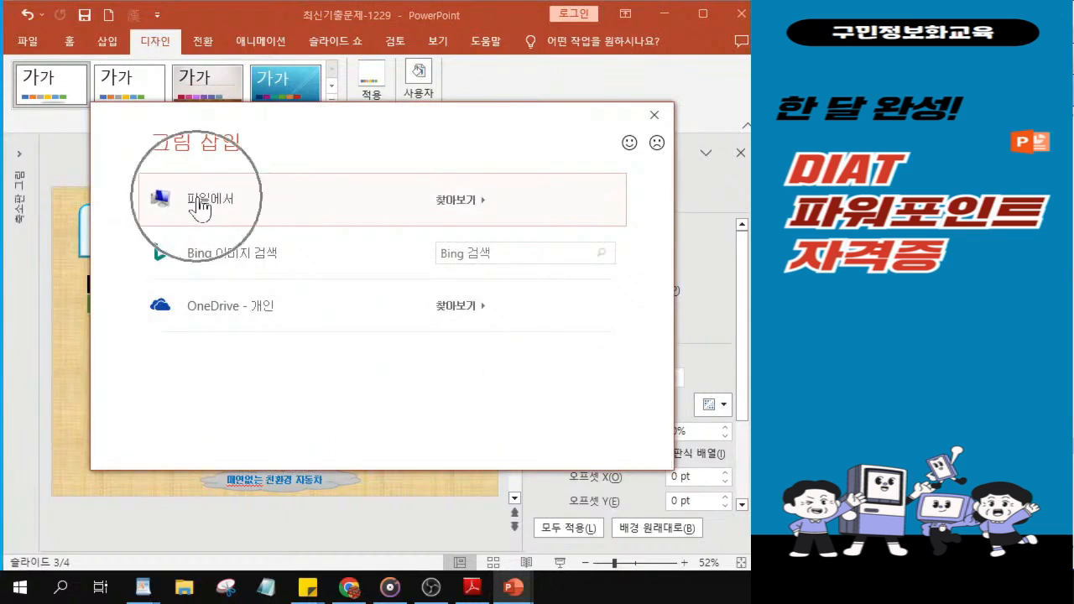
pyautogui.click(200, 208)
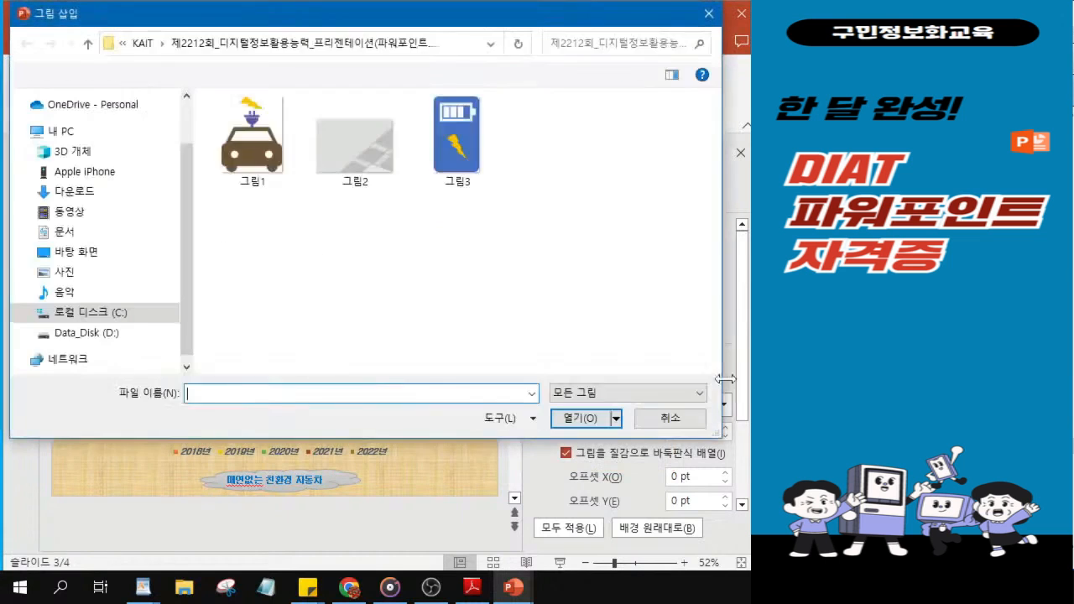
pyautogui.click(367, 162)
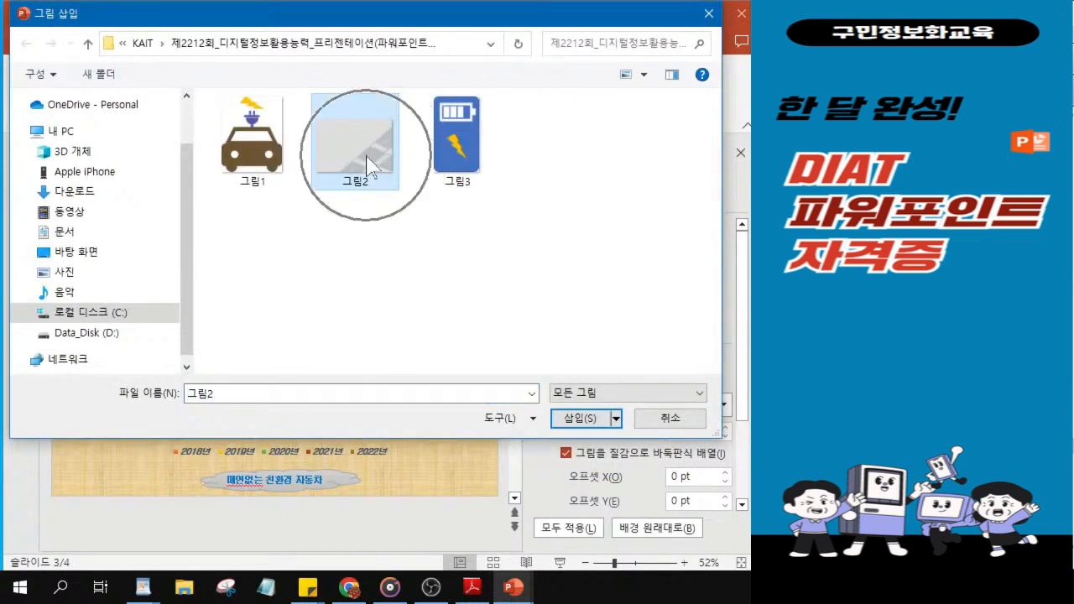
pyautogui.click(579, 420)
pyautogui.press('ctrl')
pyautogui.press('ctrl')
pyautogui.press('ctrl')
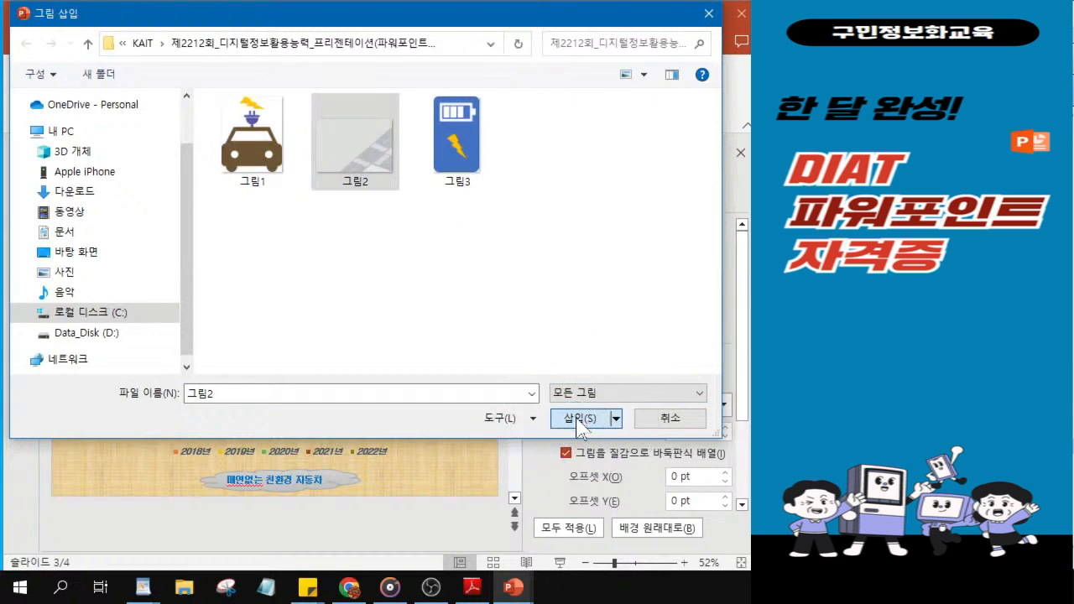
pyautogui.click(578, 420)
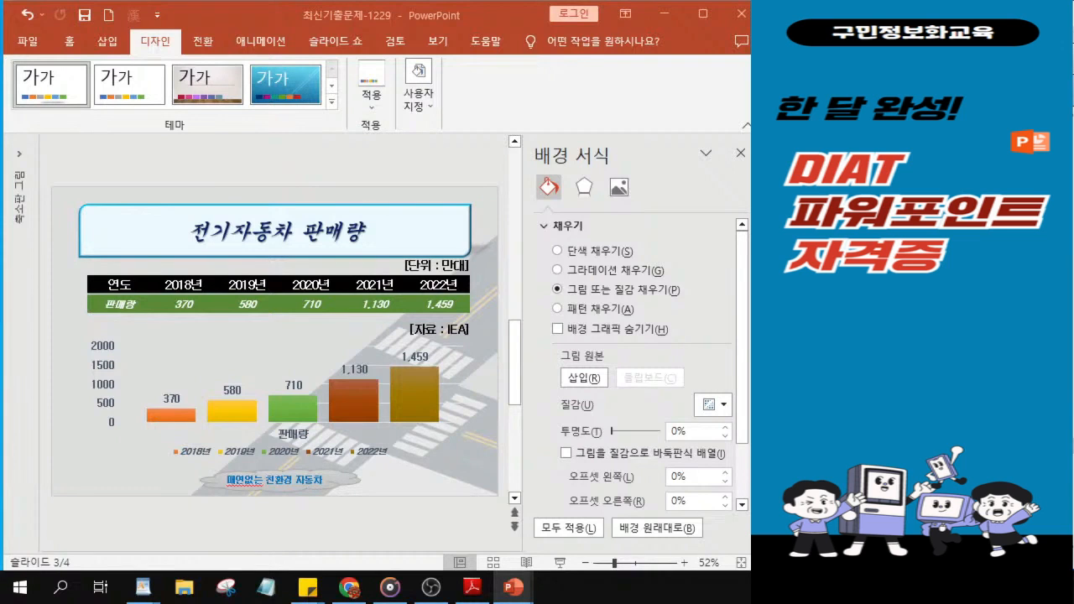
pyautogui.click(742, 152)
pyautogui.click(742, 154)
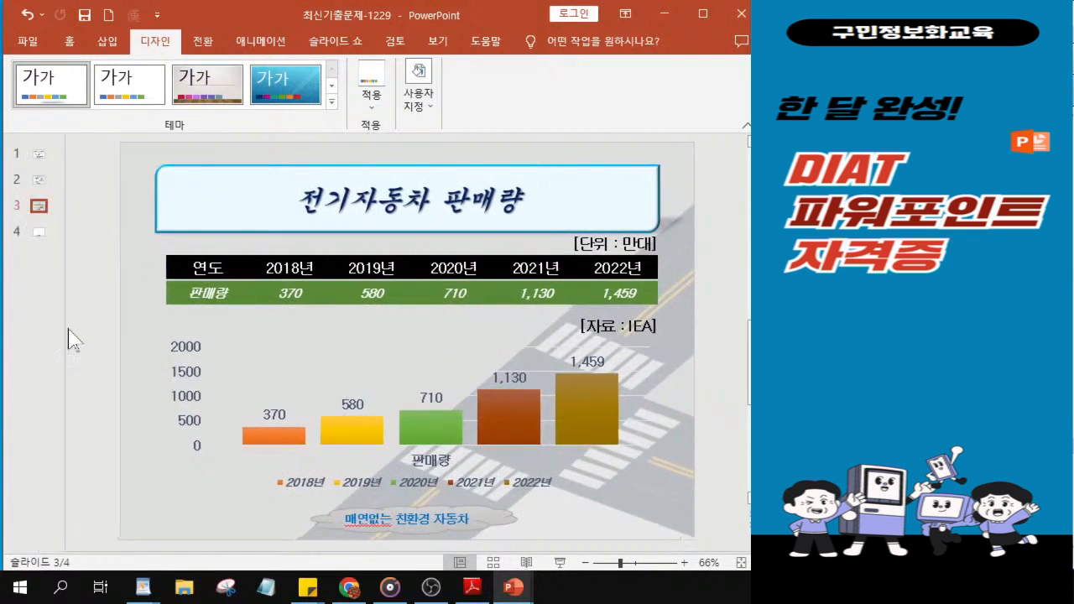
# Step: Copy the title shape from slide 3 and paste it onto slide 4
pyautogui.click(35, 220)
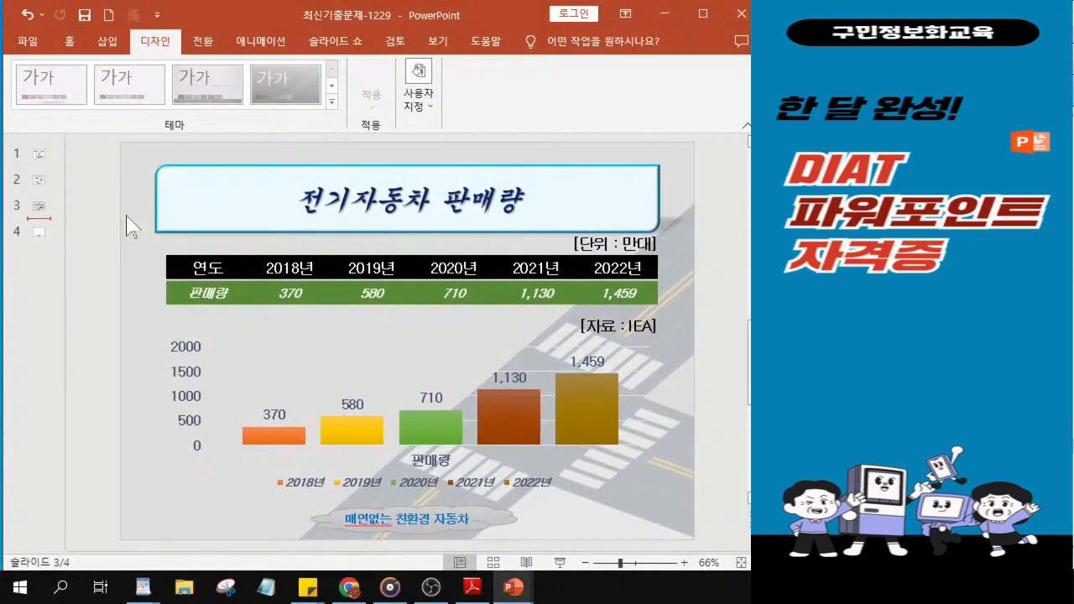
pyautogui.click(271, 214)
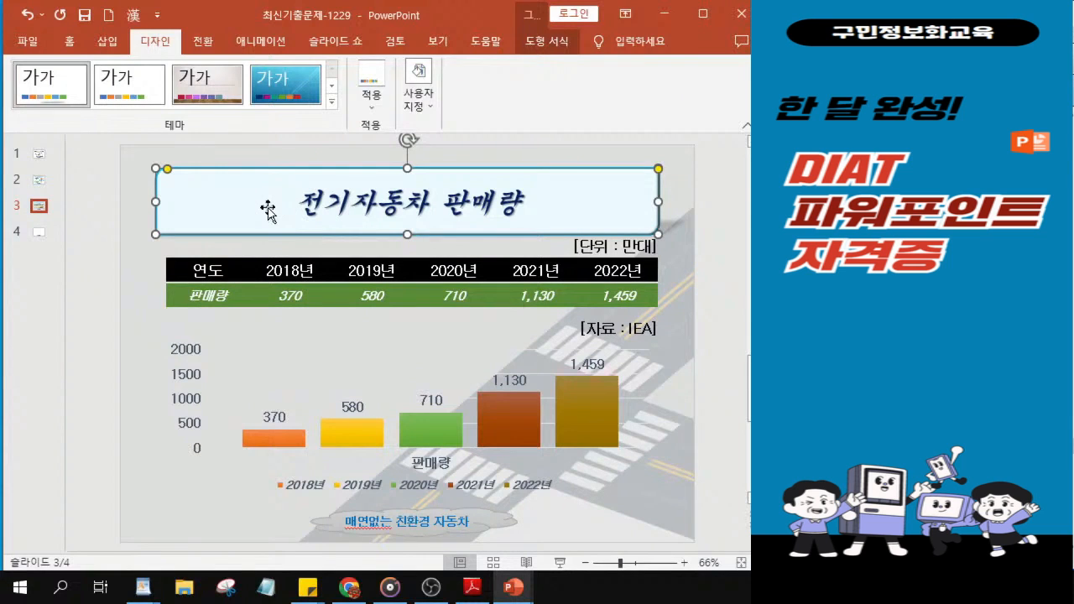
pyautogui.click(37, 234)
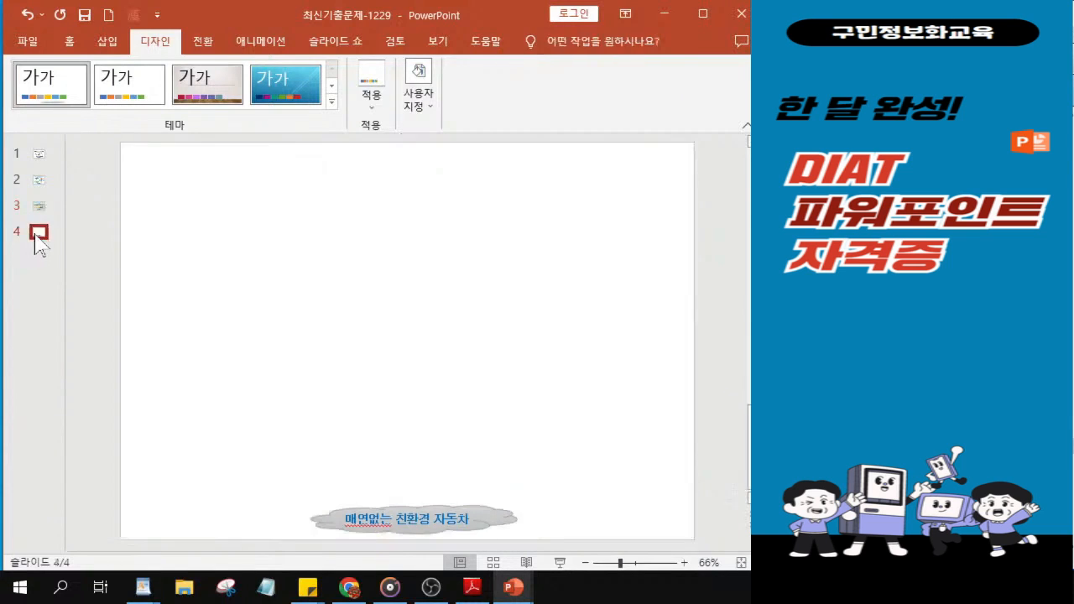
pyautogui.click(37, 235)
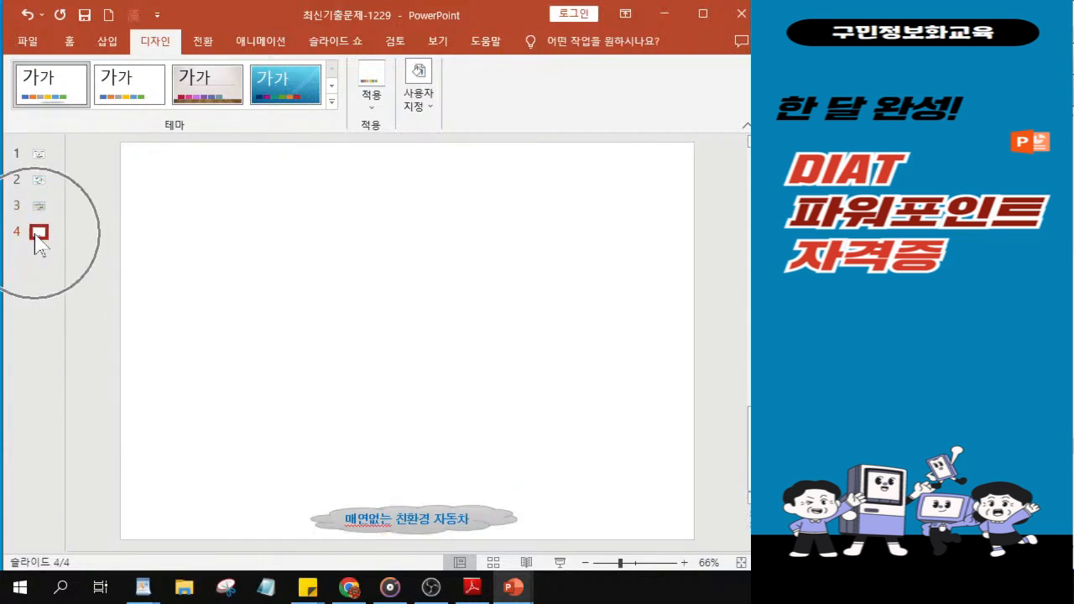
pyautogui.hotkey('alt', 'Tab')
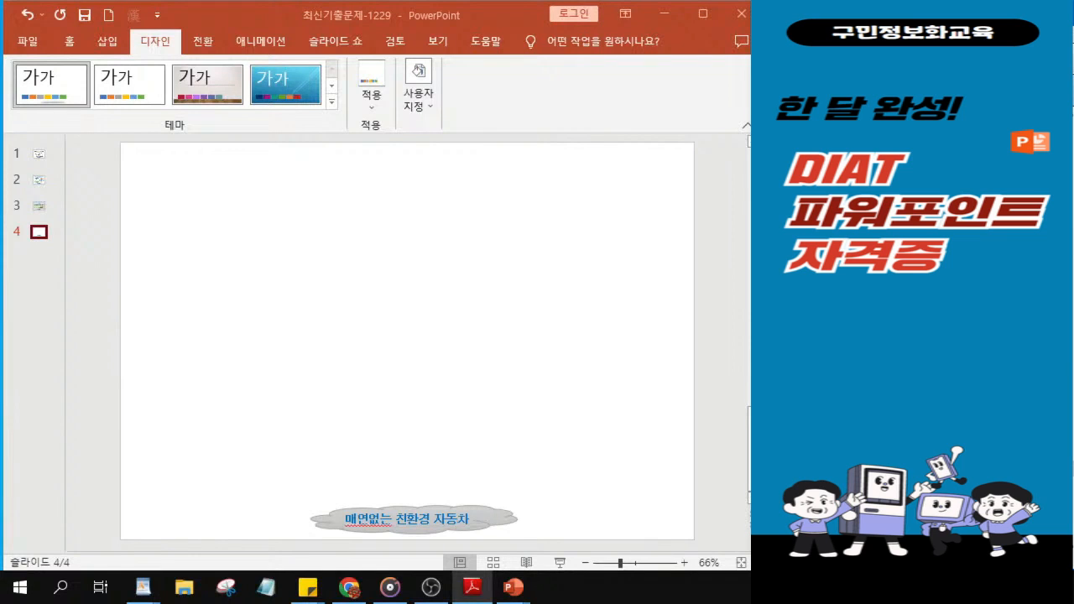
pyautogui.click(304, 221)
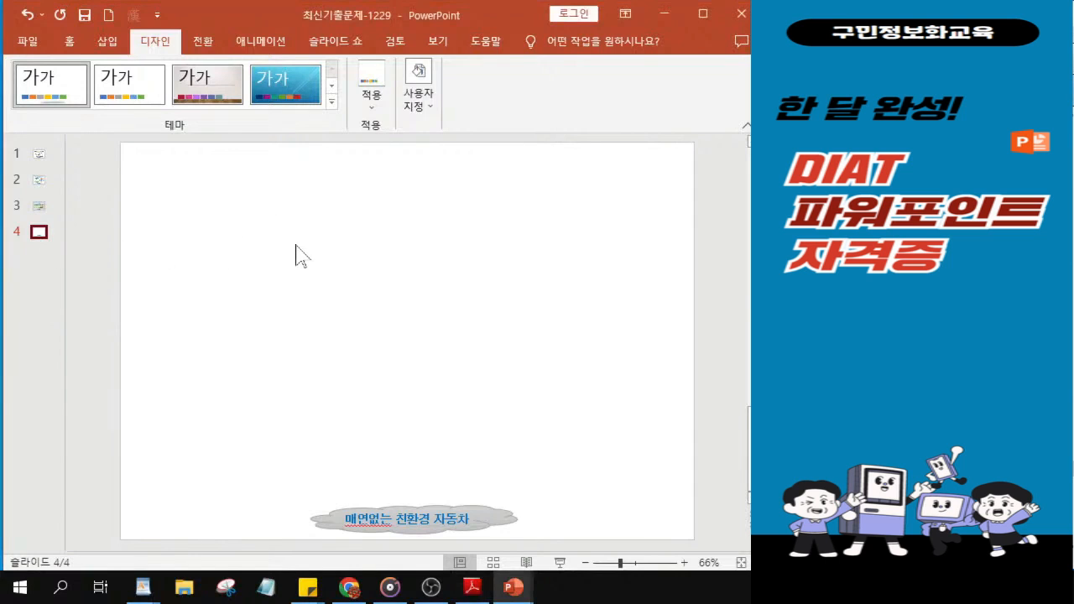
pyautogui.hotkey('ctrl', 'v')
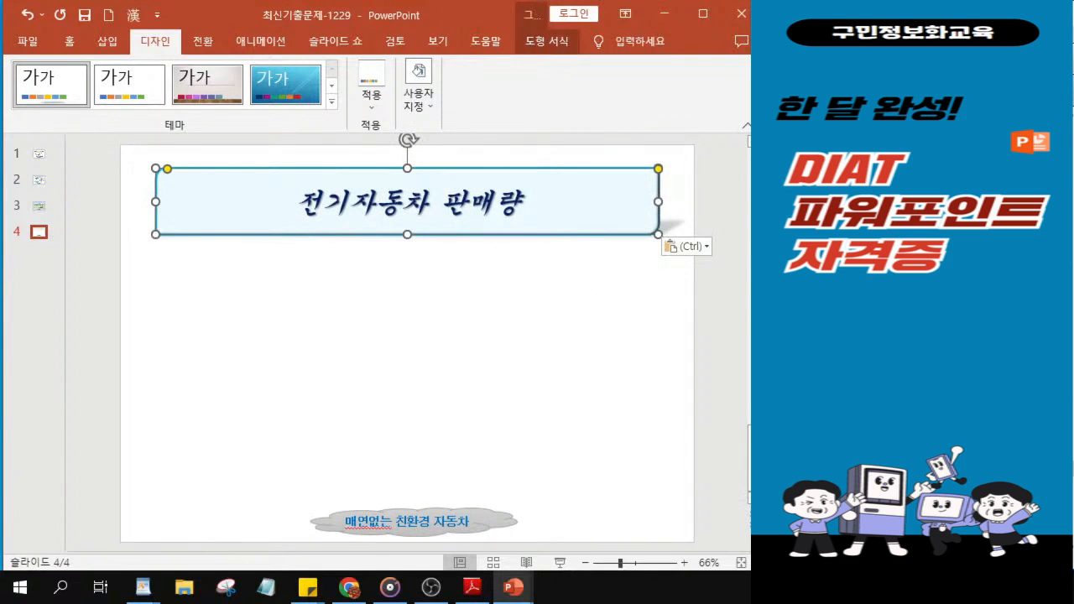
# Step: Change the slide 4 title text to 전기자동차 장/단점
pyautogui.hotkey('alt', 'Tab')
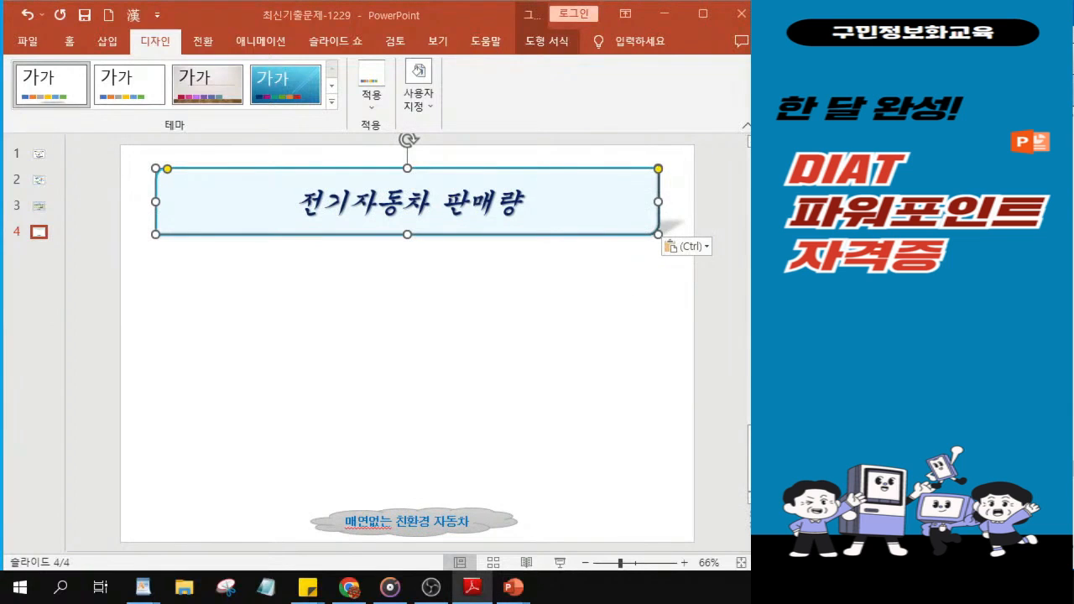
pyautogui.moveTo(443, 202); pyautogui.dragTo(522, 199)
pyautogui.write('장/단')
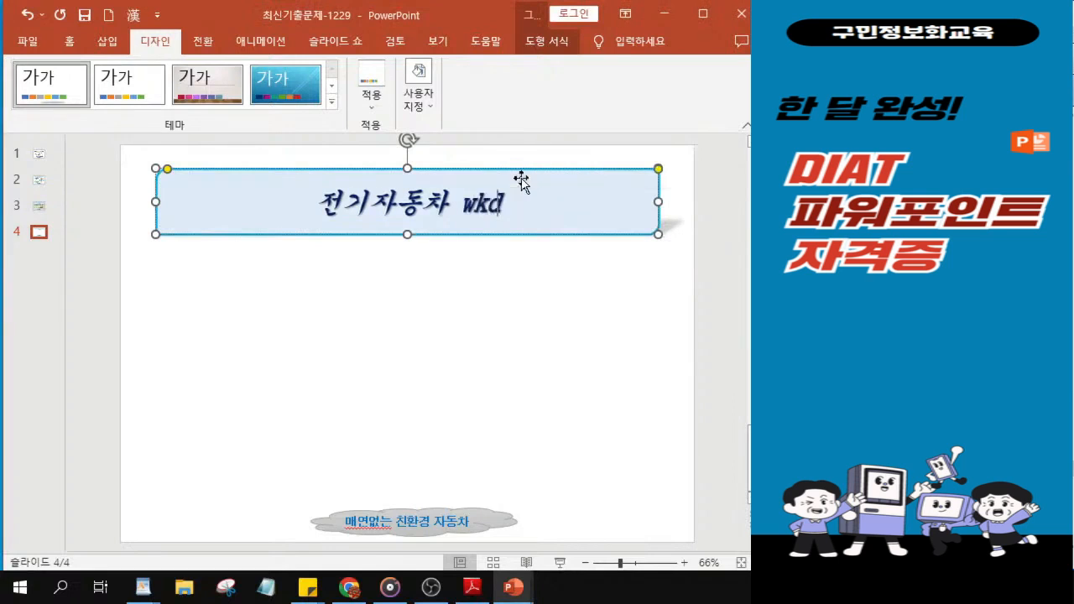
pyautogui.write('점')
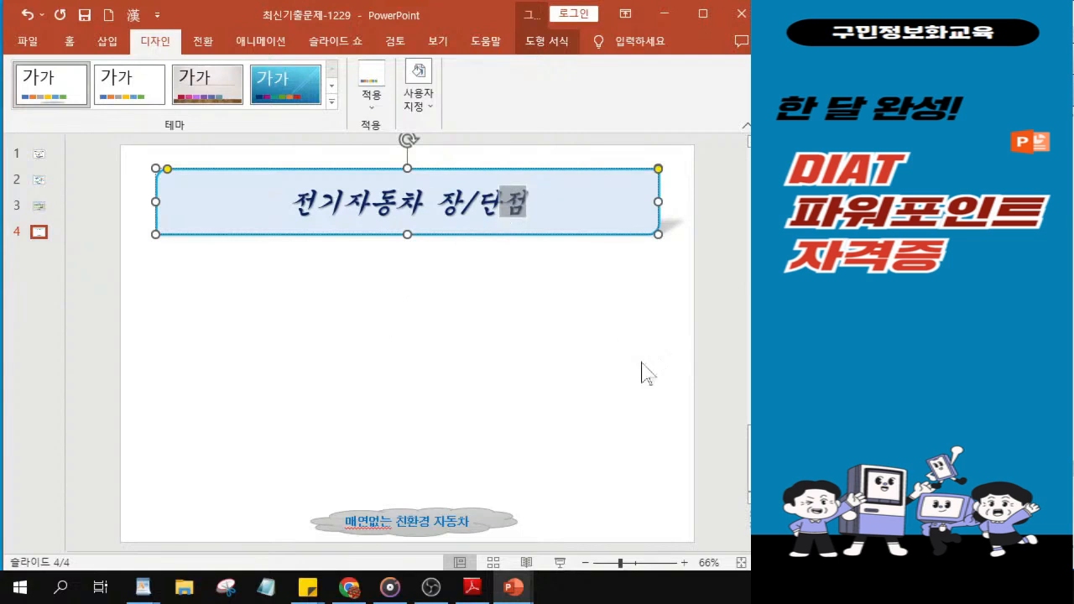
# Step: Draw a wide, flat rectangular speech bubble (말풍선: 사각형) beneath the left part of the slide 4 title
pyautogui.hotkey('alt', 'Tab')
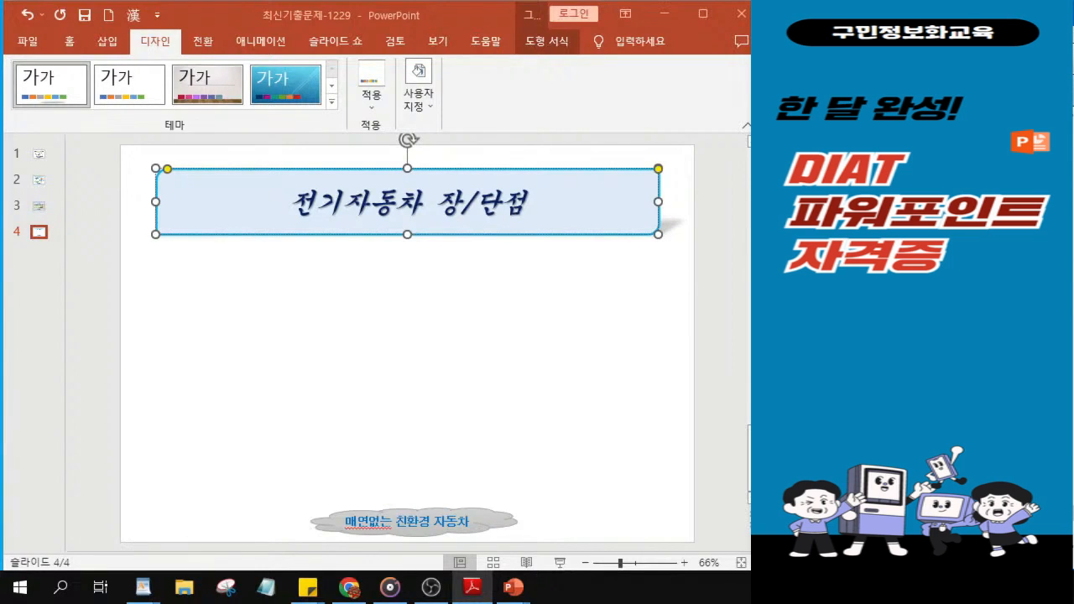
pyautogui.click(70, 44)
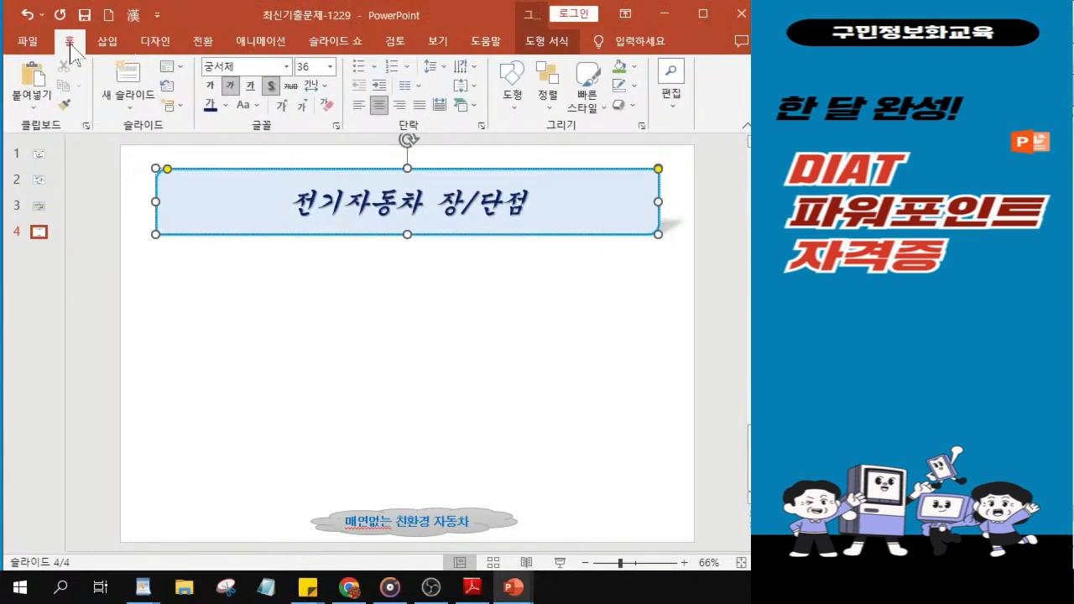
pyautogui.click(513, 105)
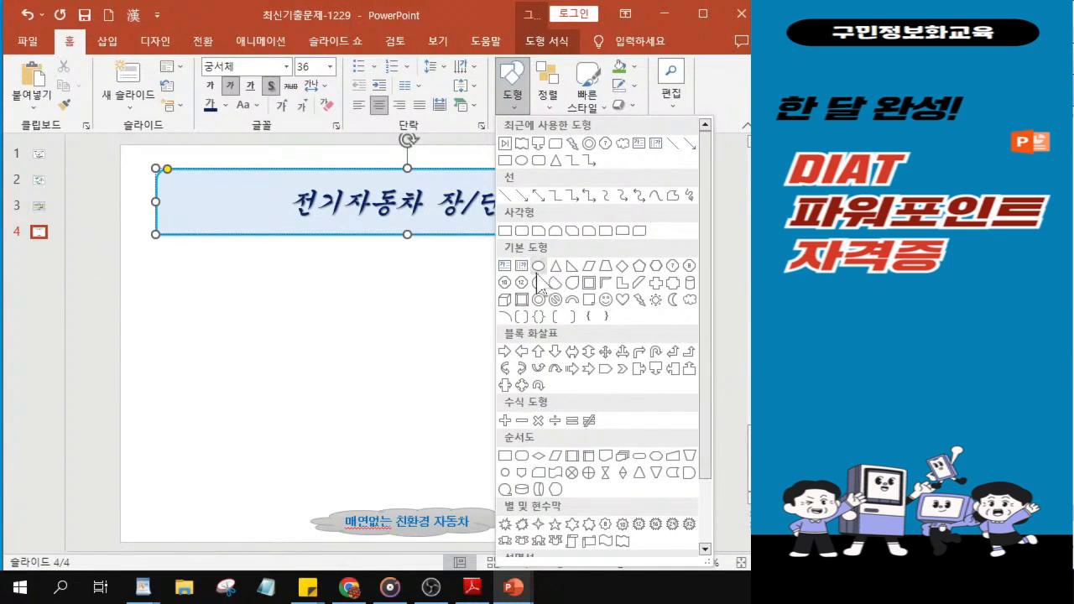
pyautogui.scroll(-1, 559, 378)
pyautogui.moveTo(700, 403); pyautogui.dragTo(701, 480)
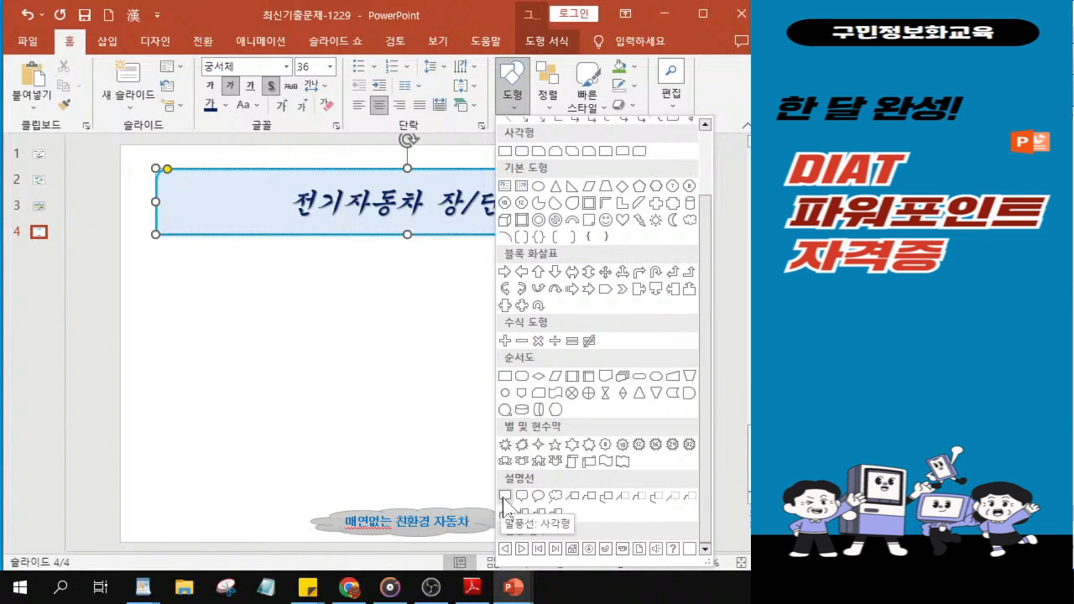
pyautogui.click(503, 502)
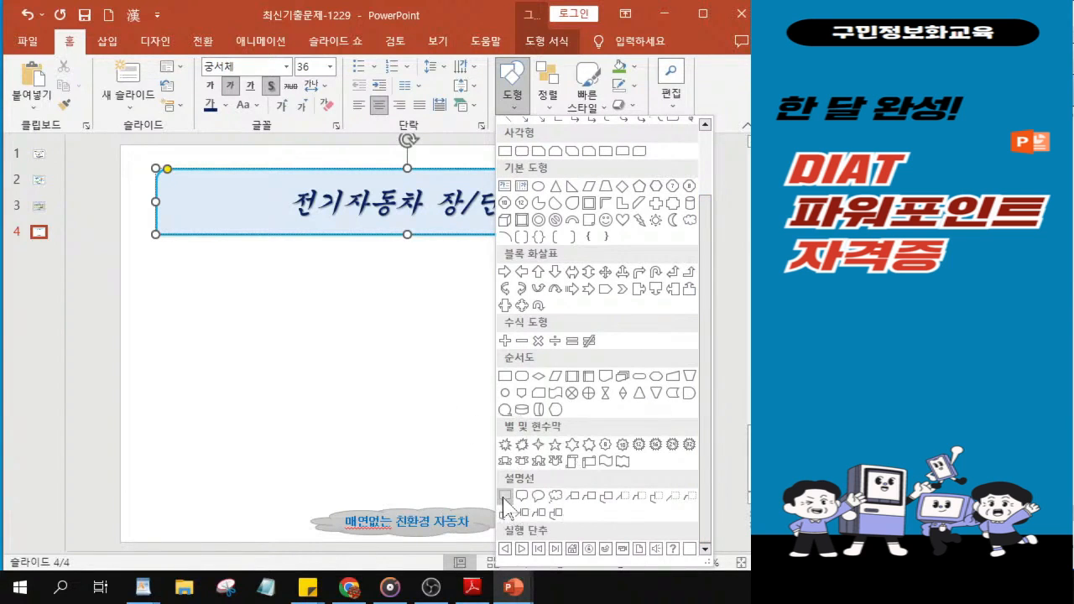
pyautogui.click(503, 499)
pyautogui.click(503, 502)
pyautogui.press('ctrl')
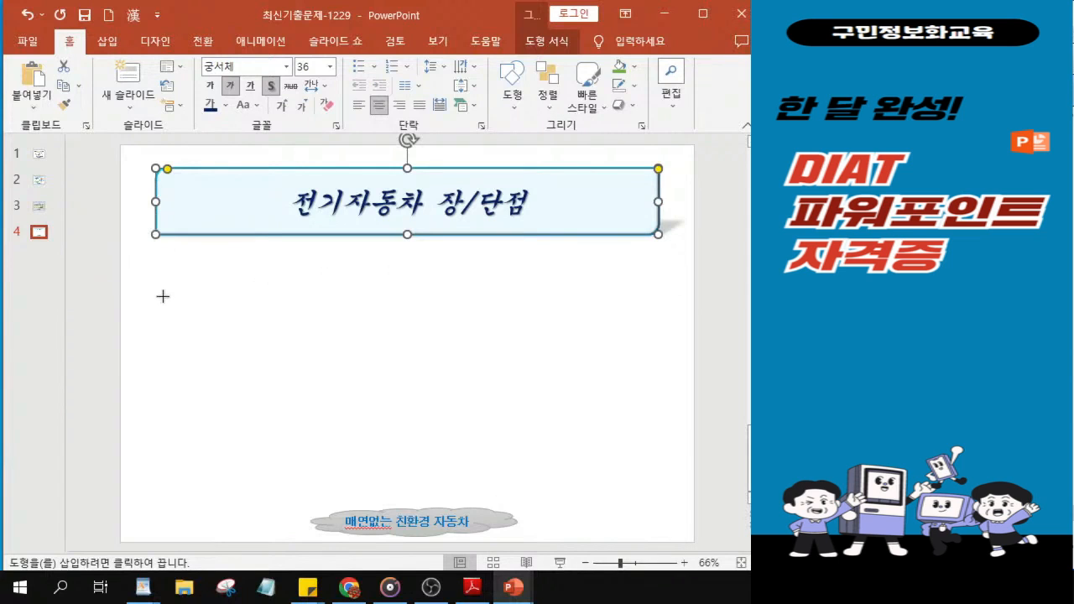
pyautogui.moveTo(159, 295)
pyautogui.mouseDown()
pyautogui.moveTo(158, 331)
pyautogui.moveTo(342, 331)
pyautogui.mouseUp()
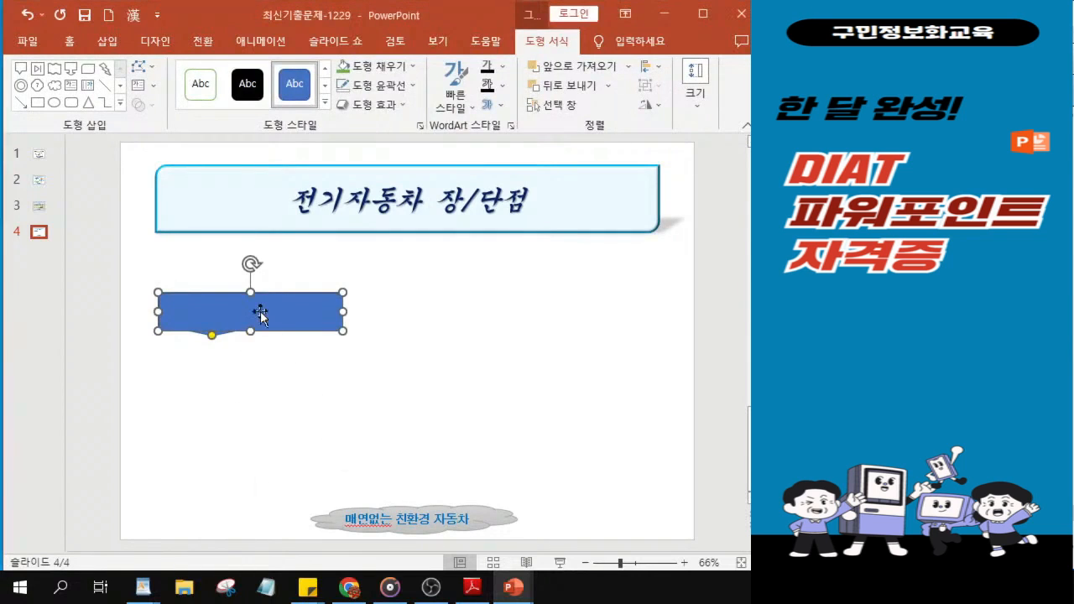
# Step: Align the speech bubble's left edge with the title shape and widen it slightly to the right
pyautogui.moveTo(250, 327); pyautogui.dragTo(262, 309)
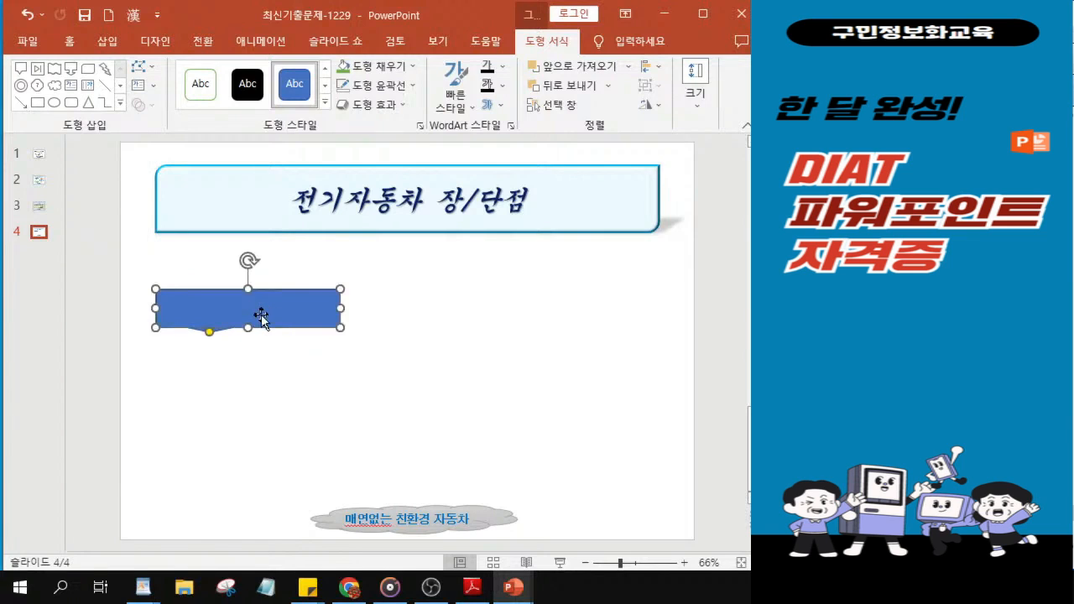
pyautogui.moveTo(340, 312); pyautogui.dragTo(348, 311)
pyautogui.click(283, 316)
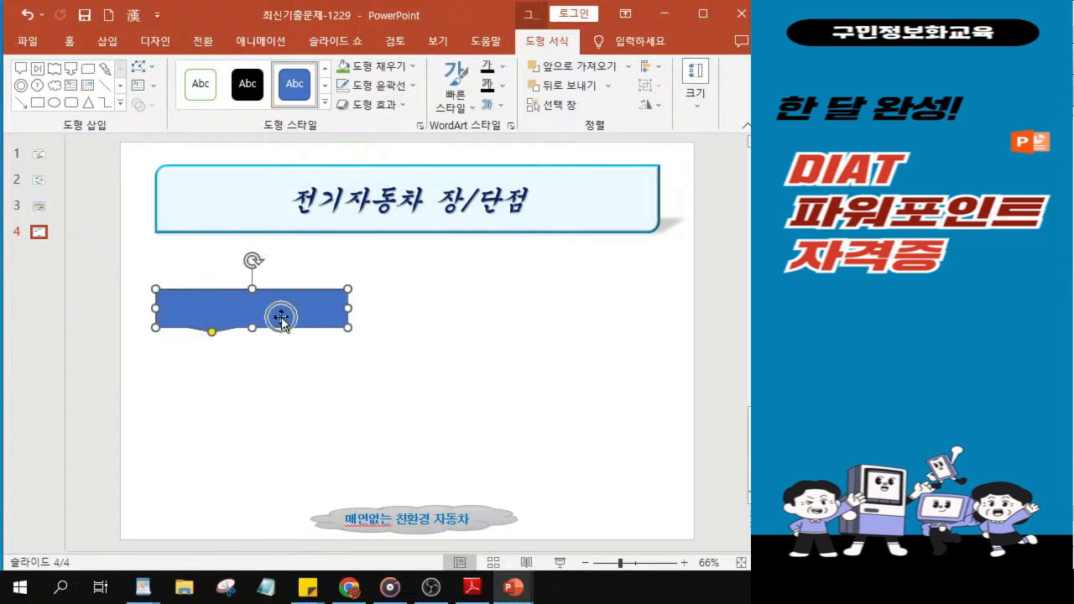
pyautogui.moveTo(352, 309); pyautogui.dragTo(355, 309)
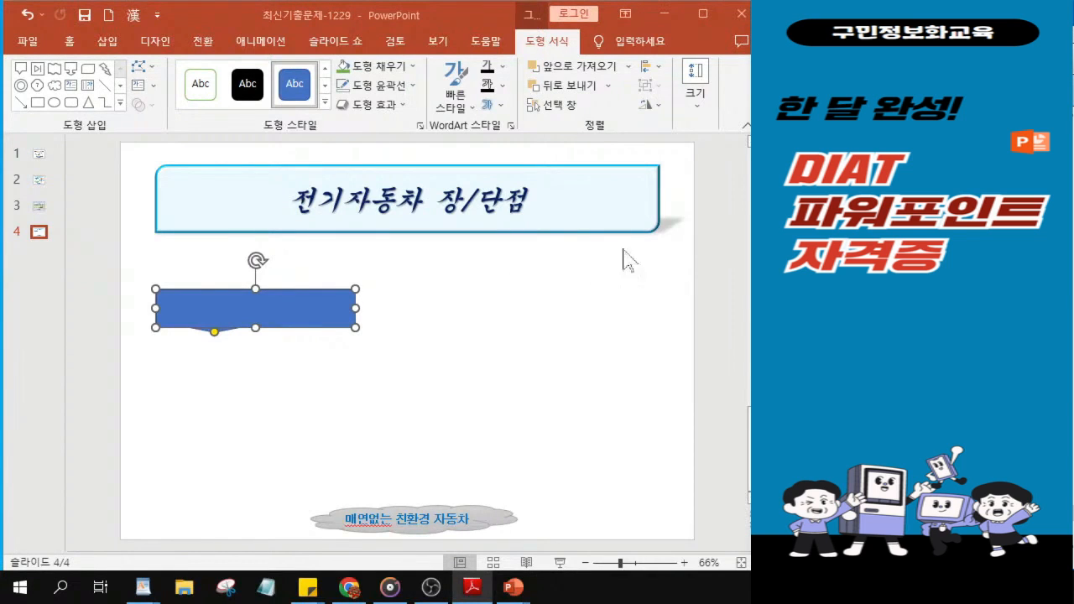
# Step: Fill the speech bubble with the mottled pale blue and pink texture beside the dark purple one
pyautogui.click(386, 72)
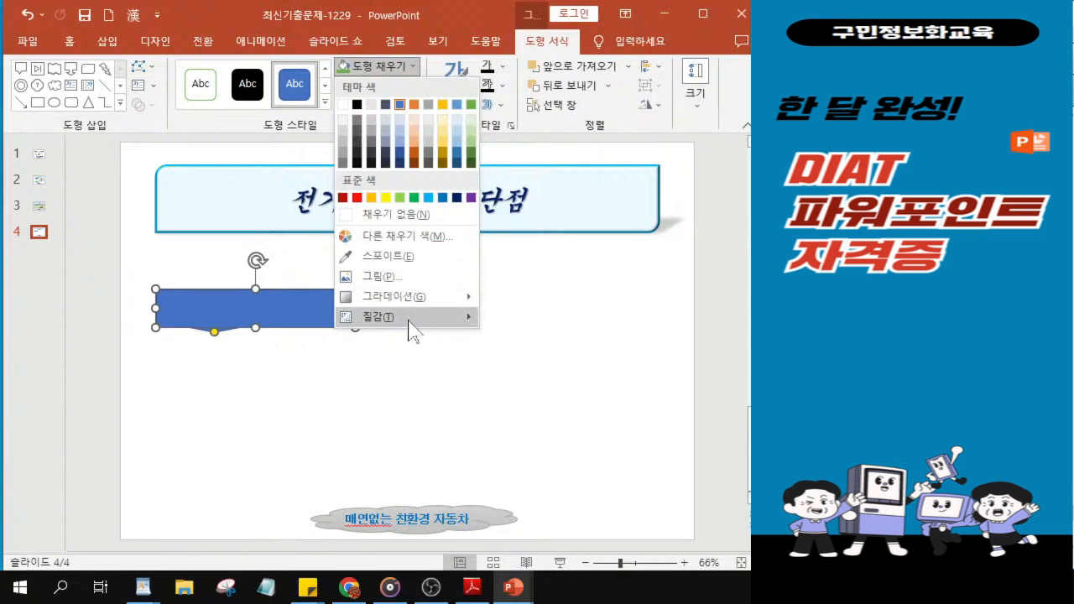
pyautogui.moveTo(412, 330)
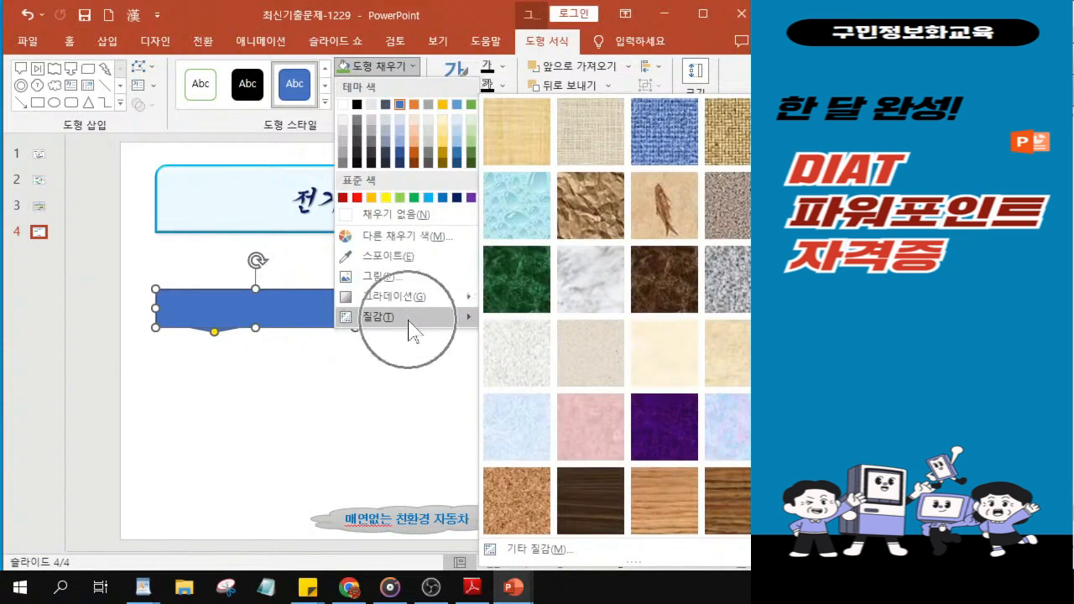
pyautogui.click(727, 432)
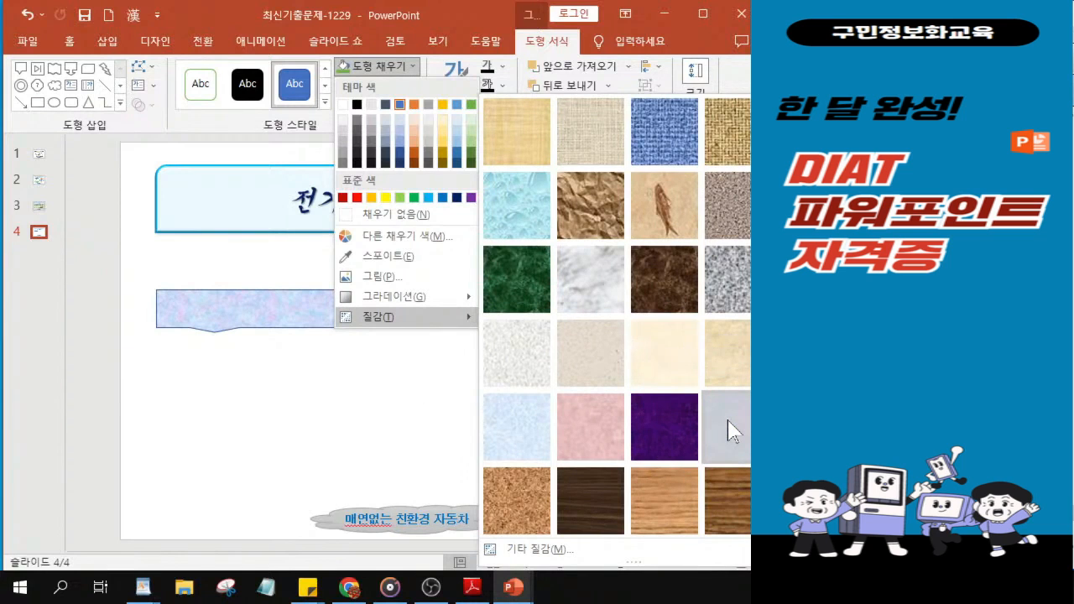
pyautogui.click(727, 432)
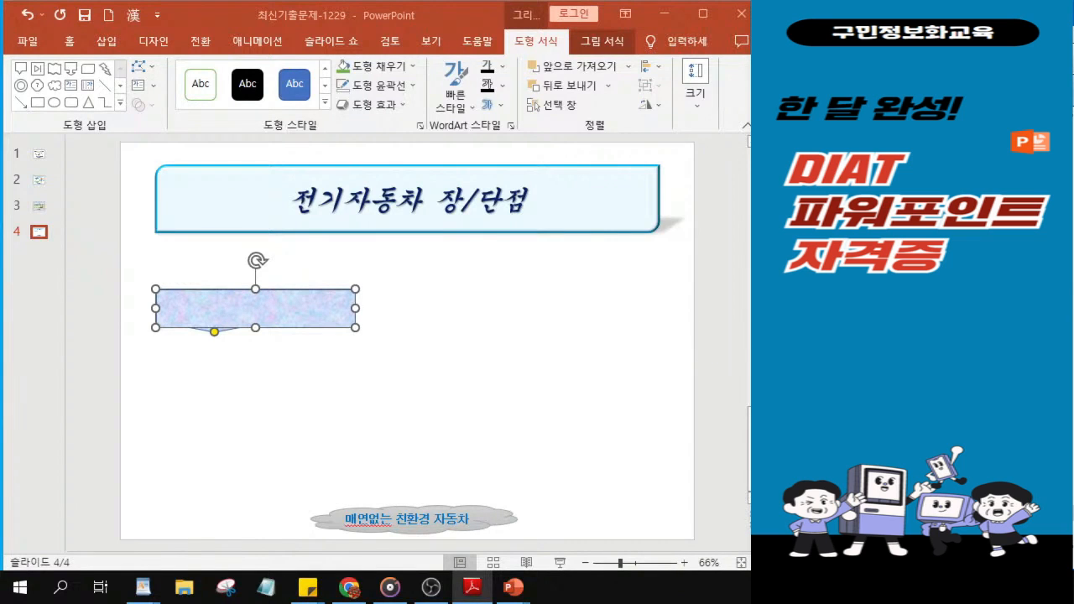
# Step: Remove the outline from the textured speech bubble (윤곽선 없음)
pyautogui.click(375, 86)
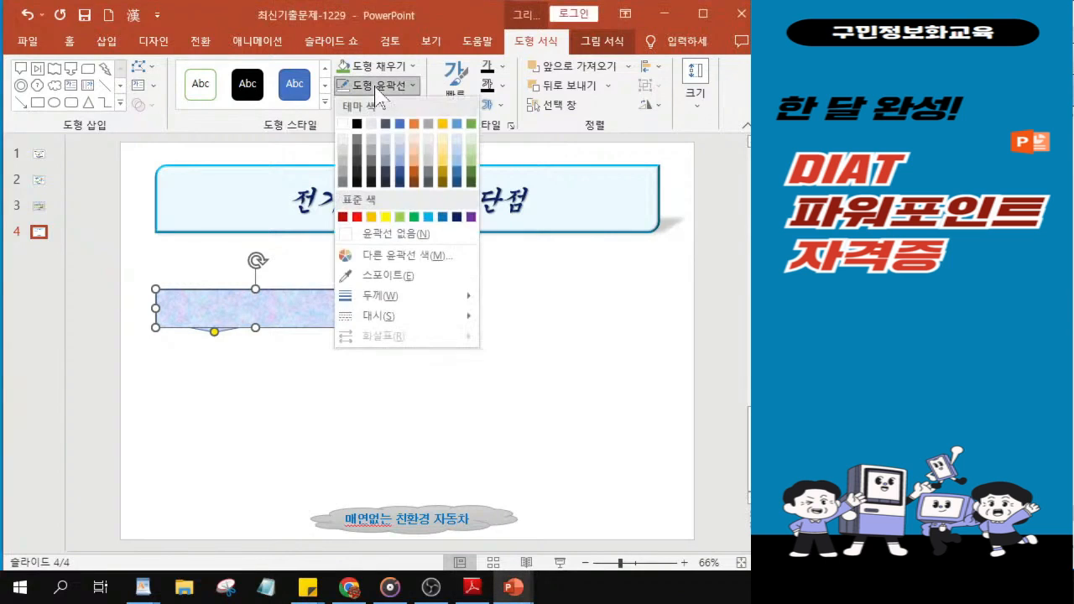
pyautogui.click(359, 238)
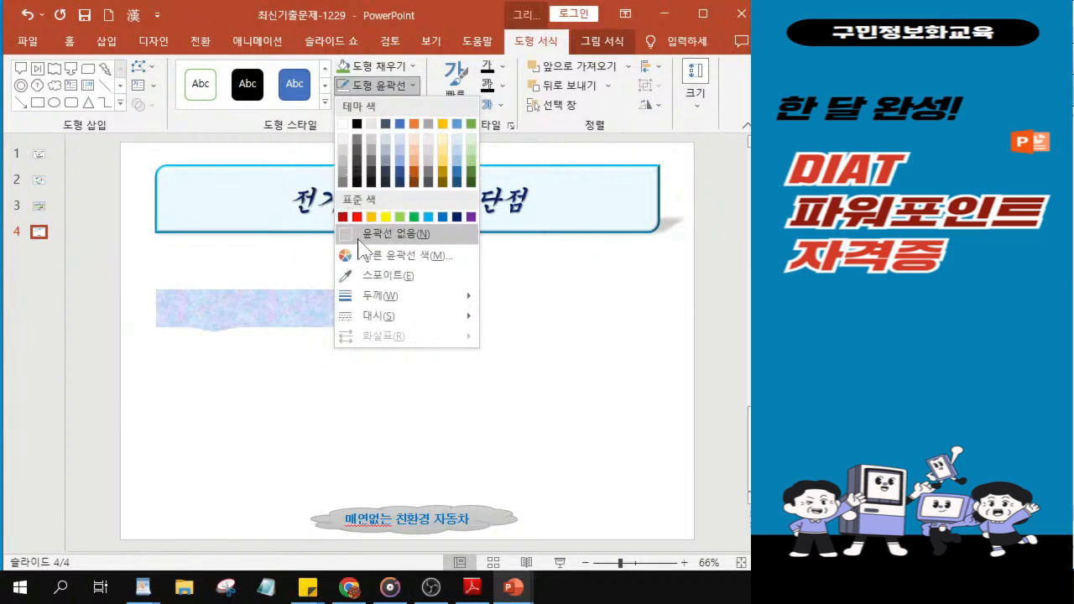
pyautogui.click(358, 238)
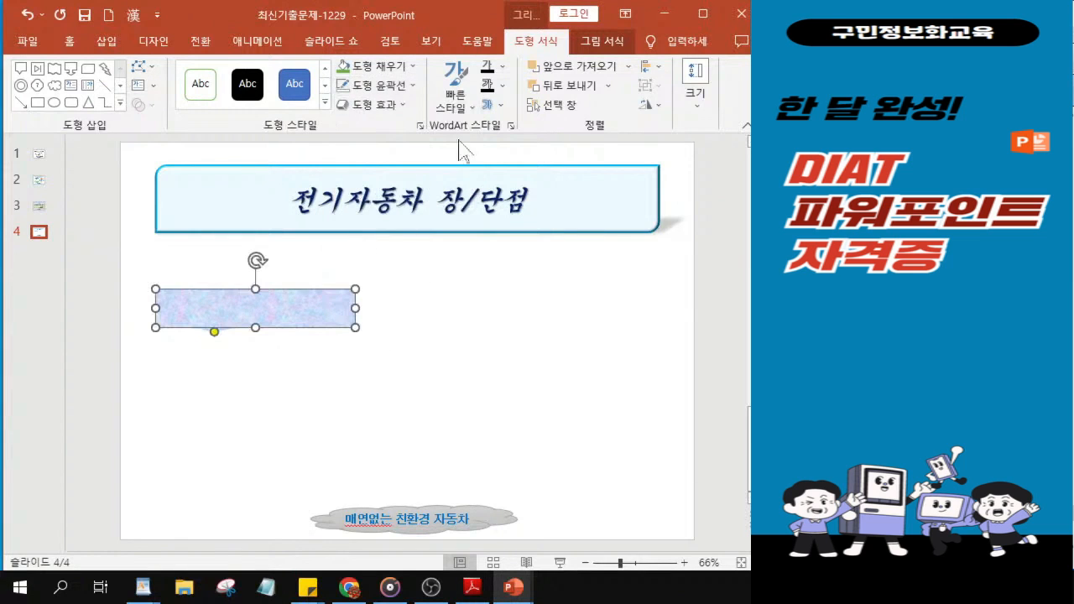
# Step: Apply the second bevel preset in the second row of 입체 효과 to the speech bubble
pyautogui.click(386, 109)
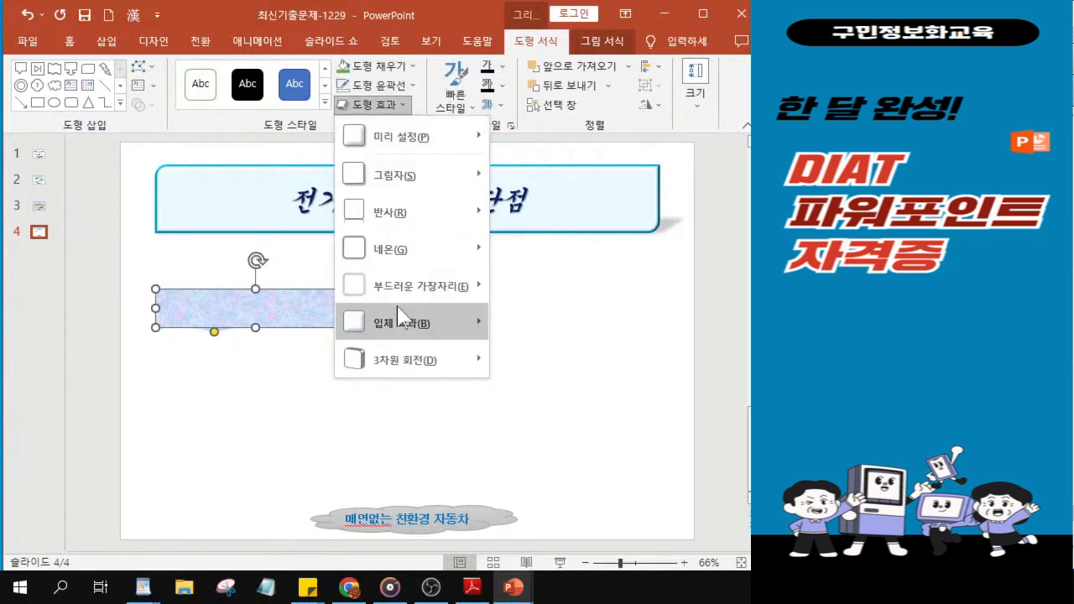
pyautogui.moveTo(377, 322)
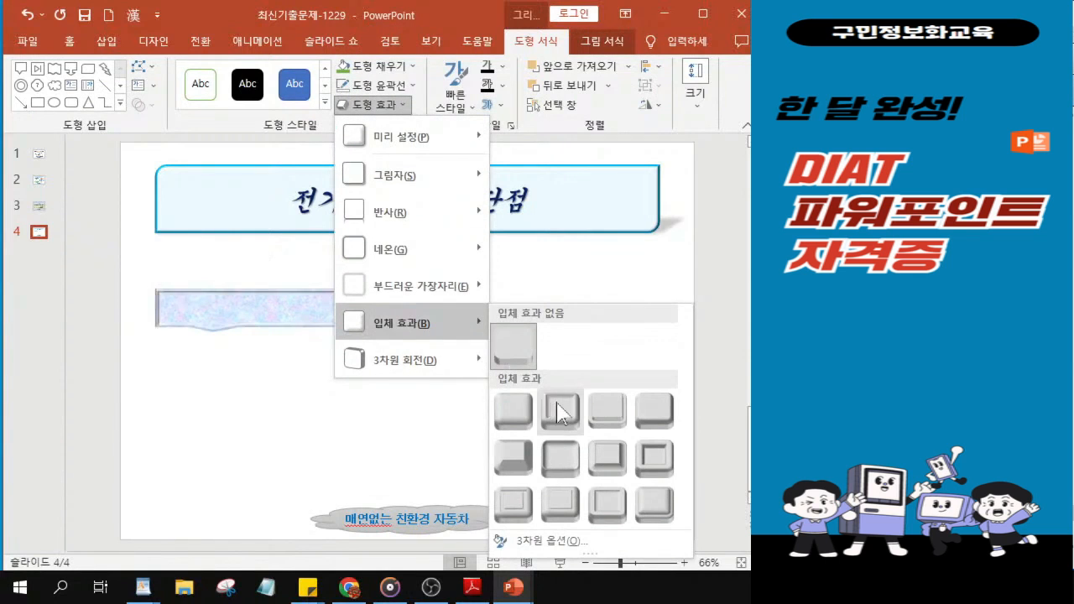
pyautogui.click(565, 470)
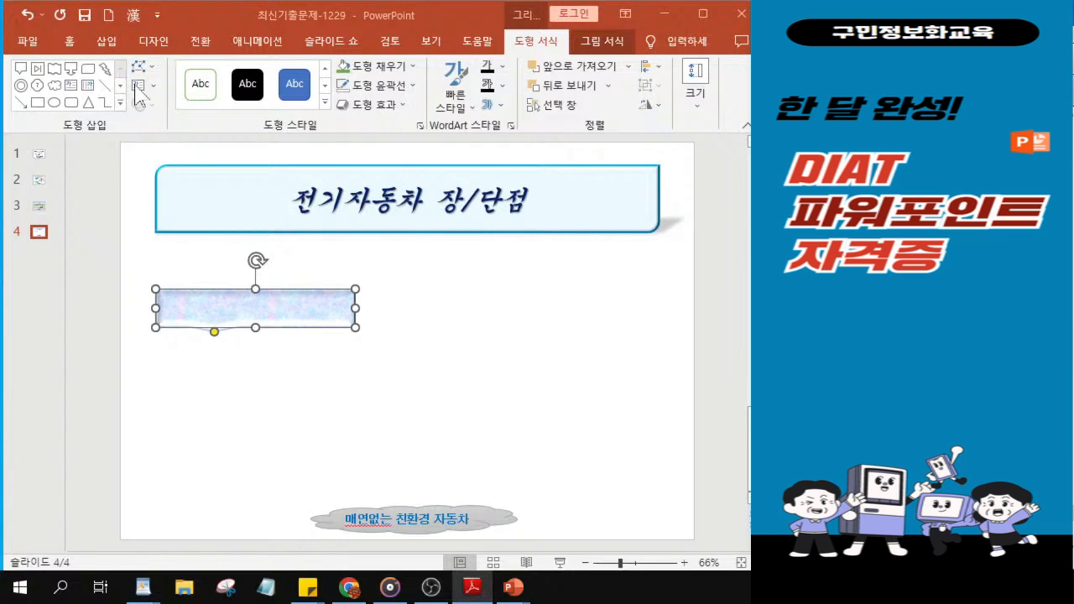
# Step: Set the speech bubble's text format to 굴림, size 20, bold
pyautogui.click(71, 49)
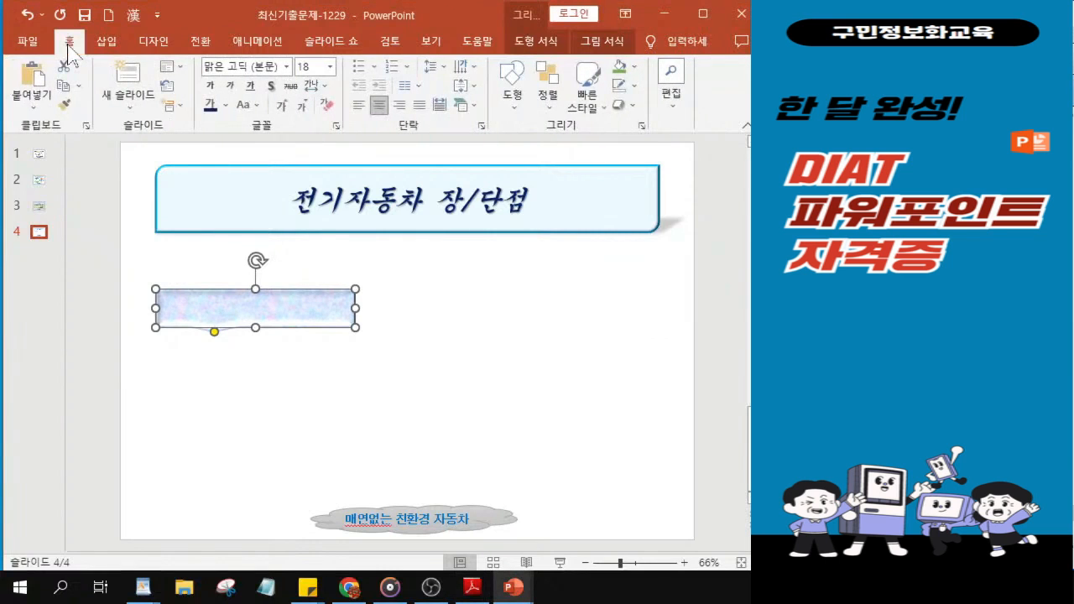
pyautogui.click(286, 66)
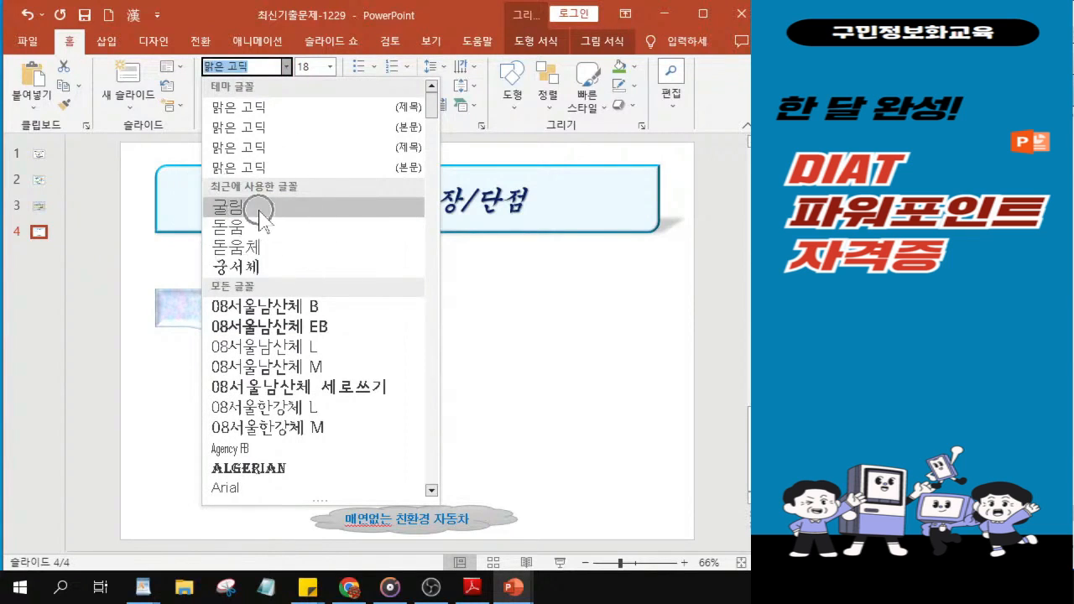
pyautogui.click(260, 212)
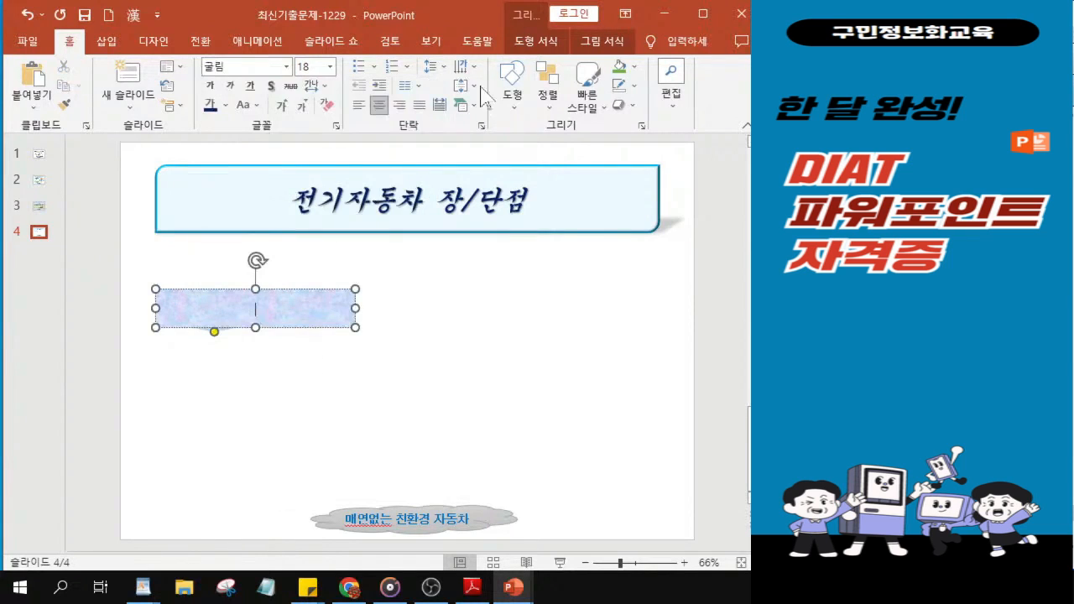
pyautogui.click(313, 67)
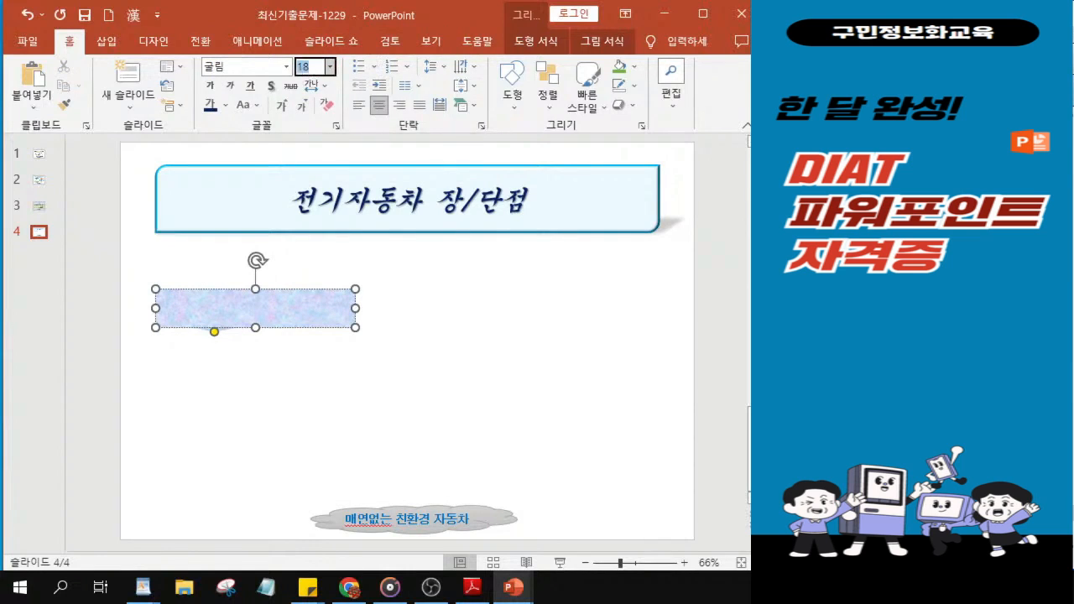
pyautogui.press('Return')
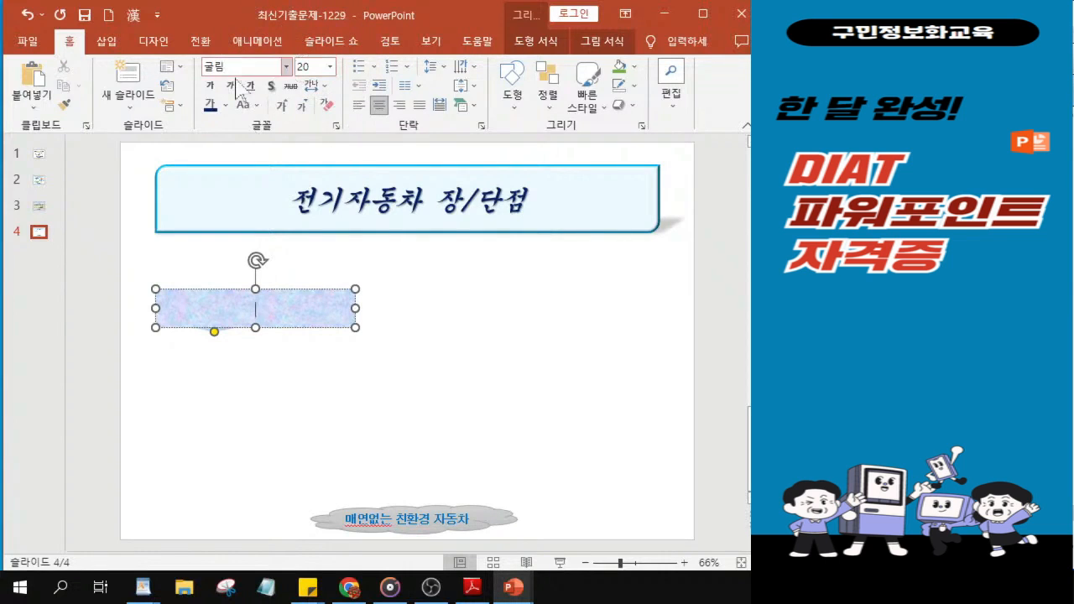
pyautogui.click(210, 87)
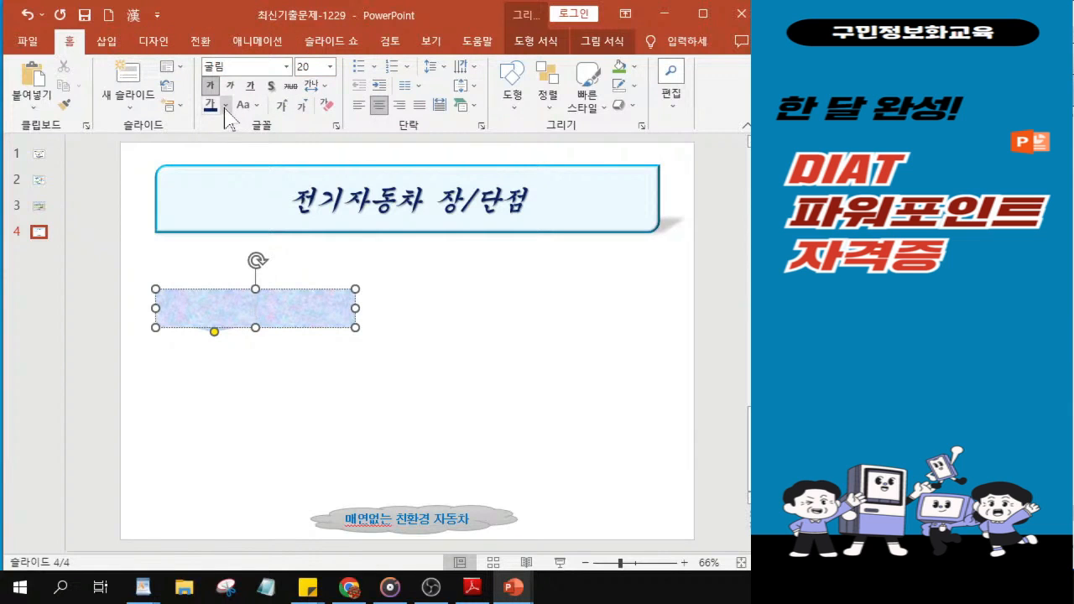
# Step: Set the speech bubble's font color to the standard purple
pyautogui.click(225, 106)
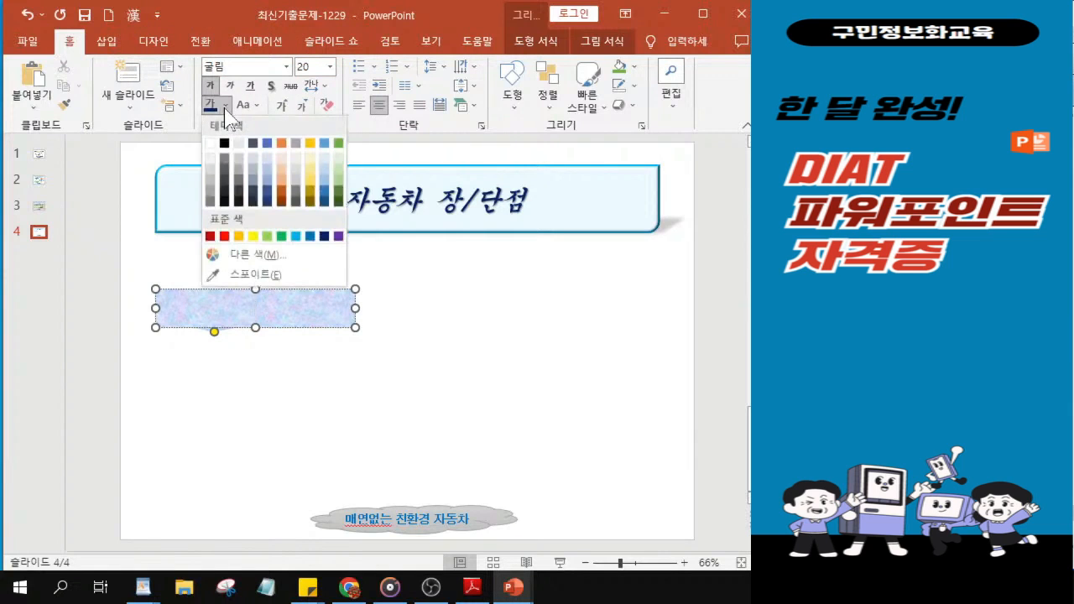
pyautogui.click(340, 238)
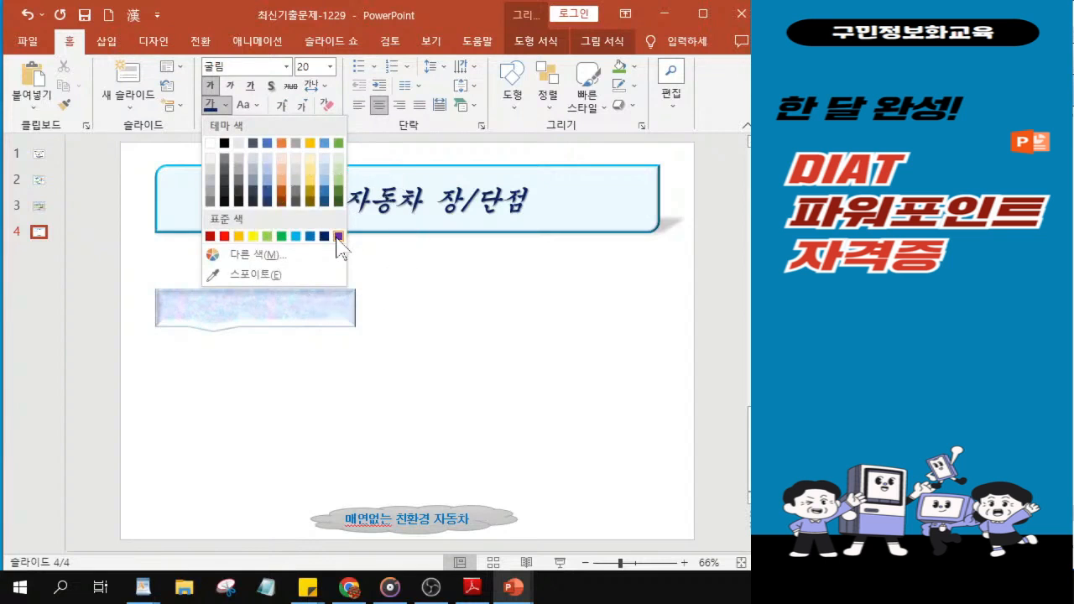
pyautogui.click(338, 237)
pyautogui.click(339, 238)
# Step: Enter the text 유지비 저렴 in the speech bubble
pyautogui.scroll(5, 240, 320)
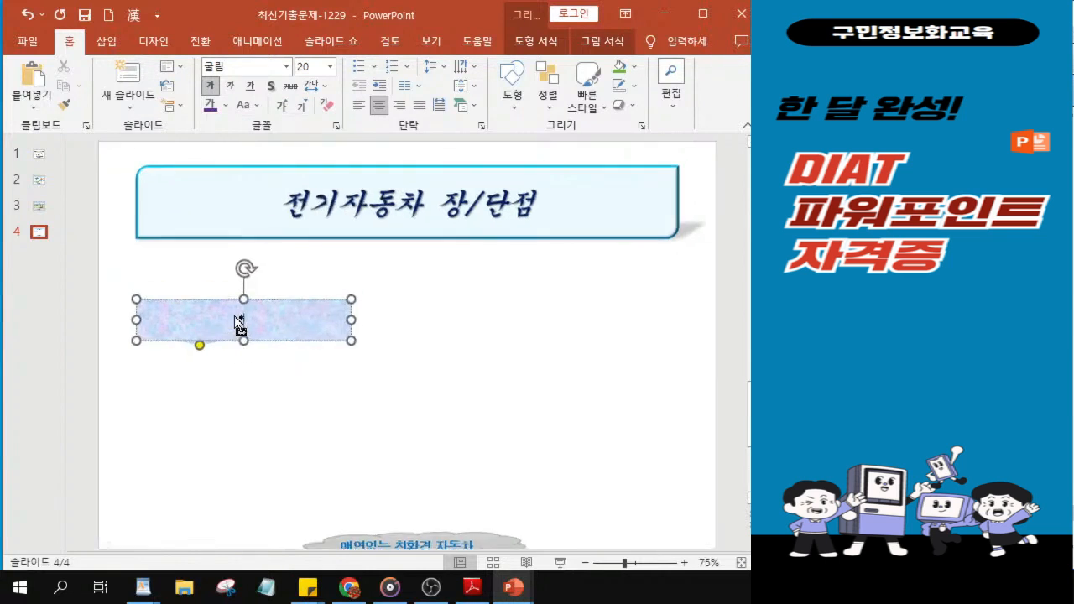
pyautogui.click(234, 318)
pyautogui.write('윷')
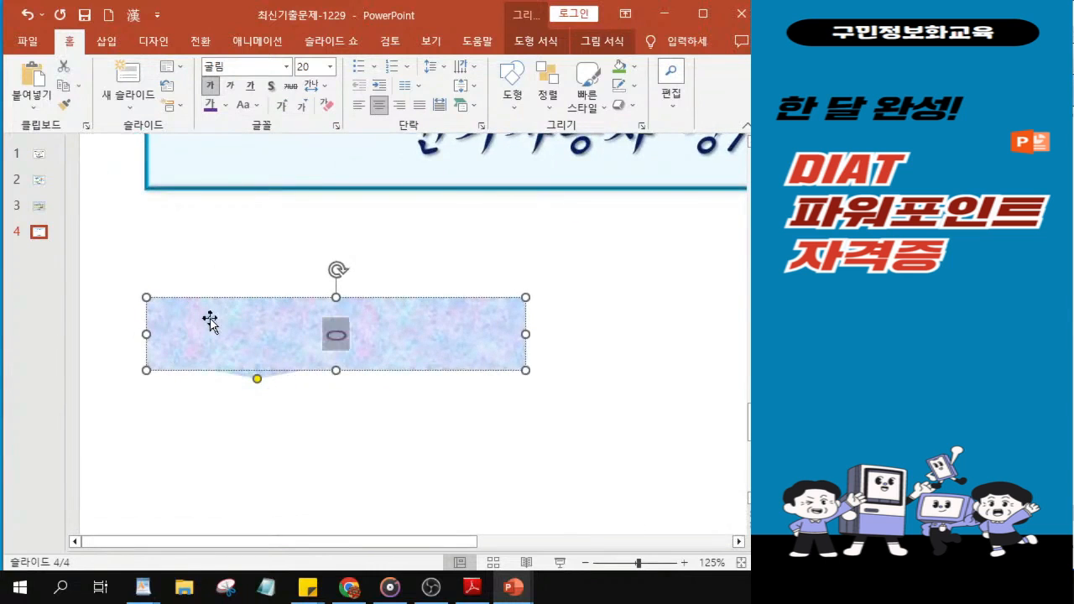
pyautogui.write('지비 저렴')
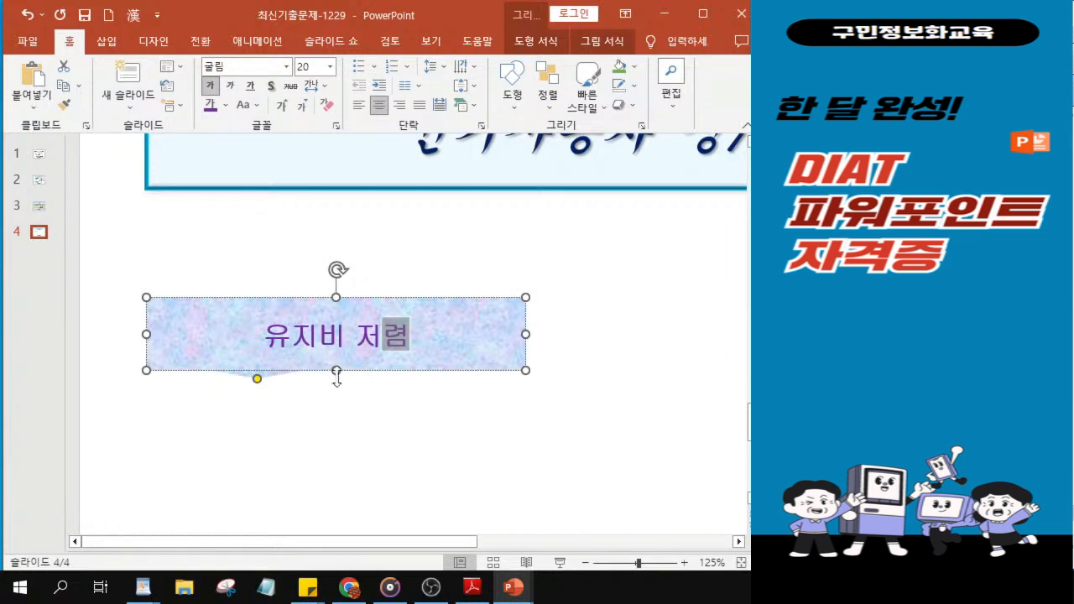
pyautogui.keyDown('ctrl'); pyautogui.scroll(-5, 331, 374); pyautogui.keyUp('ctrl')
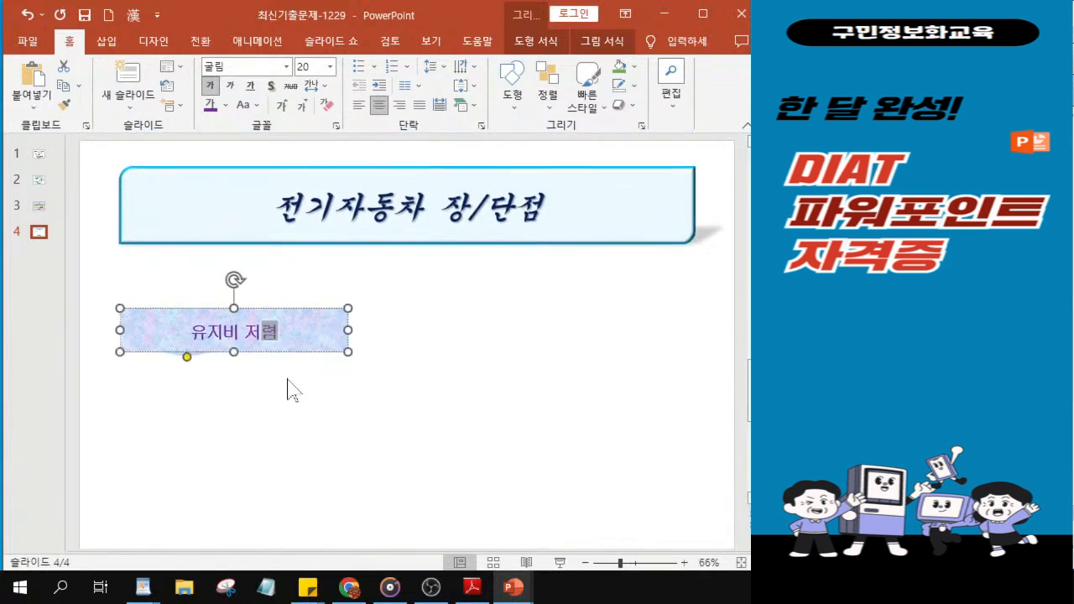
pyautogui.press('ctrl')
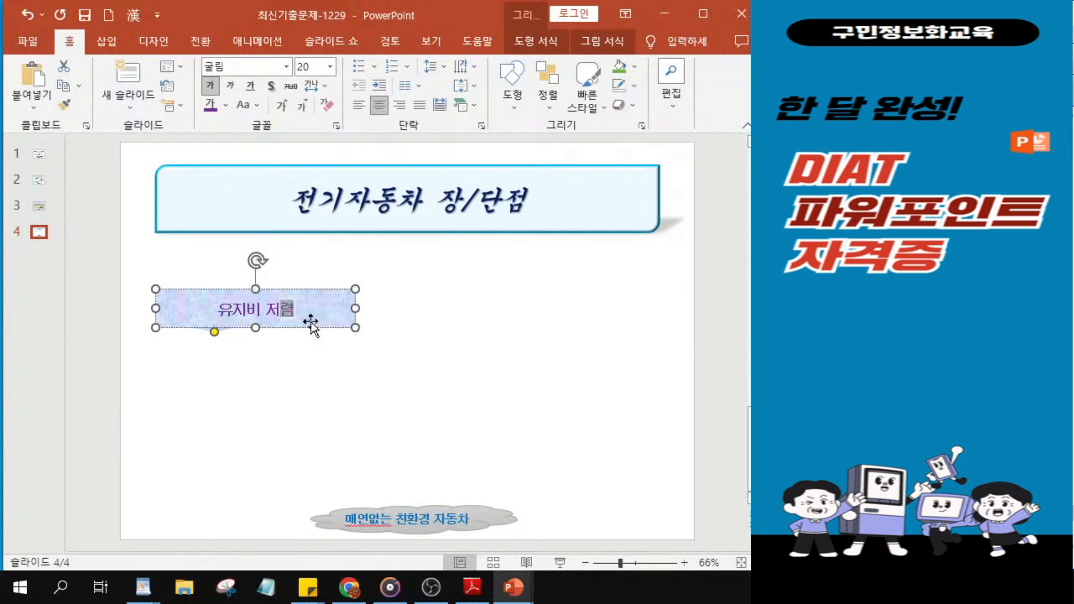
# Step: Reduce the speech bubble's height slightly and place two copies of it directly below, evenly spaced and left-aligned
pyautogui.click(311, 322)
pyautogui.moveTo(254, 328); pyautogui.dragTo(254, 324)
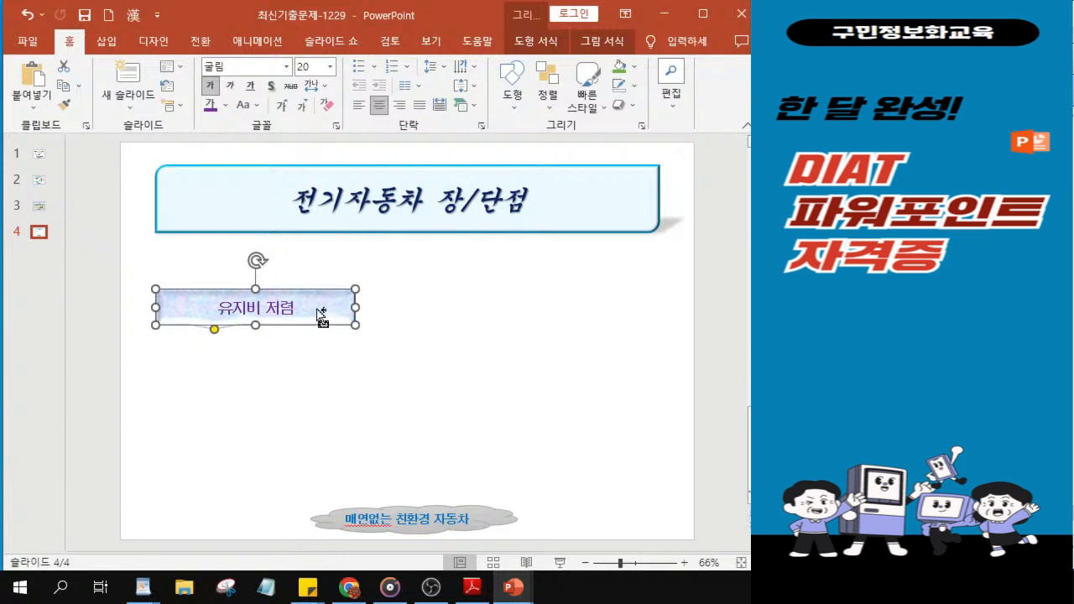
pyautogui.moveTo(318, 311); pyautogui.dragTo(326, 421)
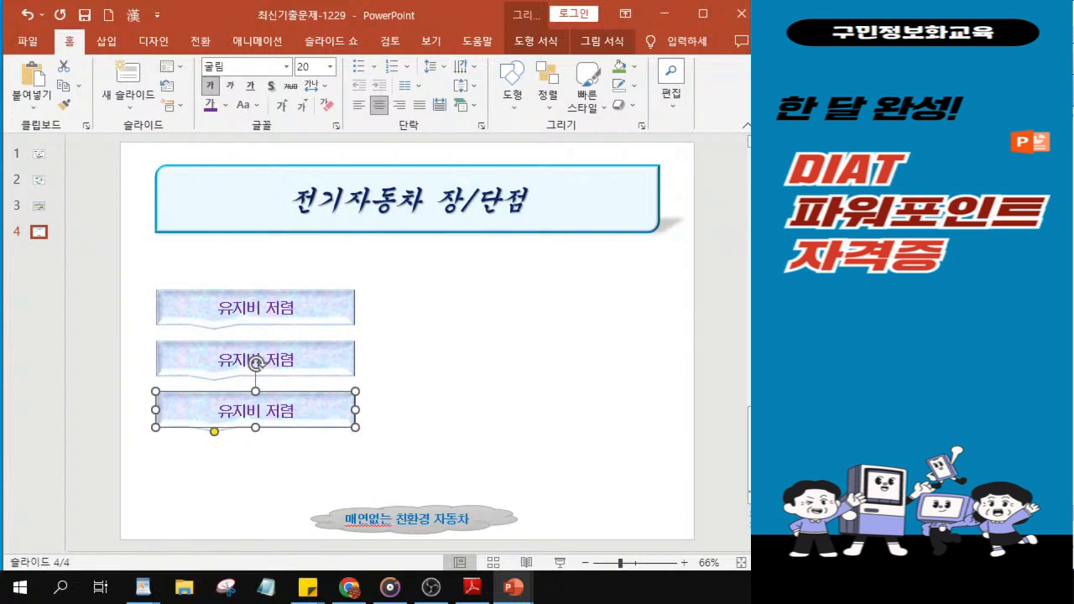
# Step: Replace the middle speech bubble's text with 차량 소모품의 적은 교체
pyautogui.scroll(4, 184, 371)
pyautogui.click(225, 265)
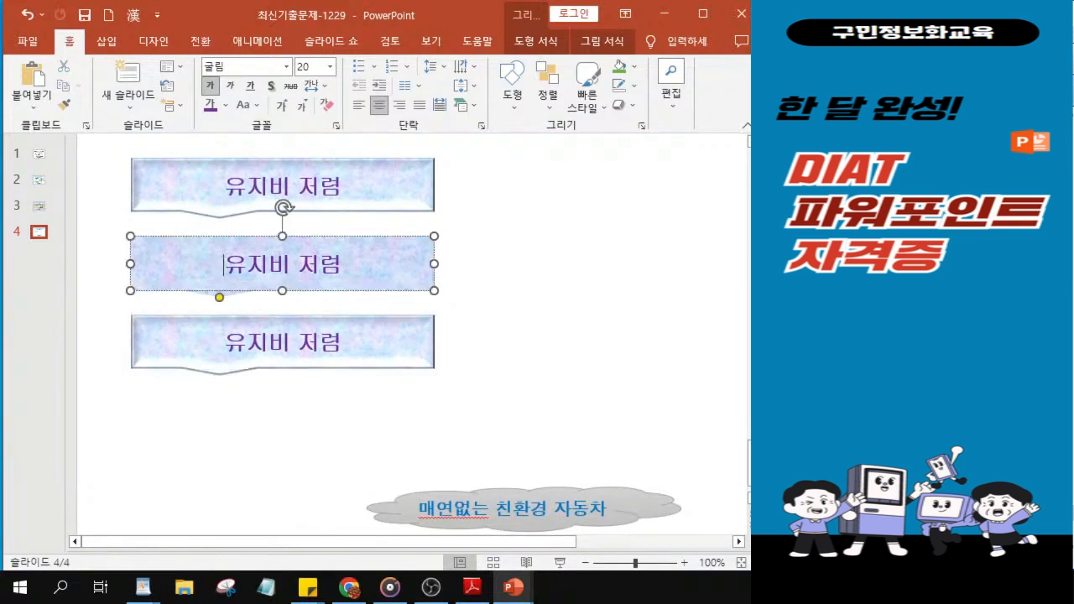
pyautogui.scroll(2, 217, 269)
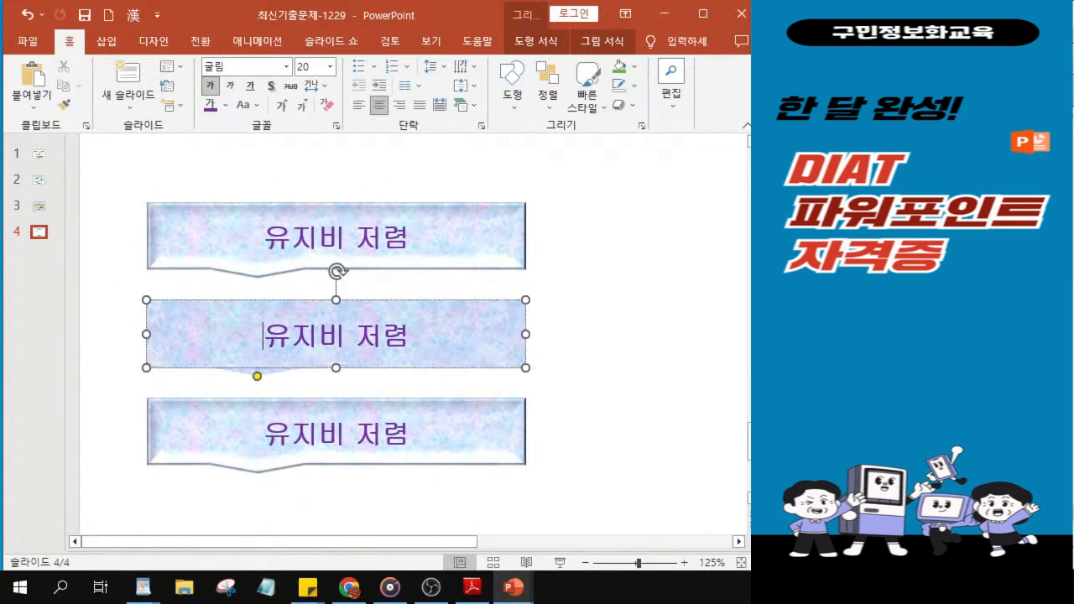
pyautogui.moveTo(259, 336)
pyautogui.mouseDown()
pyautogui.moveTo(314, 334)
pyautogui.moveTo(262, 336)
pyautogui.mouseUp()
pyautogui.click(262, 336)
pyautogui.press('Delete')
pyautogui.press('Delete')
pyautogui.press('Delete')
pyautogui.press('Delete')
pyautogui.press('Delete')
pyautogui.press('Delete')
pyautogui.write('차')
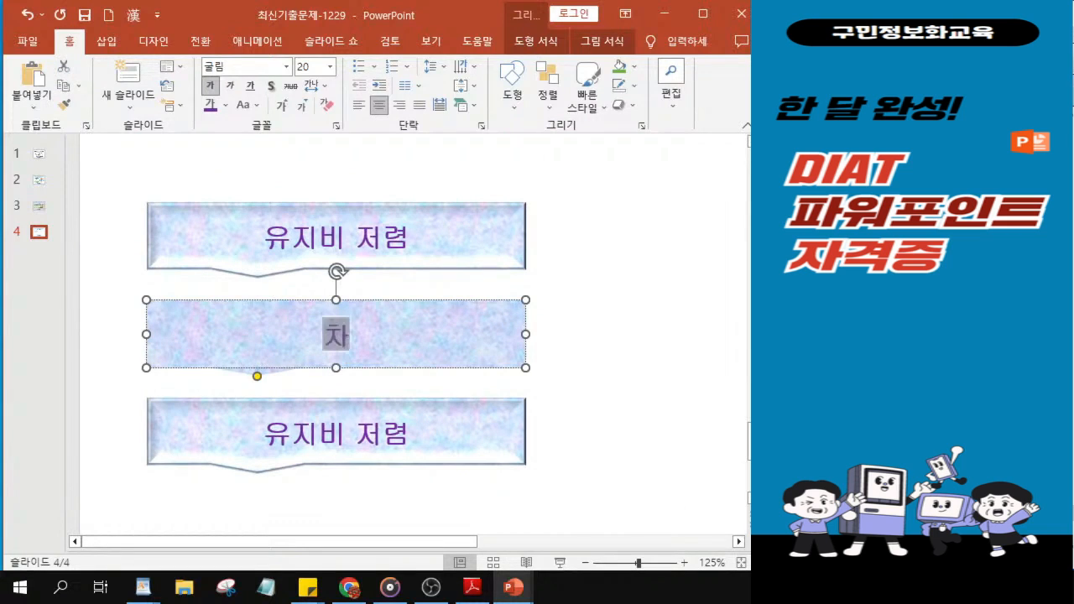
pyautogui.write('랴ㅇ 소')
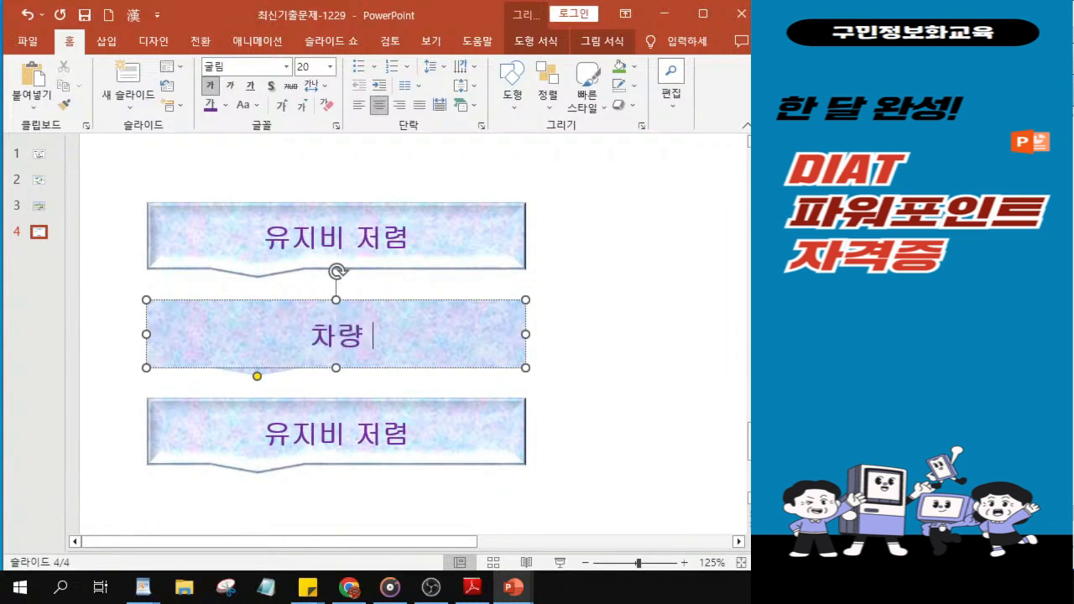
pyautogui.write('모')
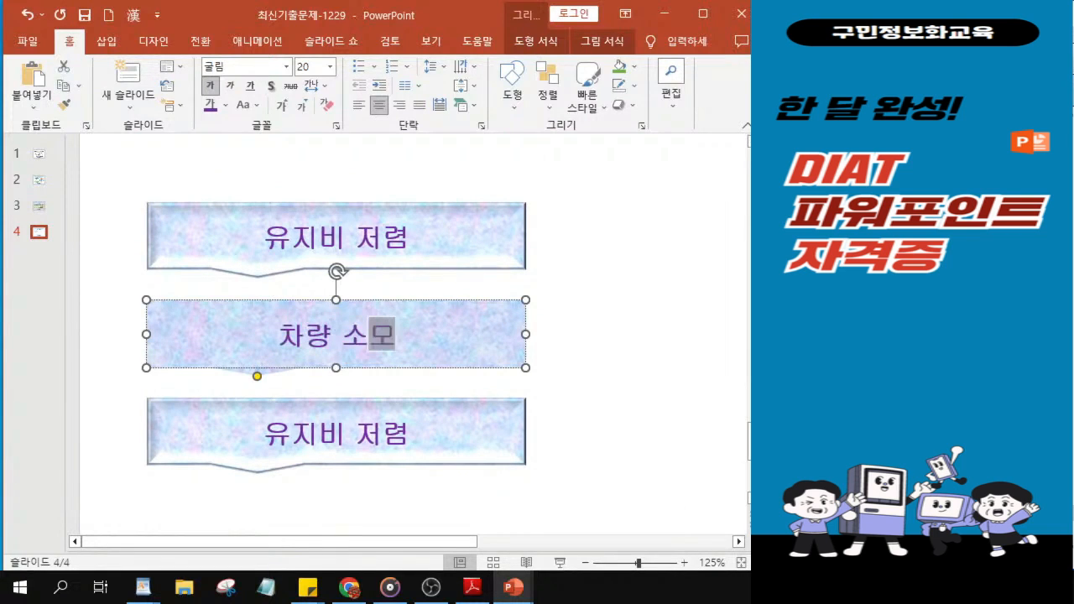
pyautogui.write('품의')
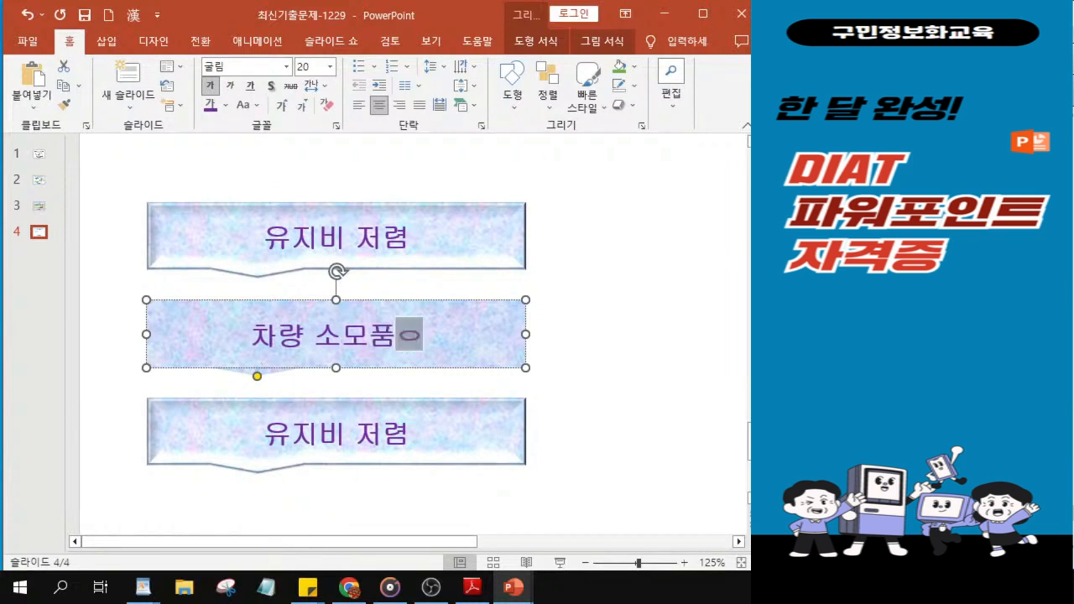
pyautogui.write(' 적')
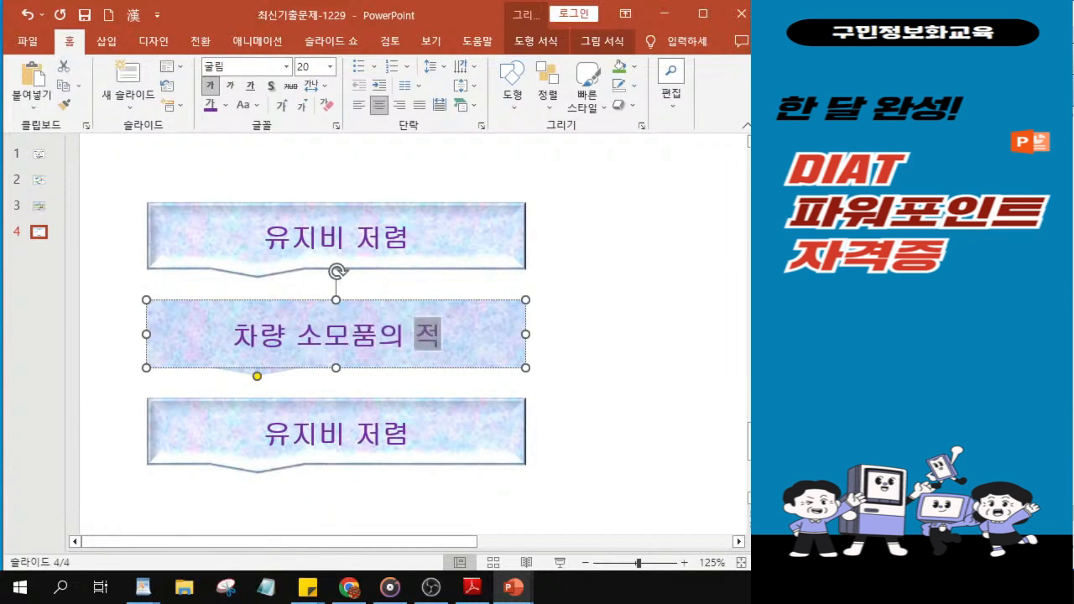
pyautogui.write('은 교채')
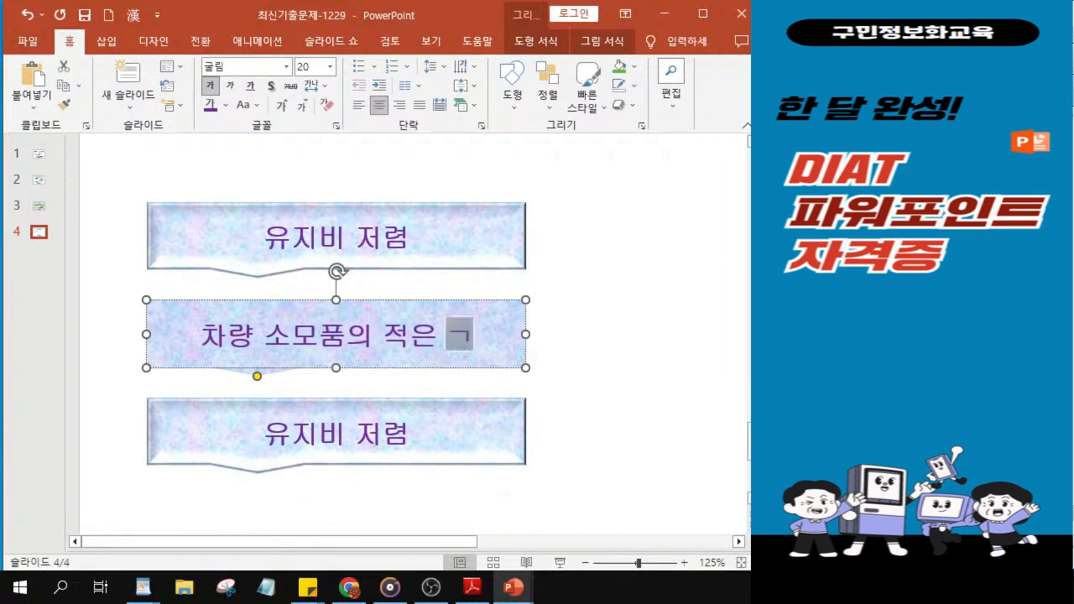
pyautogui.press('BackSpace')
pyautogui.write('체')
# Step: Replace the bottom speech bubble's text with 주행 및 대기 중 소음 감소
pyautogui.keyDown('ctrl'); pyautogui.scroll(7, 224, 361); pyautogui.keyUp('ctrl')
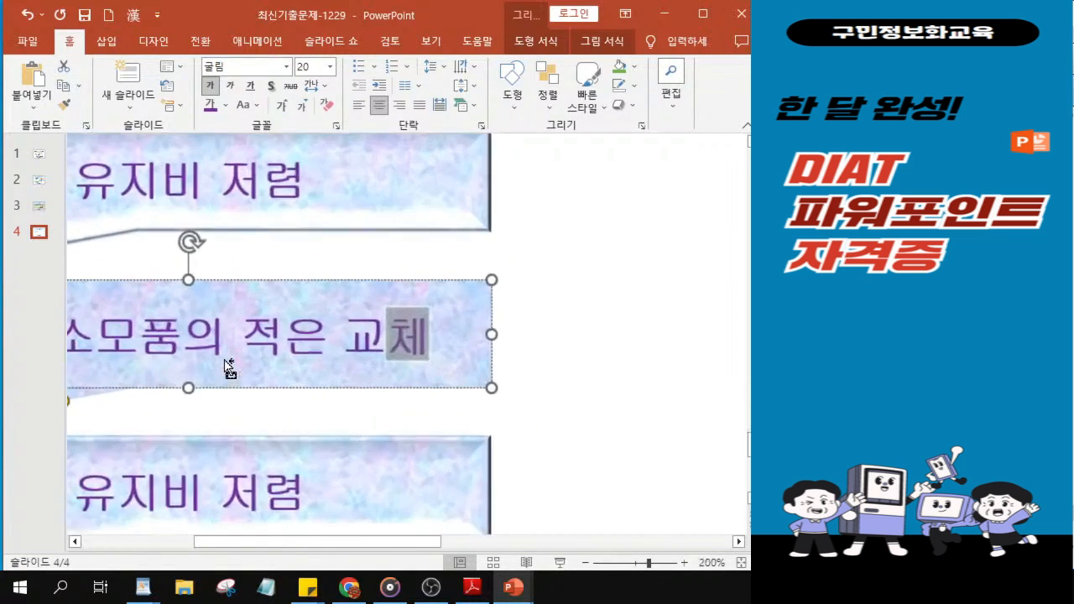
pyautogui.moveTo(418, 544); pyautogui.dragTo(336, 542)
pyautogui.click(308, 495)
pyautogui.scroll(-1, 360, 307)
pyautogui.scroll(3, 359, 305)
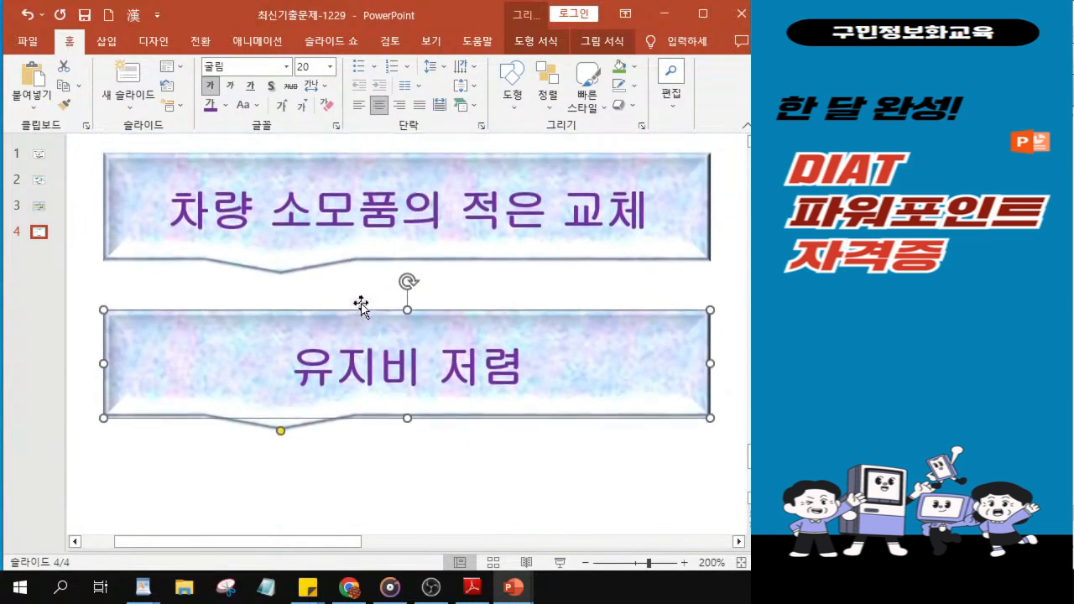
pyautogui.click(293, 418)
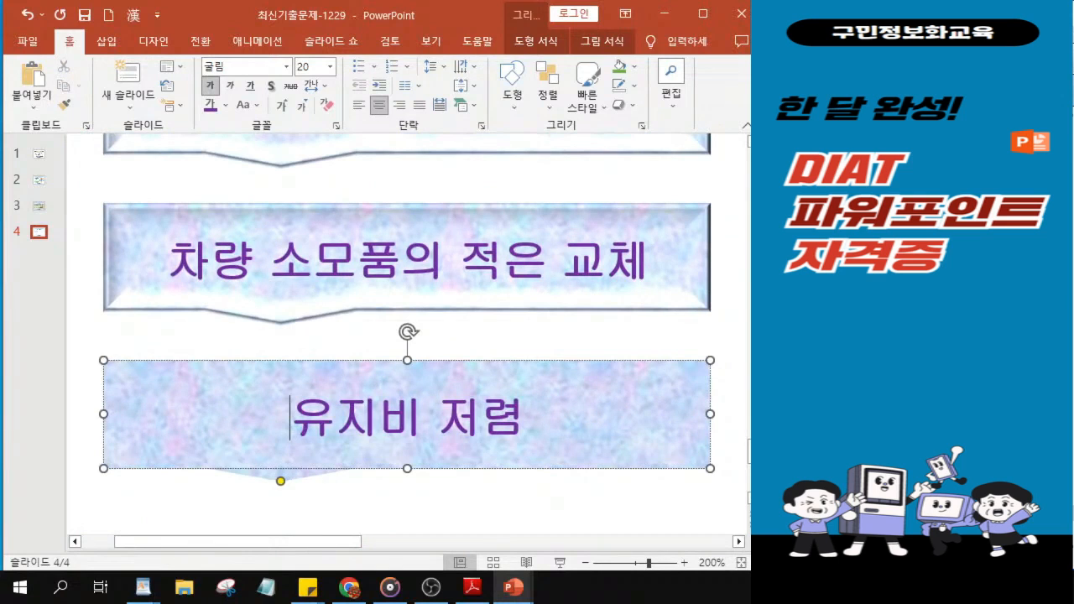
pyautogui.press('Delete')
pyautogui.press('Delete')
pyautogui.press('Delete')
pyautogui.press('Delete')
pyautogui.press('Delete')
pyautogui.press('Delete')
pyautogui.write('주행 ')
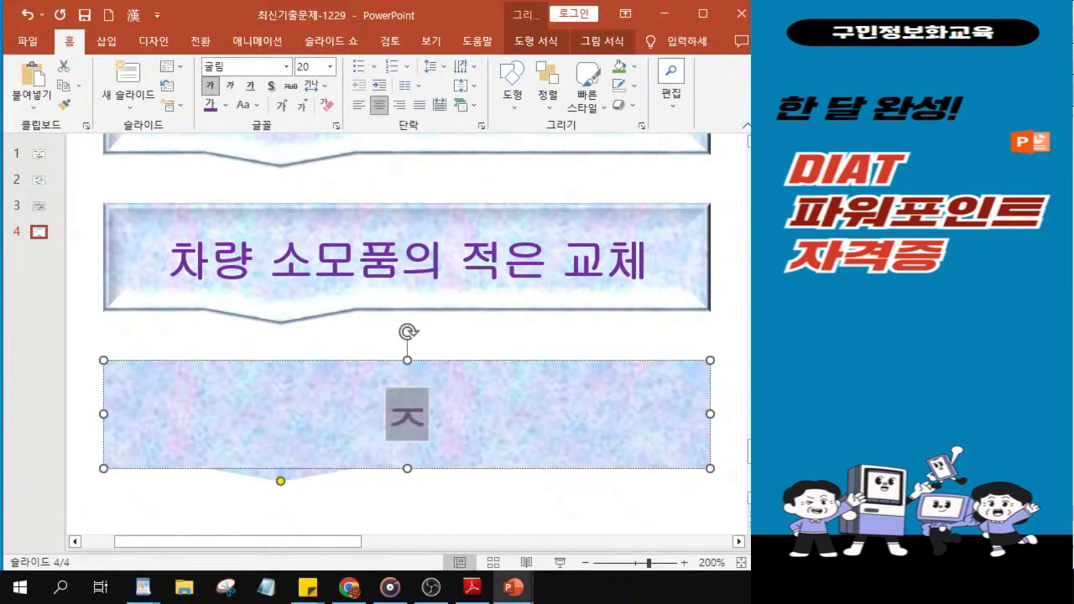
pyautogui.write('및')
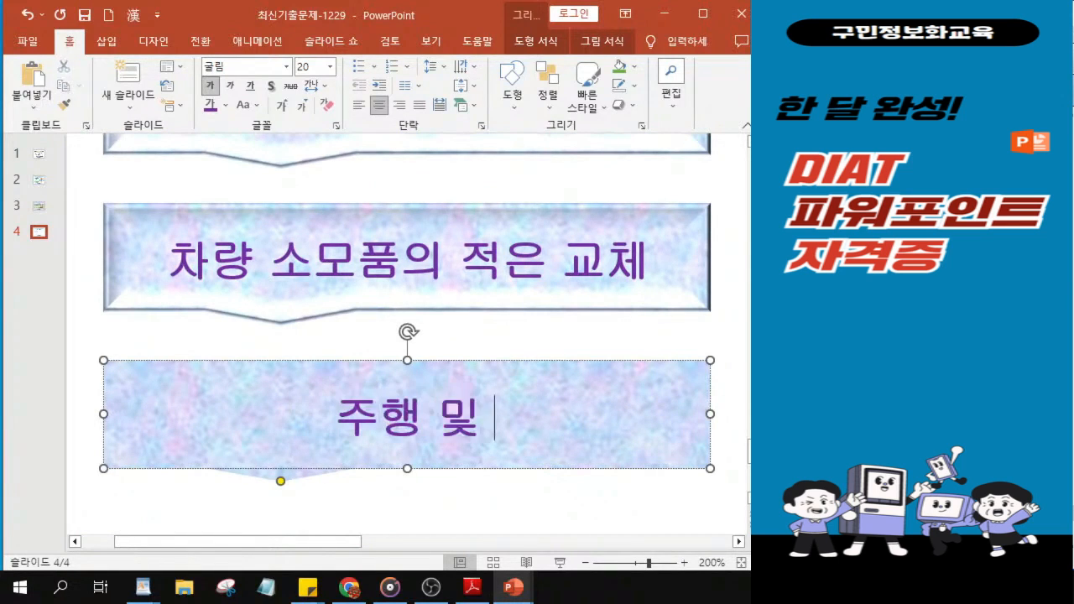
pyautogui.write(' 대')
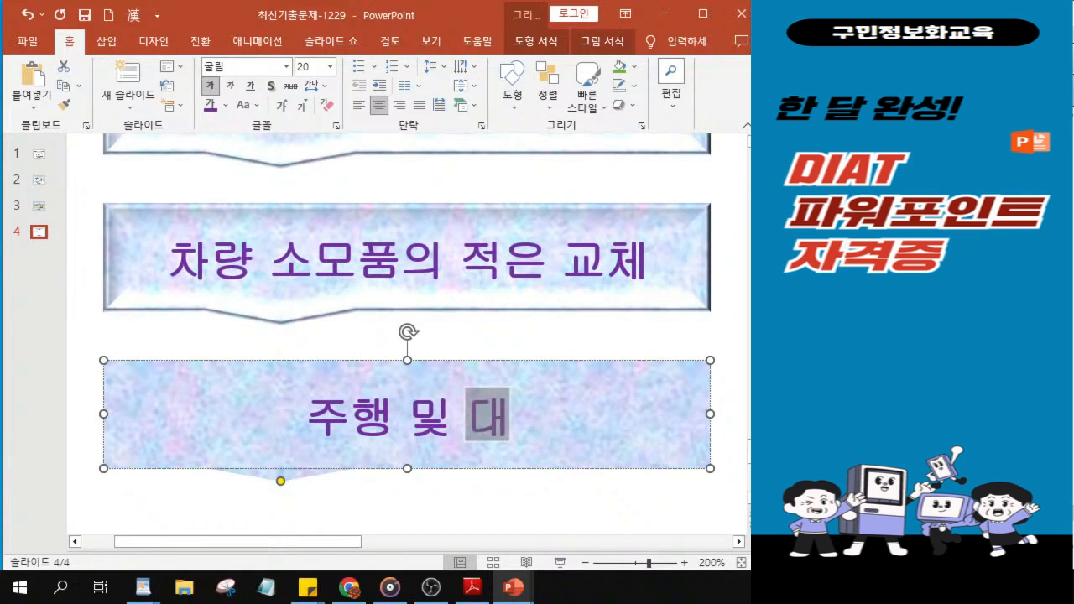
pyautogui.write('기중')
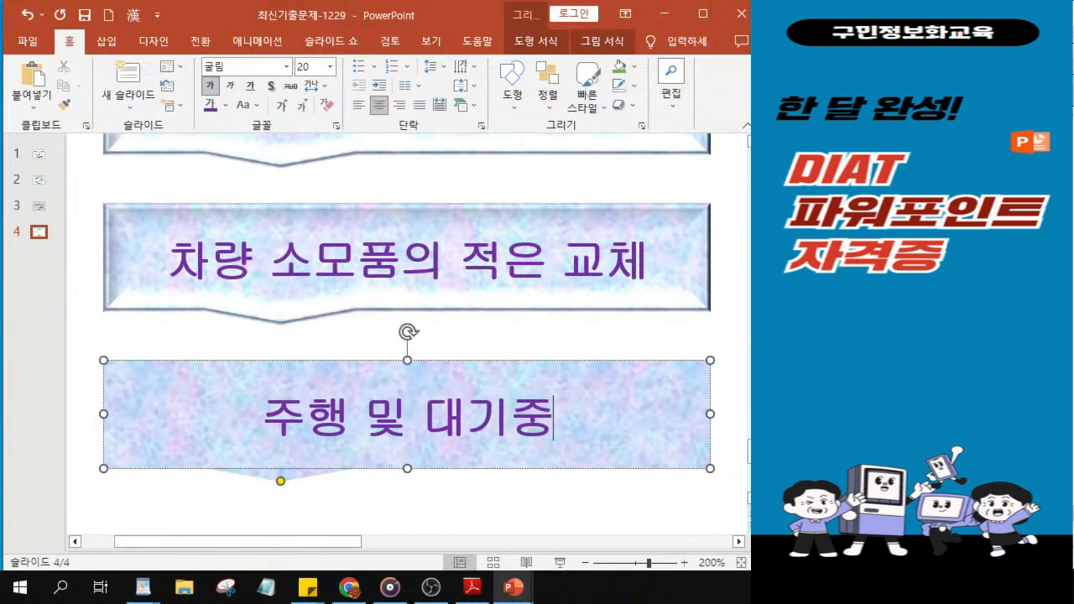
pyautogui.press('Right')
pyautogui.press('Right')
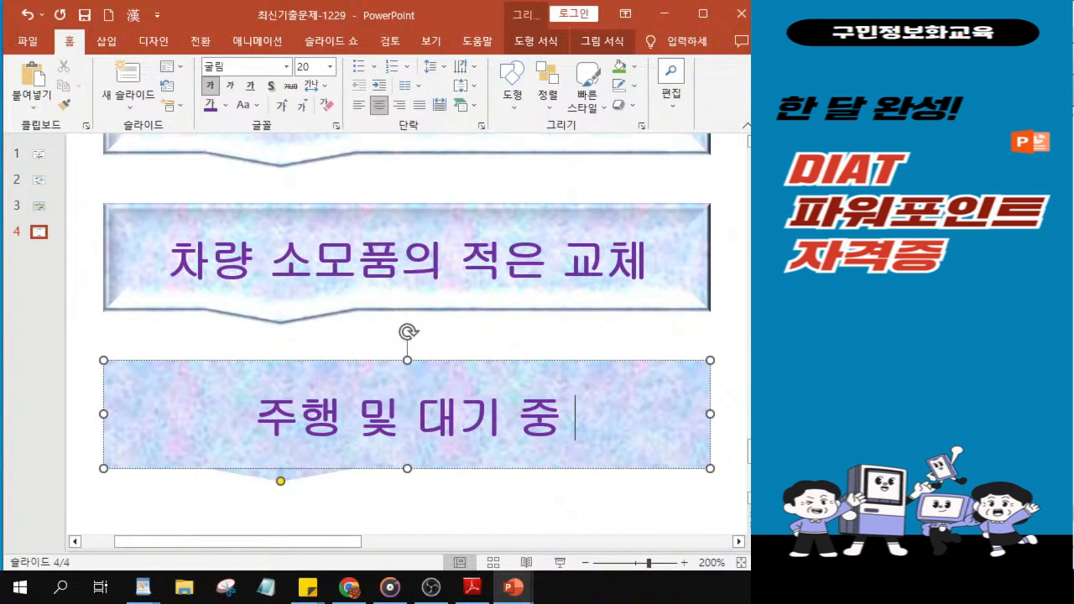
pyautogui.write('소음 감ㅅ')
pyautogui.write('ㅗ')
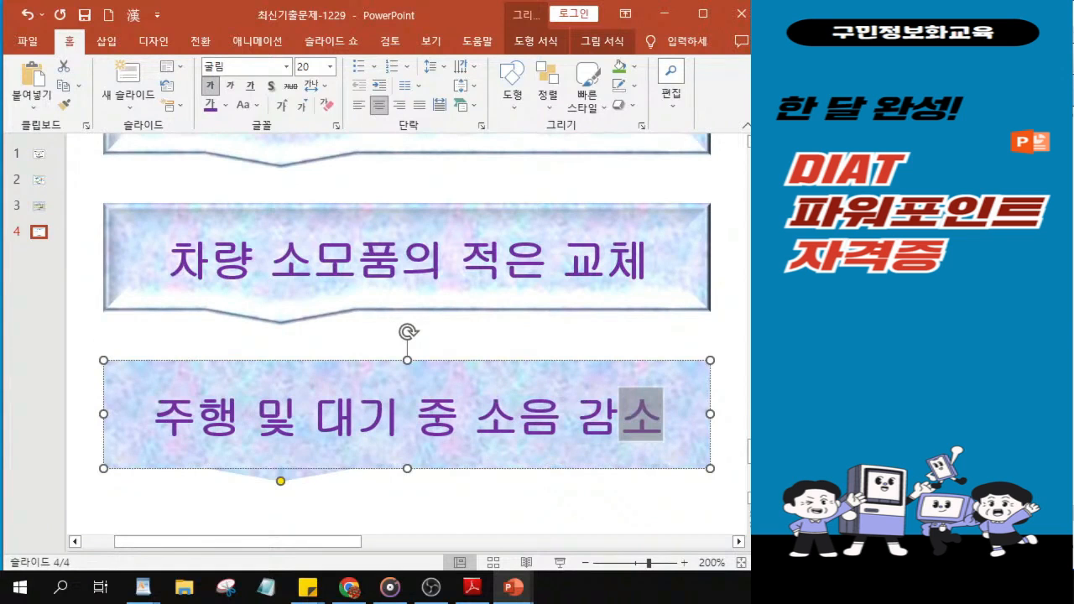
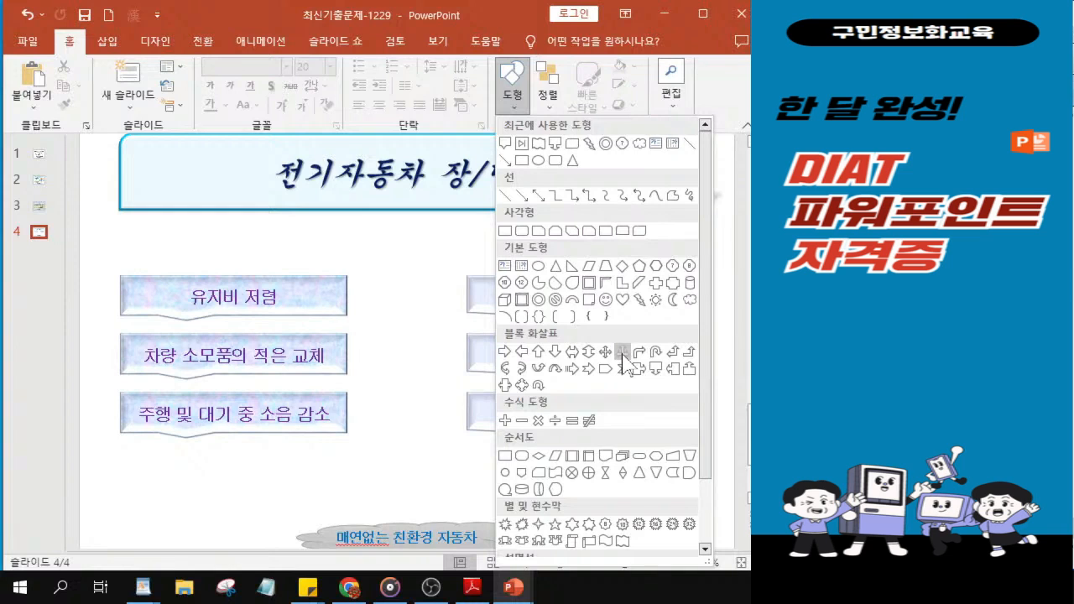
# Step: Draw a left-right-up block arrow in the gap between the two columns of text shapes
pyautogui.click(623, 357)
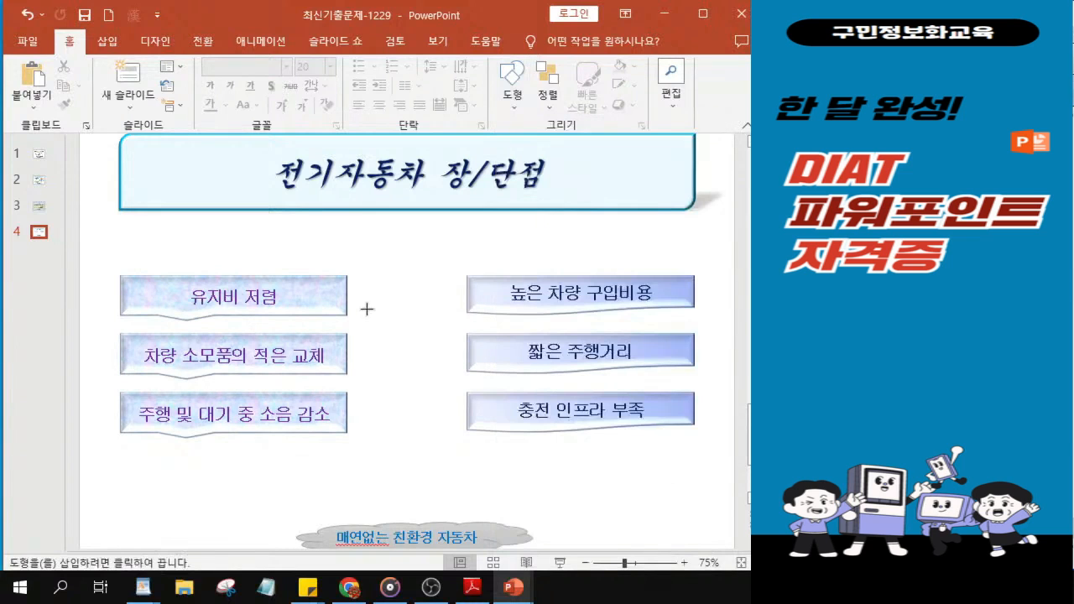
pyautogui.moveTo(364, 312); pyautogui.dragTo(460, 346)
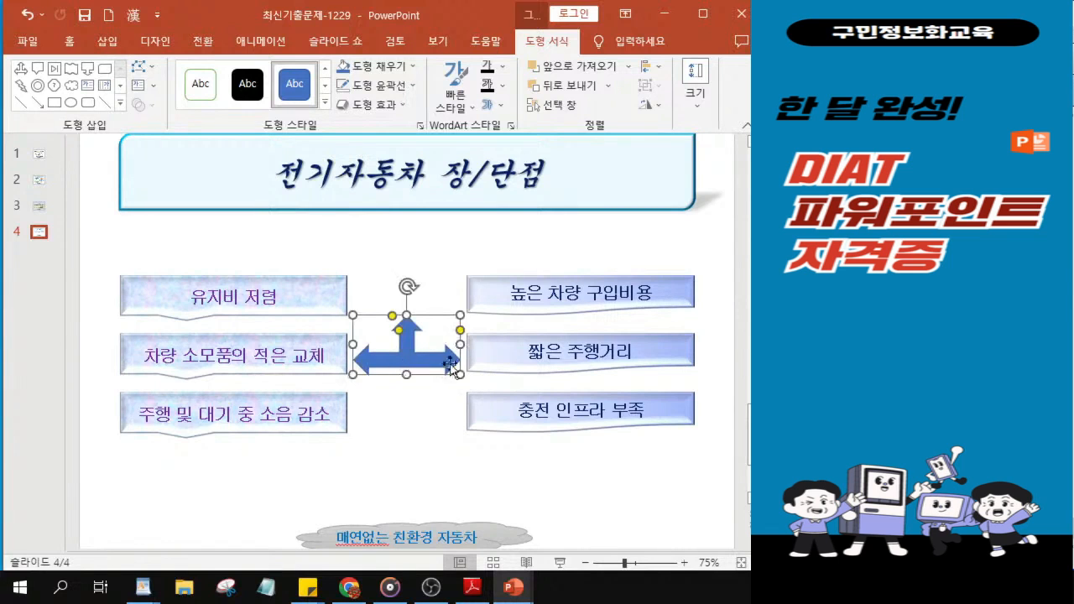
pyautogui.moveTo(412, 363); pyautogui.dragTo(414, 363)
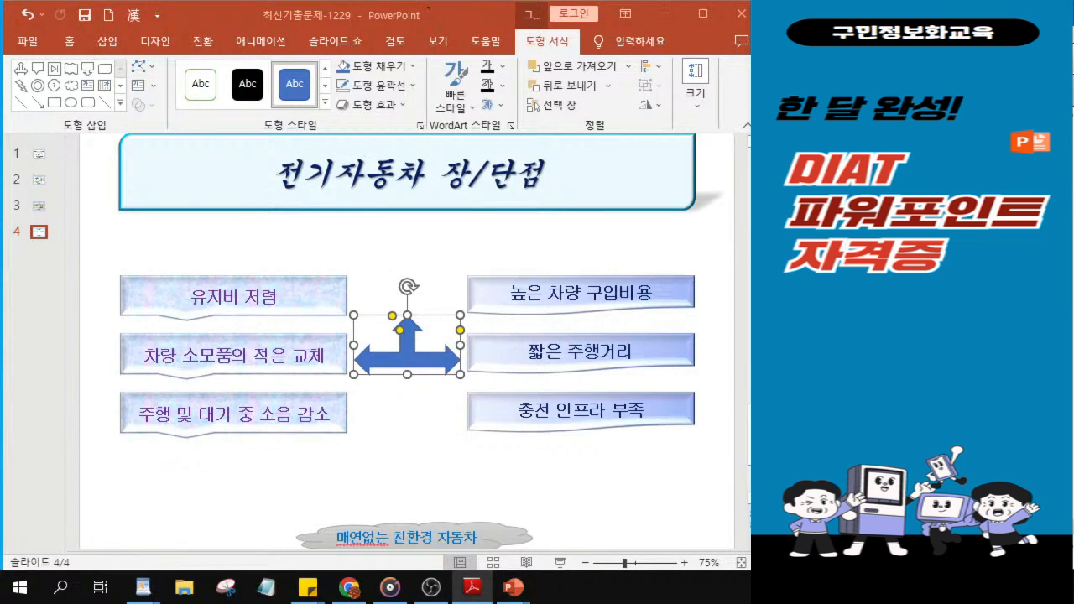
# Step: Fill the three-way arrow with the standard green color
pyautogui.click(388, 362)
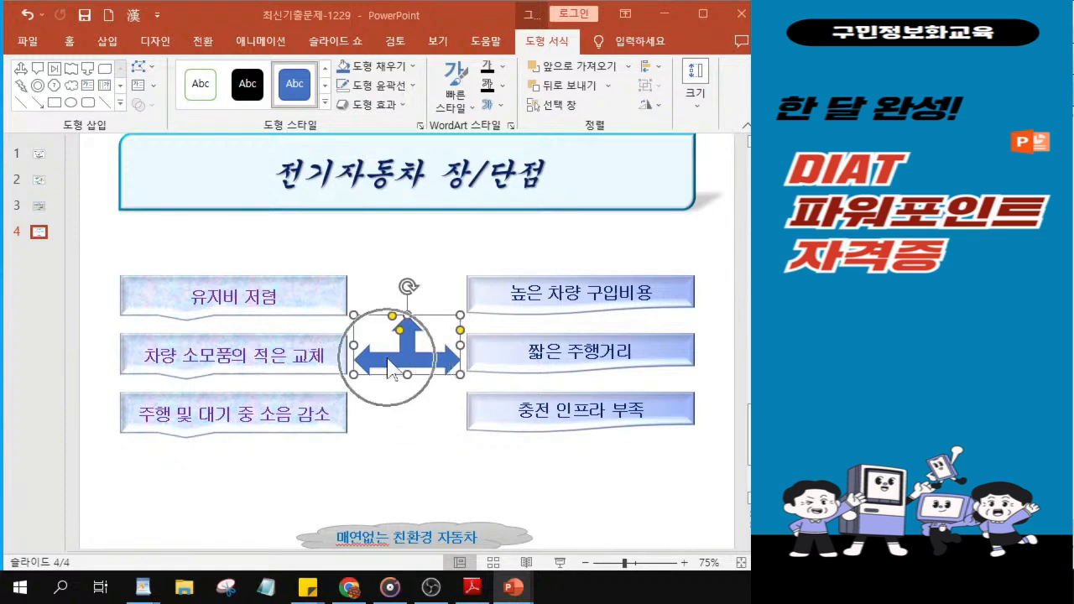
pyautogui.click(380, 69)
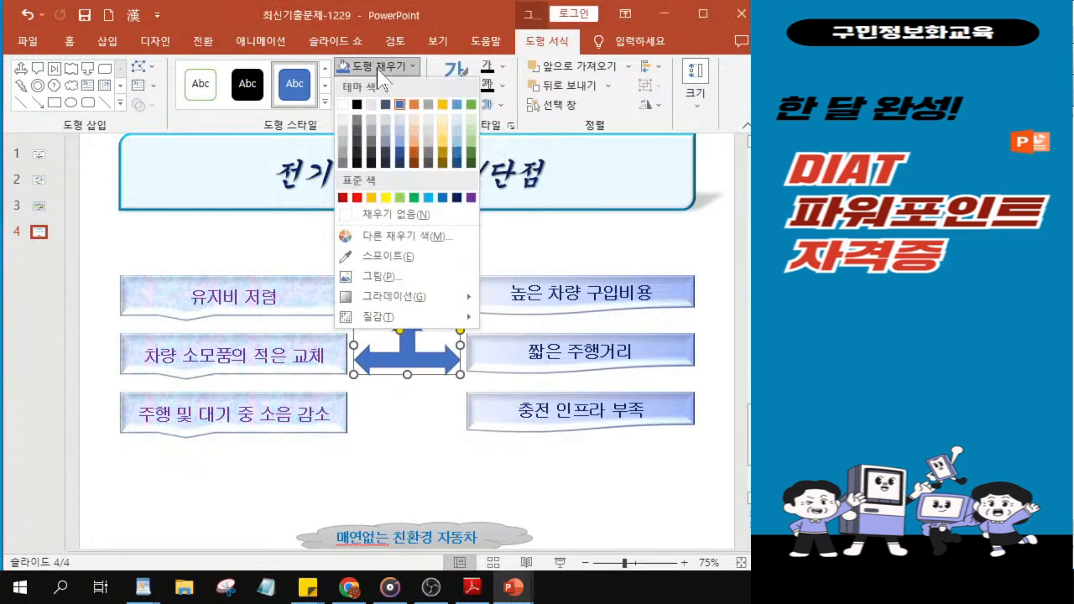
pyautogui.click(413, 199)
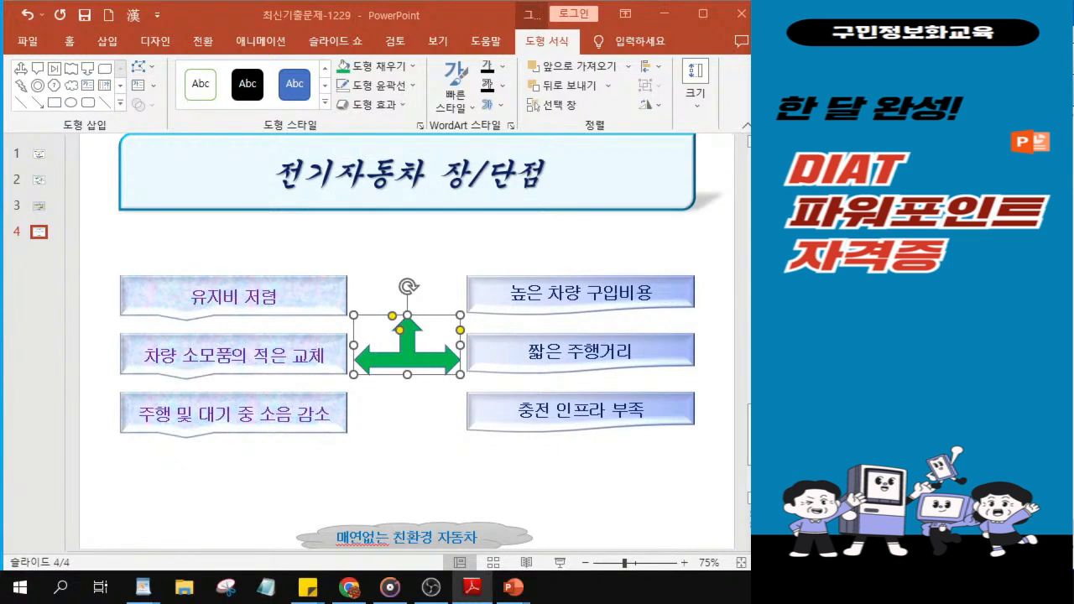
# Step: Apply the light linear-up gradient variation to the green three-way arrow
pyautogui.click(374, 67)
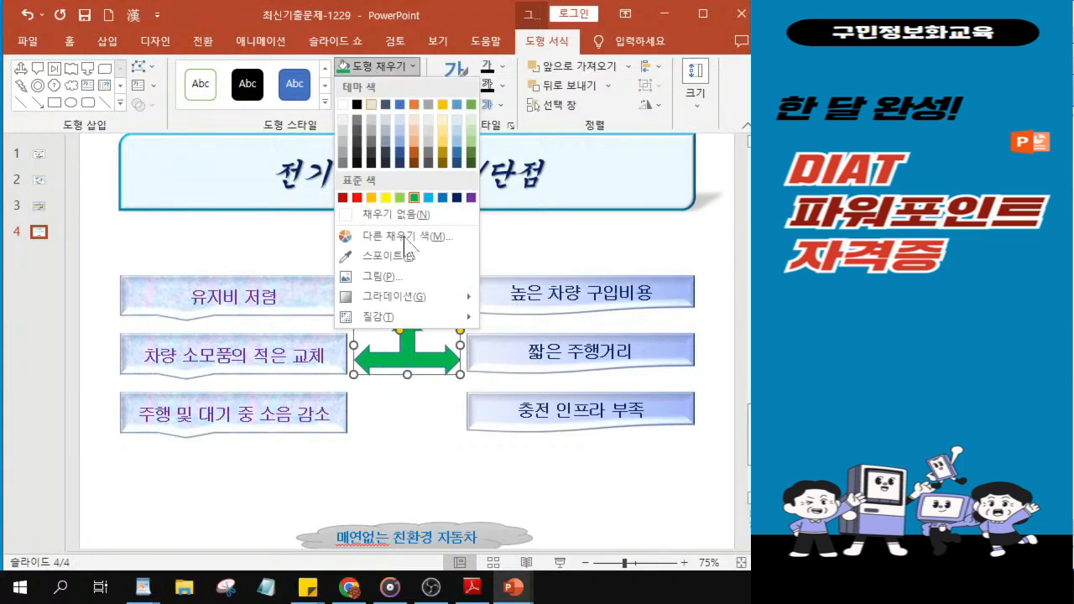
pyautogui.moveTo(422, 304)
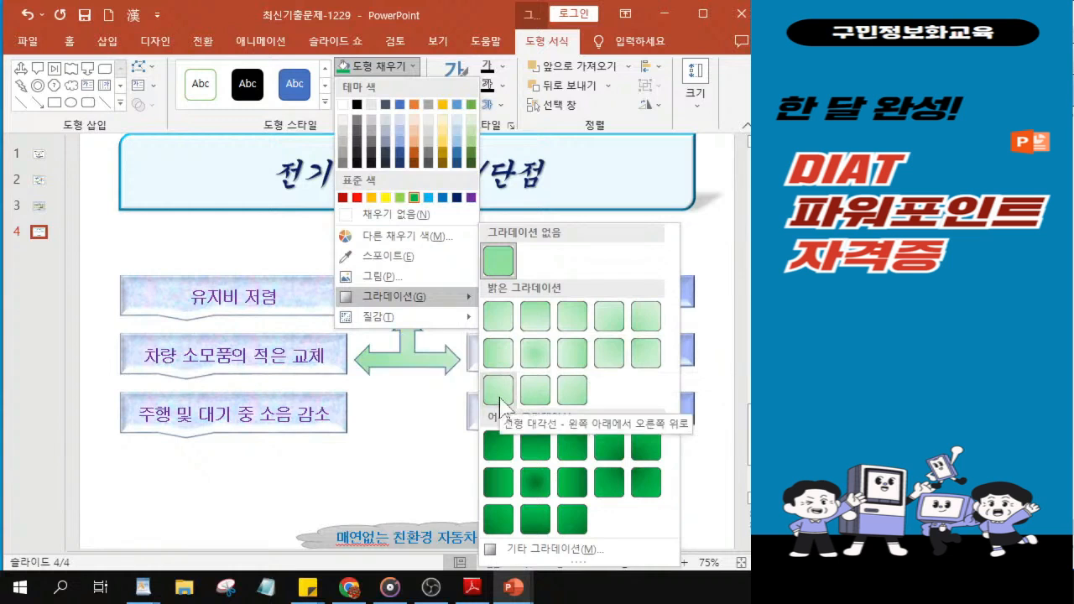
pyautogui.click(534, 397)
pyautogui.press('ctrl')
pyautogui.press('ctrl')
pyautogui.press('ctrl')
pyautogui.press('ctrl')
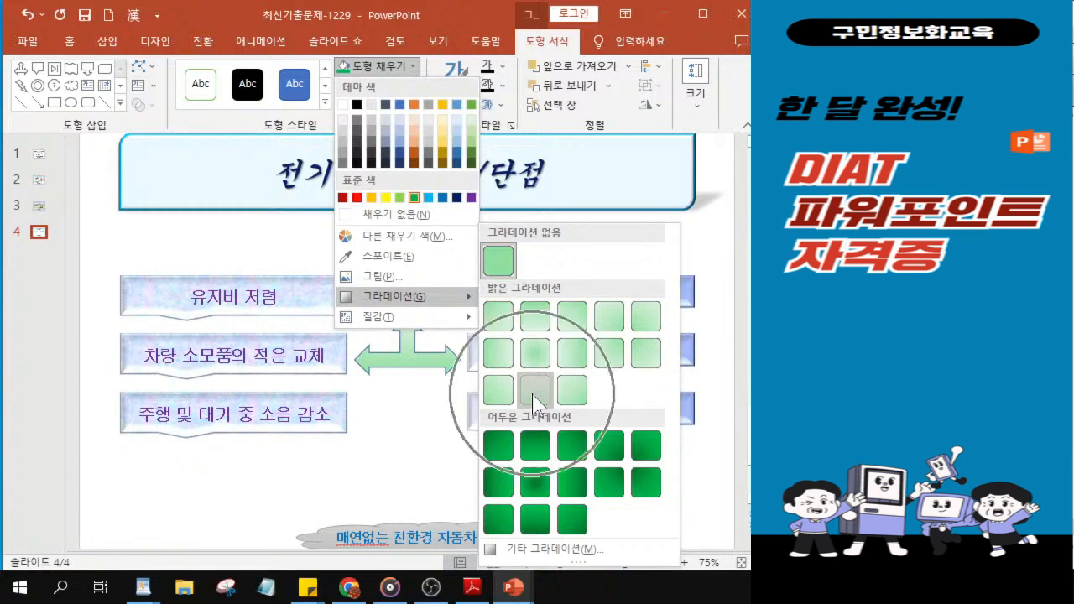
pyautogui.press('ctrl')
pyautogui.press('ctrl')
pyautogui.press('ctrl')
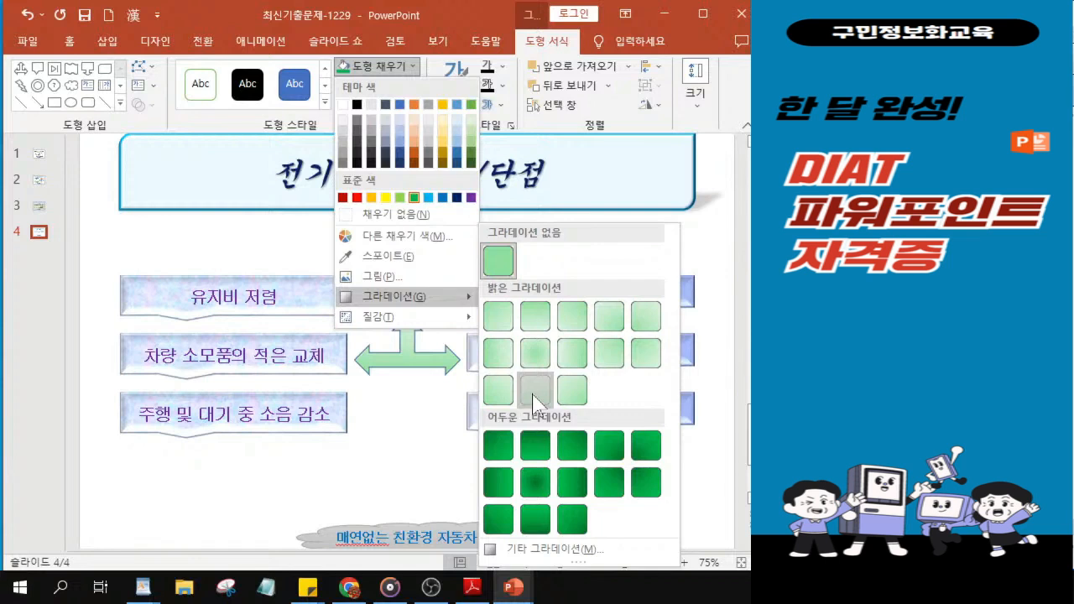
pyautogui.click(534, 396)
# Step: Remove the outline from the three-way arrow
pyautogui.click(376, 86)
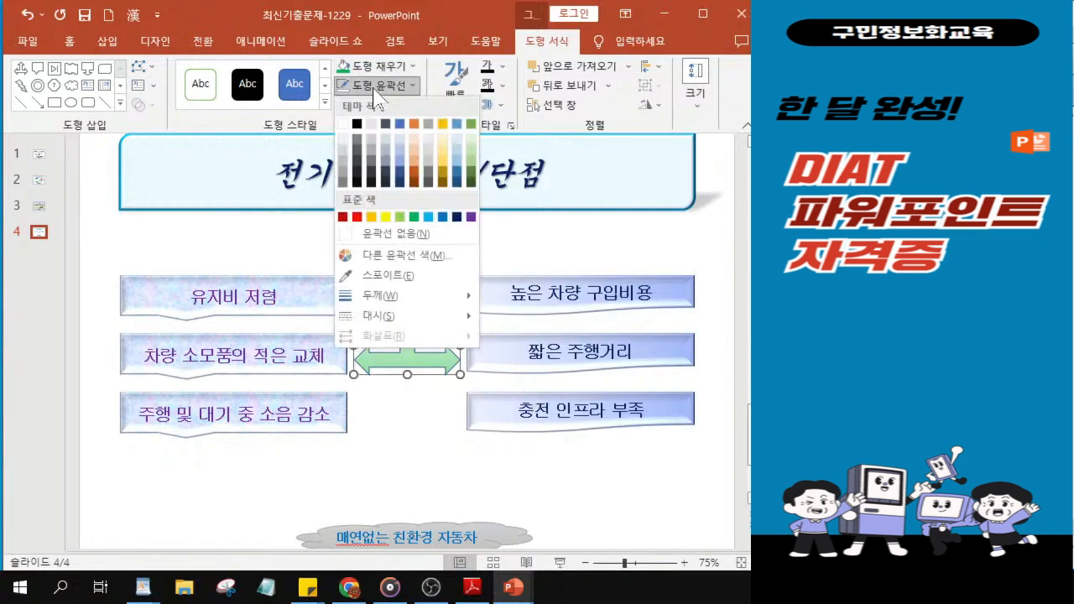
pyautogui.press('ctrl')
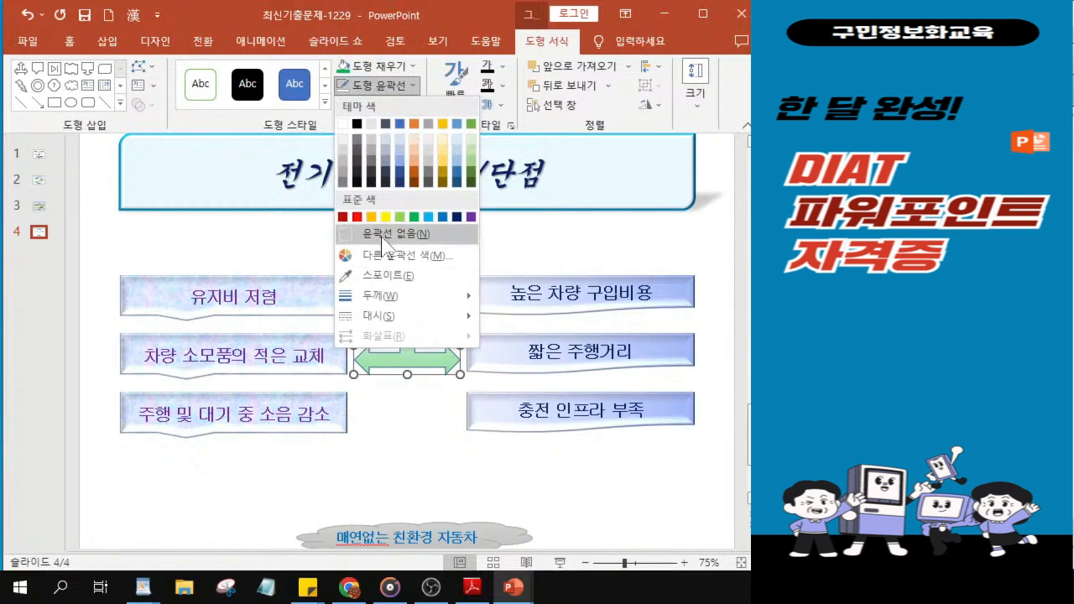
pyautogui.press('ctrl')
pyautogui.press('ctrl')
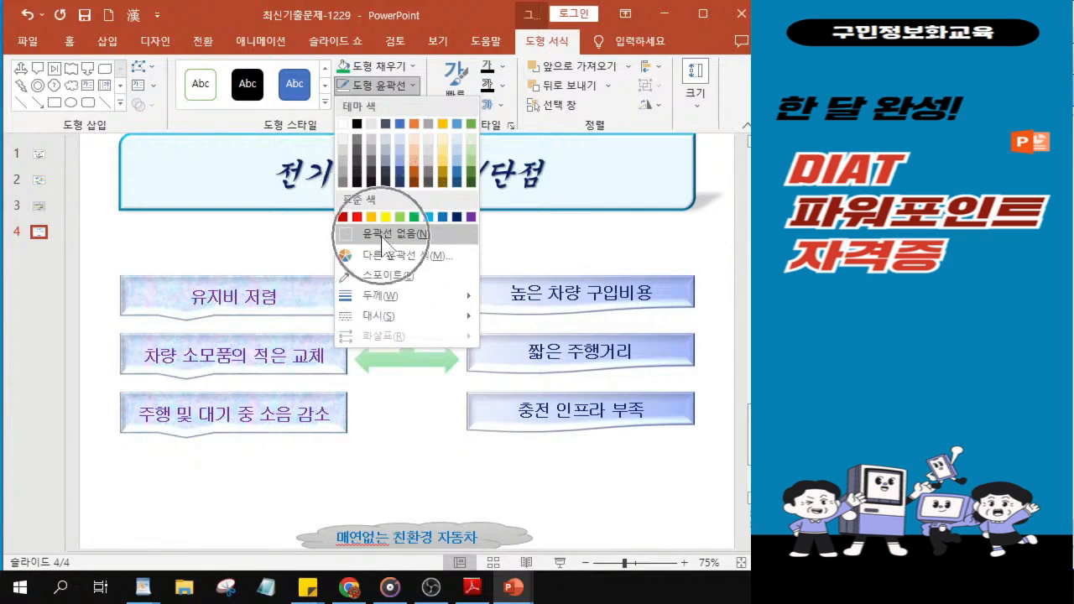
pyautogui.press('ctrl')
pyautogui.press('ctrl')
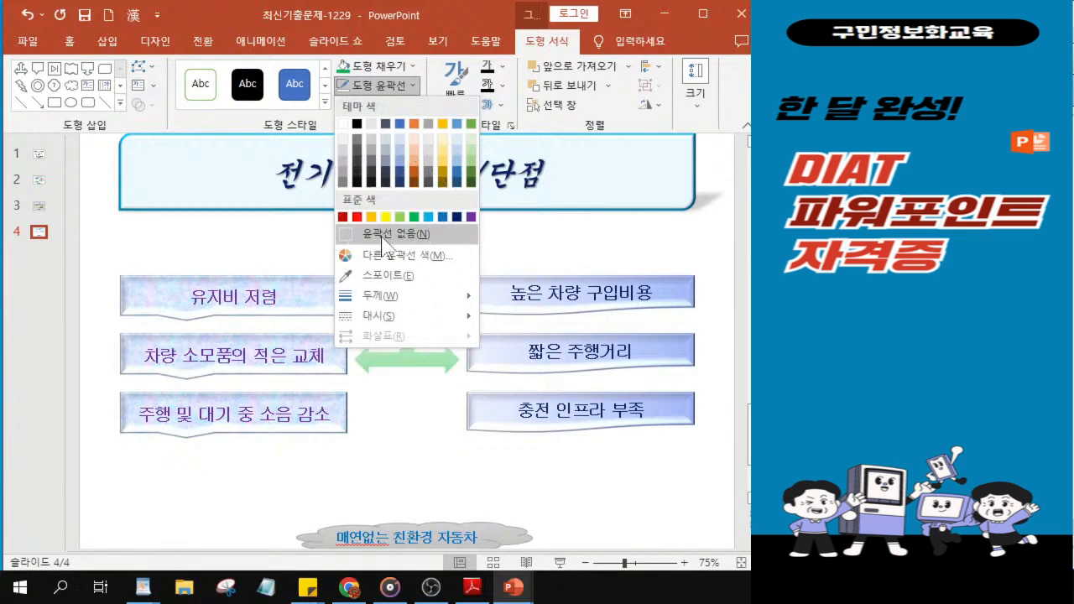
pyautogui.press('ctrl')
pyautogui.press('ctrl')
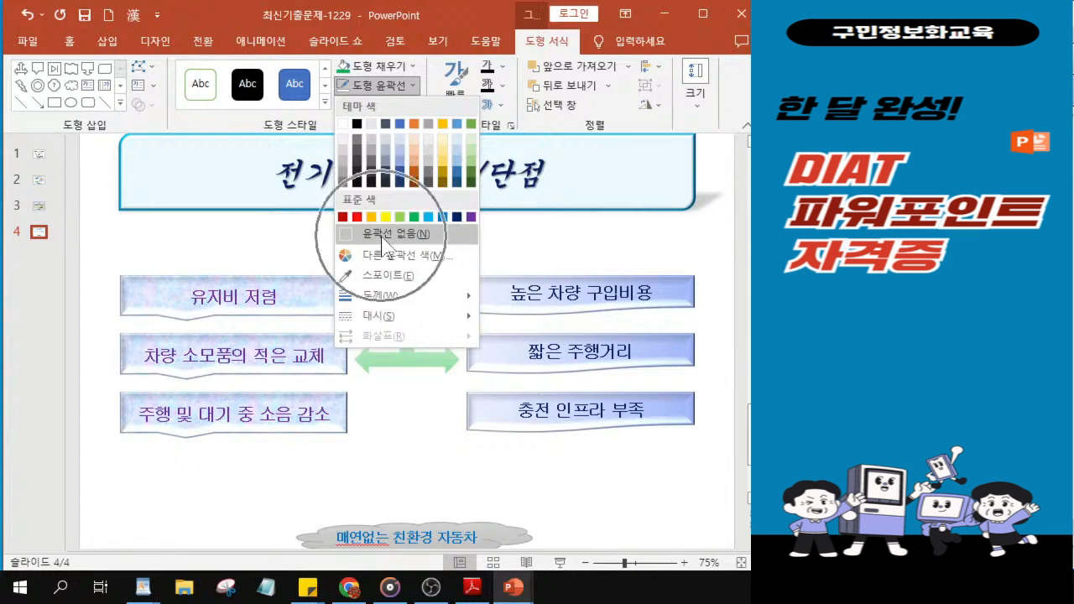
pyautogui.click(382, 236)
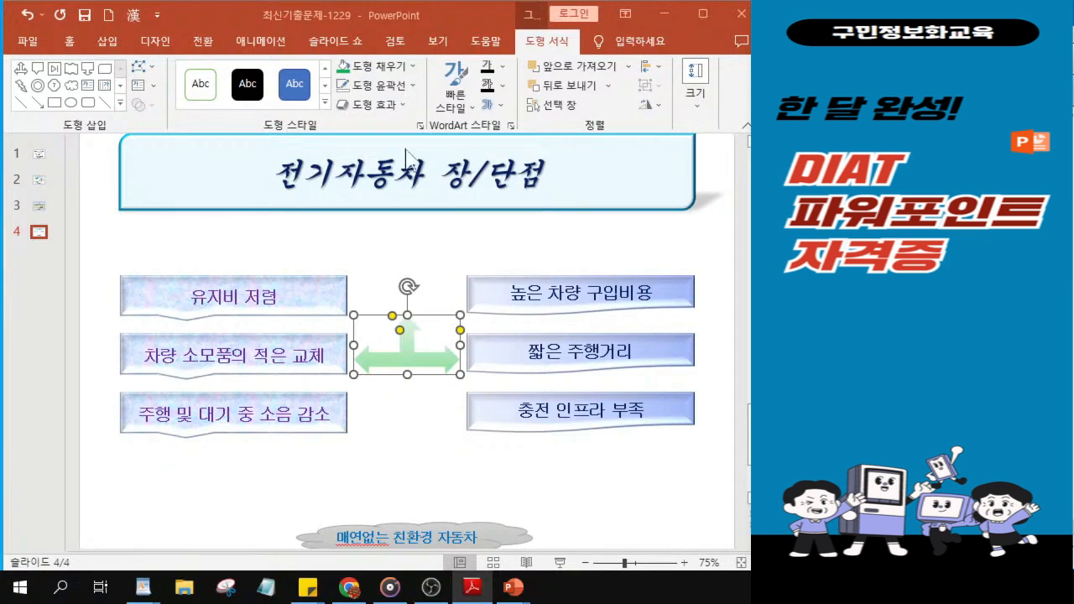
# Step: Add a reflection effect to the three-way arrow using the first reflection variation
pyautogui.click(369, 105)
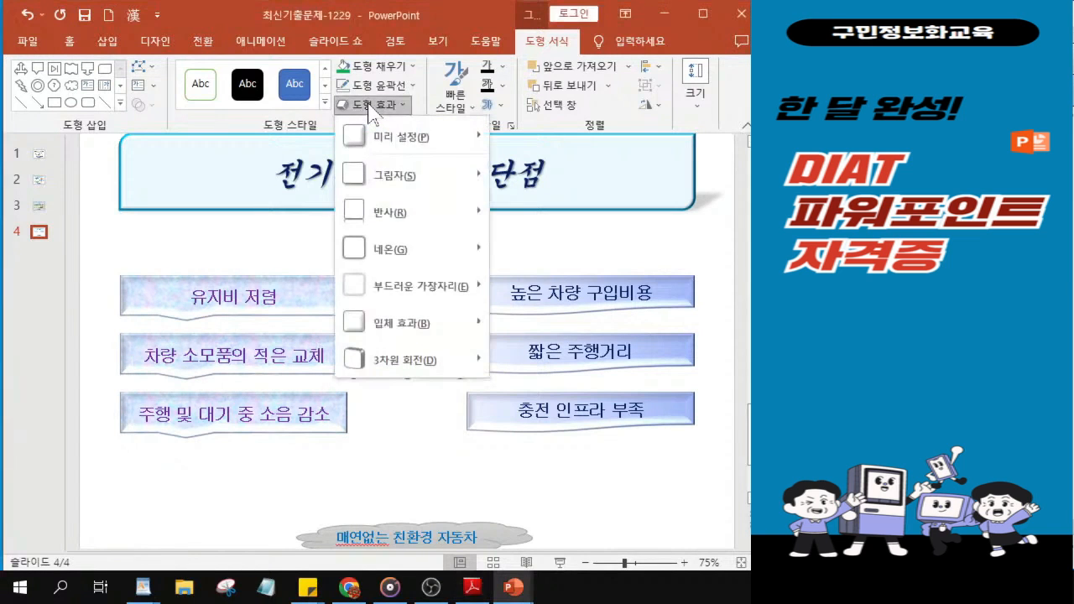
pyautogui.moveTo(396, 232)
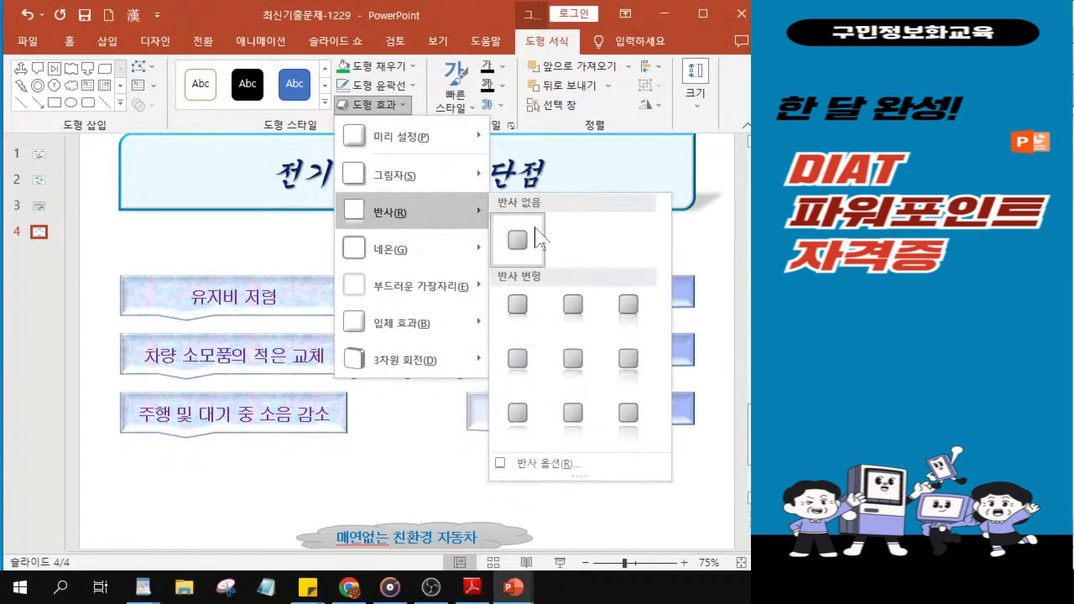
pyautogui.click(521, 309)
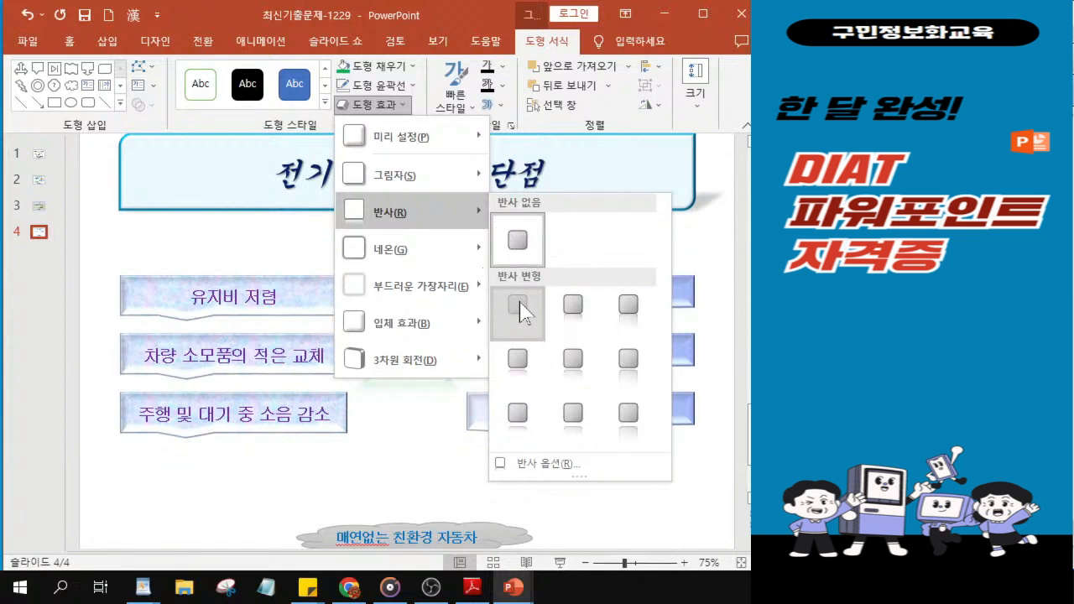
pyautogui.click(518, 307)
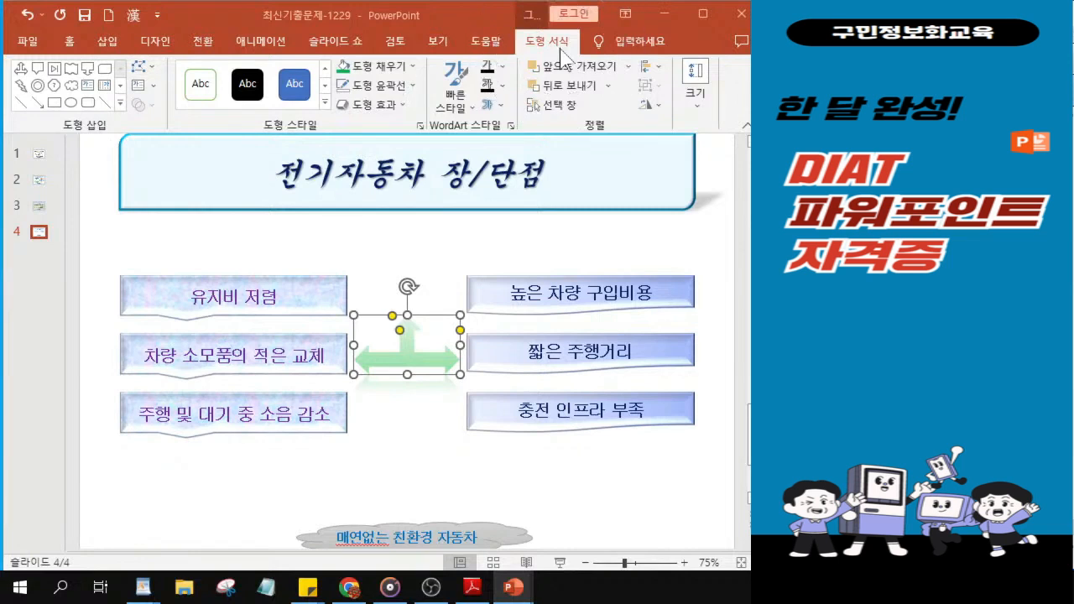
# Step: Draw a plaque shape directly below the three-way arrow, matching its width and ending just above the cloud text
pyautogui.click(120, 105)
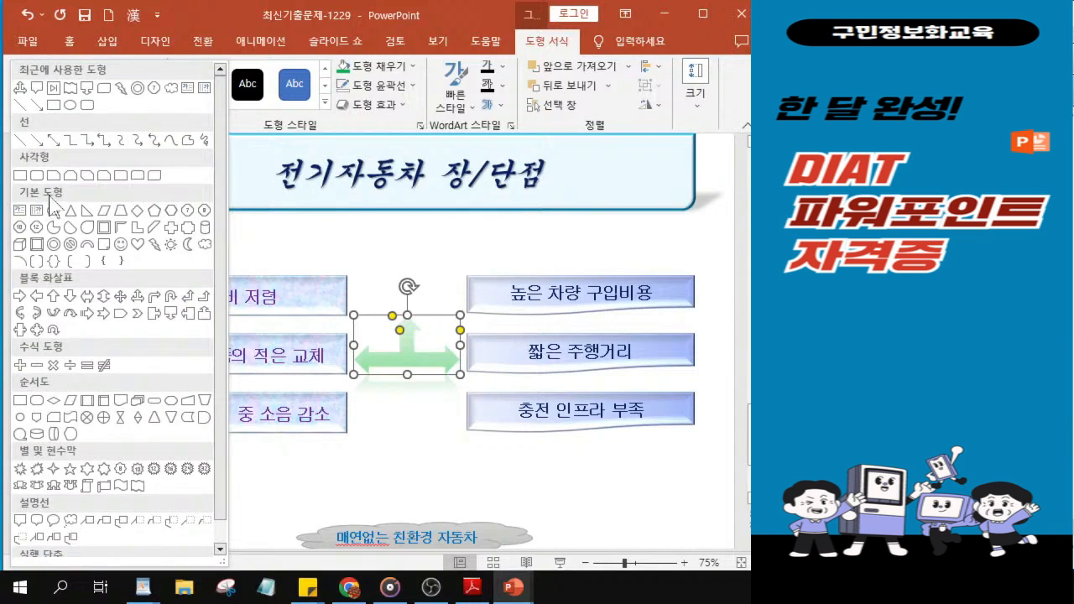
pyautogui.click(187, 228)
pyautogui.press('ctrl')
pyautogui.press('ctrl')
pyautogui.press('ctrl')
pyautogui.press('ctrl')
pyautogui.press('ctrl')
pyautogui.press('ctrl')
pyautogui.click(187, 228)
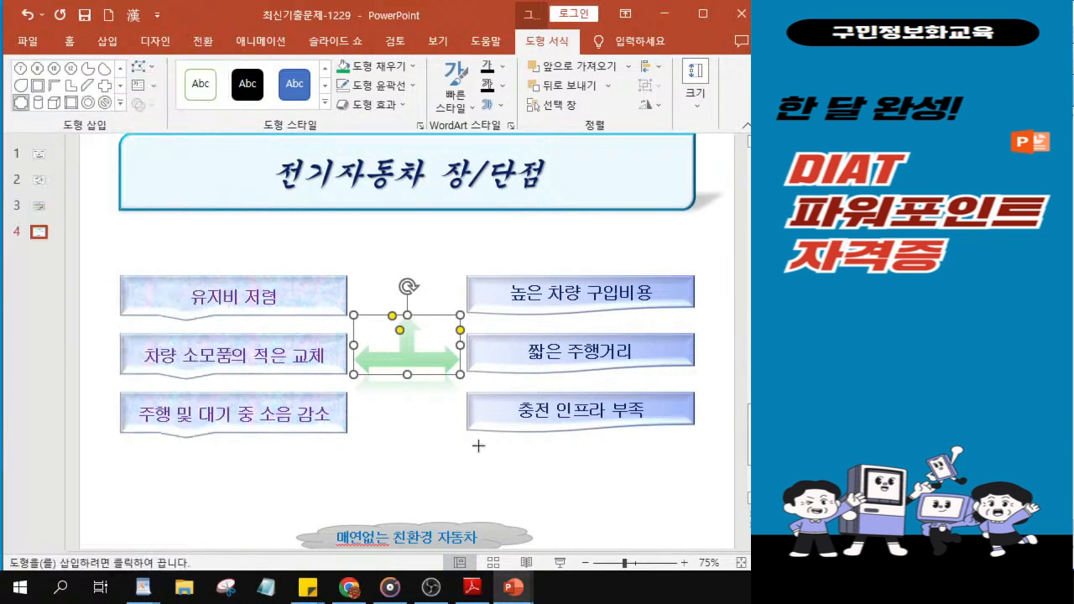
pyautogui.press('ctrl')
pyautogui.press('ctrl')
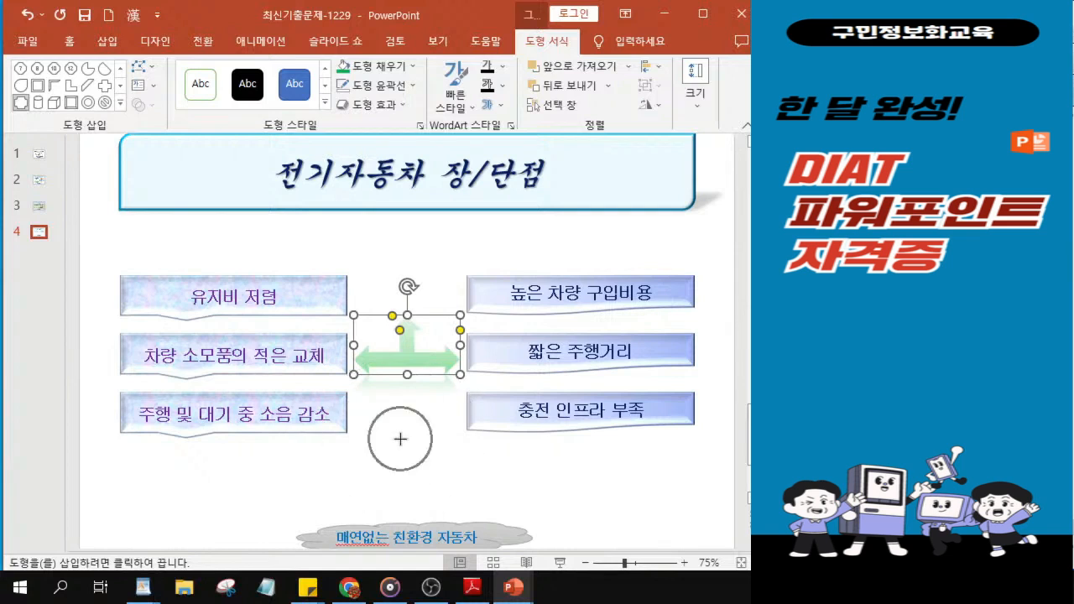
pyautogui.moveTo(354, 413); pyautogui.dragTo(459, 517)
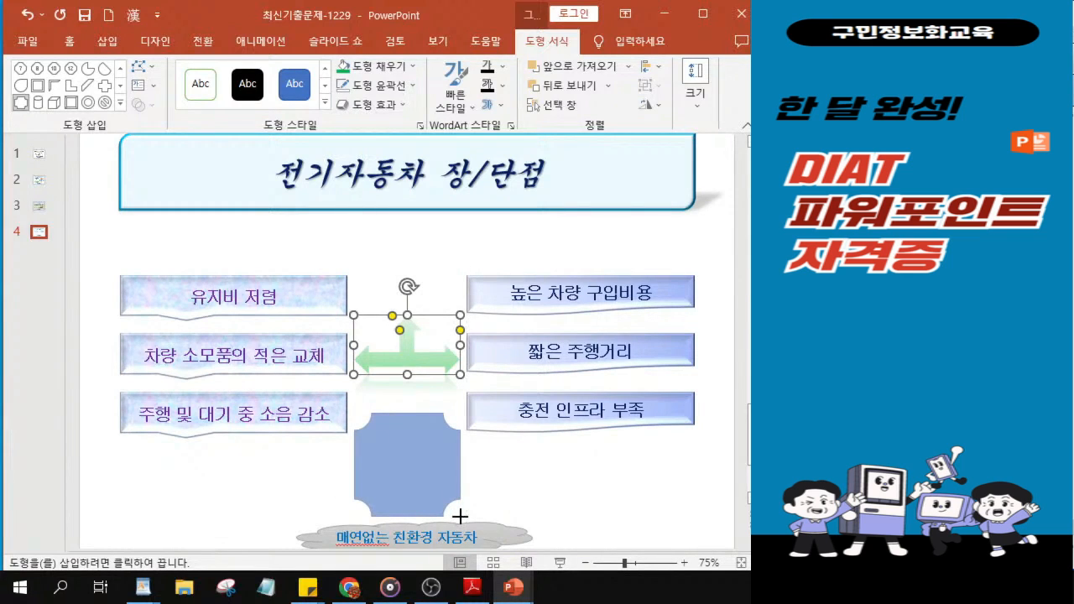
pyautogui.moveTo(460, 517); pyautogui.dragTo(460, 517)
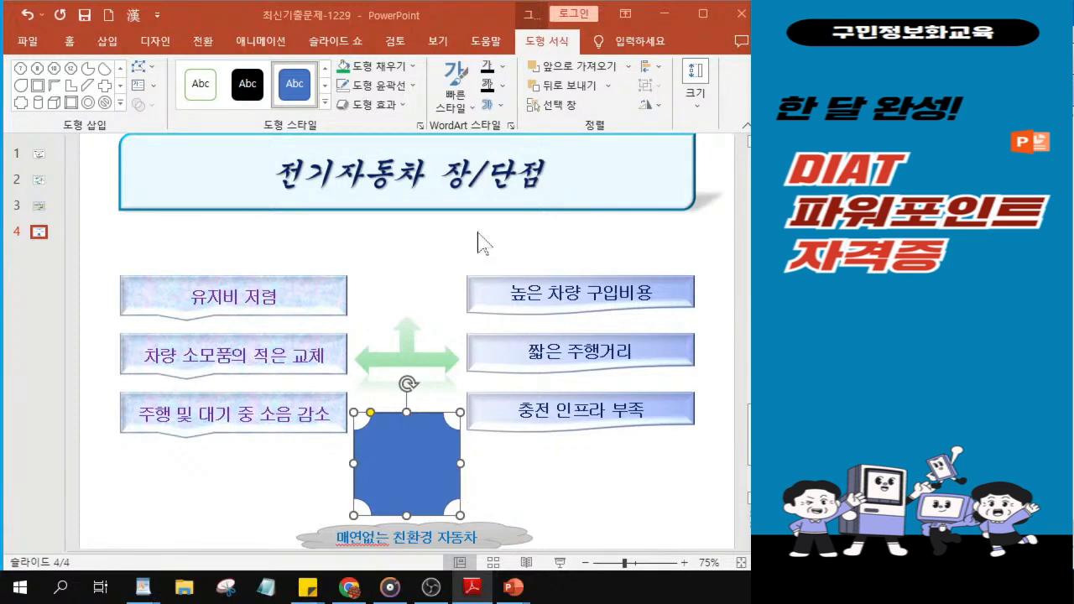
# Step: Fill the plaque shape below the three-way arrow with the picture file 그림3
pyautogui.click(404, 68)
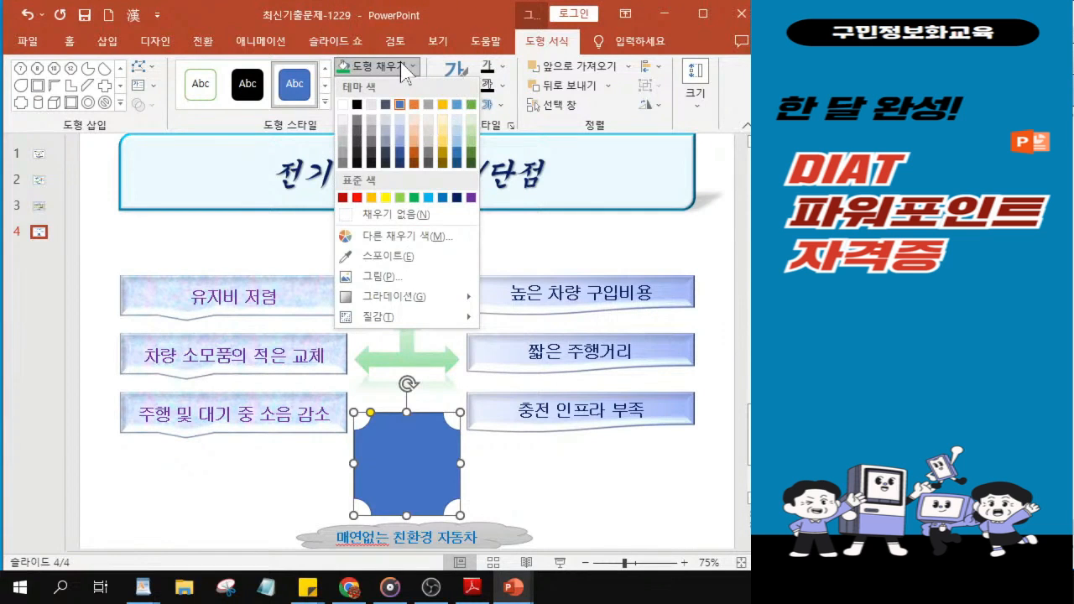
pyautogui.click(374, 284)
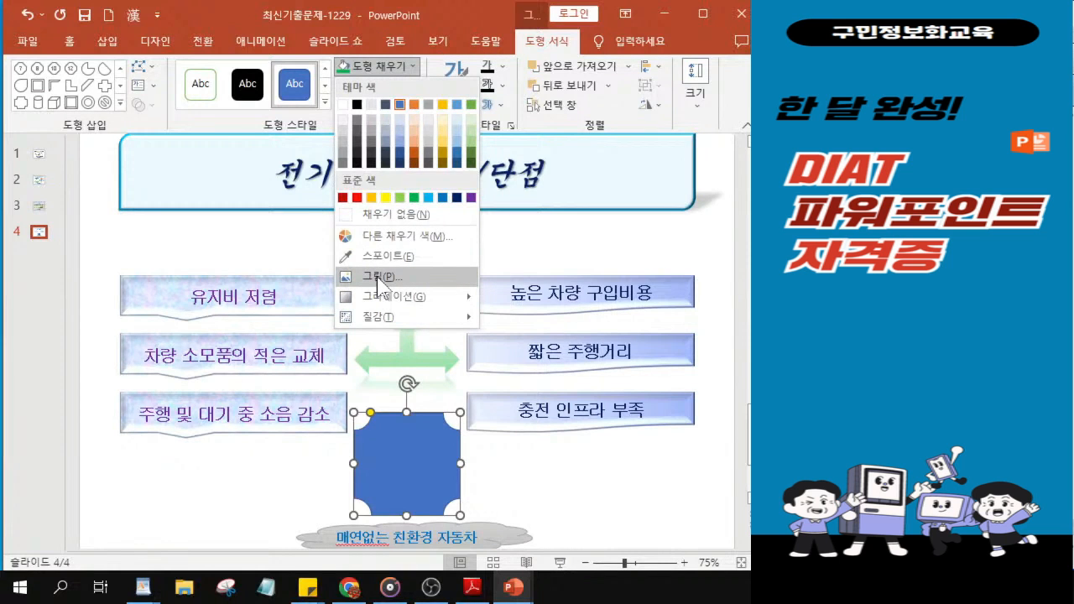
pyautogui.click(377, 285)
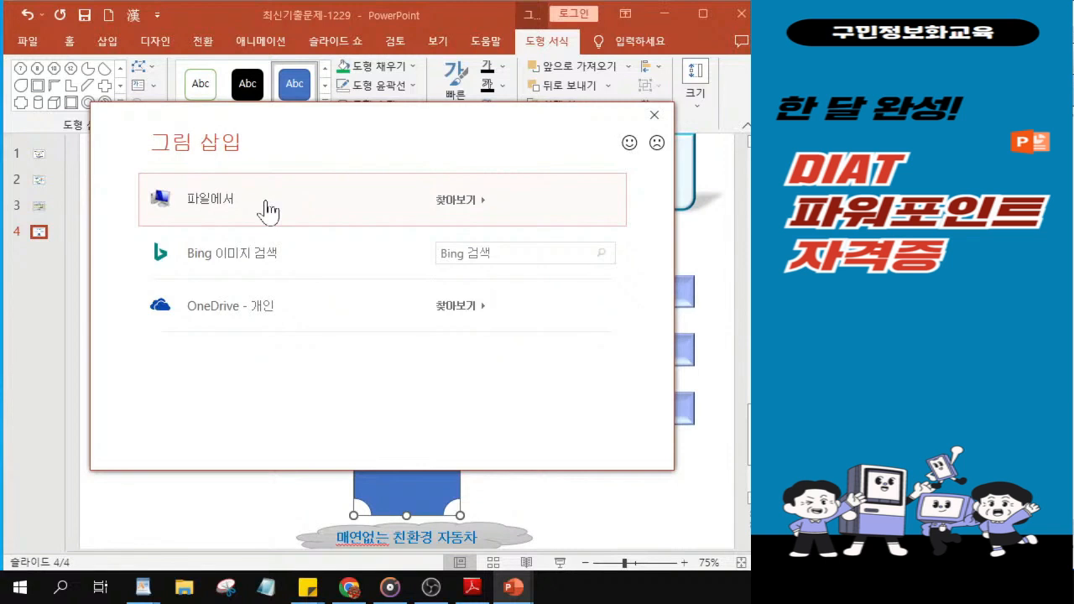
pyautogui.click(267, 210)
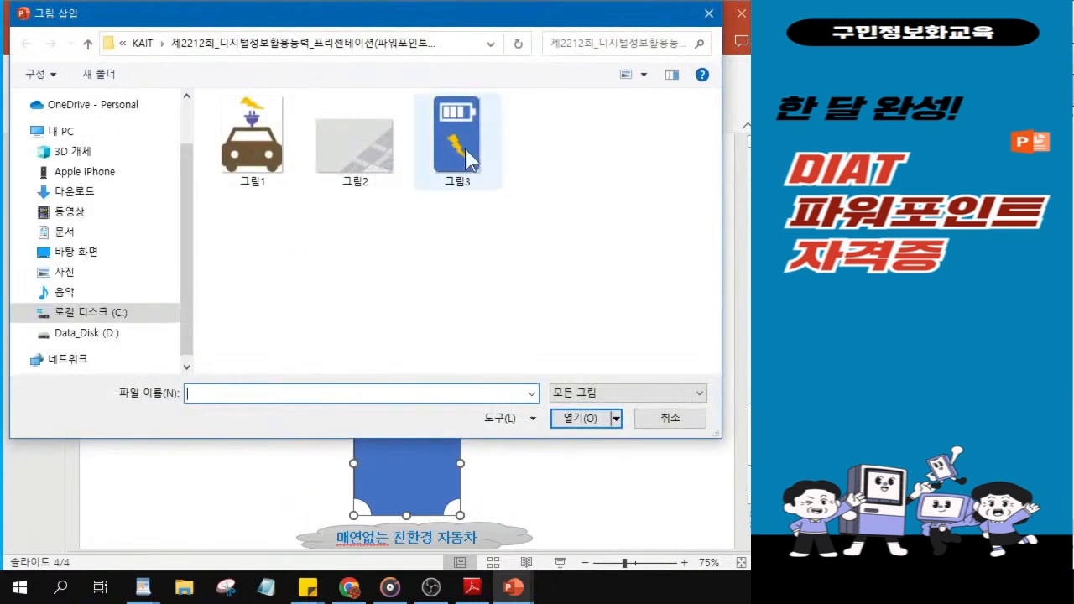
pyautogui.click(467, 159)
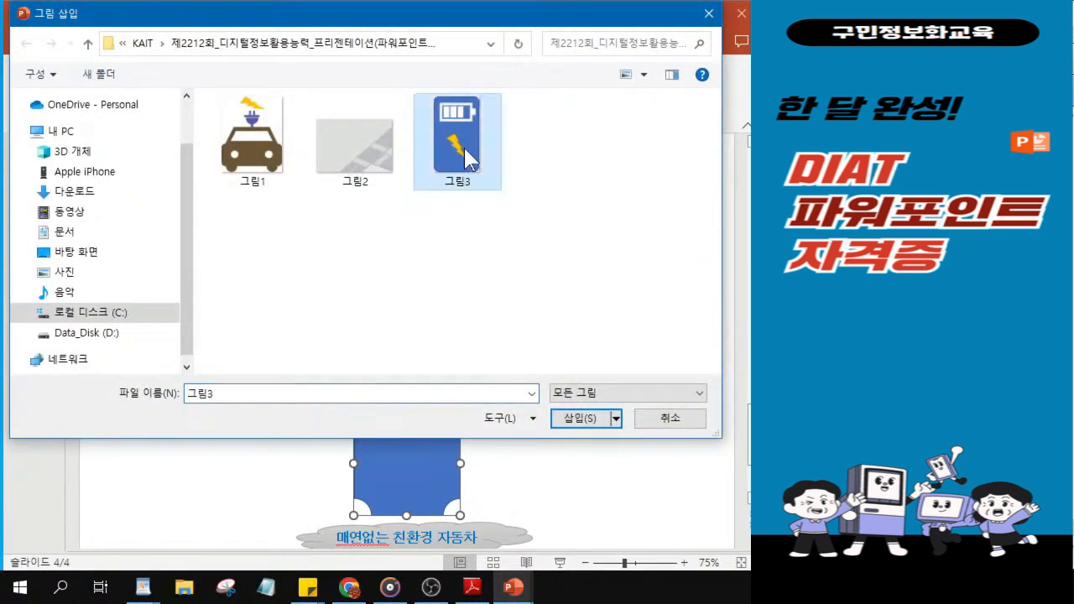
pyautogui.click(576, 422)
pyautogui.click(575, 423)
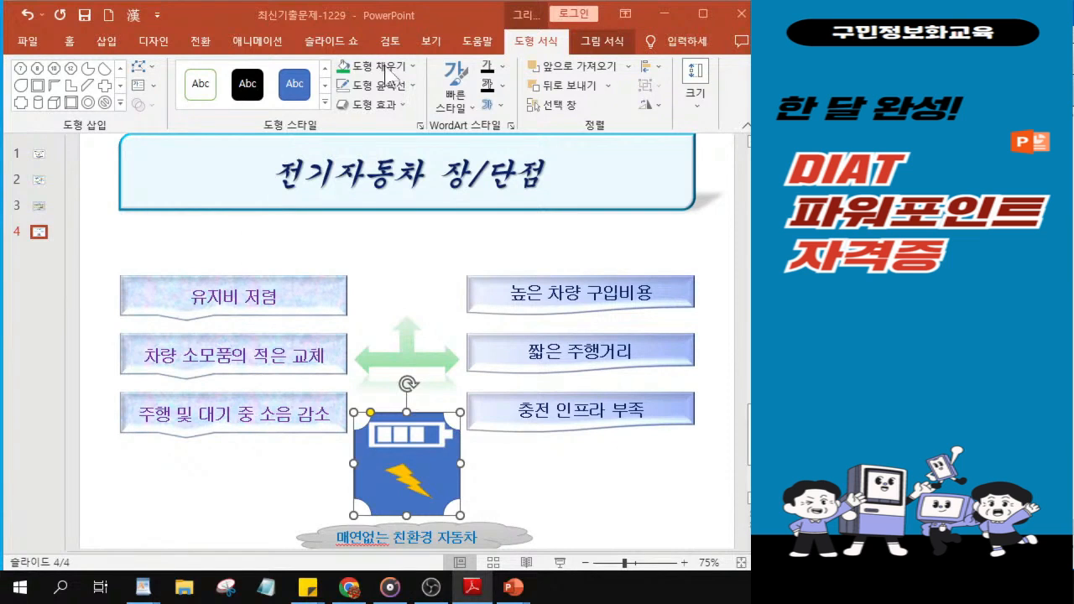
# Step: Give the plaque shape a standard yellow outline with a width of 2 pt
pyautogui.click(386, 91)
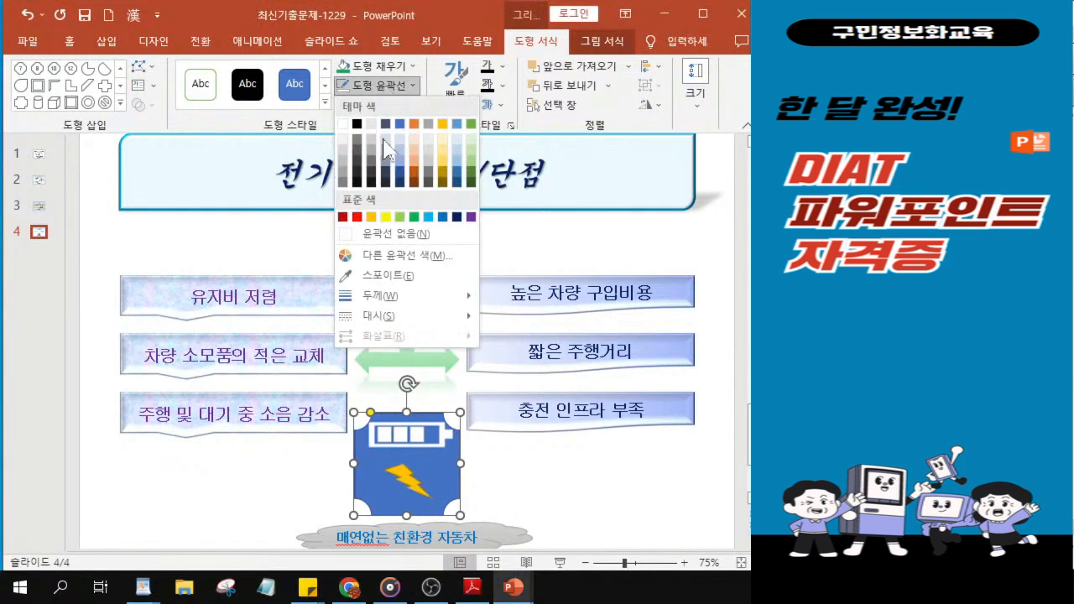
pyautogui.click(386, 218)
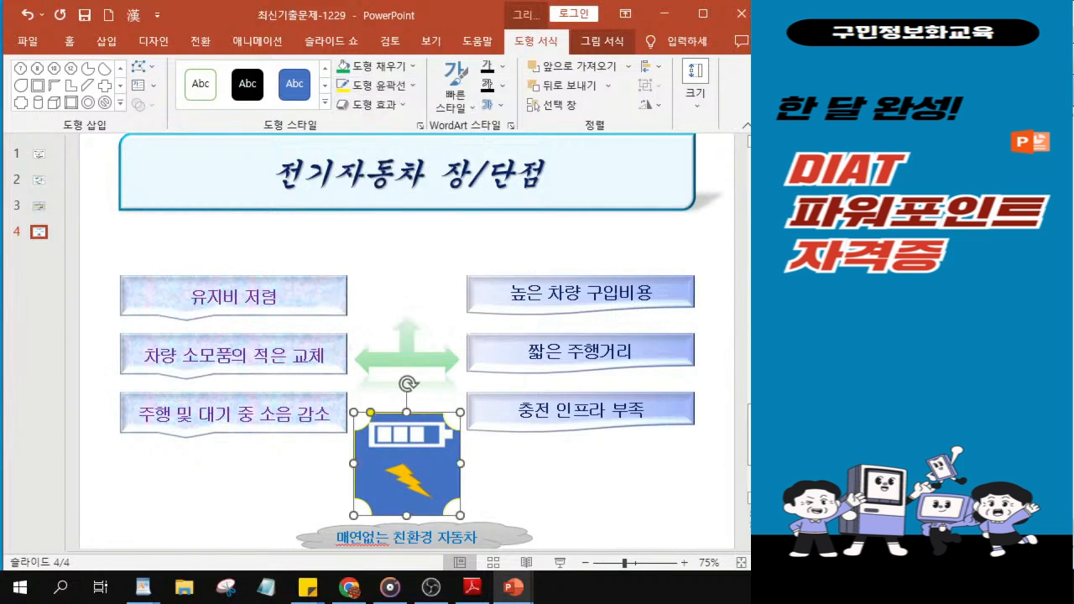
pyautogui.click(385, 89)
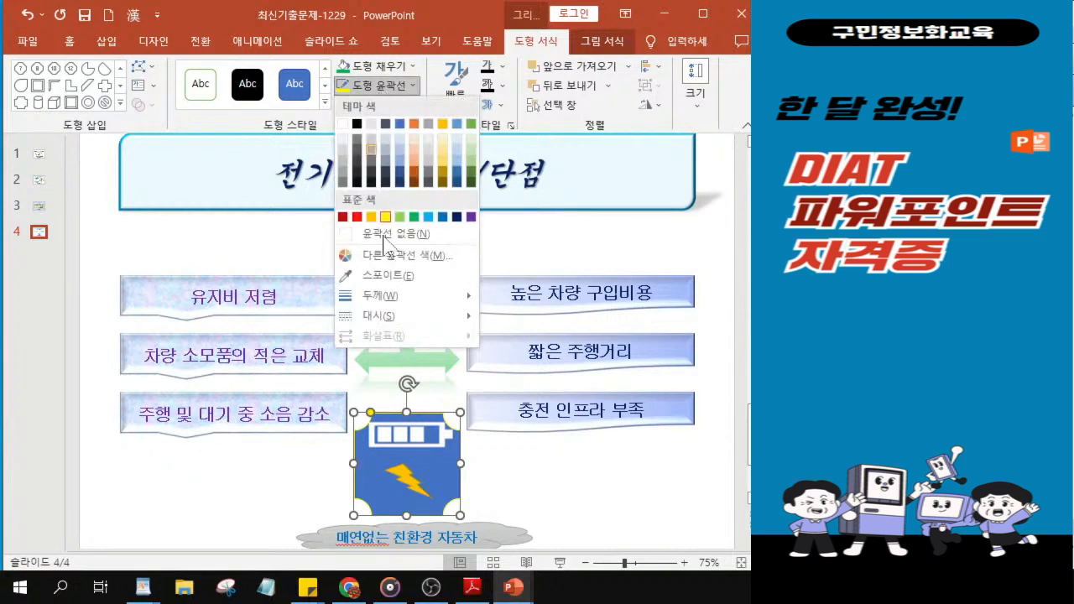
pyautogui.moveTo(414, 302)
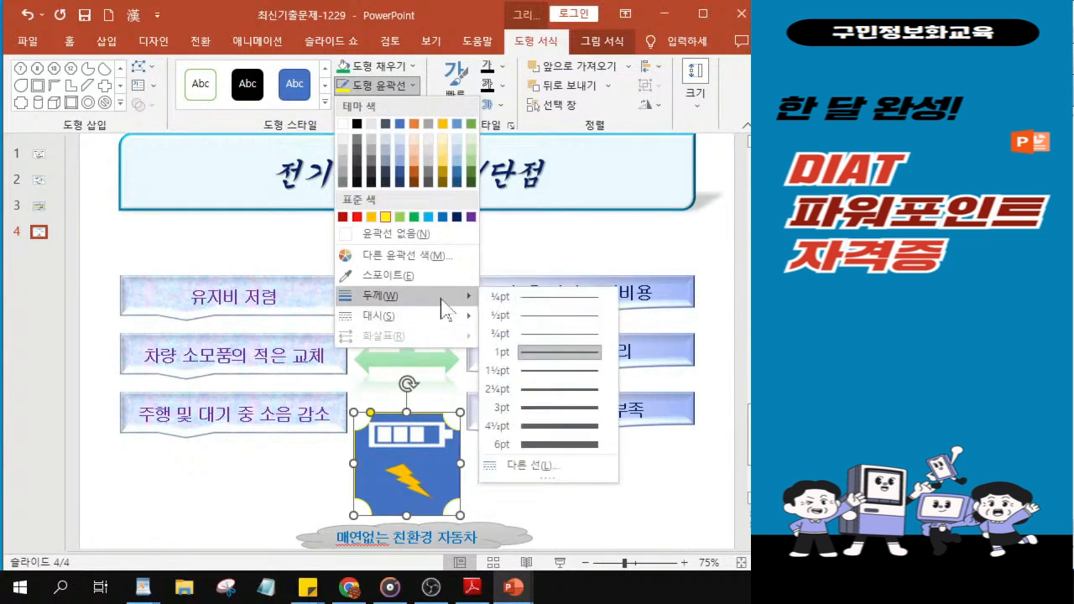
pyautogui.click(537, 466)
pyautogui.click(672, 397)
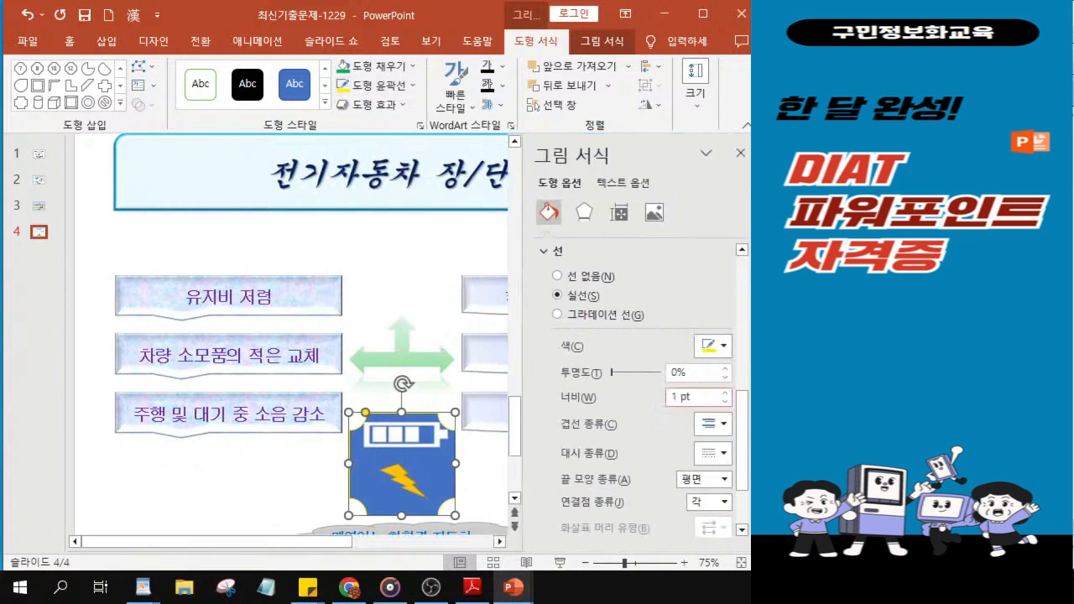
pyautogui.press('Delete')
pyautogui.write('2')
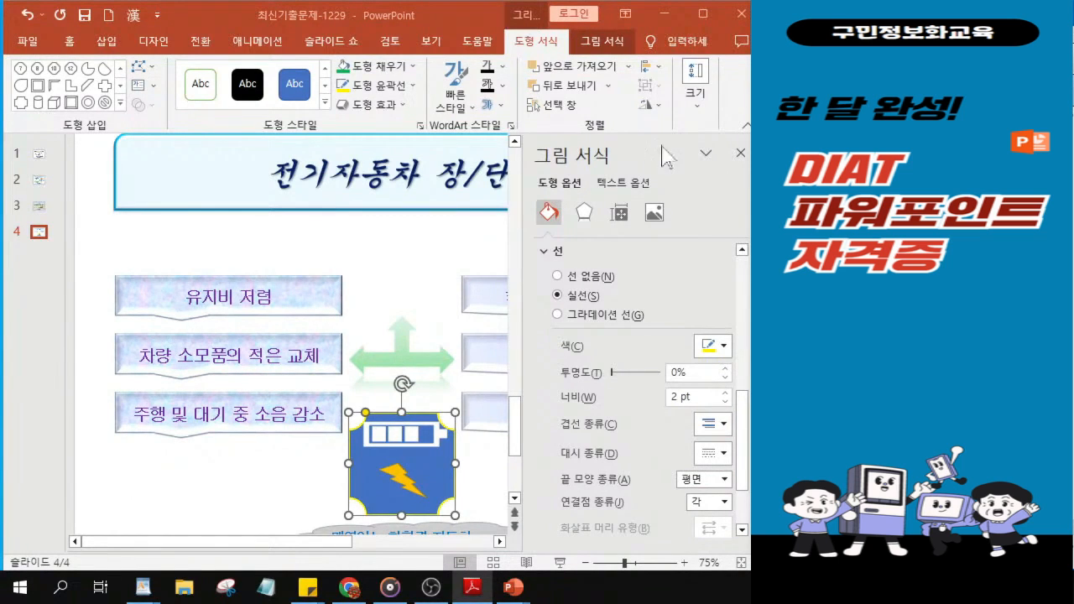
# Step: Apply the outer shadow preset offset straight downward (90° angle, 3 pt distance) to the plaque shape
pyautogui.click(583, 217)
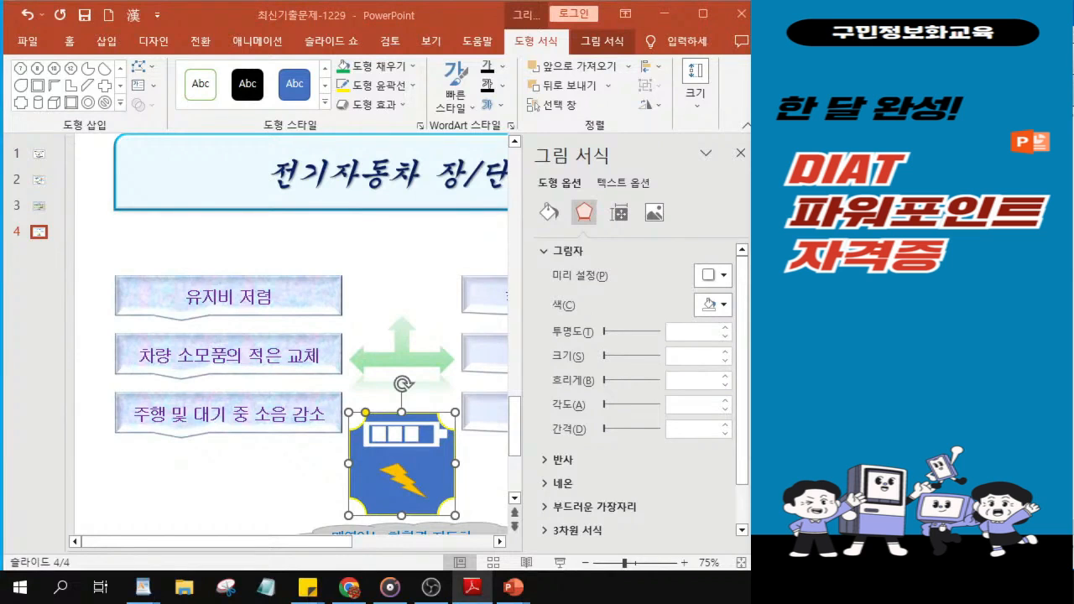
pyautogui.click(709, 280)
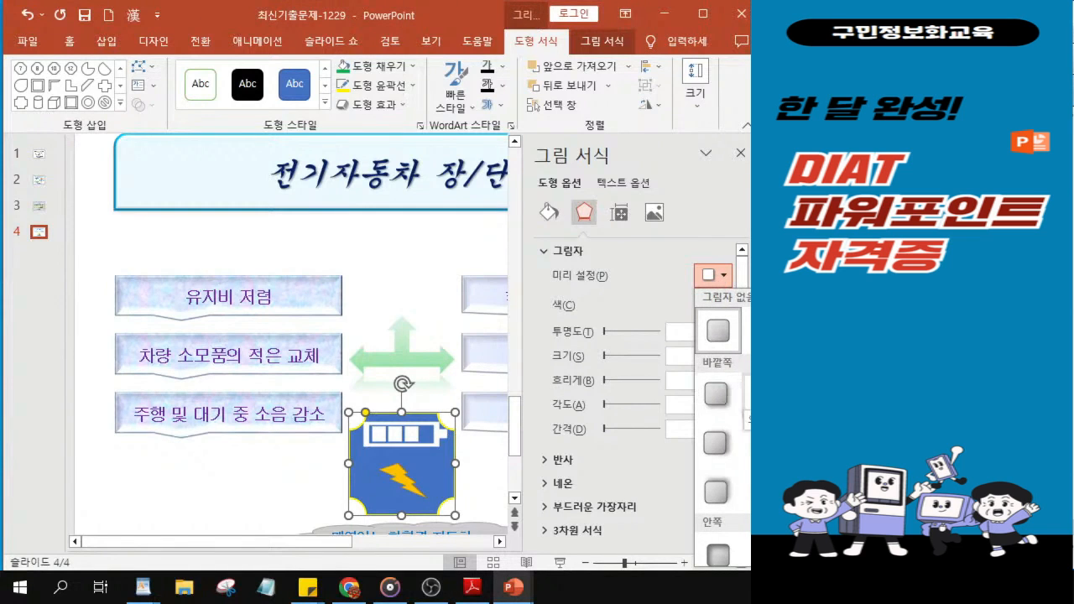
pyautogui.press('ctrl')
pyautogui.press('ctrl')
pyautogui.press('ctrl')
pyautogui.press('ctrl')
pyautogui.press('ctrl')
pyautogui.click(760, 396)
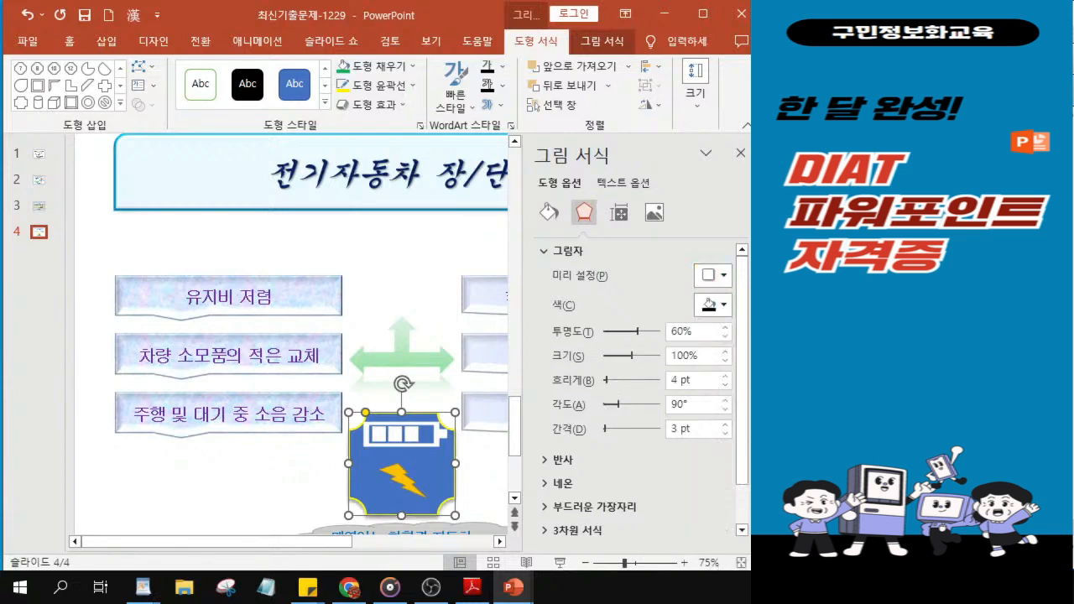
pyautogui.click(907, 353)
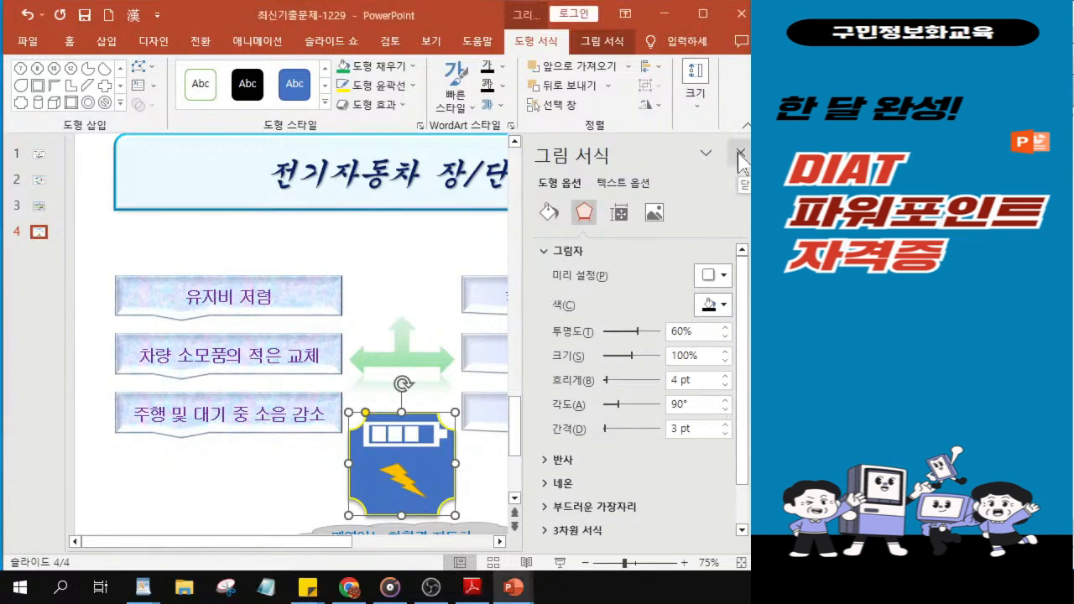
pyautogui.click(740, 154)
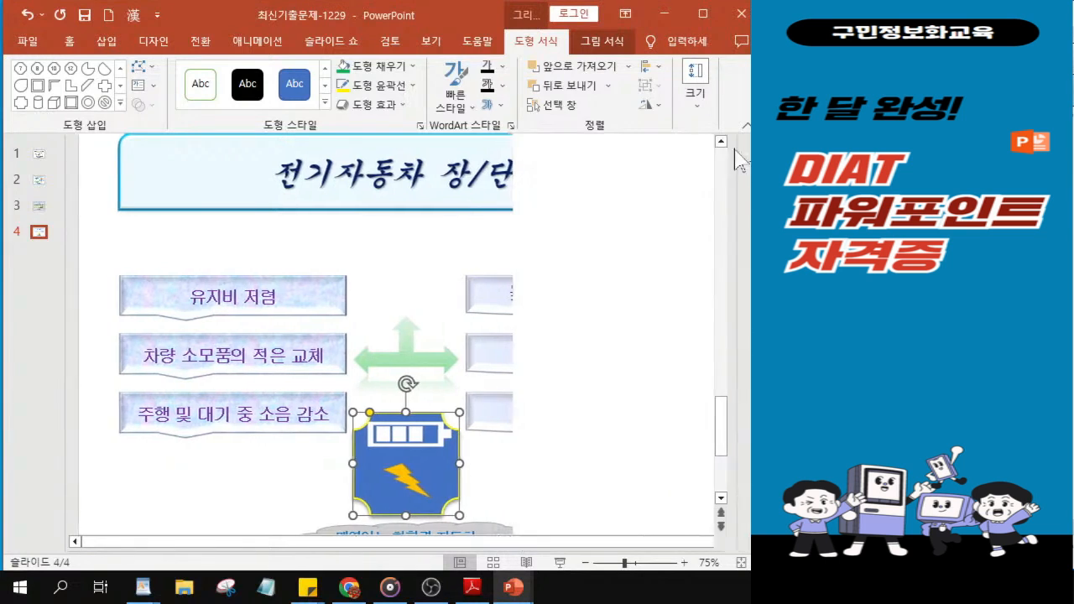
# Step: Insert a WordArt object on slide 4 using the orange style in the first row, third column
pyautogui.click(104, 44)
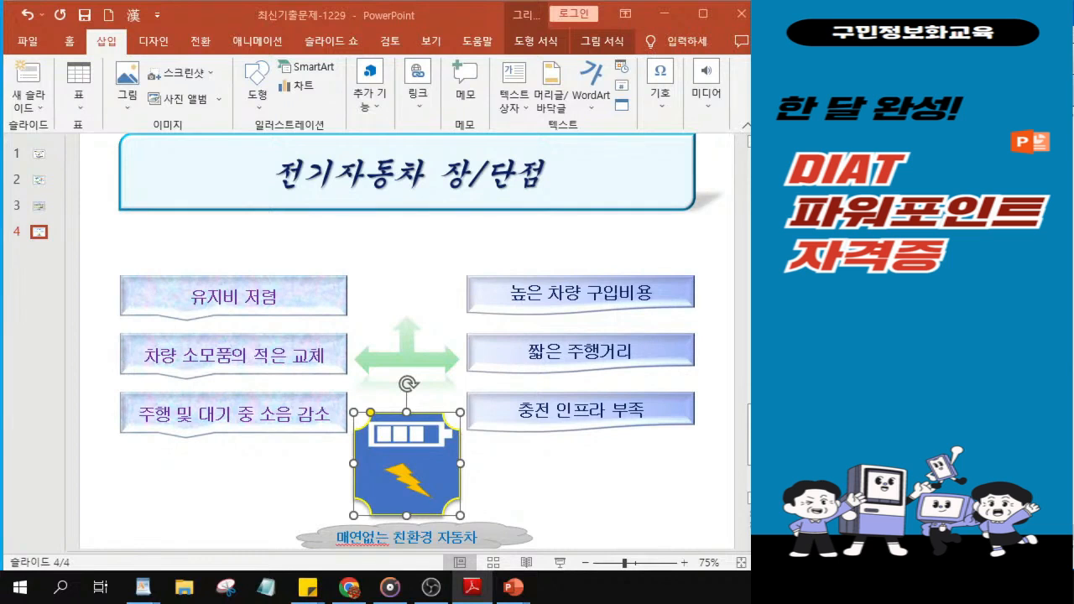
pyautogui.click(588, 109)
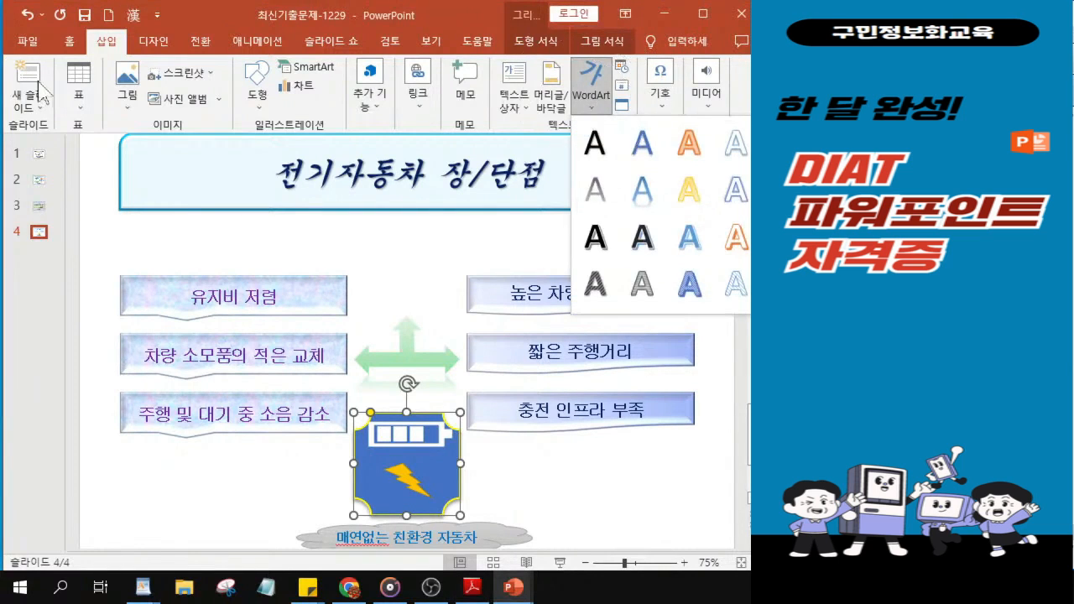
pyautogui.click(594, 109)
pyautogui.click(598, 112)
pyautogui.click(697, 151)
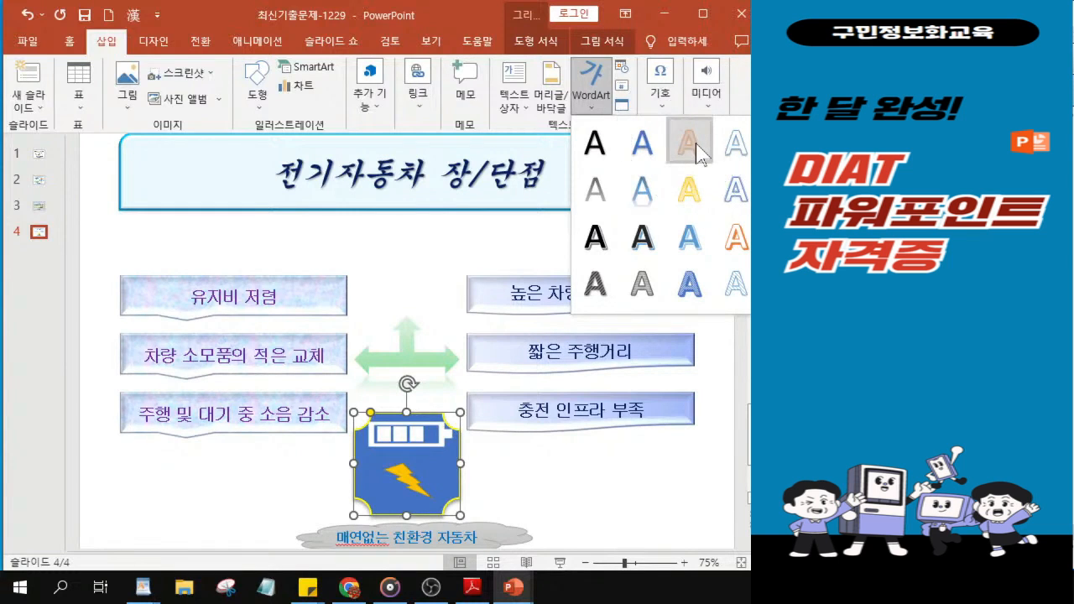
pyautogui.click(697, 151)
pyautogui.press('ctrl')
pyautogui.press('ctrl')
pyautogui.click(696, 151)
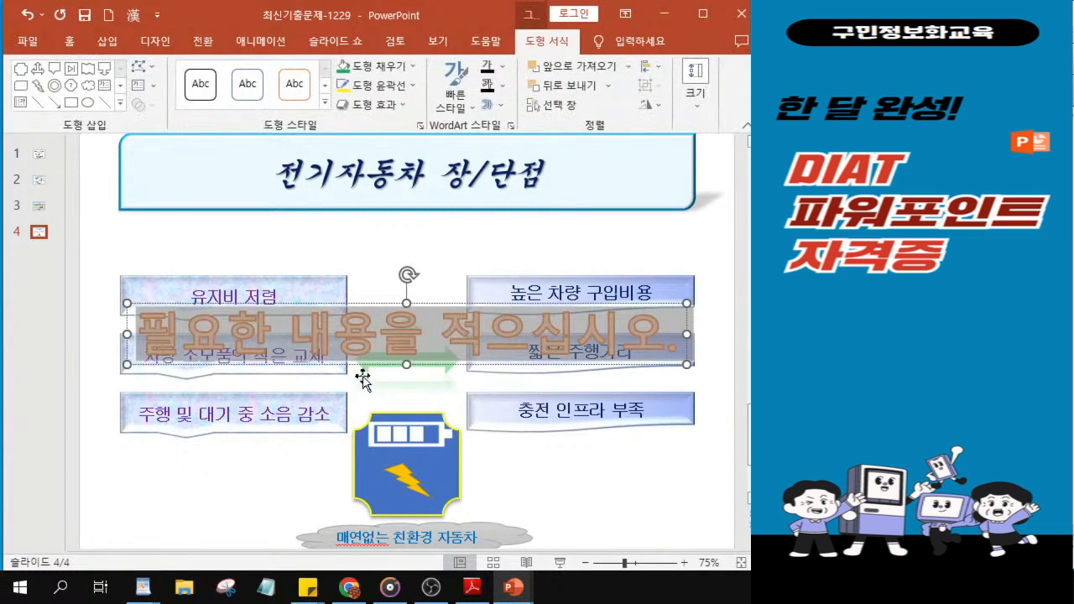
# Step: Replace the WordArt placeholder text with "미래는 전기자동차의 시대"
pyautogui.write('미래')
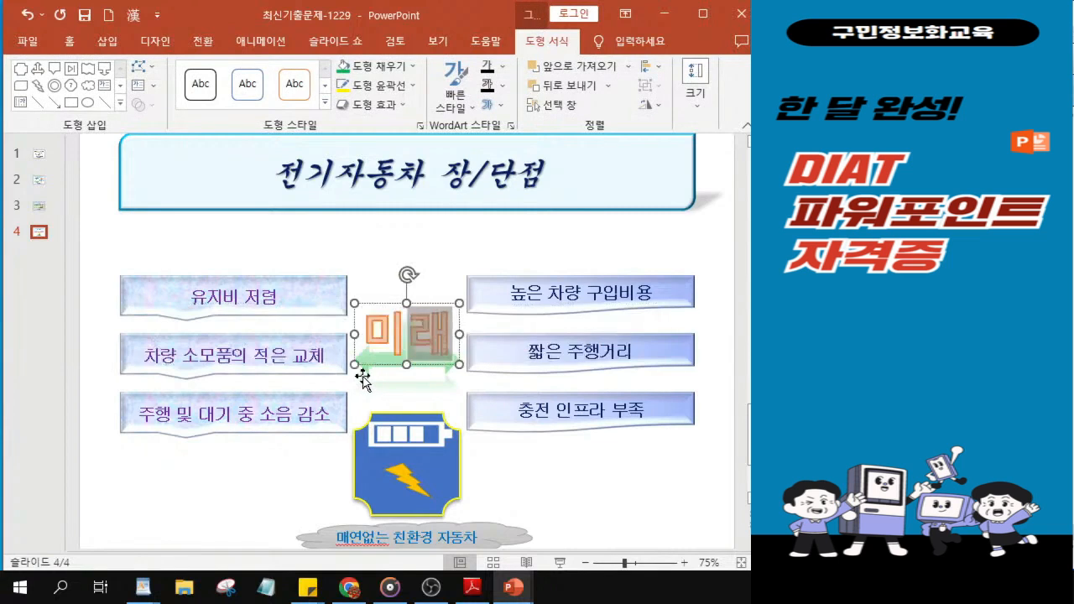
pyautogui.write('는 전기')
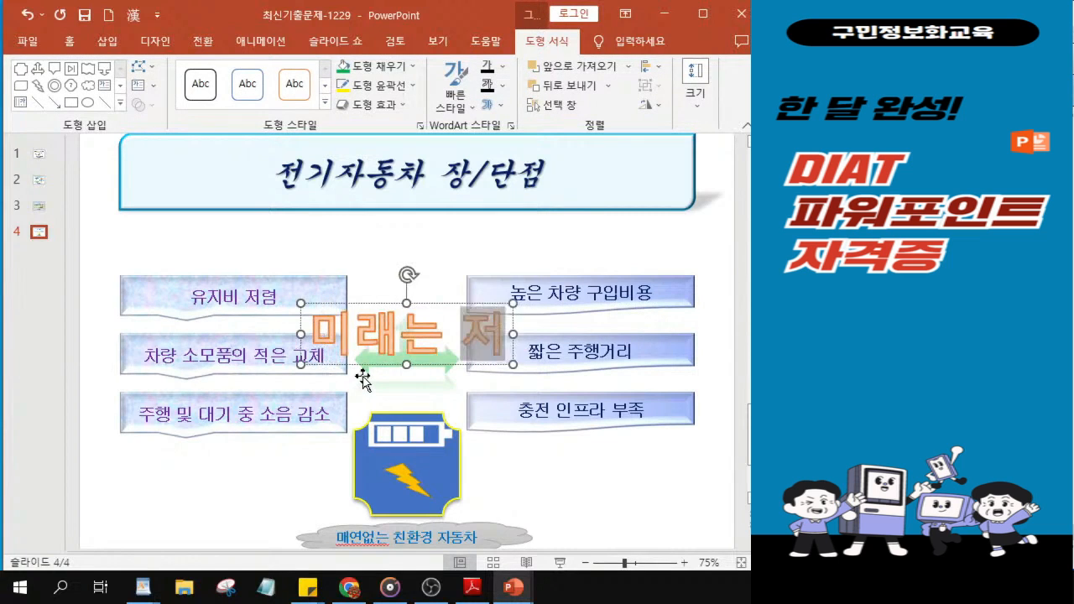
pyautogui.write('자동창')
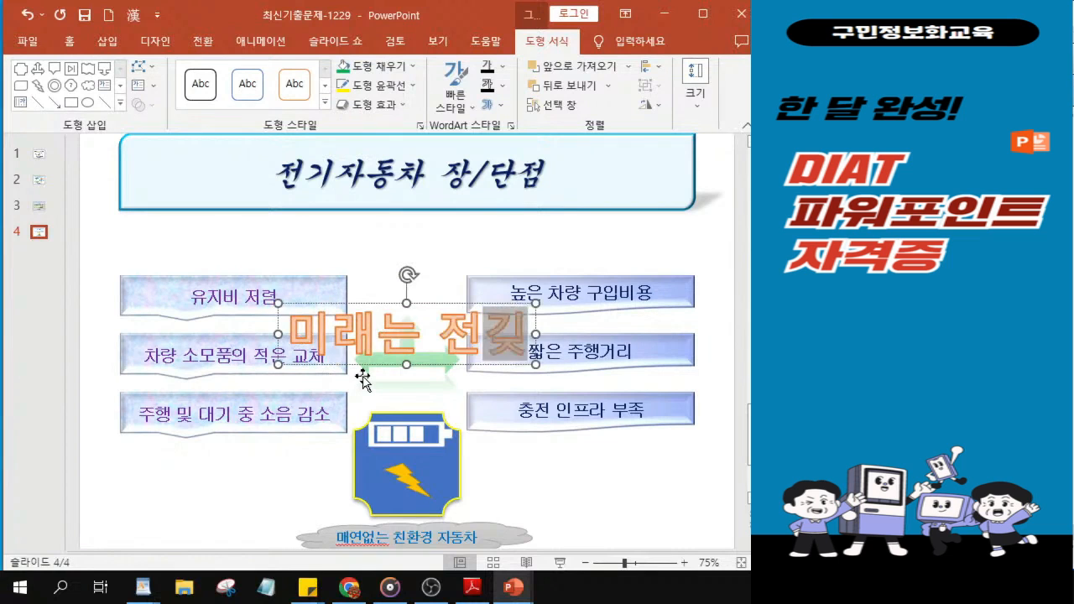
pyautogui.write('의 시대')
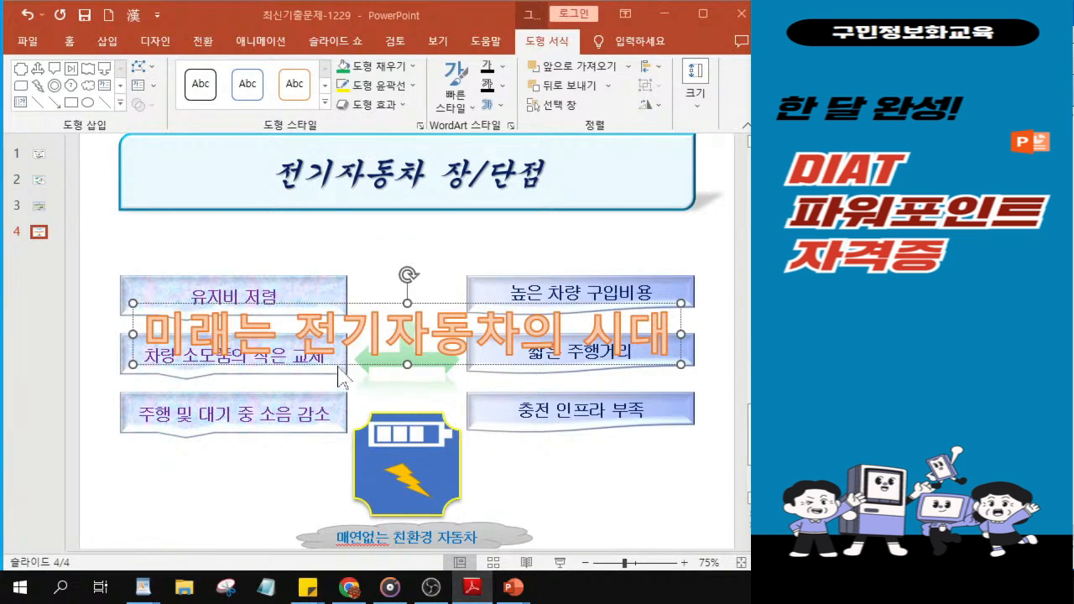
# Step: Move the WordArt up between the title box and the text columns, centred horizontally on the slide
pyautogui.moveTo(360, 364); pyautogui.dragTo(369, 275)
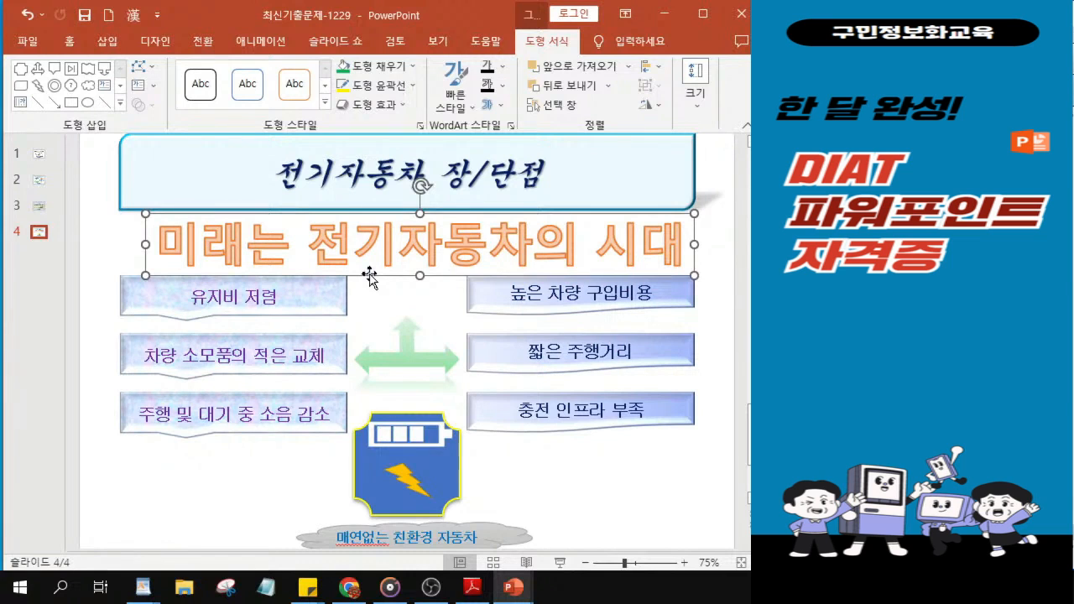
pyautogui.moveTo(371, 278); pyautogui.dragTo(371, 279)
pyautogui.click(372, 267)
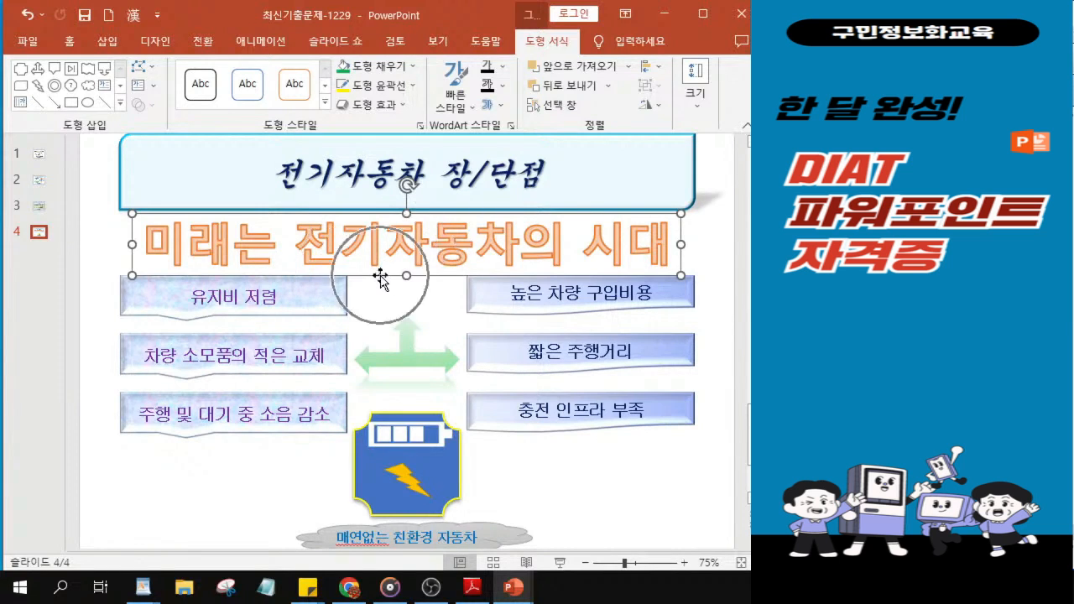
# Step: Set the WordArt font to 궁서체 and its size to 30
pyautogui.click(75, 47)
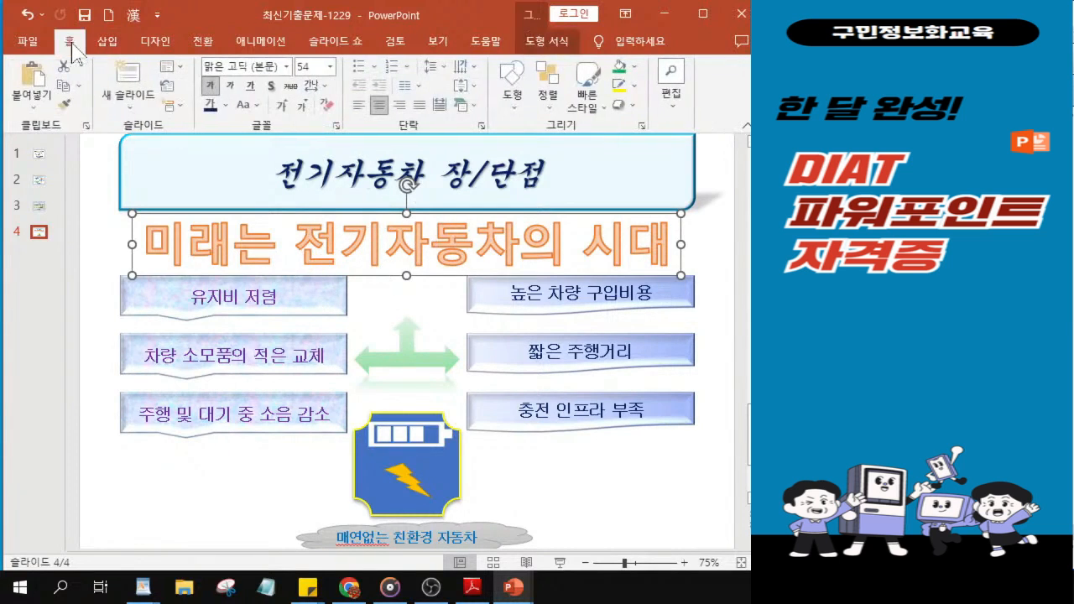
pyautogui.click(287, 67)
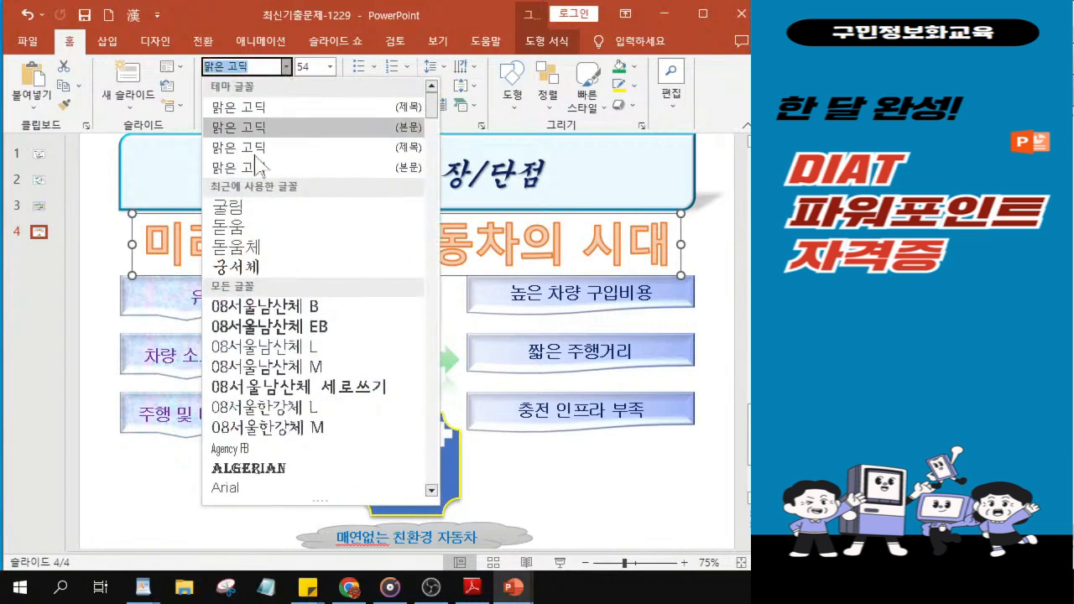
pyautogui.click(253, 269)
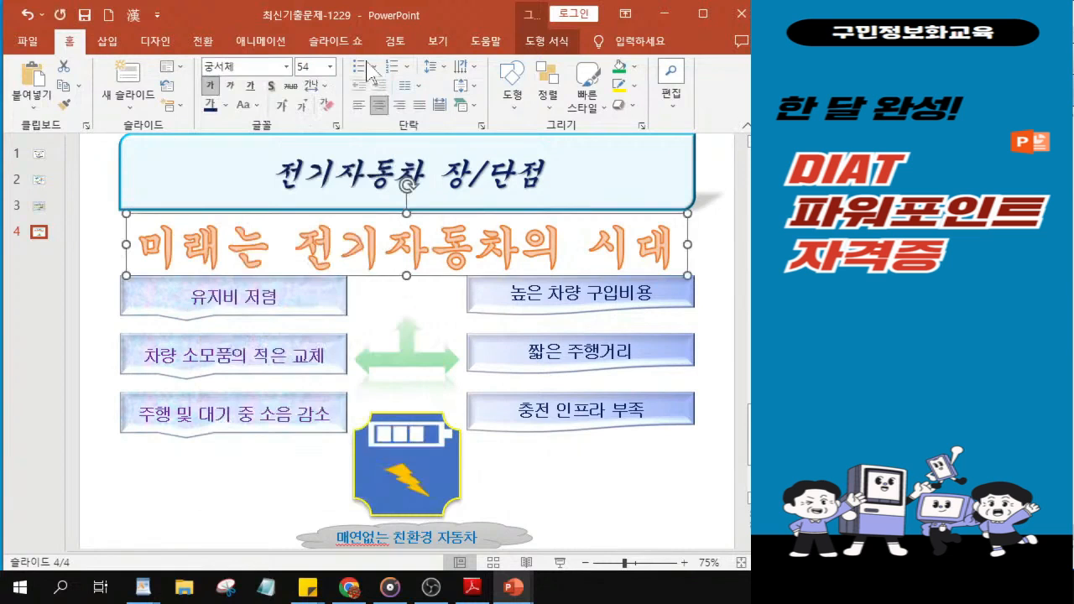
pyautogui.click(310, 67)
pyautogui.write('30')
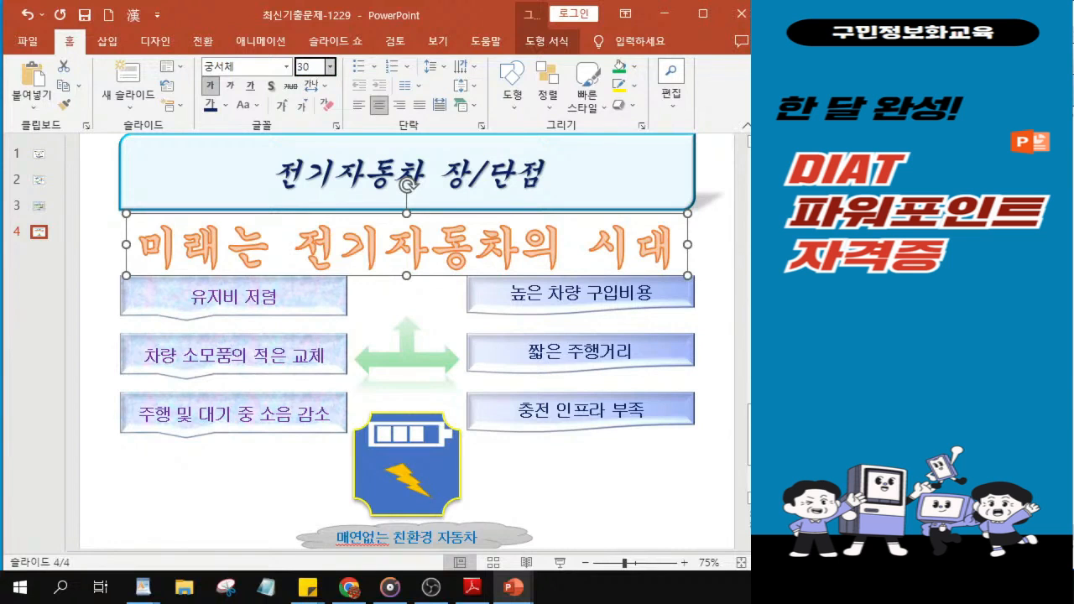
pyautogui.press('Return')
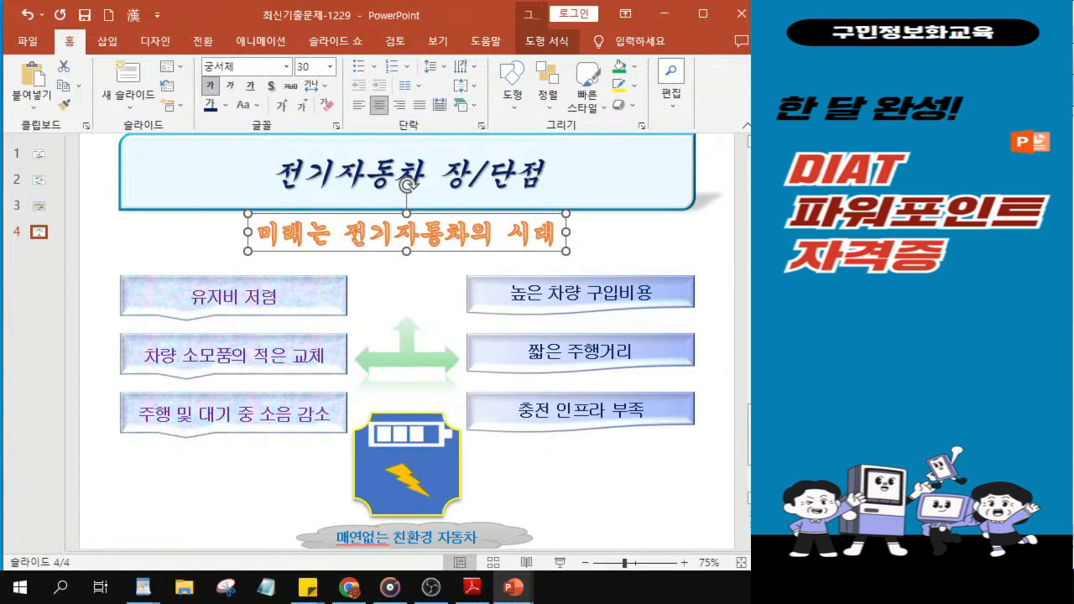
# Step: Shift the WordArt slightly down and nudge it left so it sits midway between the title and the text boxes
pyautogui.moveTo(385, 251); pyautogui.dragTo(385, 260)
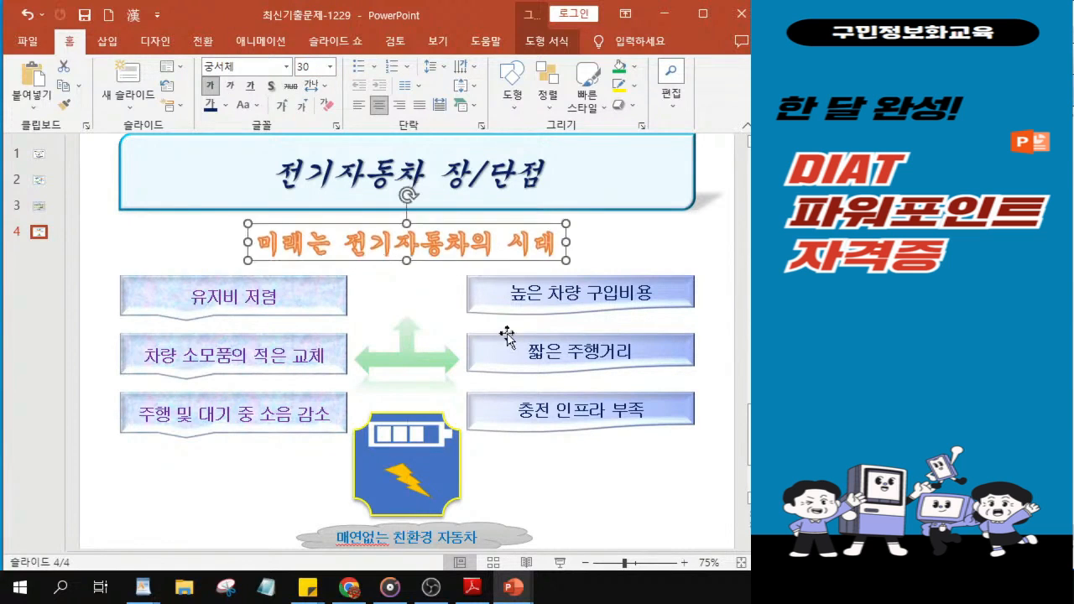
pyautogui.hotkey('ctrl', 'Down')
pyautogui.hotkey('ctrl', 'Down')
pyautogui.hotkey('ctrl', 'Down')
pyautogui.hotkey('ctrl', 'Left')
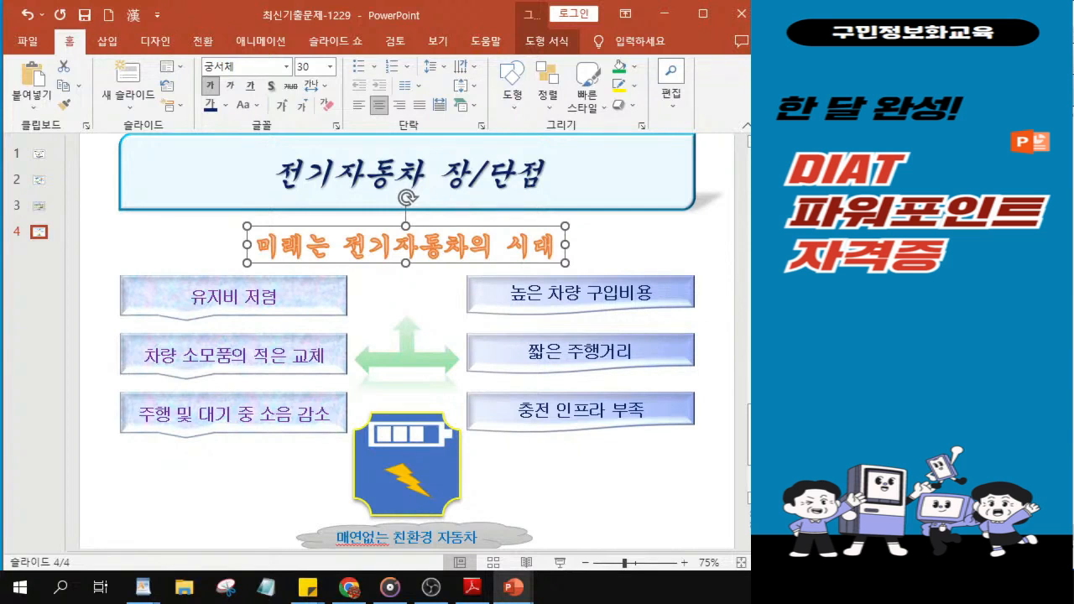
pyautogui.hotkey('alt', 'Tab')
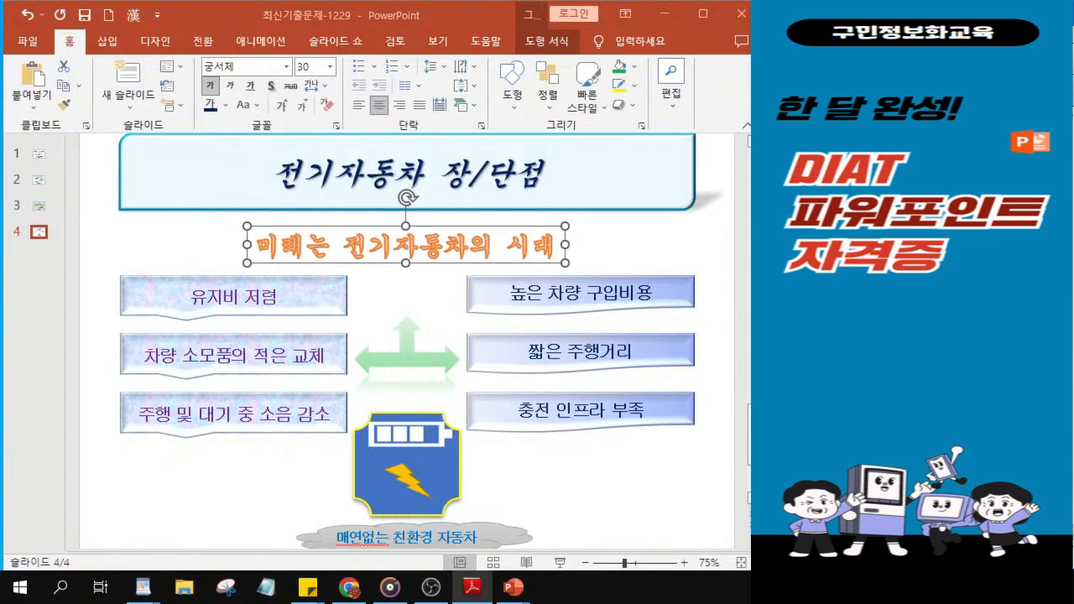